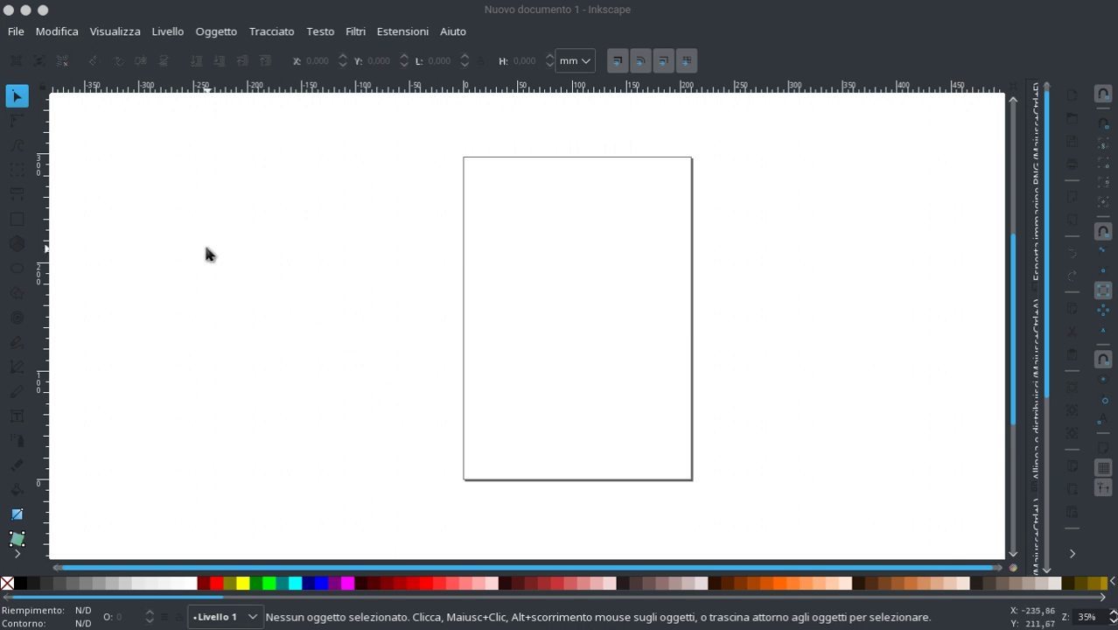
Step: Switch the A4 page to landscape (297 × 210 mm) in Document Properties
scroll(205, 249, "up", 1, "ctrl")
scroll(206, 248, "down", 1, "ctrl")
left_click(17, 31)
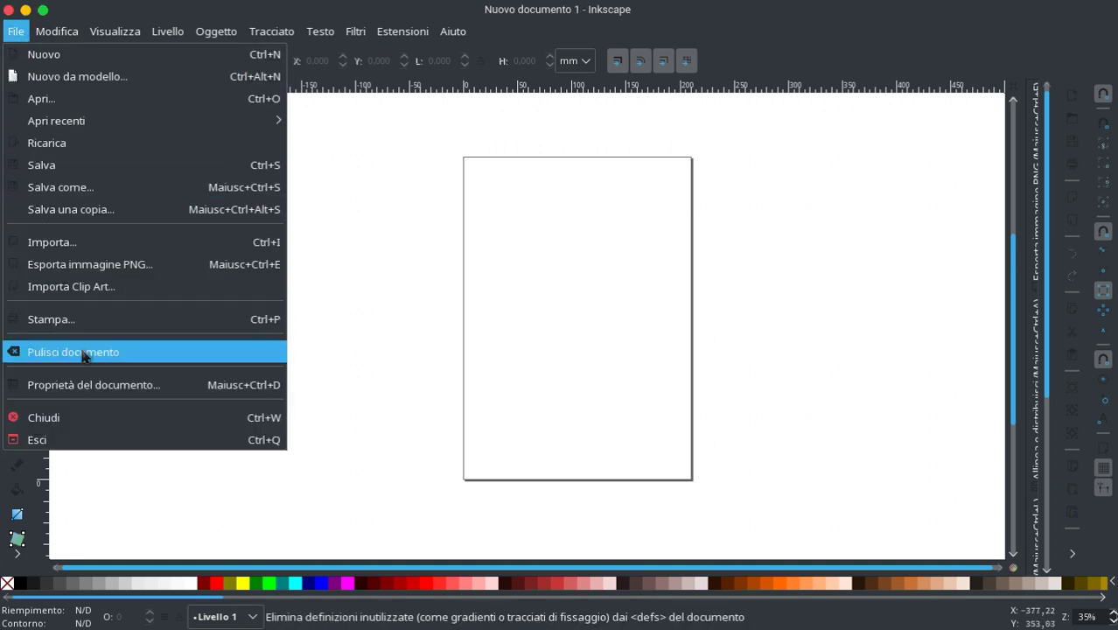
left_click(79, 385)
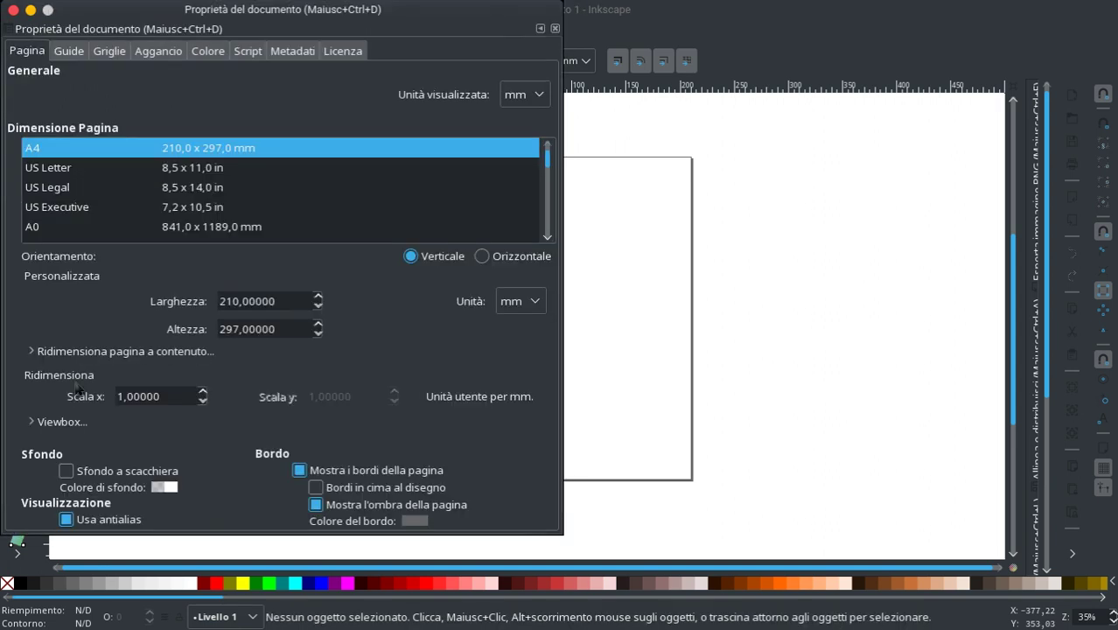
left_click_drag(278, 301, 222, 300)
left_click(222, 301)
left_click(499, 256)
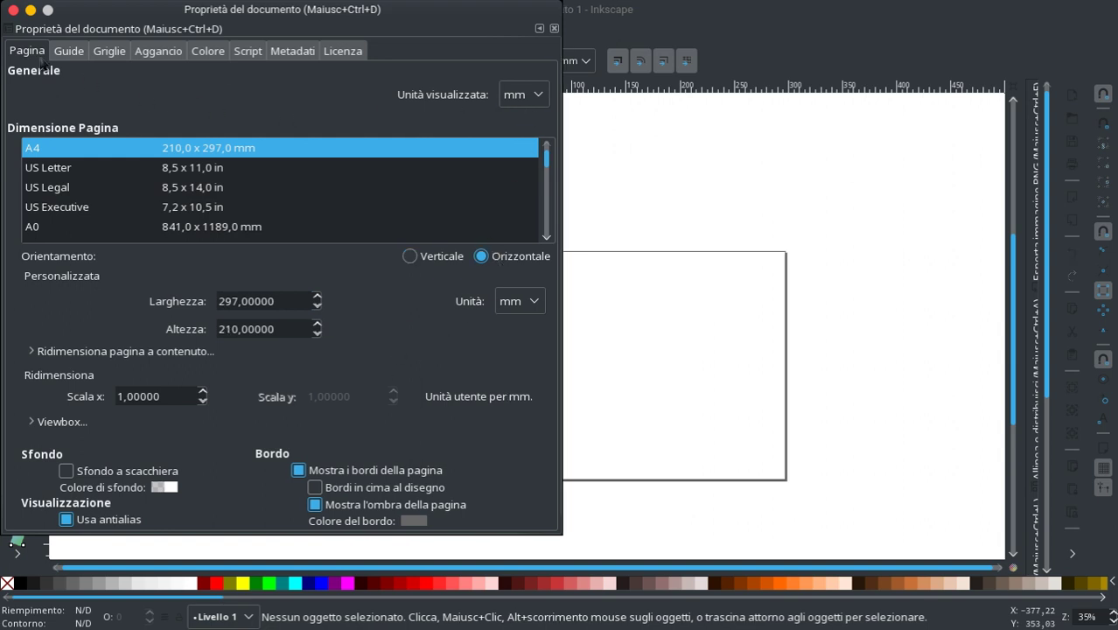
left_click(13, 9)
Step: Draw a closed three-point triangle with the Bezier tool, apex near the top centre
scroll(565, 353, "up", 1, "ctrl")
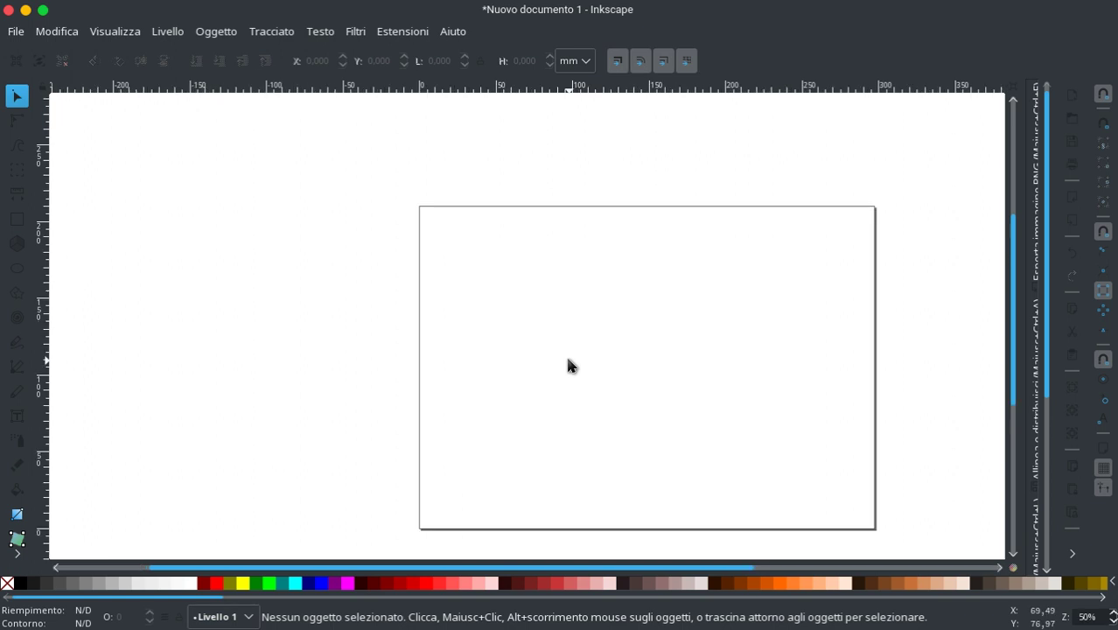
scroll(772, 320, "up", 1, "ctrl")
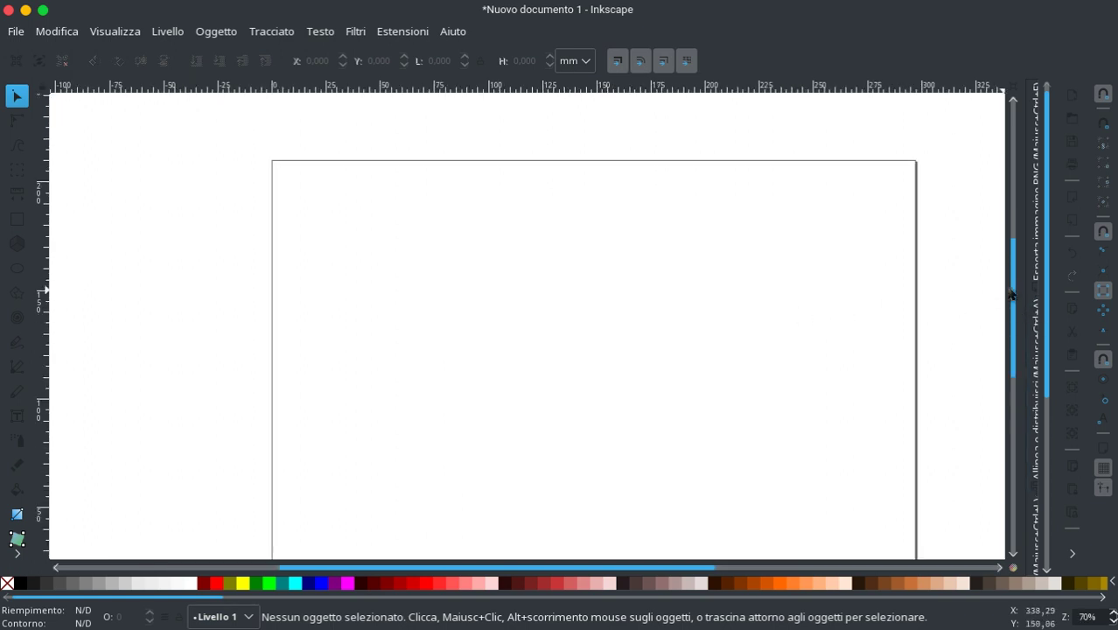
left_click_drag(1011, 295, 1013, 325)
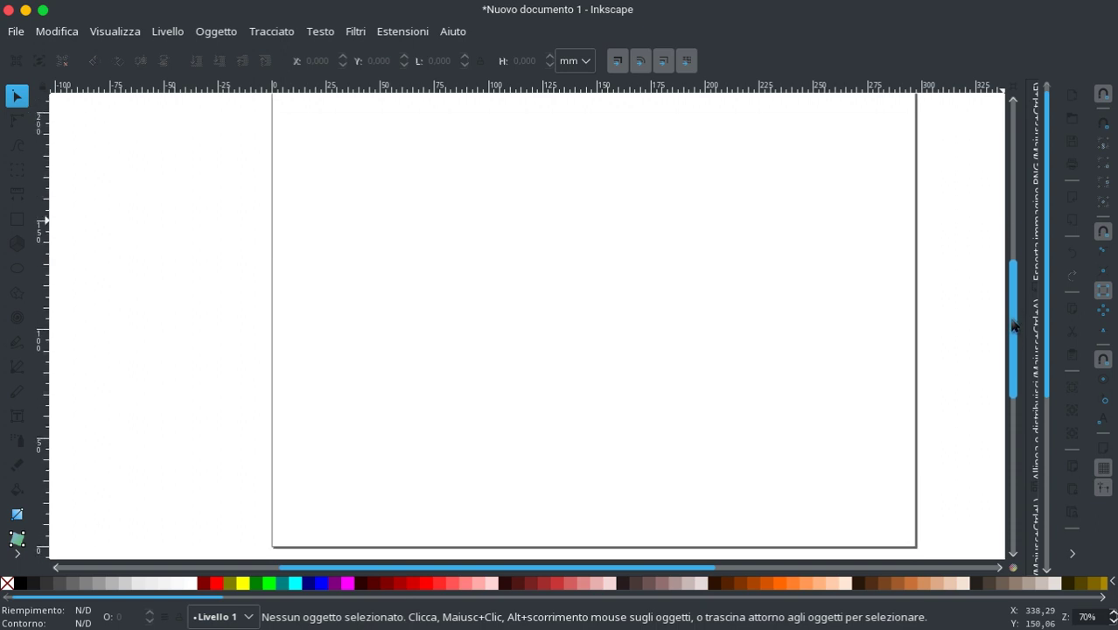
scroll(701, 271, "down", 1, "ctrl")
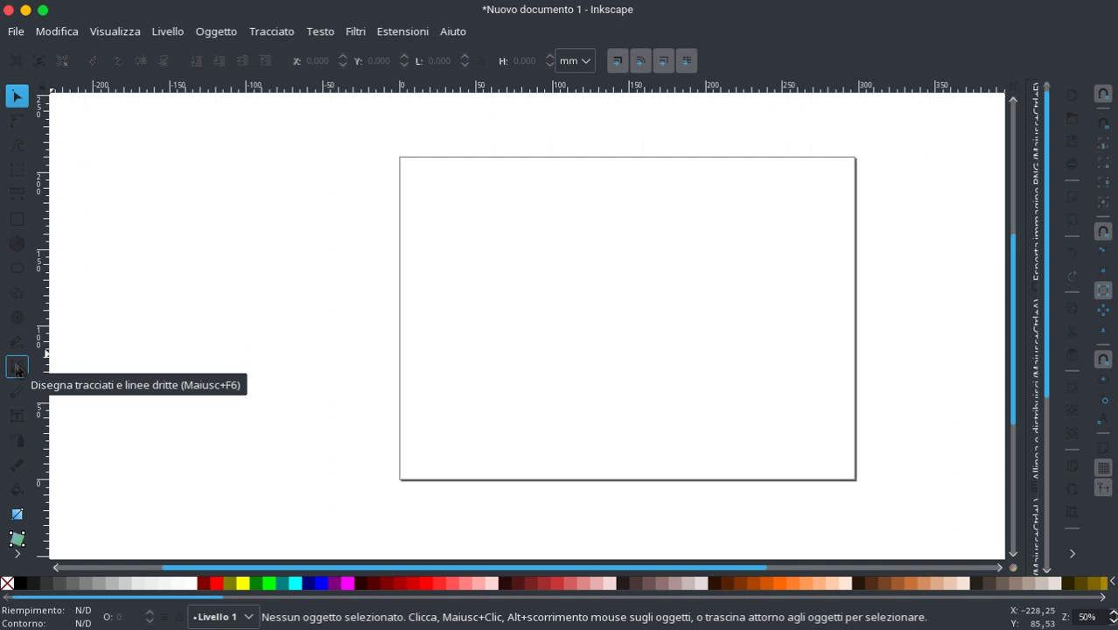
left_click(16, 369)
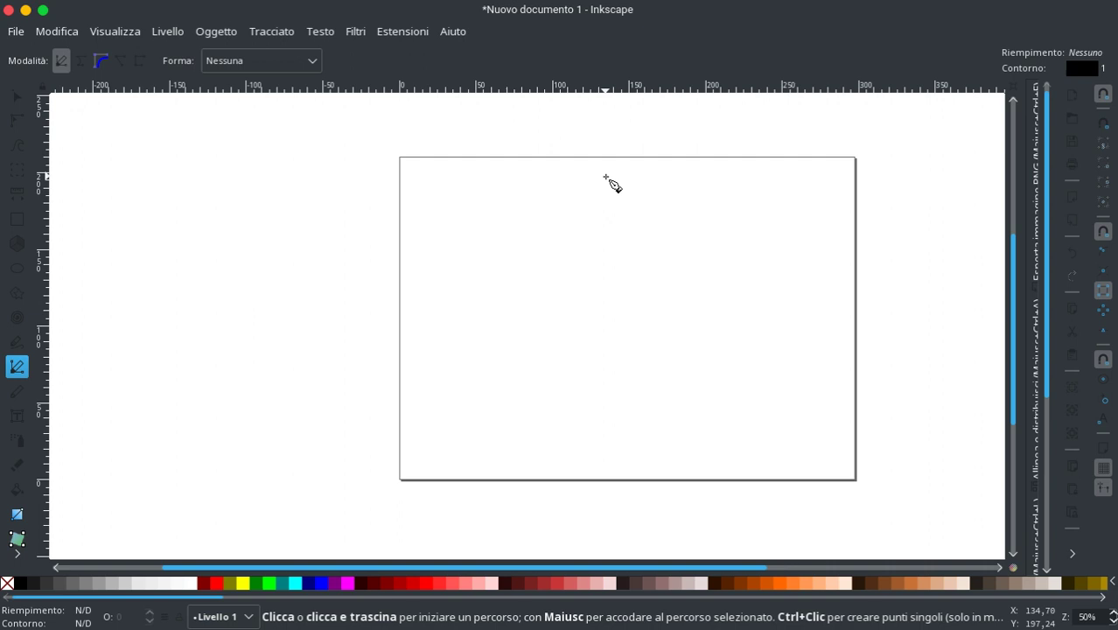
left_click(605, 177)
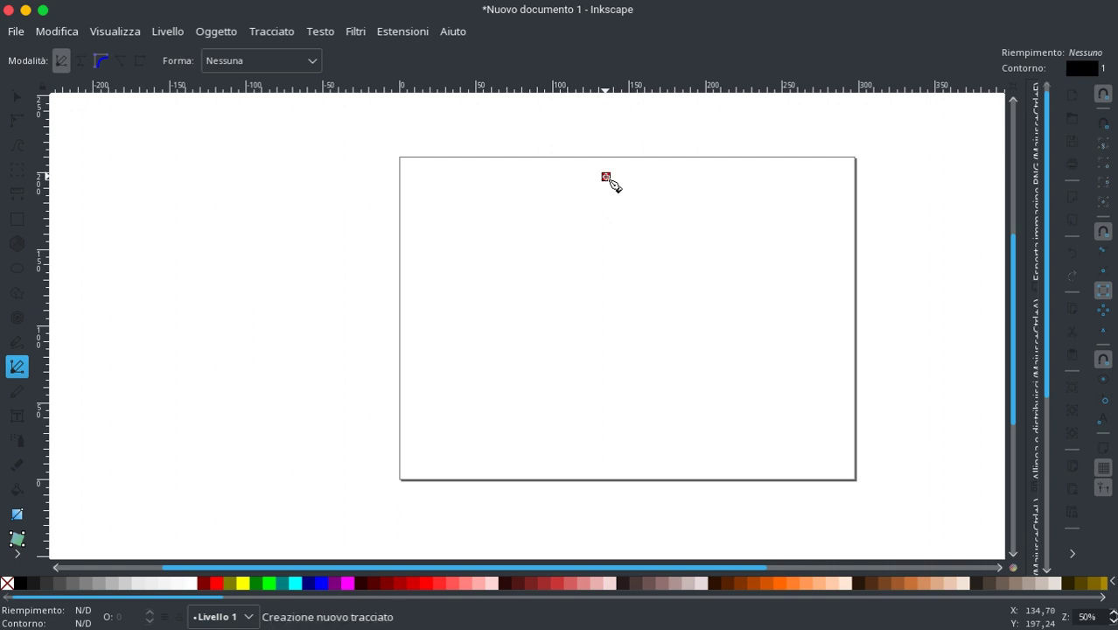
left_click(528, 249)
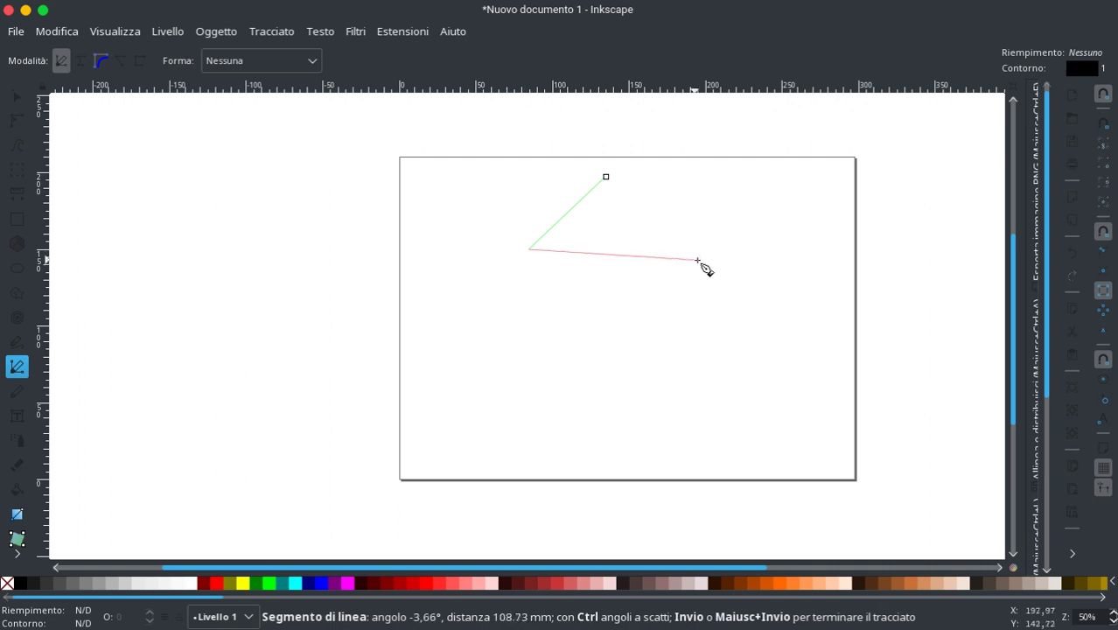
left_click(680, 245)
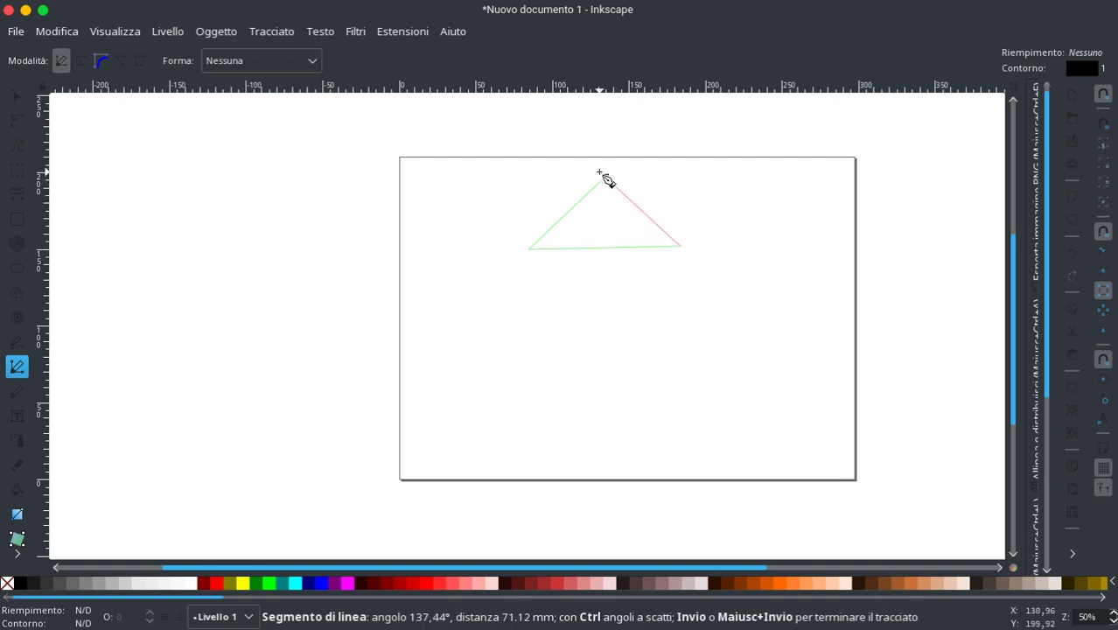
left_click(606, 177)
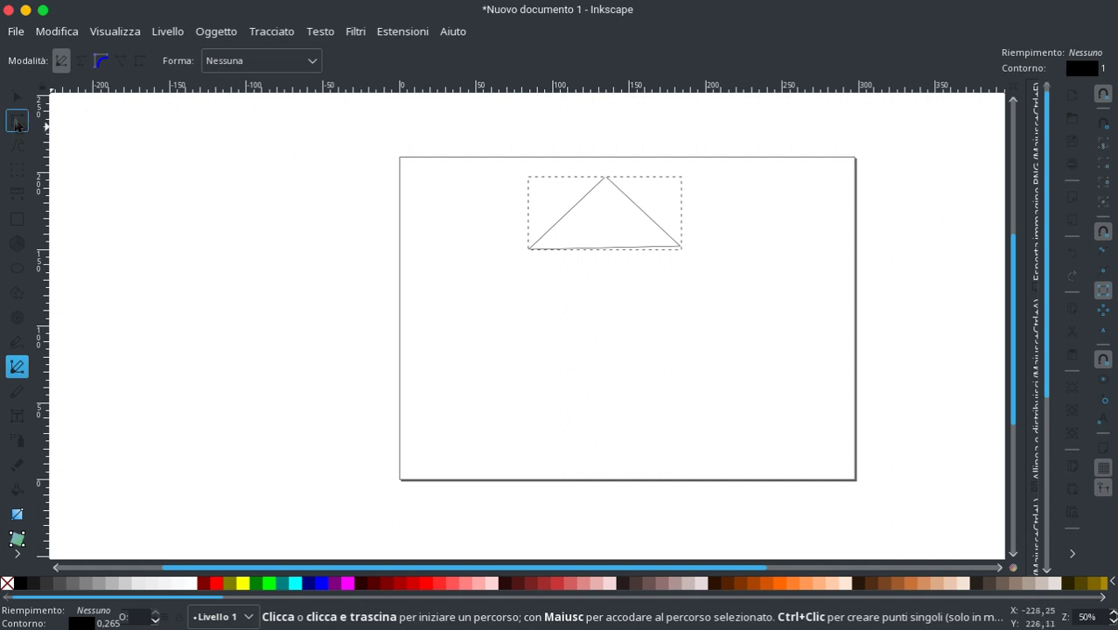
Step: Make the triangle's bottom-left and bottom-right corner nodes smooth curve nodes
left_click(17, 123)
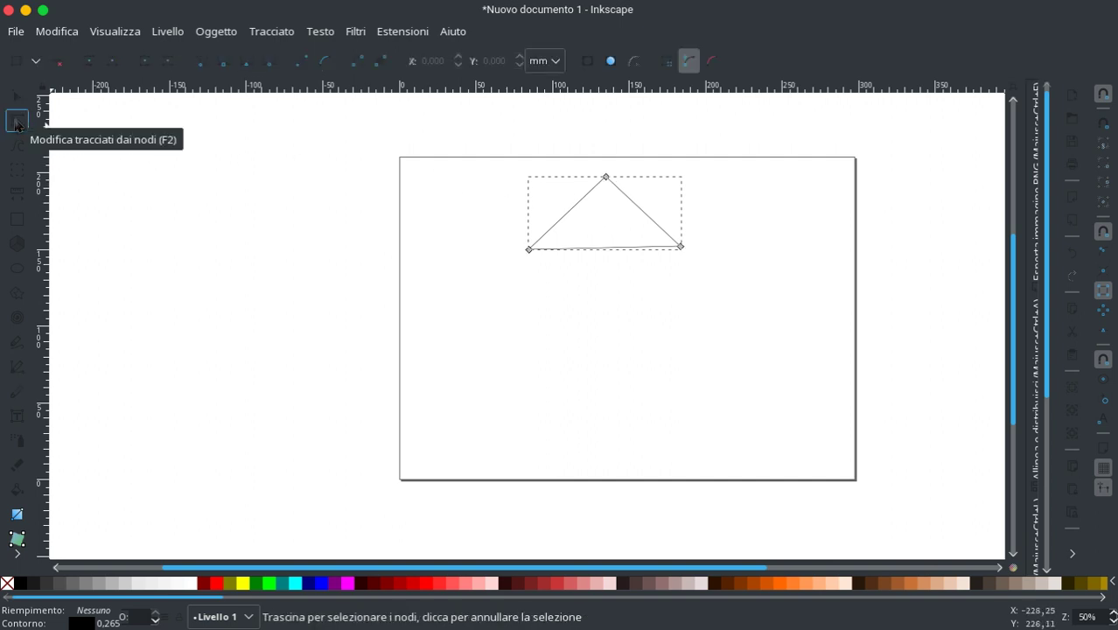
left_click(223, 62)
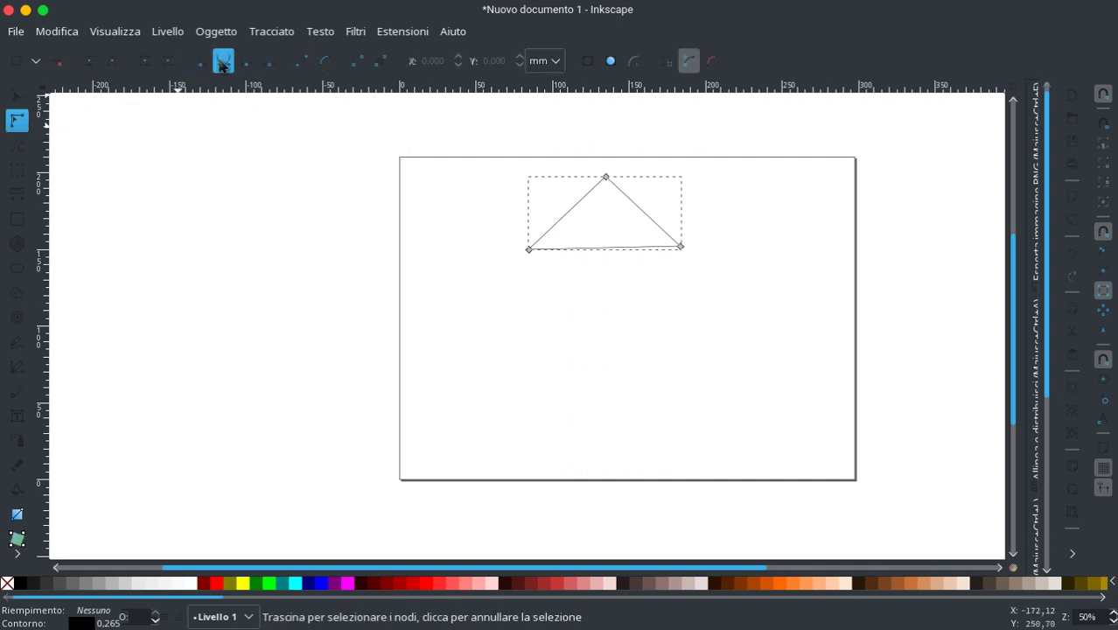
left_click(529, 249)
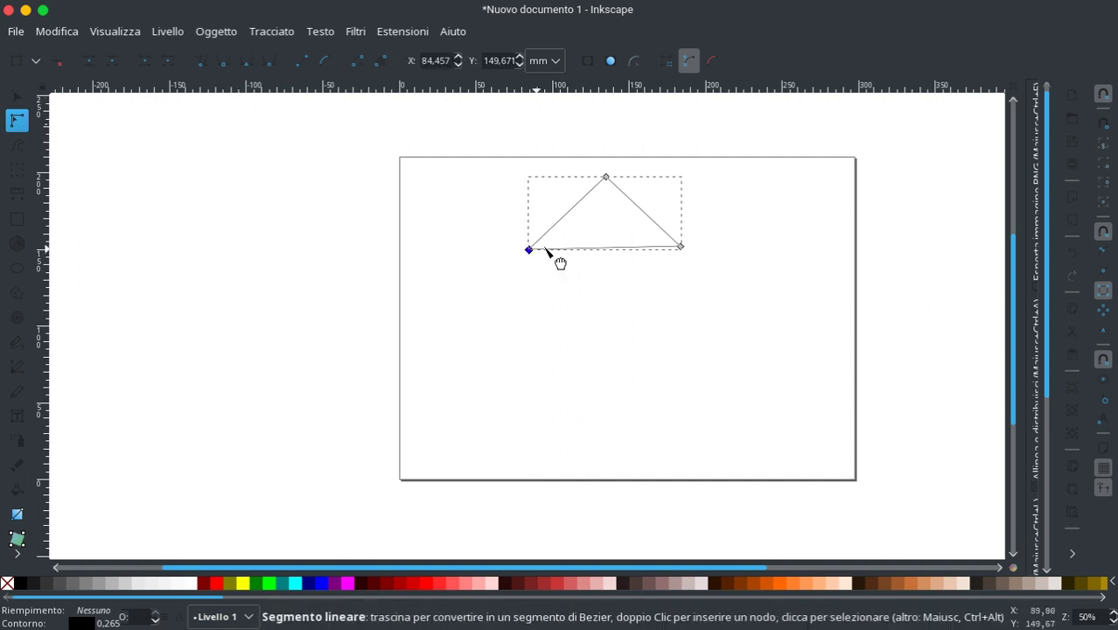
left_click(680, 246)
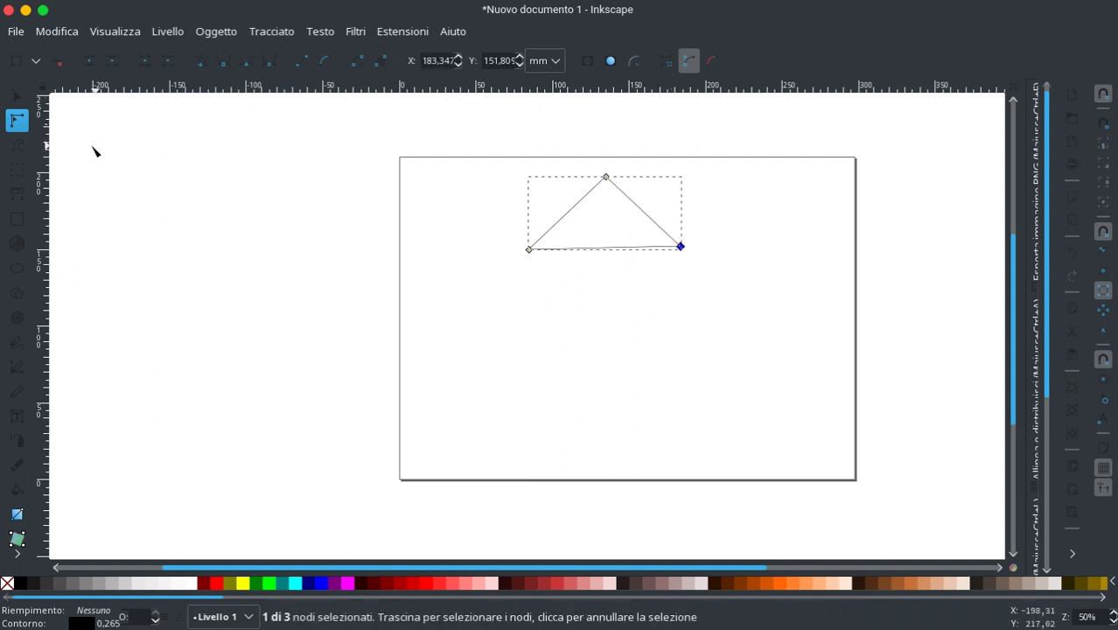
left_click(226, 69)
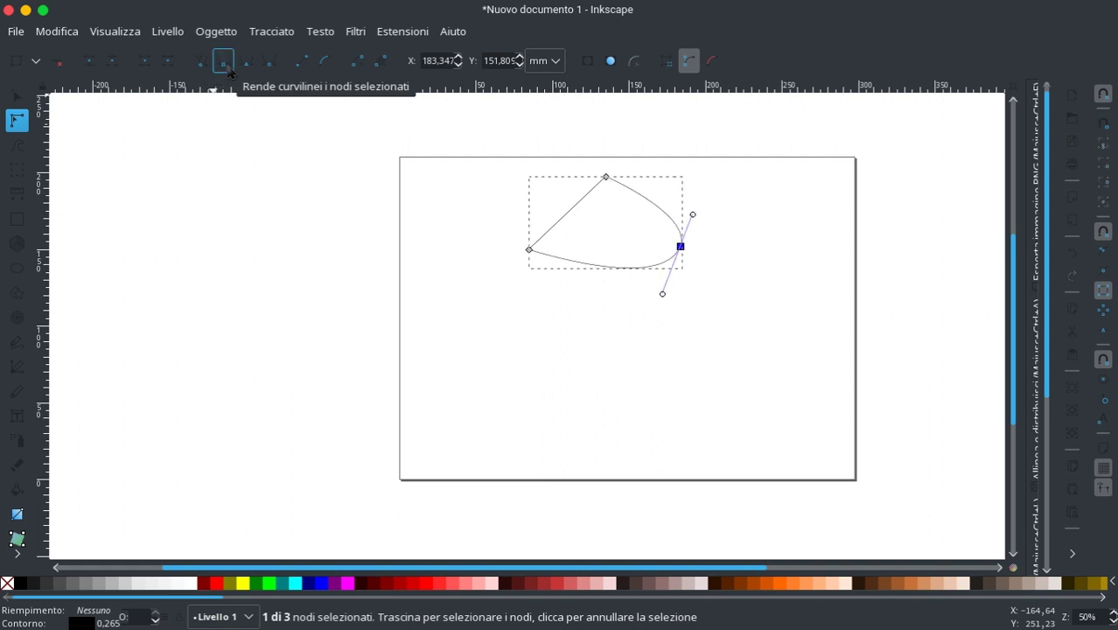
left_click(530, 250)
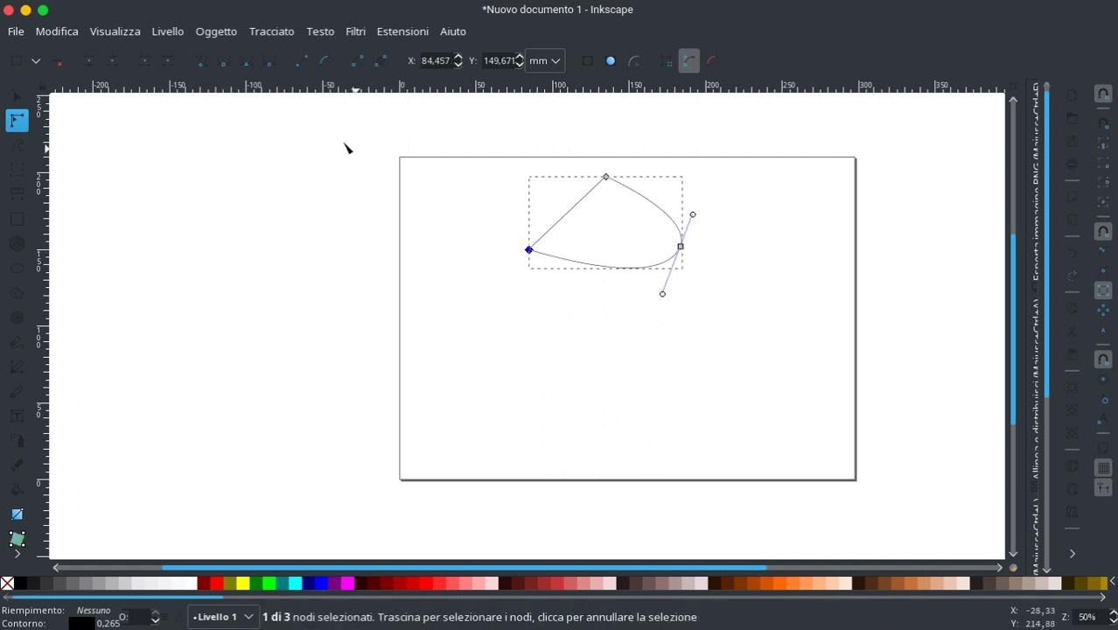
left_click(224, 66)
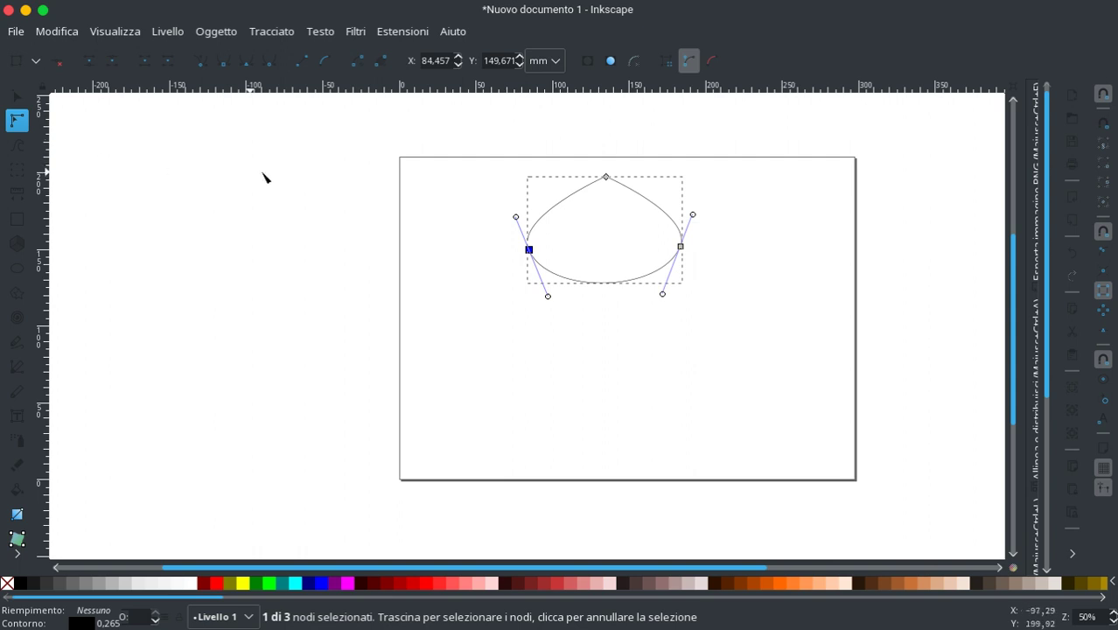
Step: Scale the drop shape larger, mainly widening it toward the left
key("s")
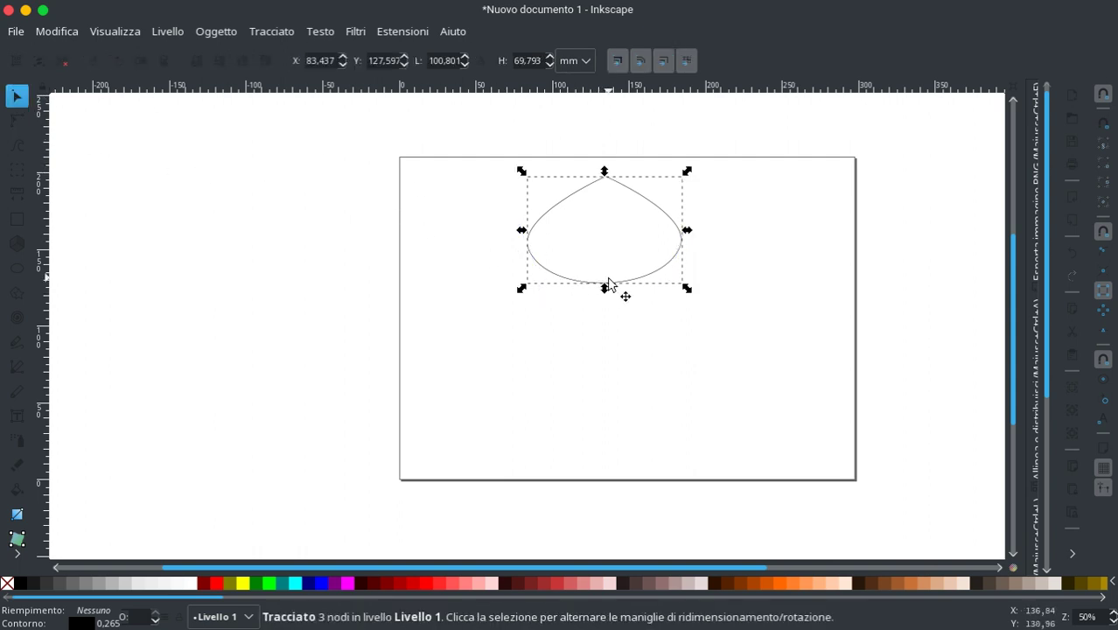
left_click_drag(604, 288, 605, 322)
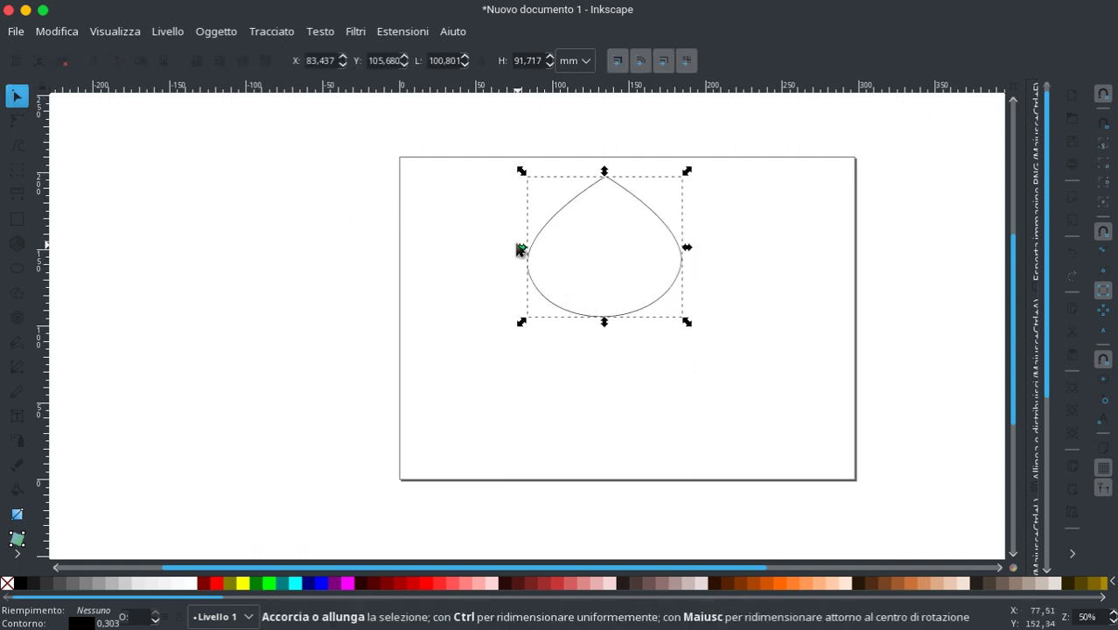
left_click_drag(521, 249, 484, 240)
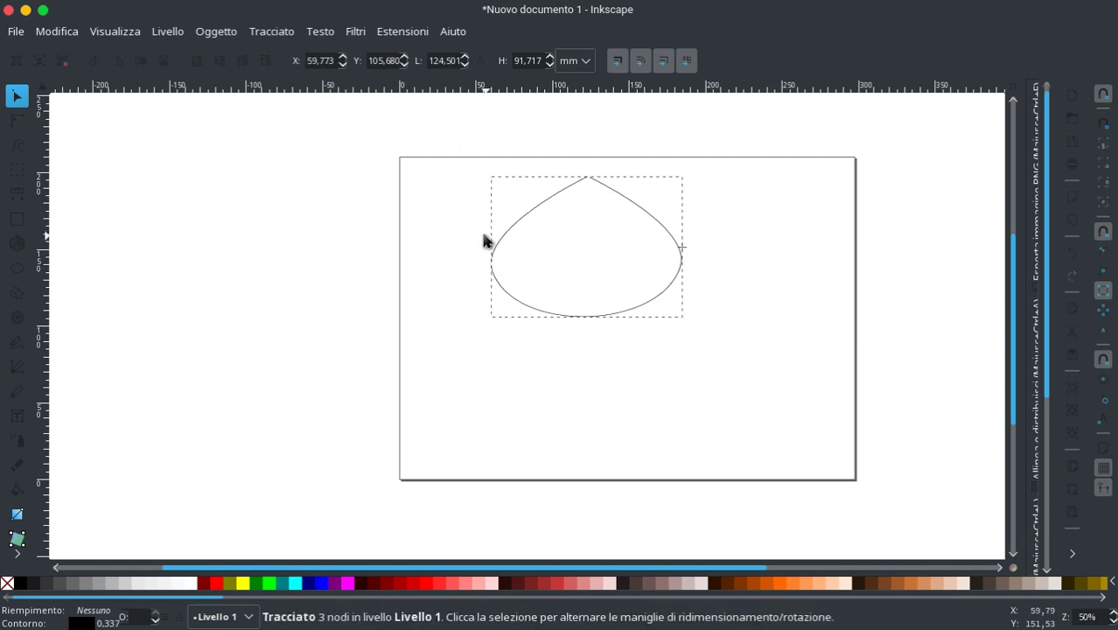
left_click_drag(587, 318, 588, 303)
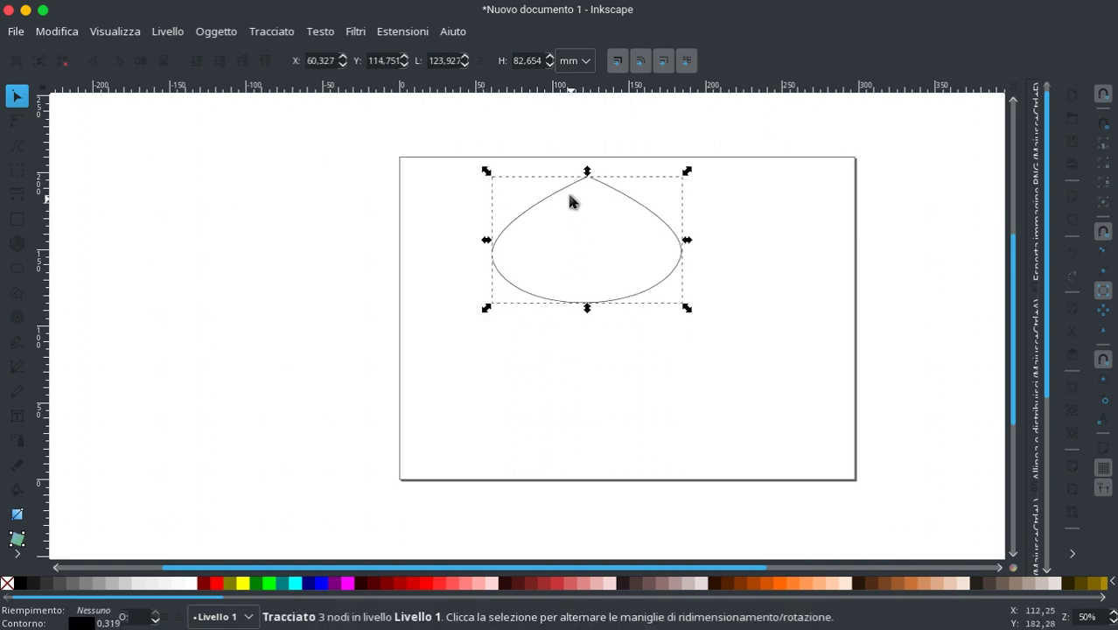
Step: Set both the drop shape's fill and stroke to red from the palette
right_click(220, 589)
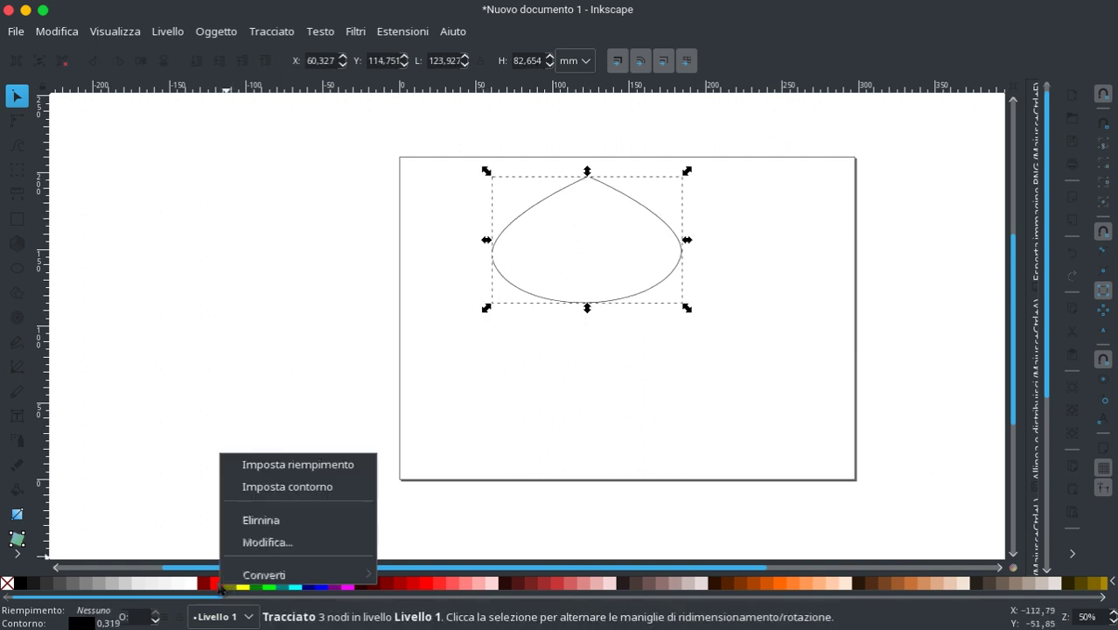
left_click(284, 465)
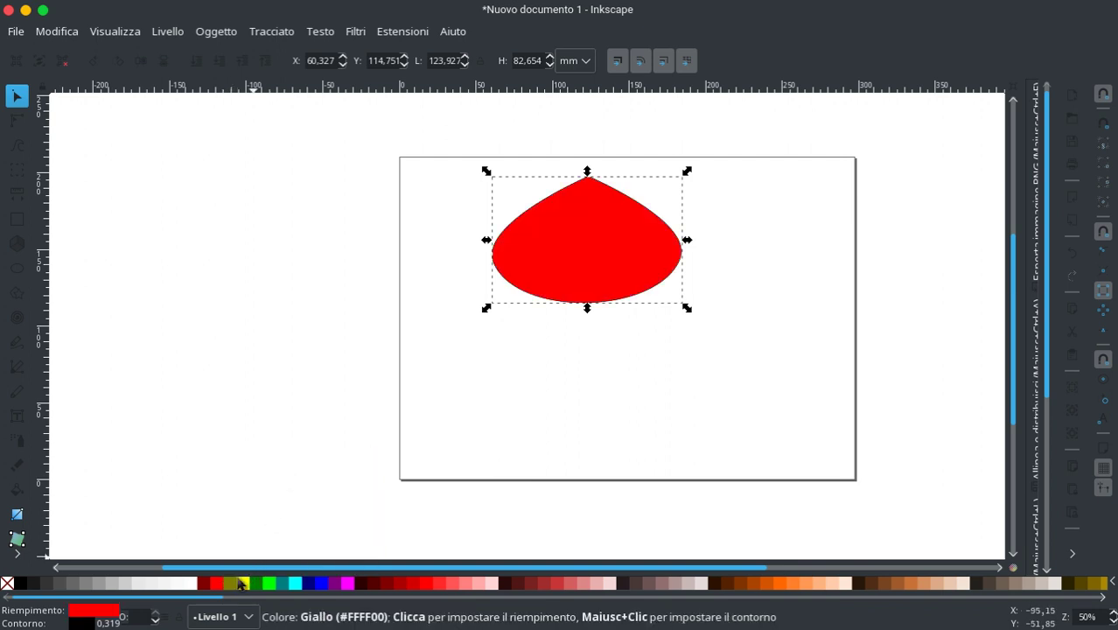
right_click(220, 586)
left_click(261, 486)
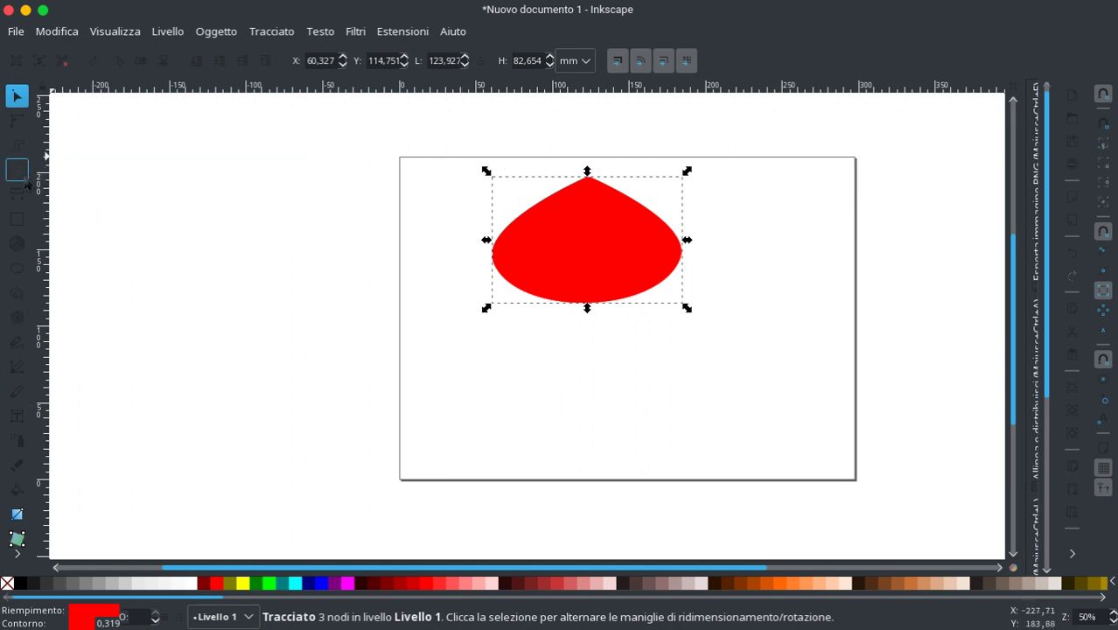
Step: Draw a closed four-point diamond outline in the lower middle of the red drop
left_click(16, 368)
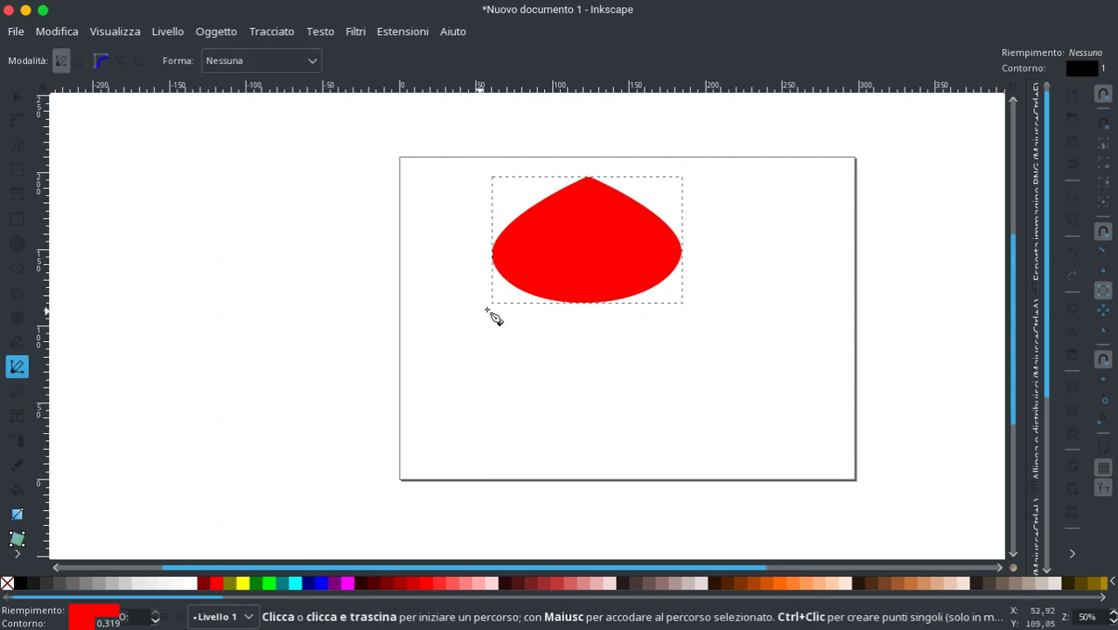
left_click(584, 234)
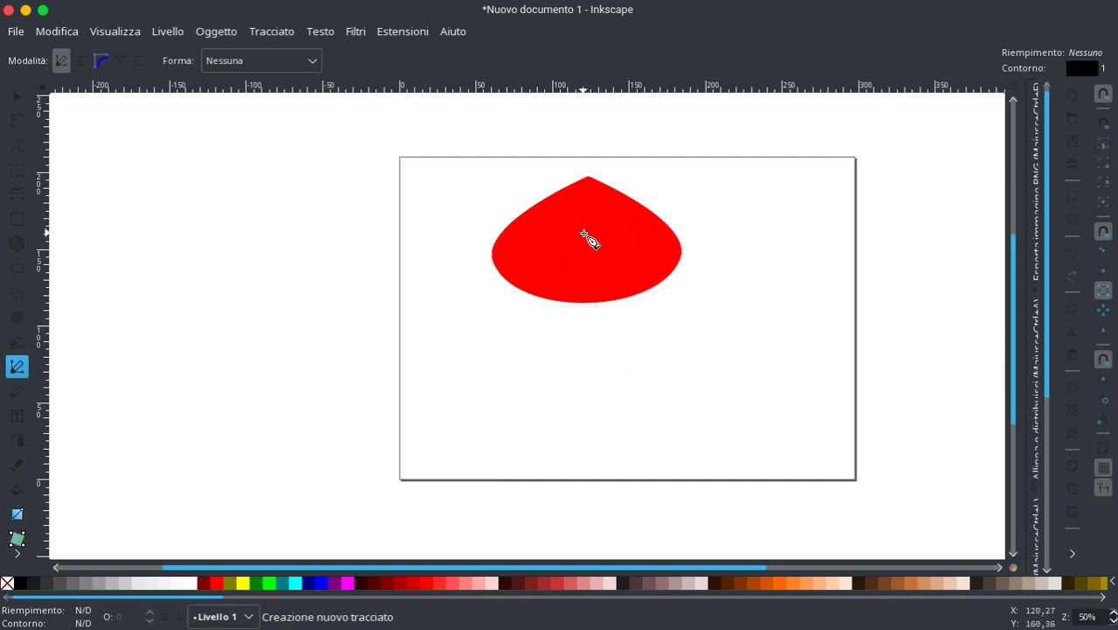
left_click(528, 257)
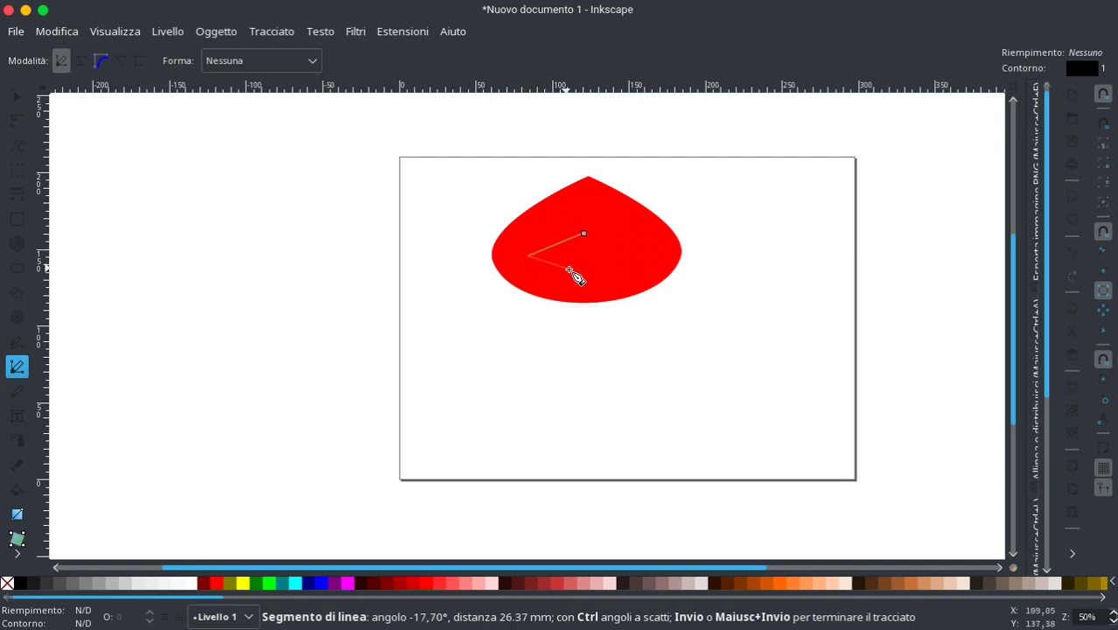
left_click(583, 272)
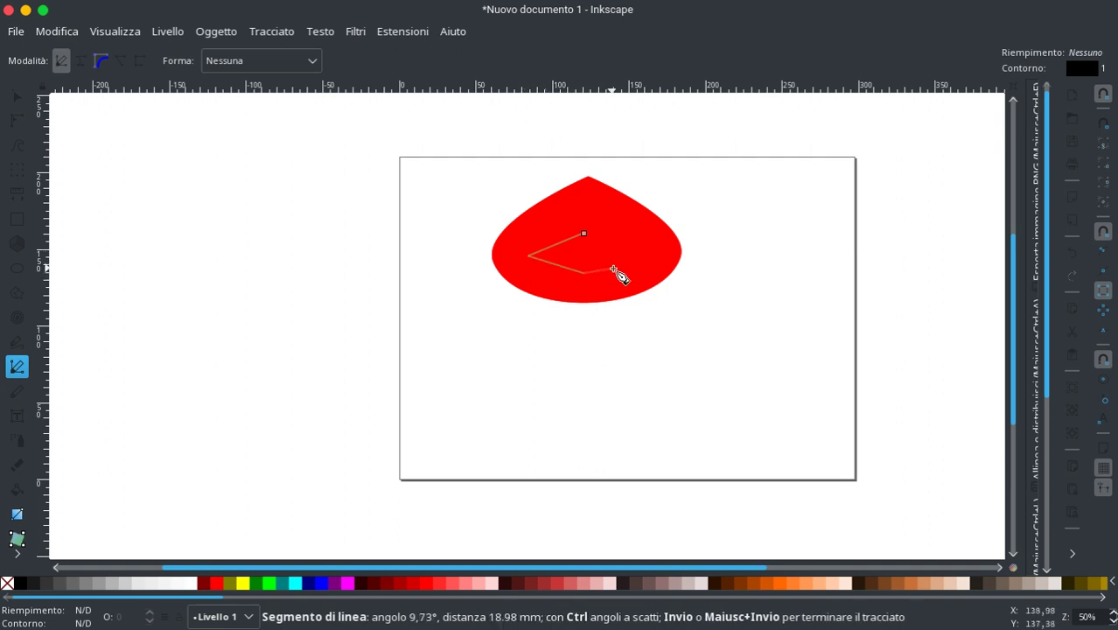
left_click(636, 257)
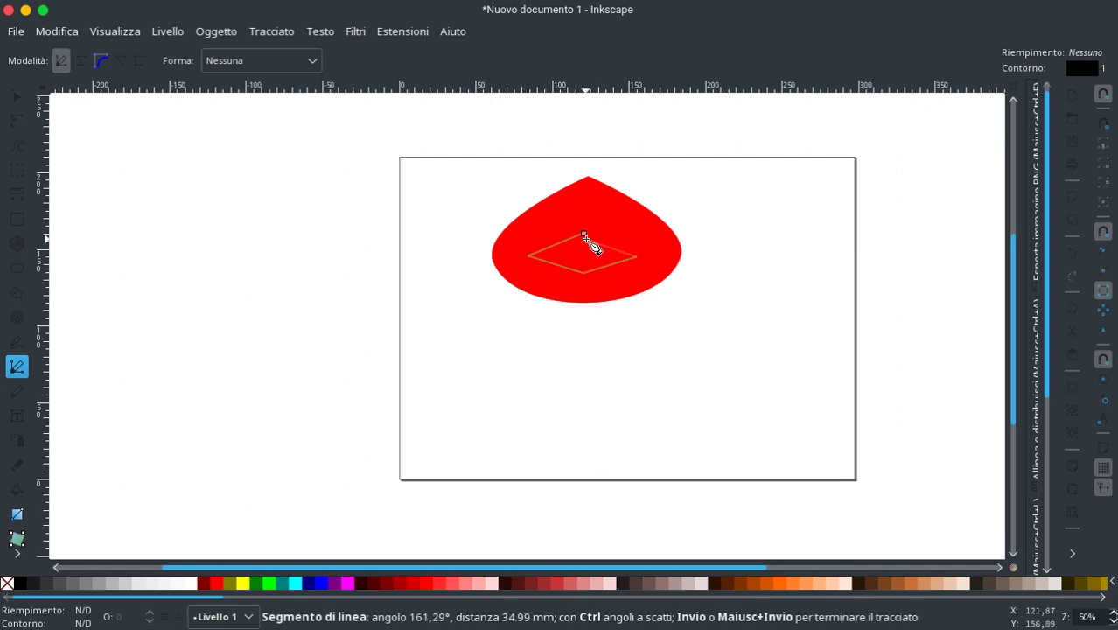
left_click(584, 233)
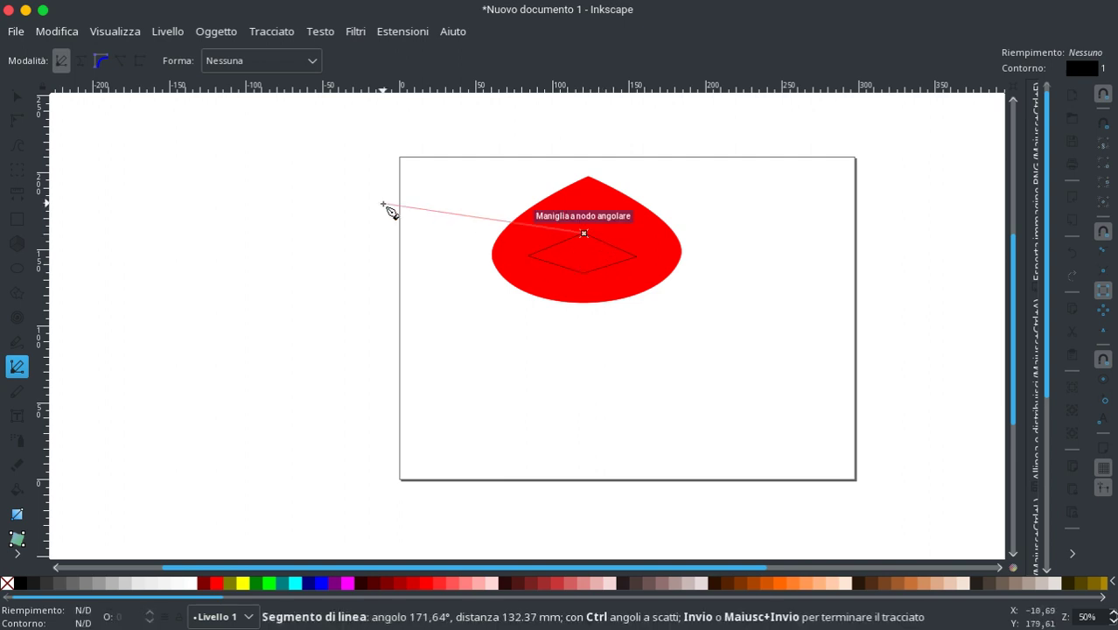
key("Return")
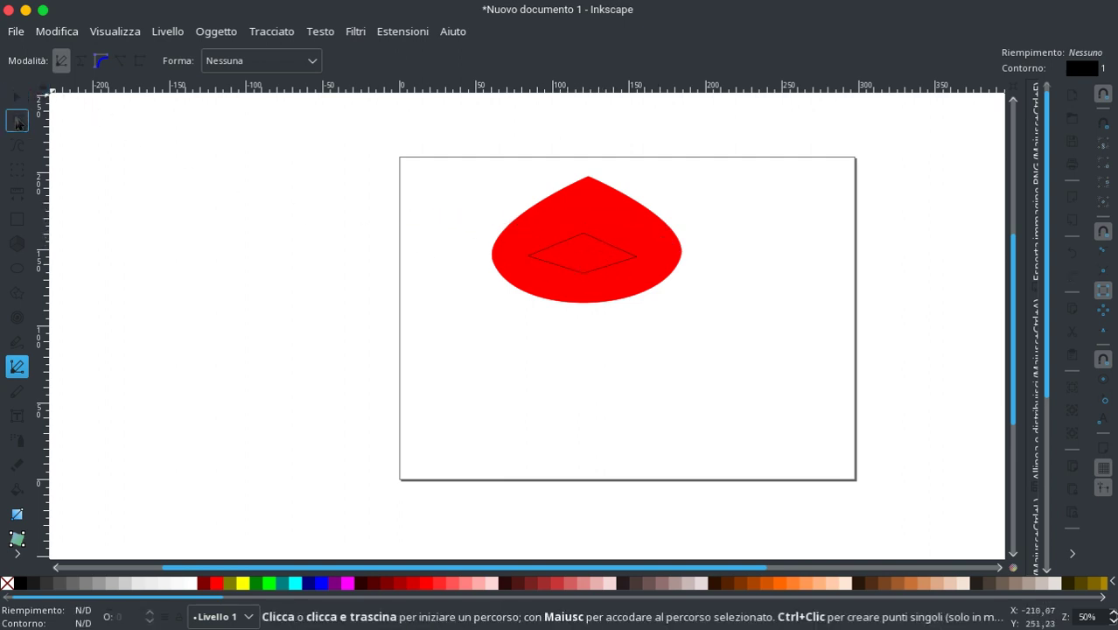
left_click(19, 98)
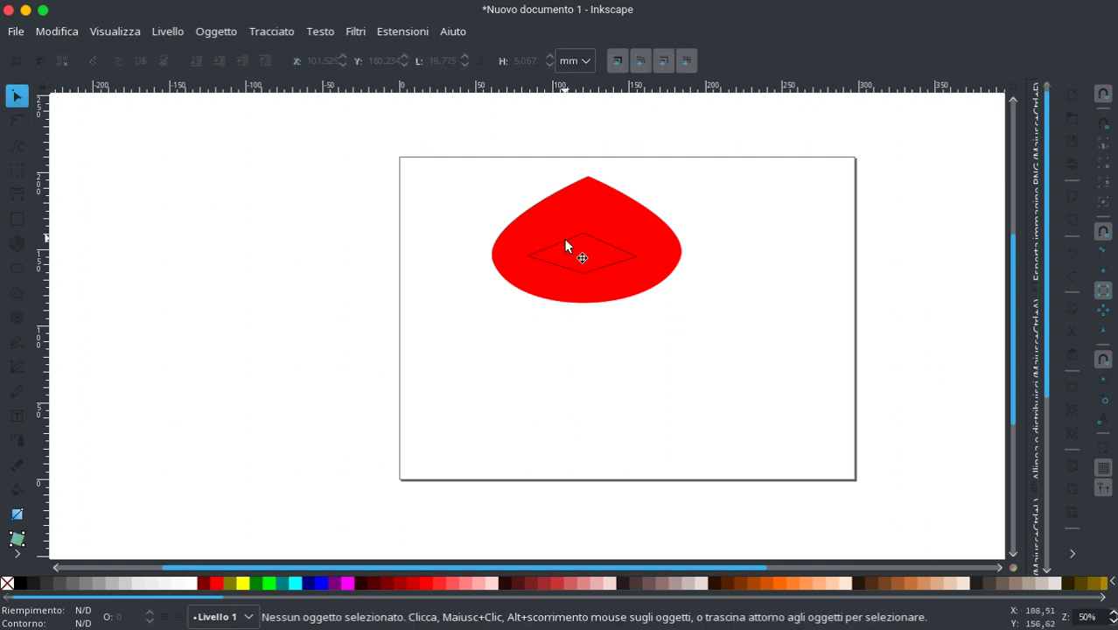
Step: Make all four diamond nodes smooth, pulling the bottom node slightly down
left_click(565, 239)
left_click(18, 122)
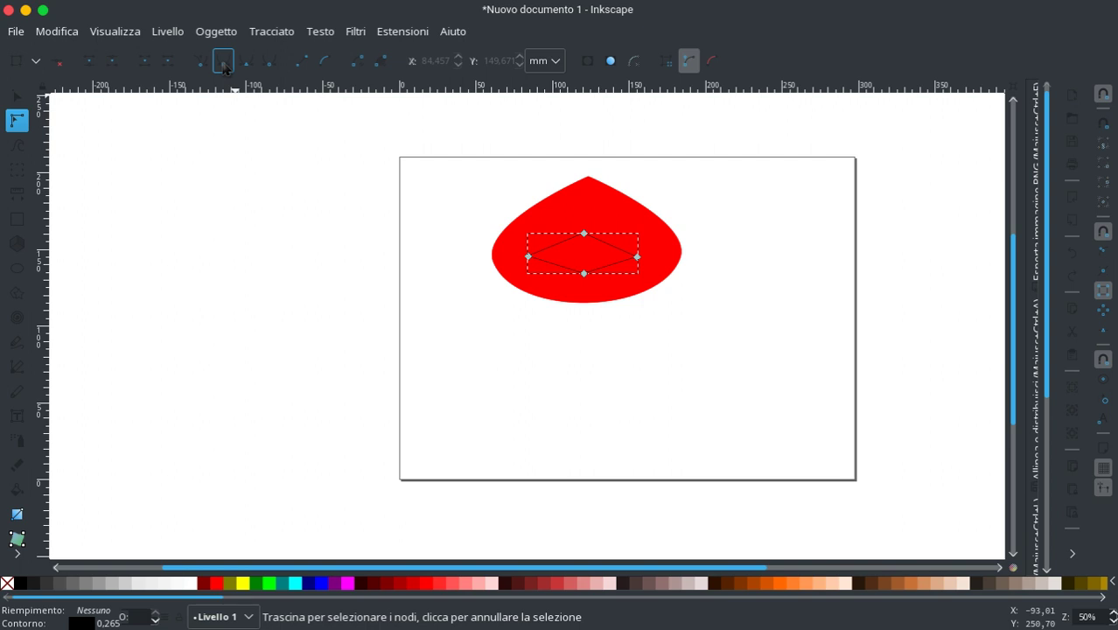
left_click(528, 257)
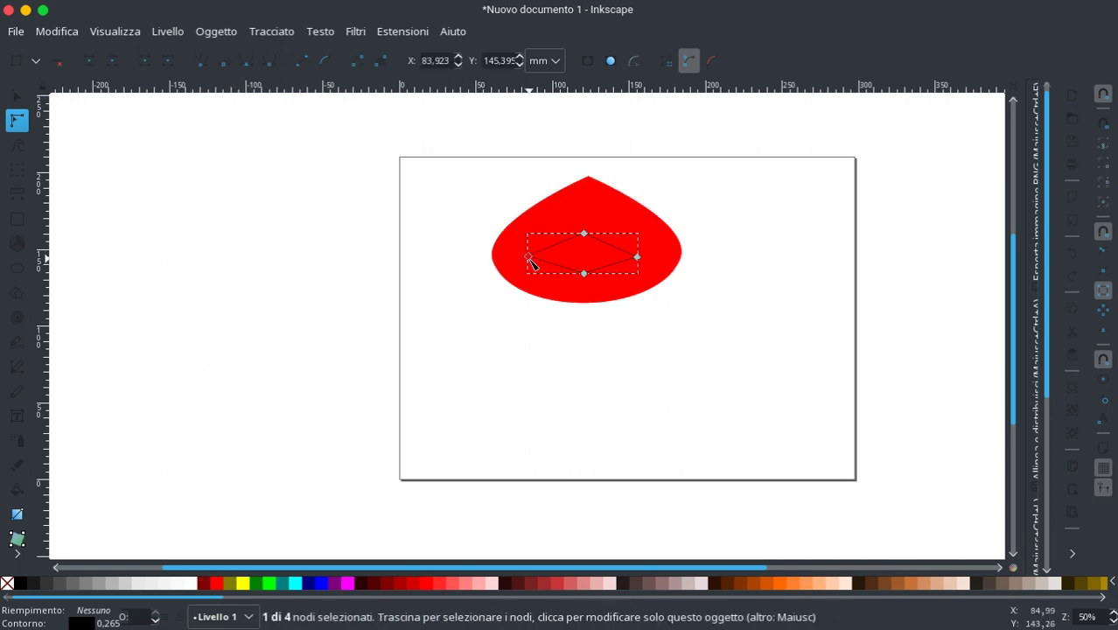
left_click(223, 61)
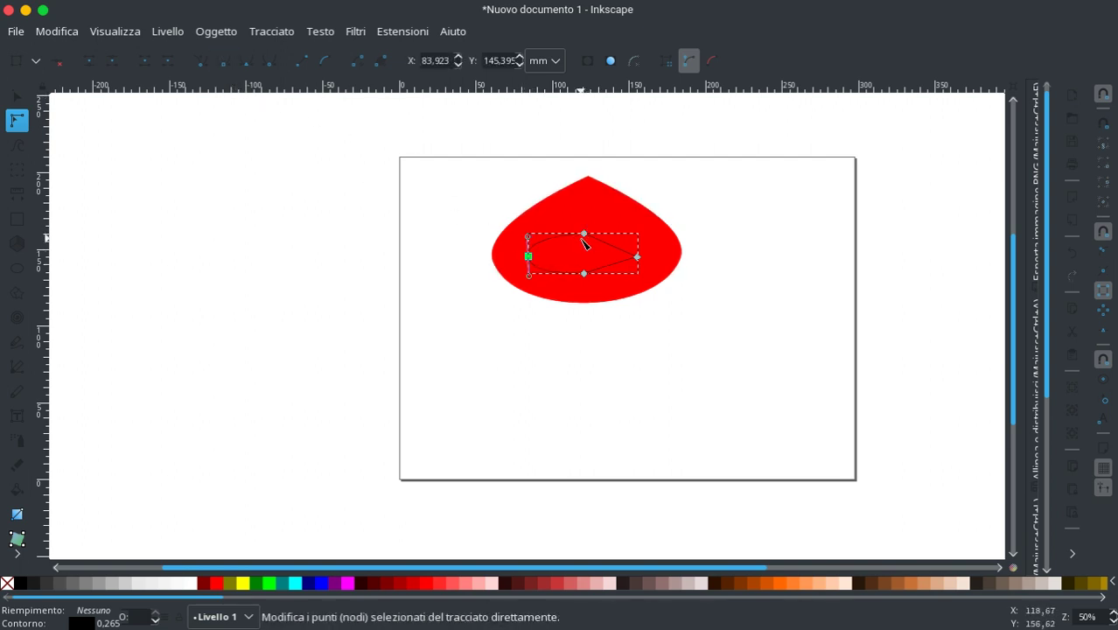
left_click(583, 234)
left_click(223, 60)
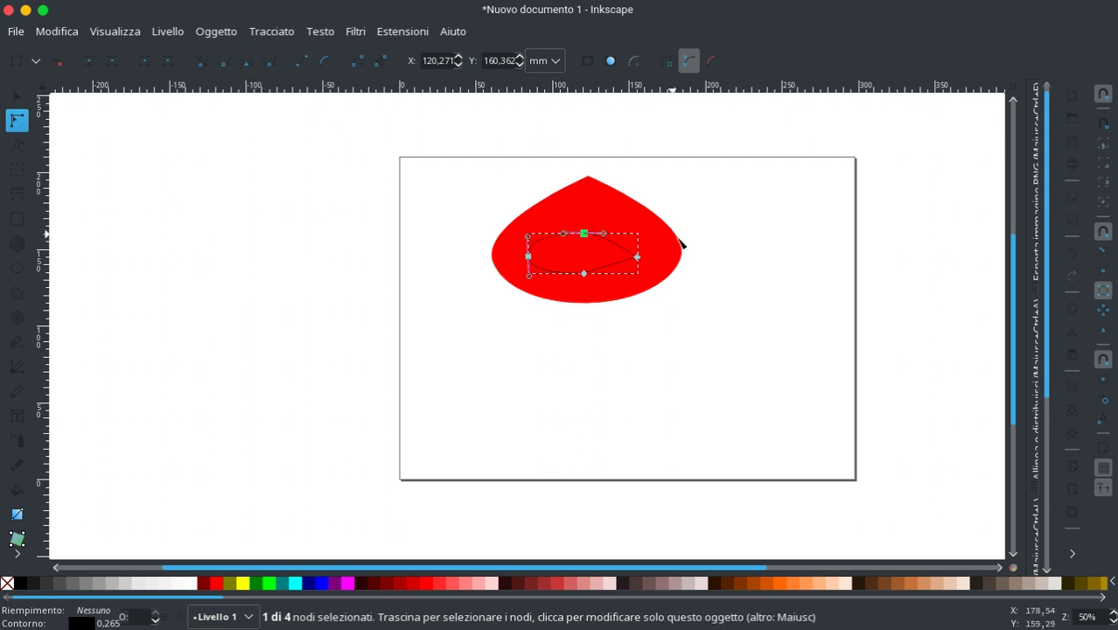
left_click(637, 257)
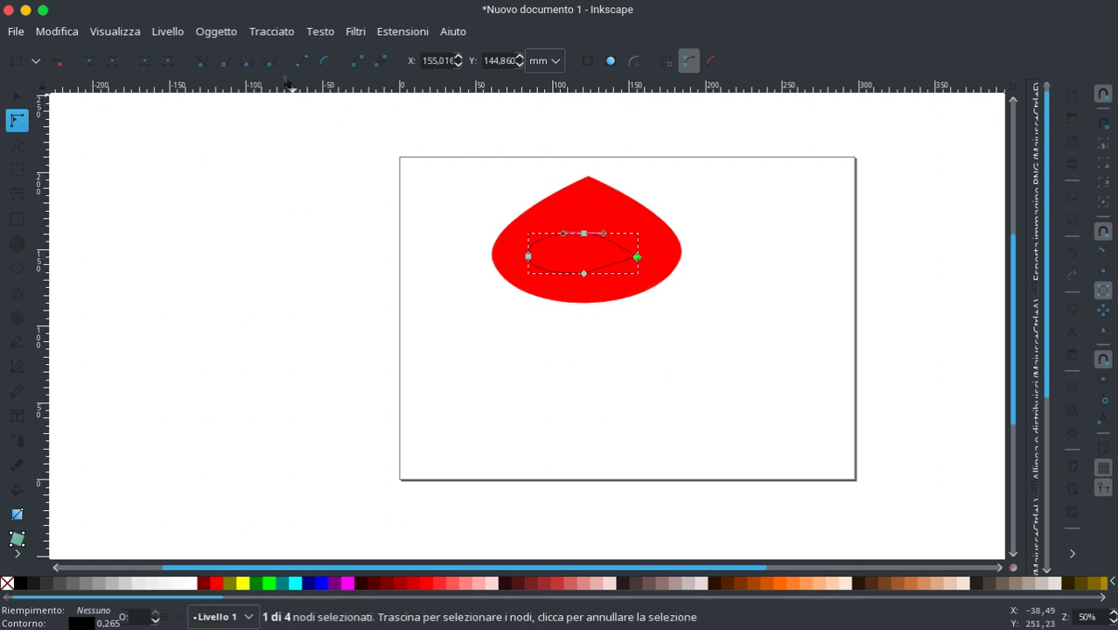
left_click(223, 60)
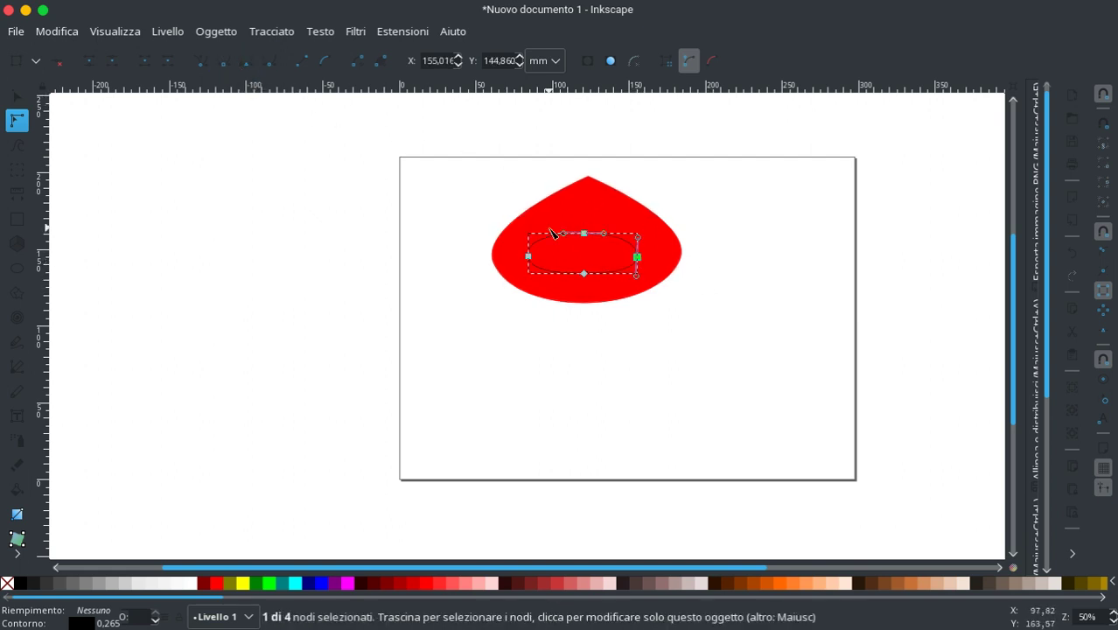
left_click(583, 274)
left_click_drag(584, 274, 584, 285)
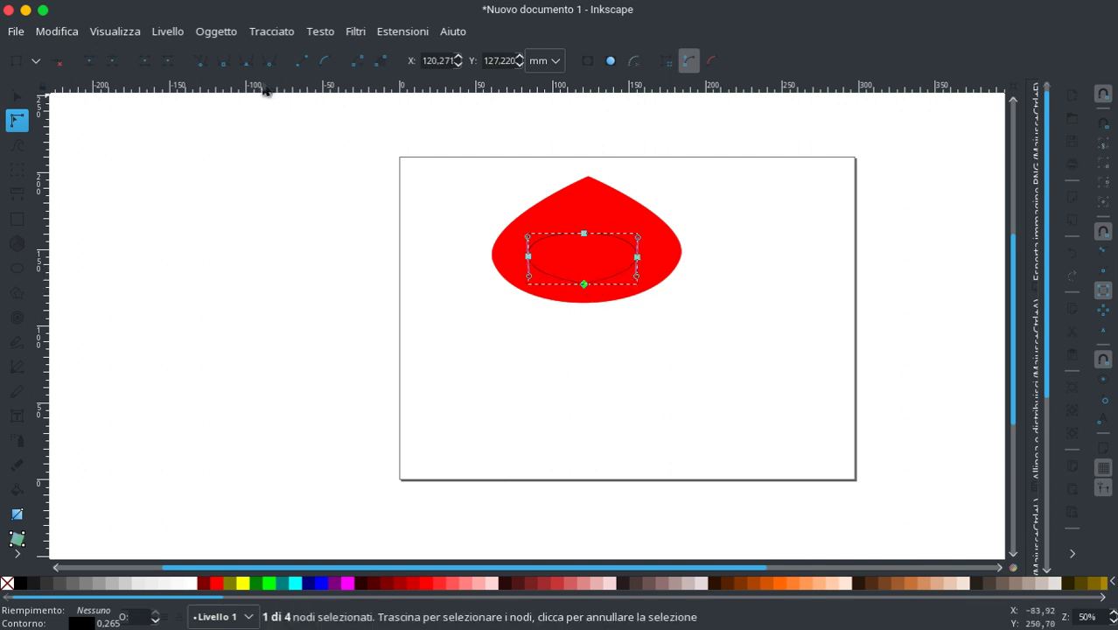
left_click(223, 60)
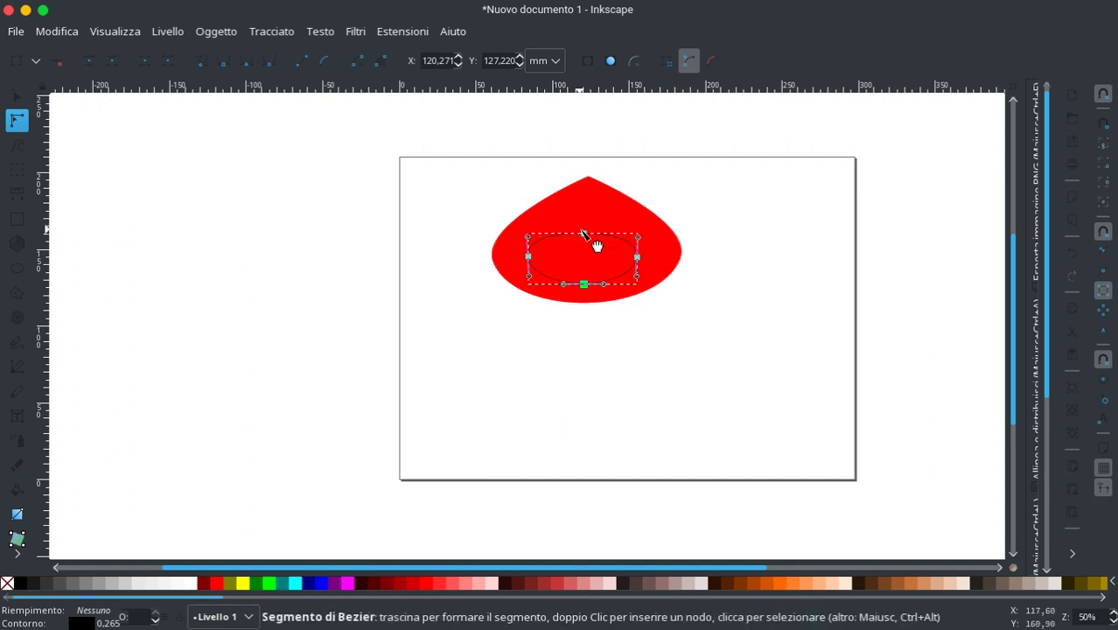
Step: Drag the oval's nodes outward to widen its sides and round its top and bottom
left_click_drag(590, 235, 584, 239)
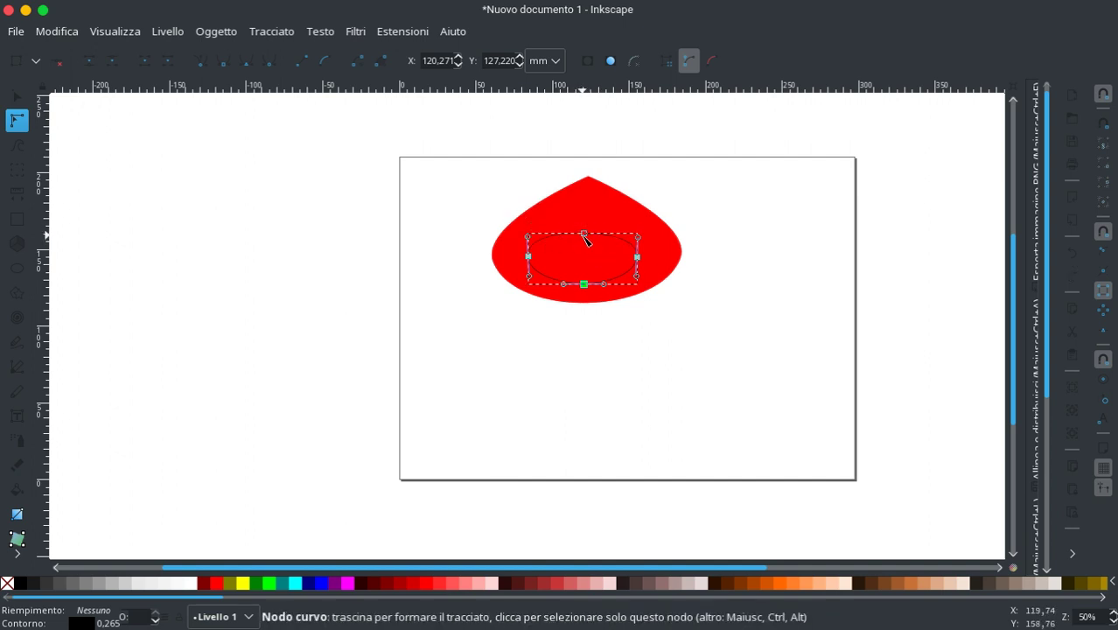
left_click_drag(583, 233, 585, 227)
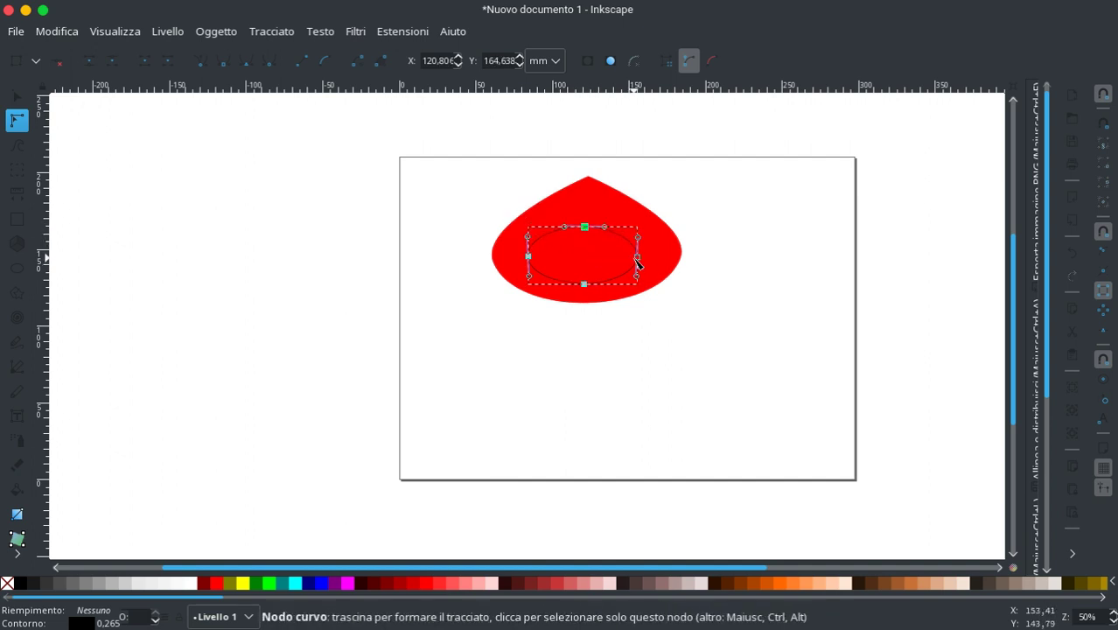
left_click_drag(637, 256, 644, 257)
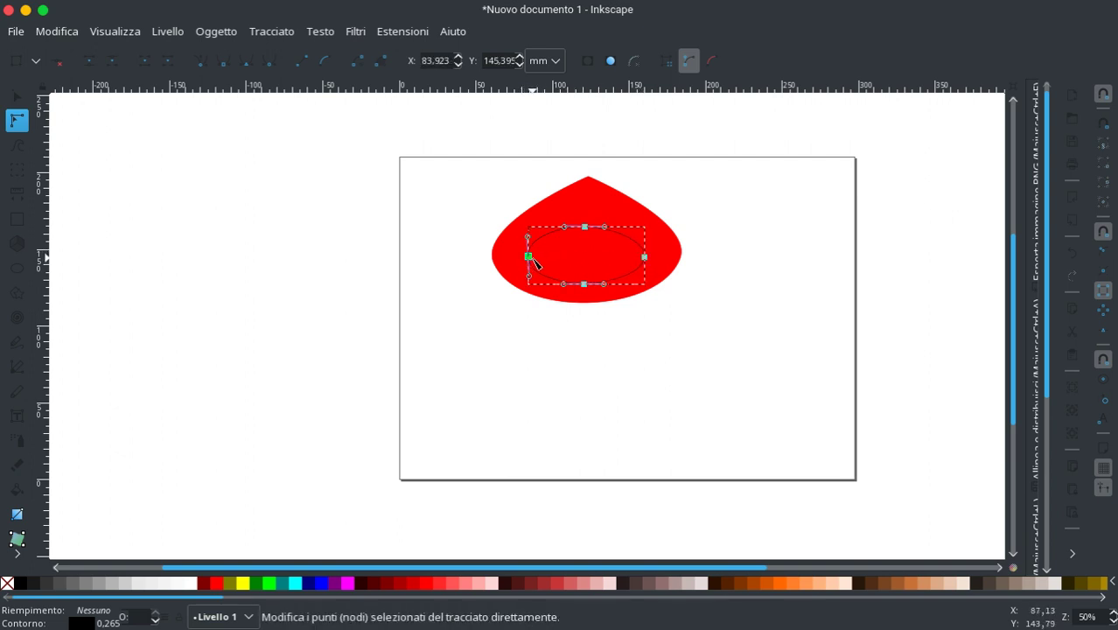
left_click_drag(526, 257, 523, 257)
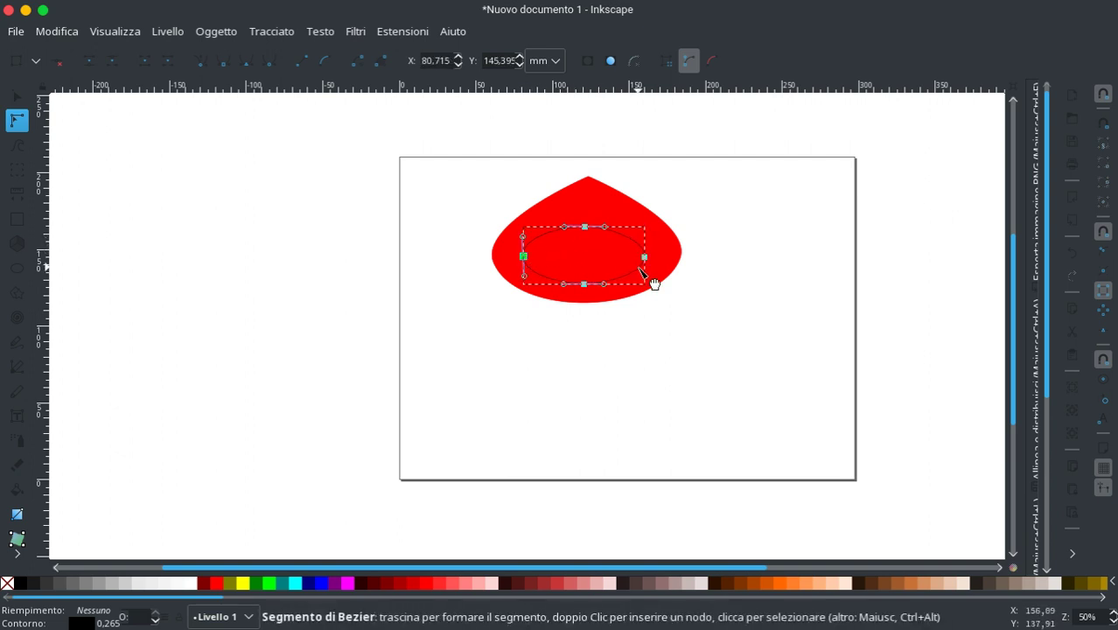
left_click_drag(645, 257, 652, 259)
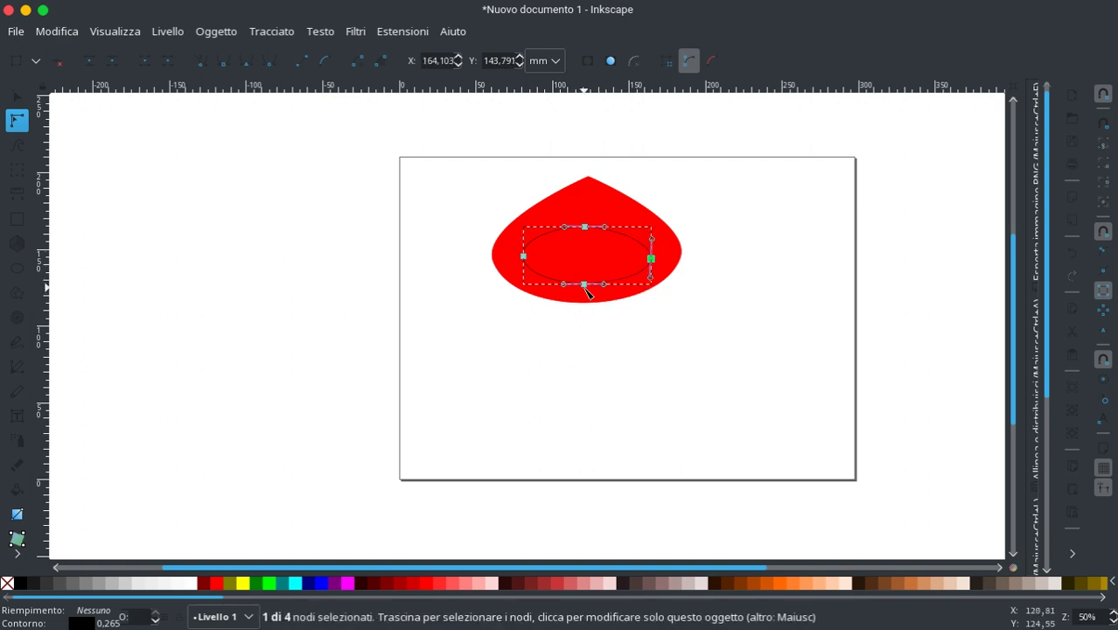
left_click_drag(585, 286, 587, 292)
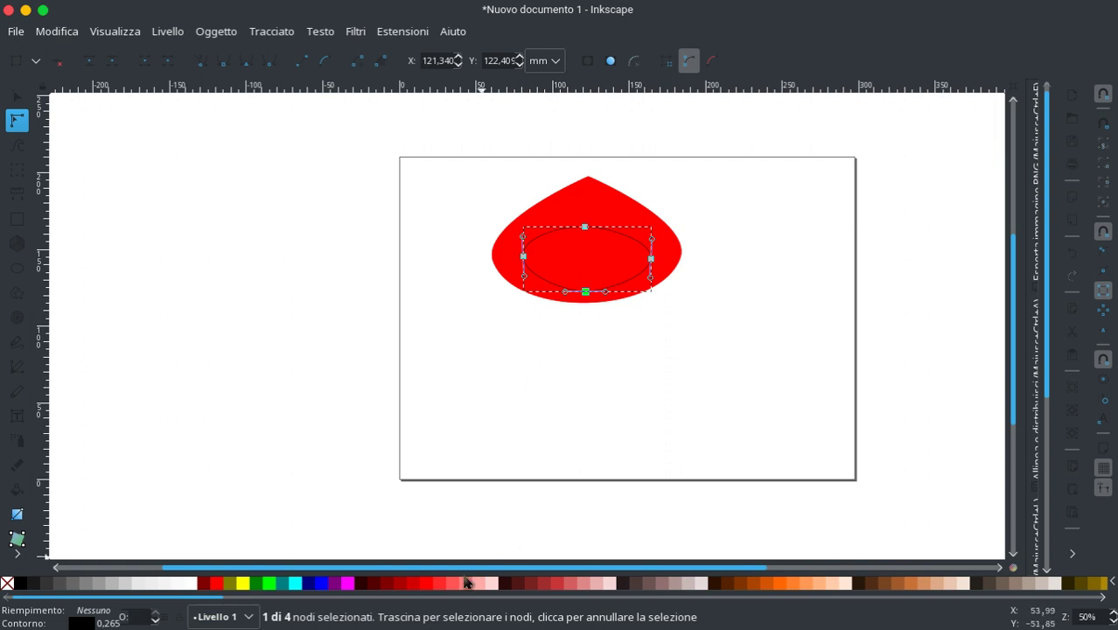
Step: Fill the oval pale pink and drag its right, left and top nodes outward
right_click(482, 583)
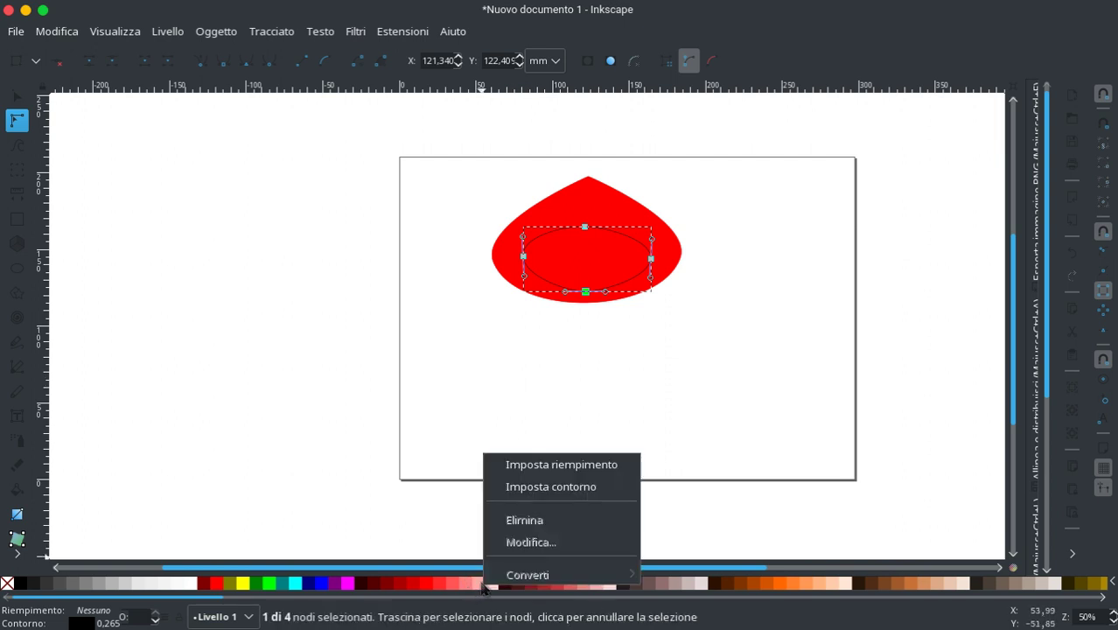
left_click(533, 464)
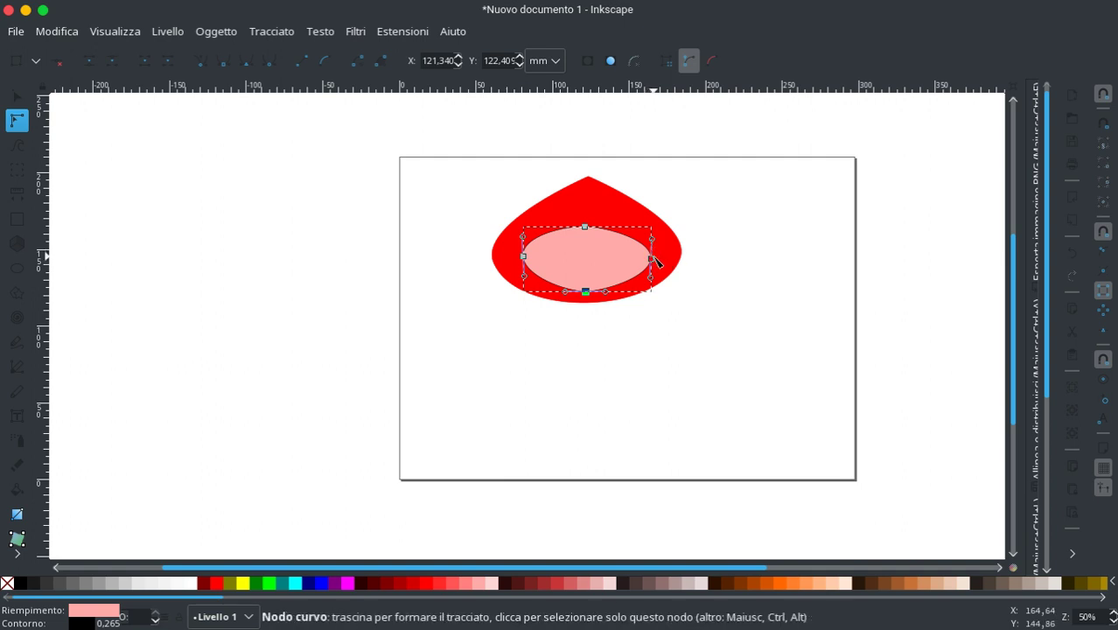
left_click_drag(653, 257, 657, 232)
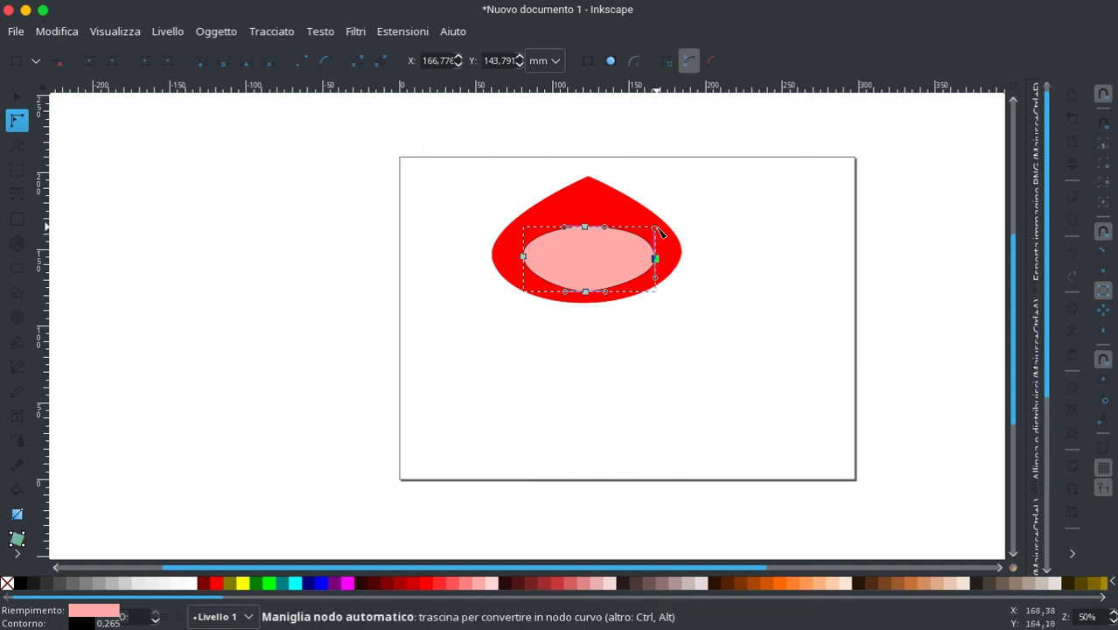
left_click_drag(657, 229, 656, 228)
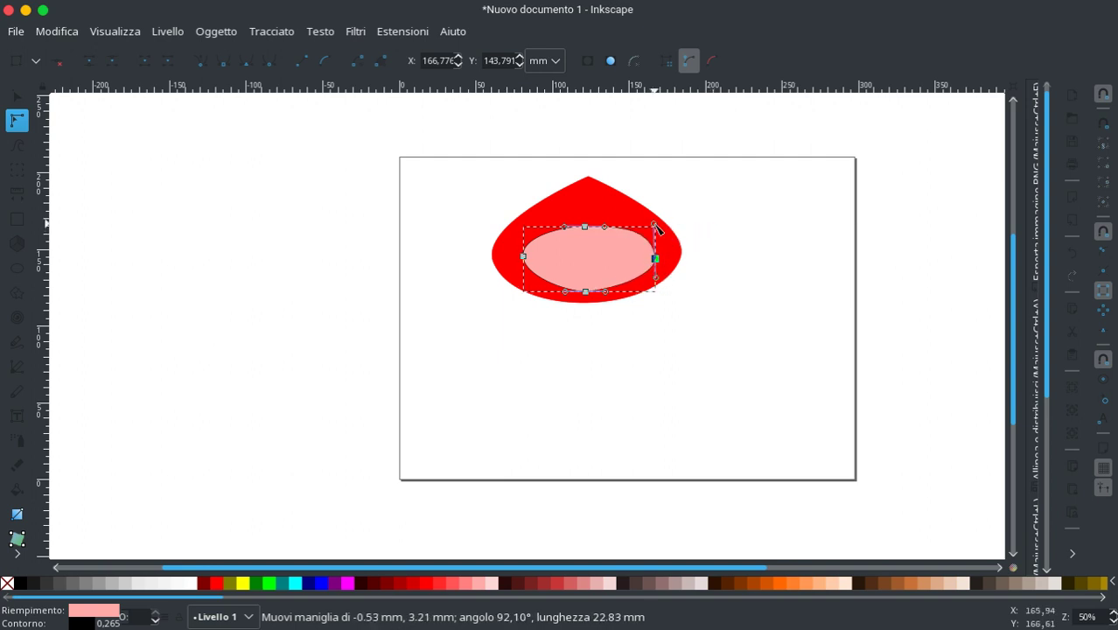
left_click_drag(658, 230, 657, 232)
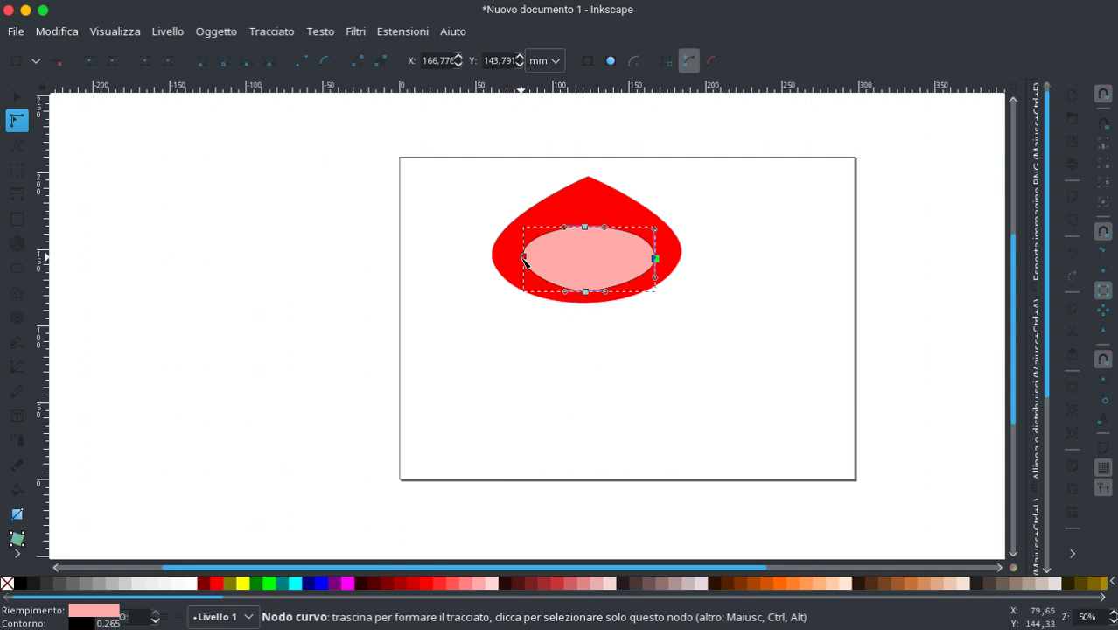
left_click_drag(525, 259, 519, 259)
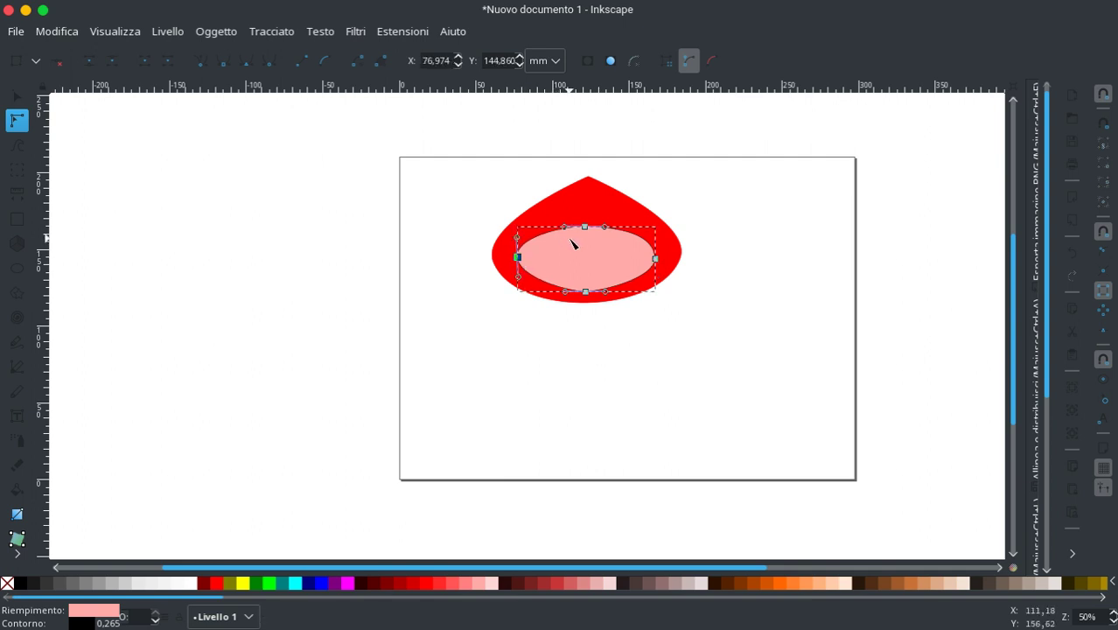
left_click_drag(590, 230, 586, 224)
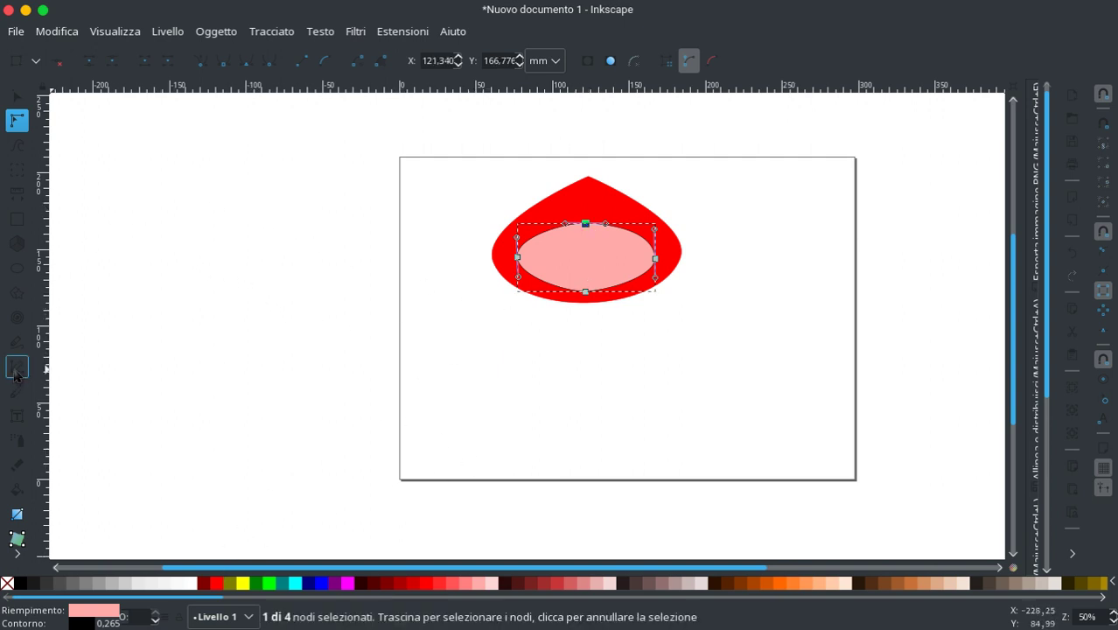
Step: Draw a 6.682 mm radius circle on the face's right side with a black outline
left_click(16, 268)
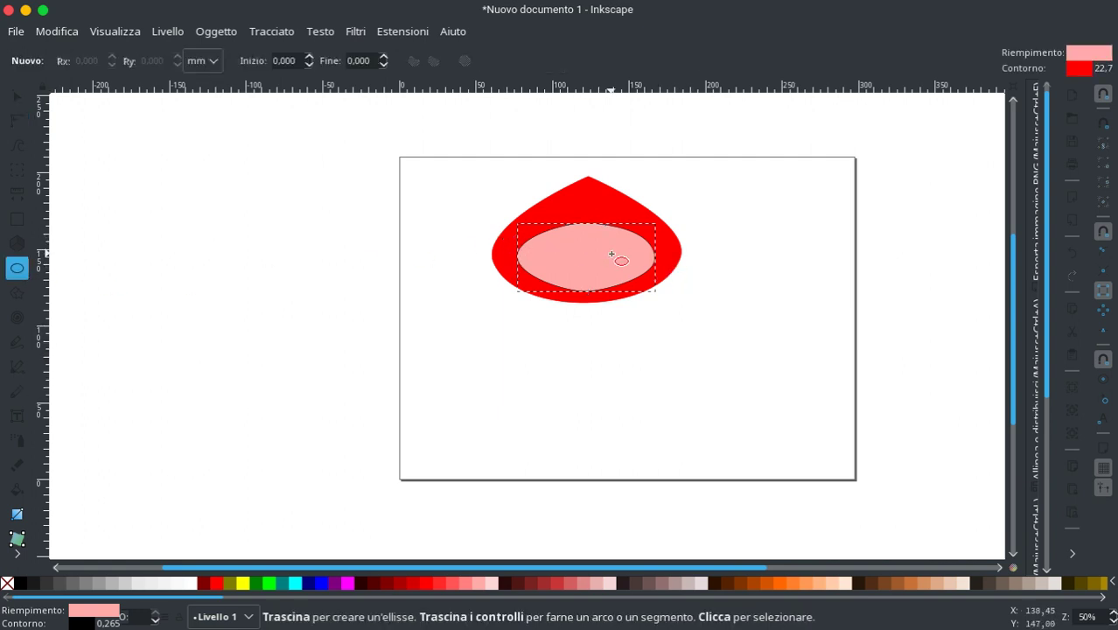
left_click_drag(610, 247, 635, 270)
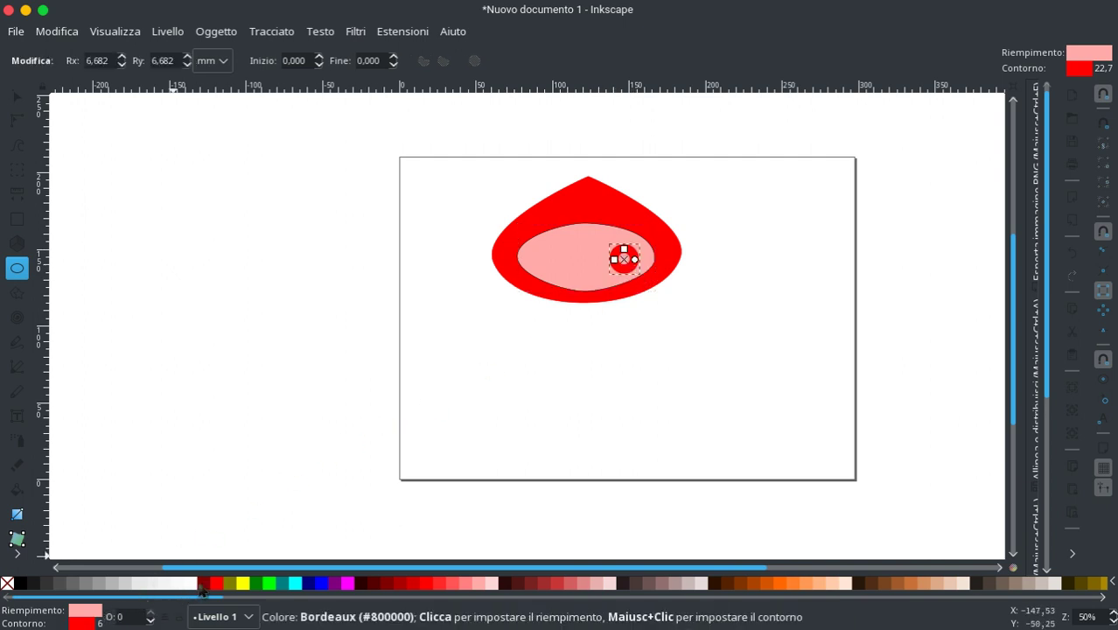
right_click(22, 585)
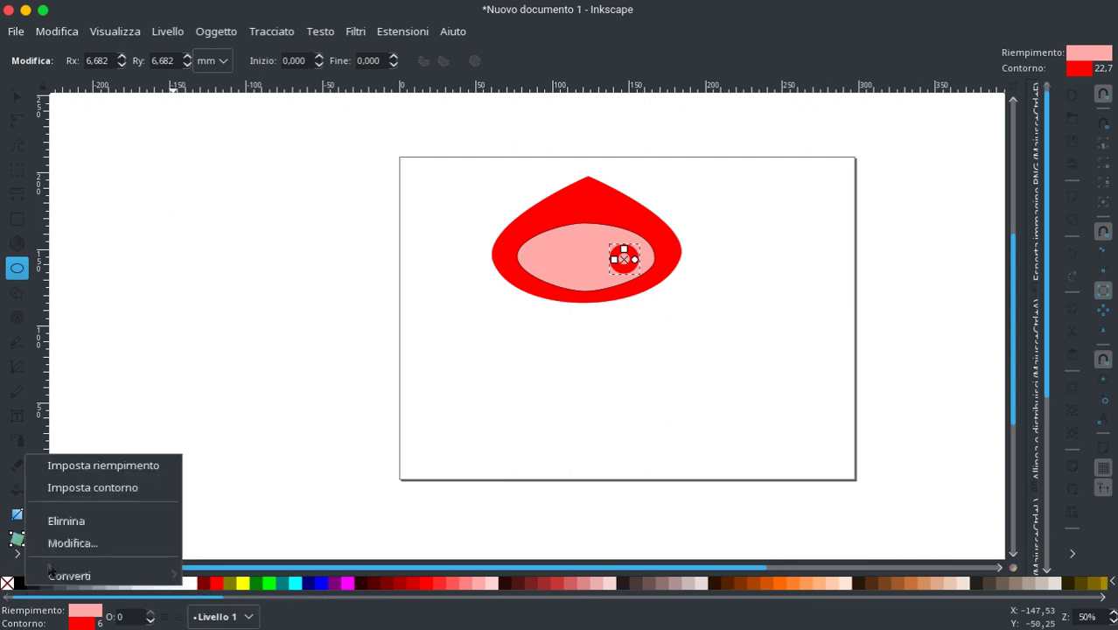
left_click(114, 489)
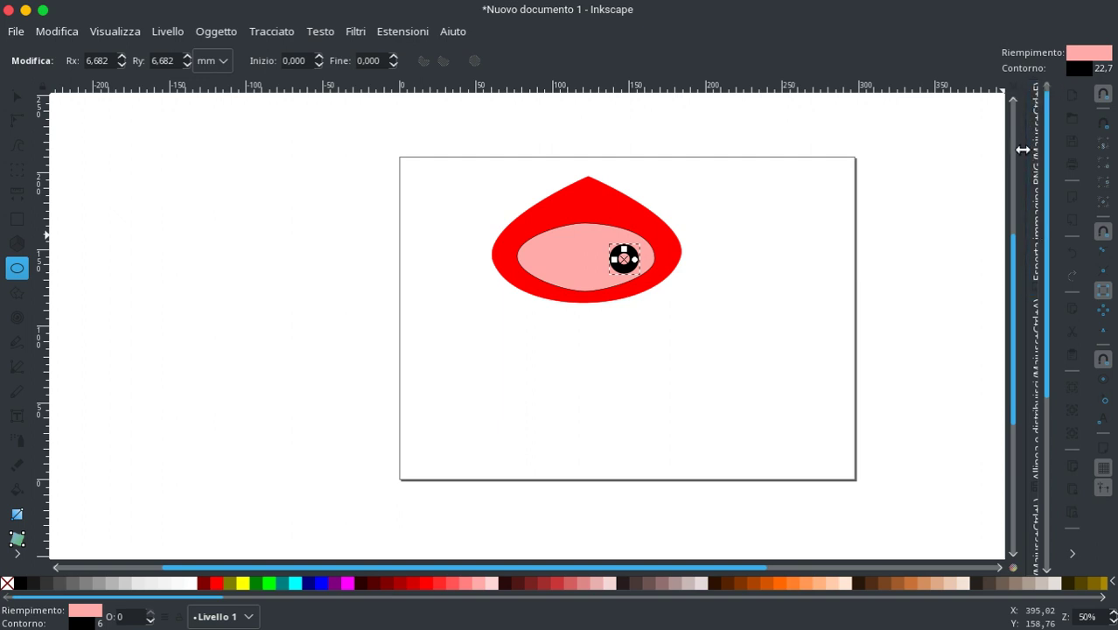
left_click_drag(1021, 150, 905, 163)
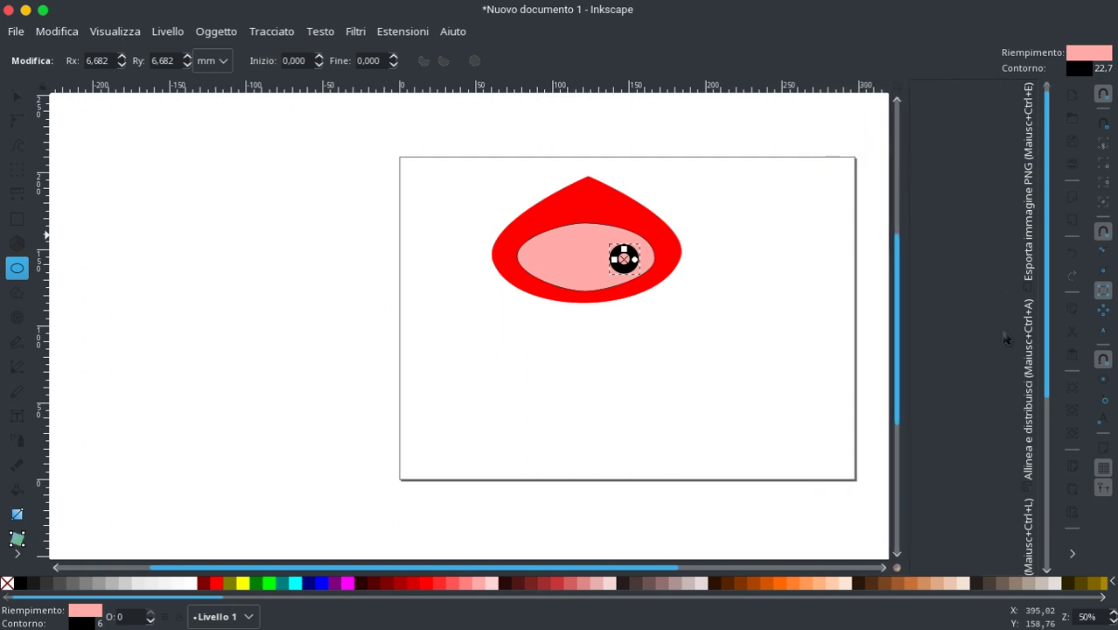
scroll(1006, 339, "down", 2)
scroll(1005, 339, "down", 2)
scroll(1006, 339, "down", 2)
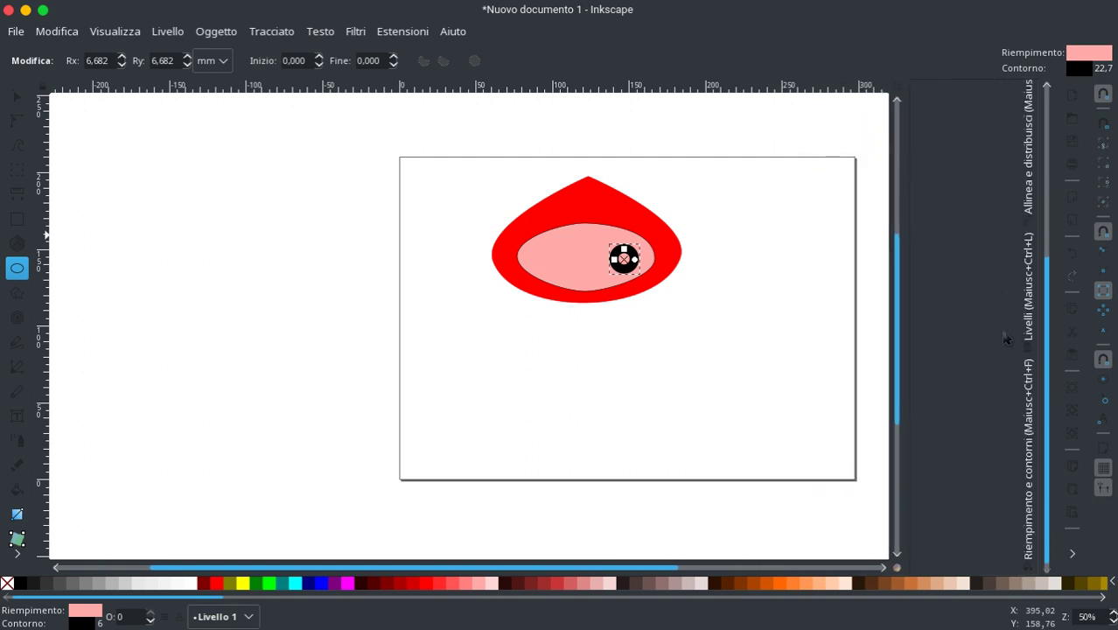
left_click(1028, 426)
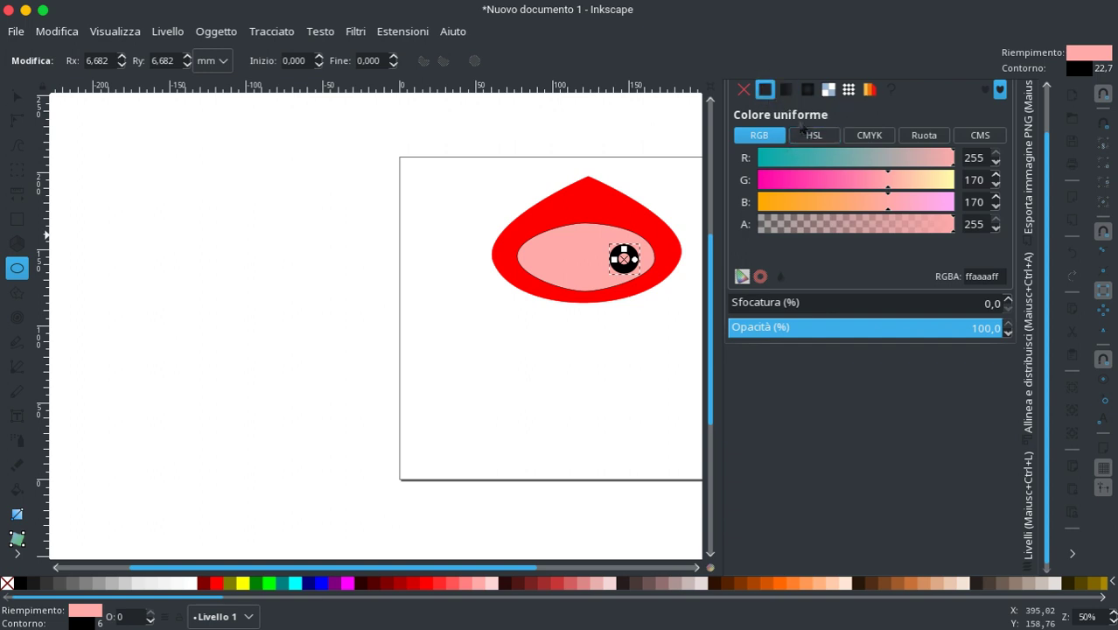
left_click(813, 135)
left_click(869, 135)
left_click(918, 139)
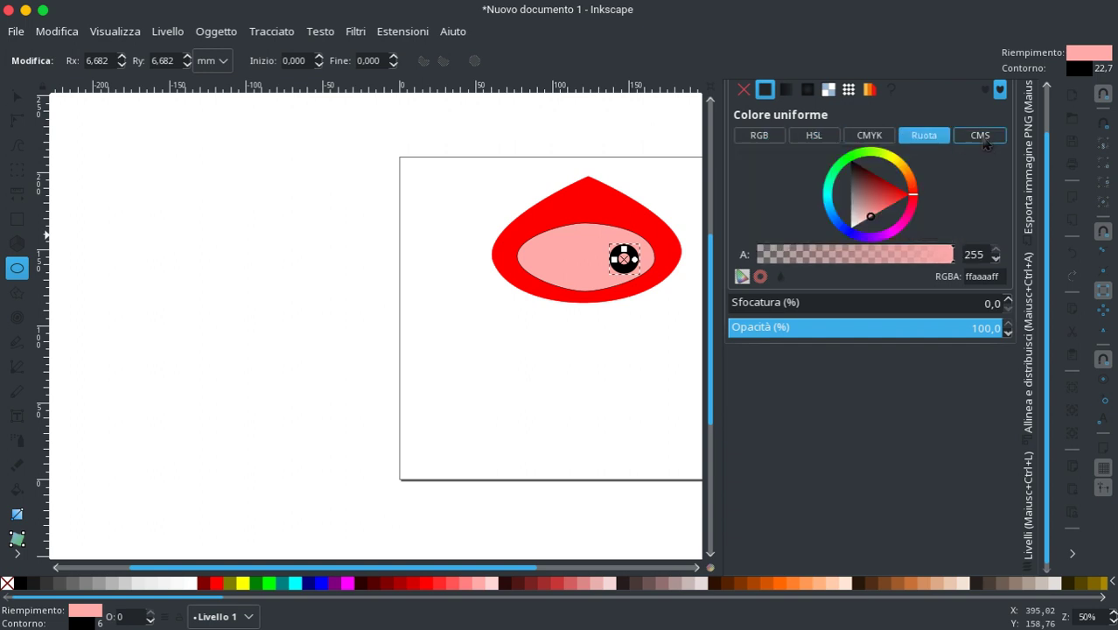
left_click(982, 138)
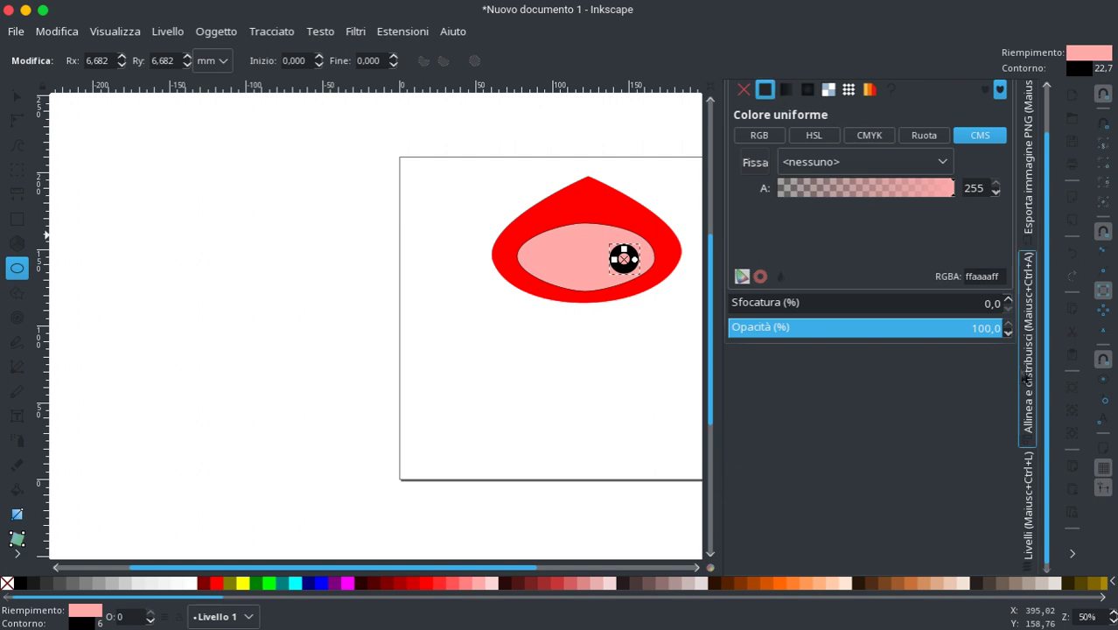
left_click(1029, 411)
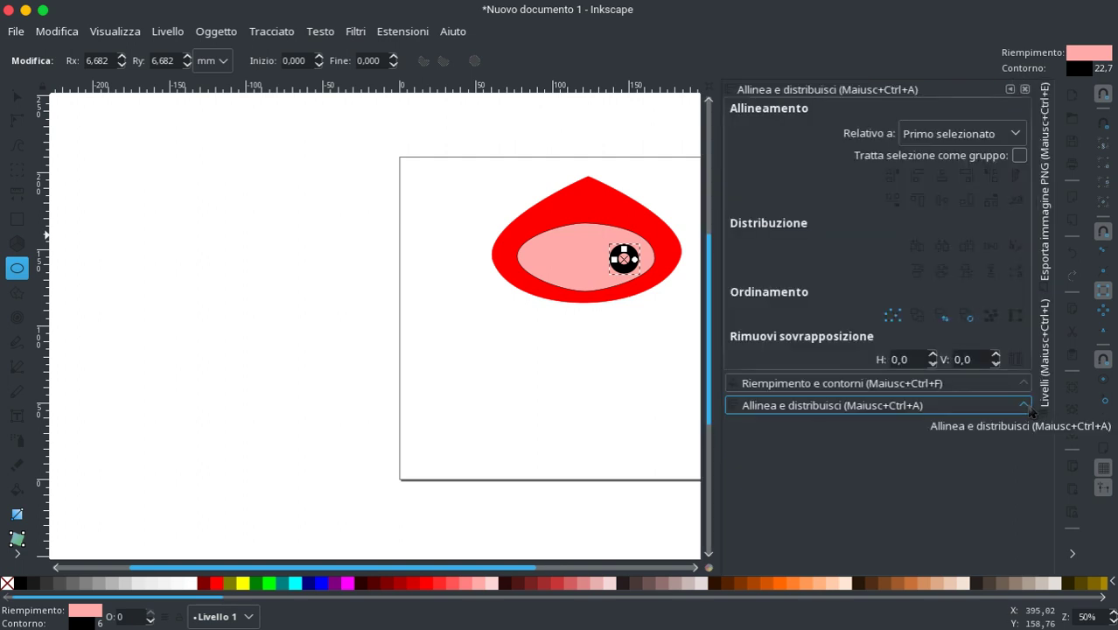
left_click(1028, 407)
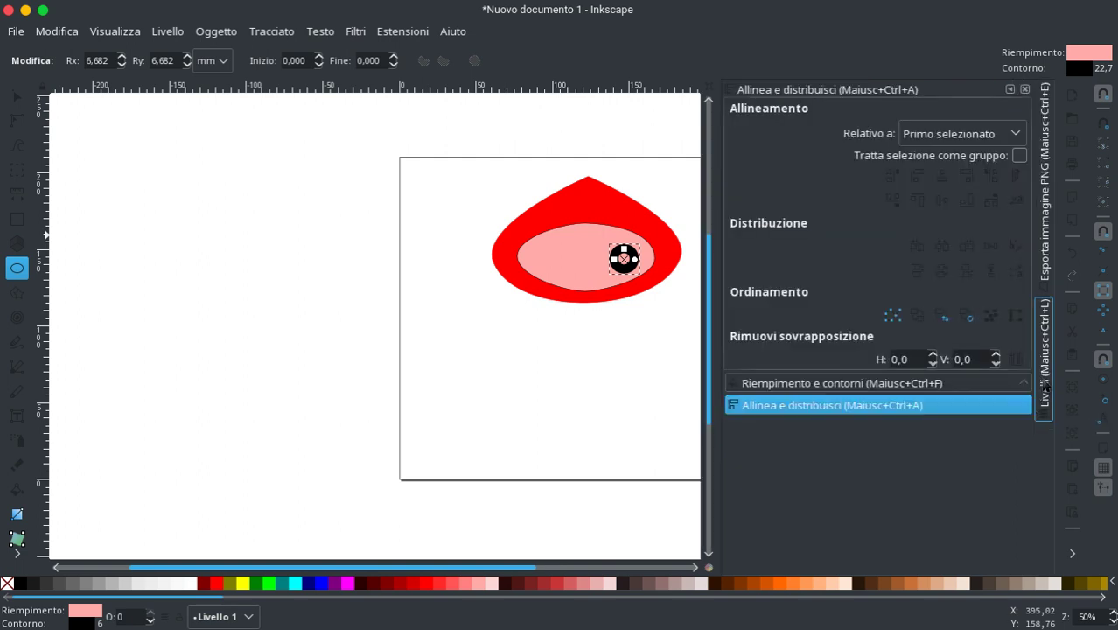
left_click(1046, 262)
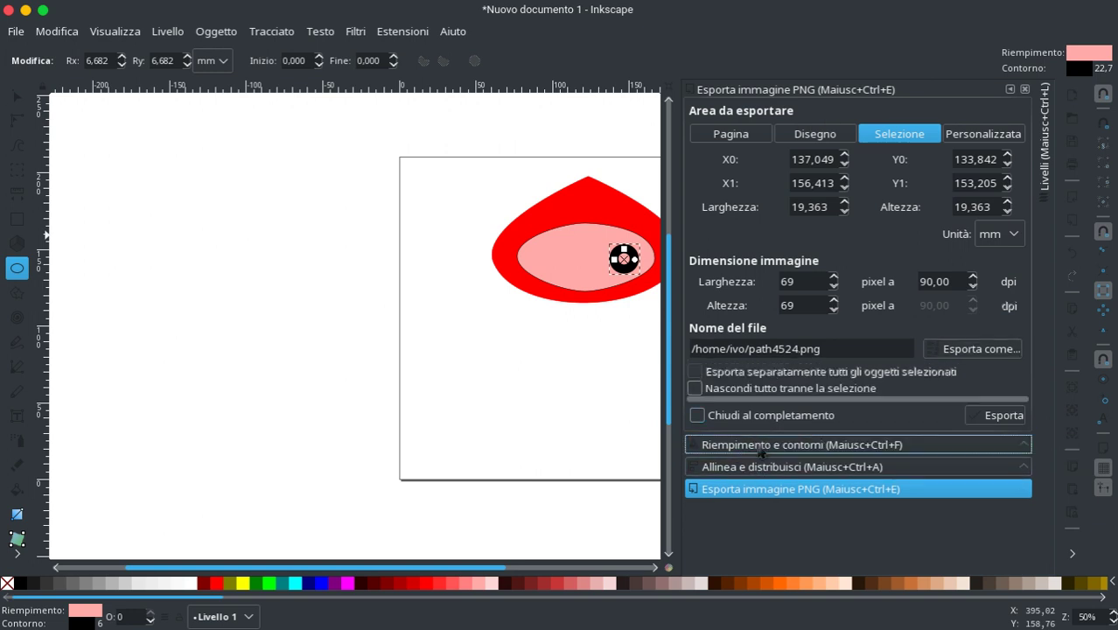
left_click(757, 450)
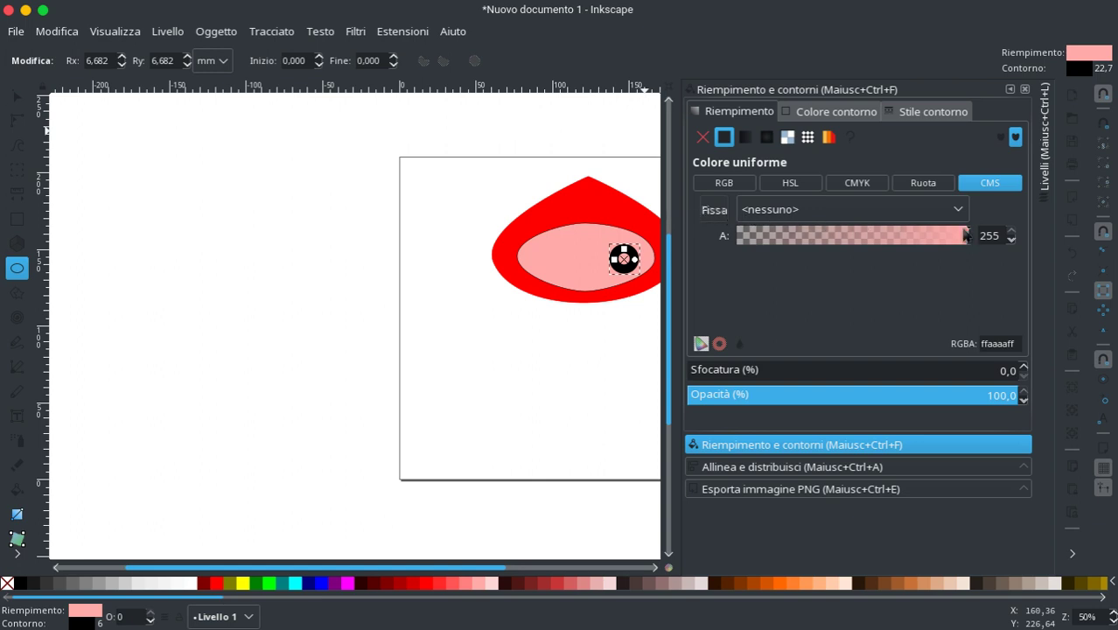
left_click(1010, 89)
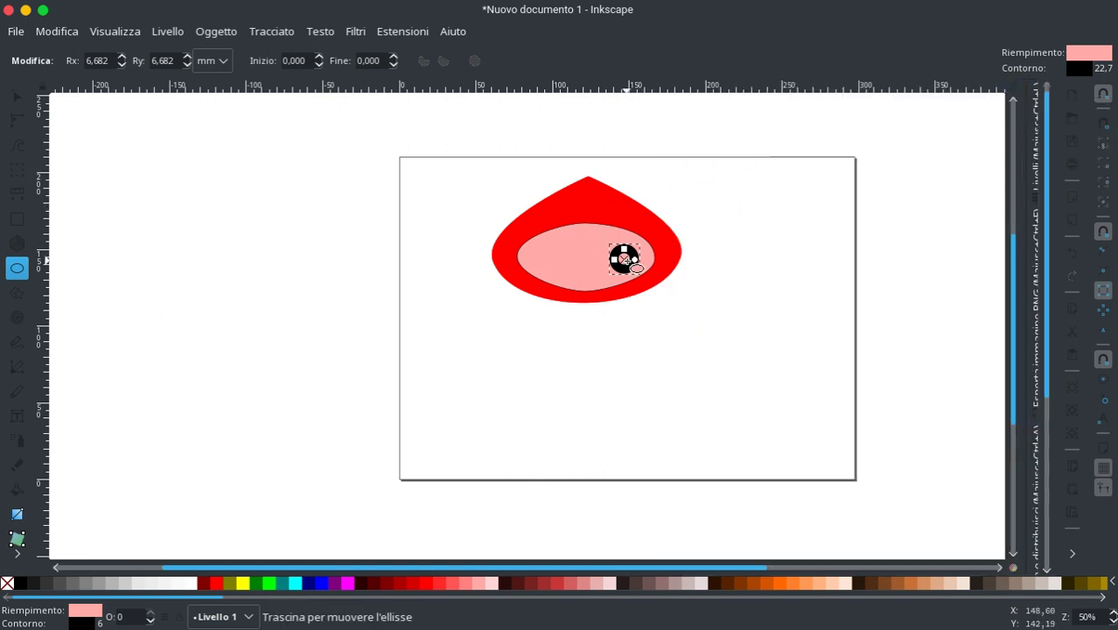
right_click(630, 256)
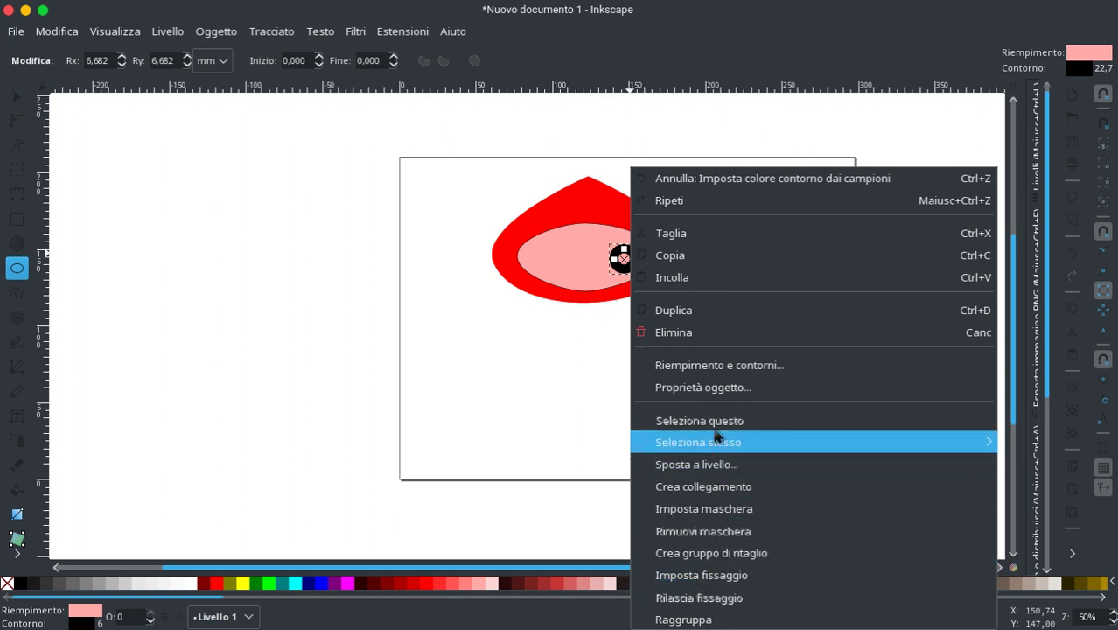
left_click(730, 387)
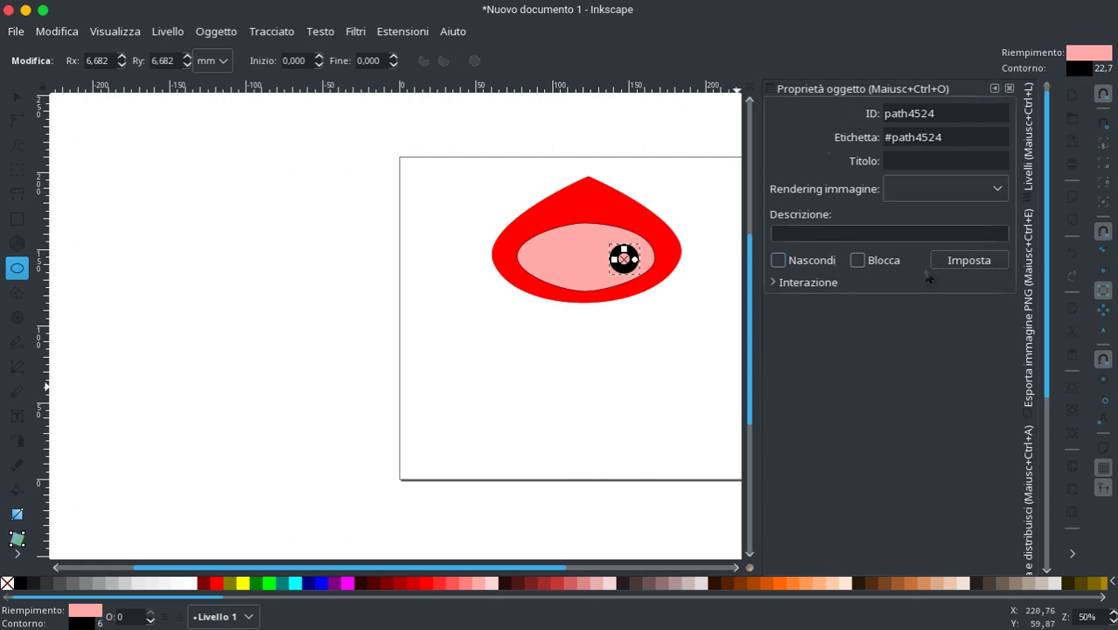
left_click(1029, 486)
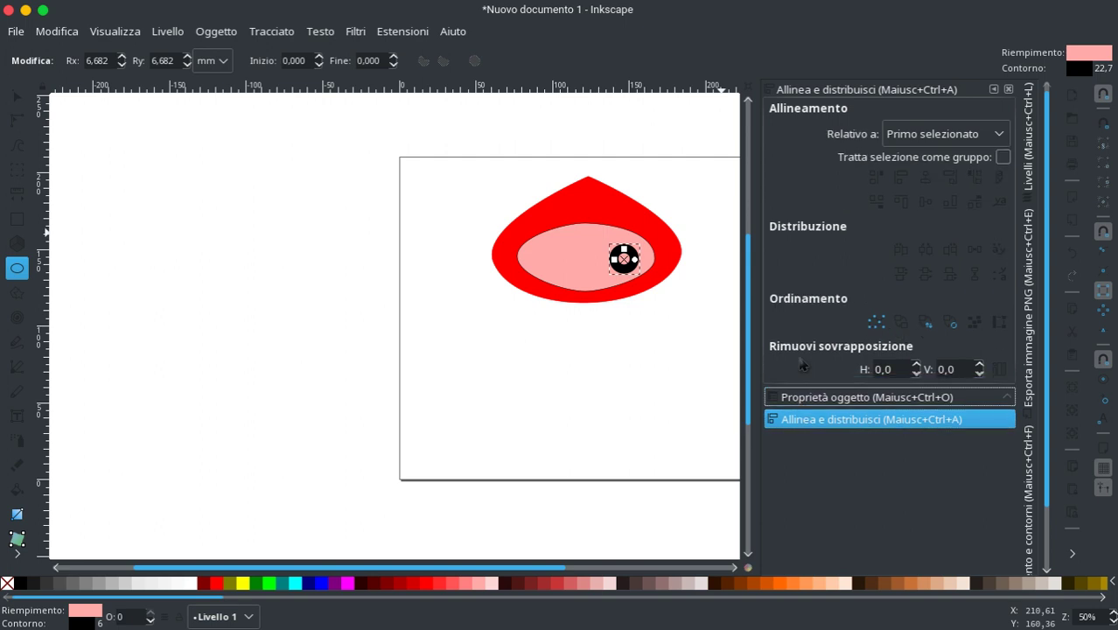
left_click(1004, 401)
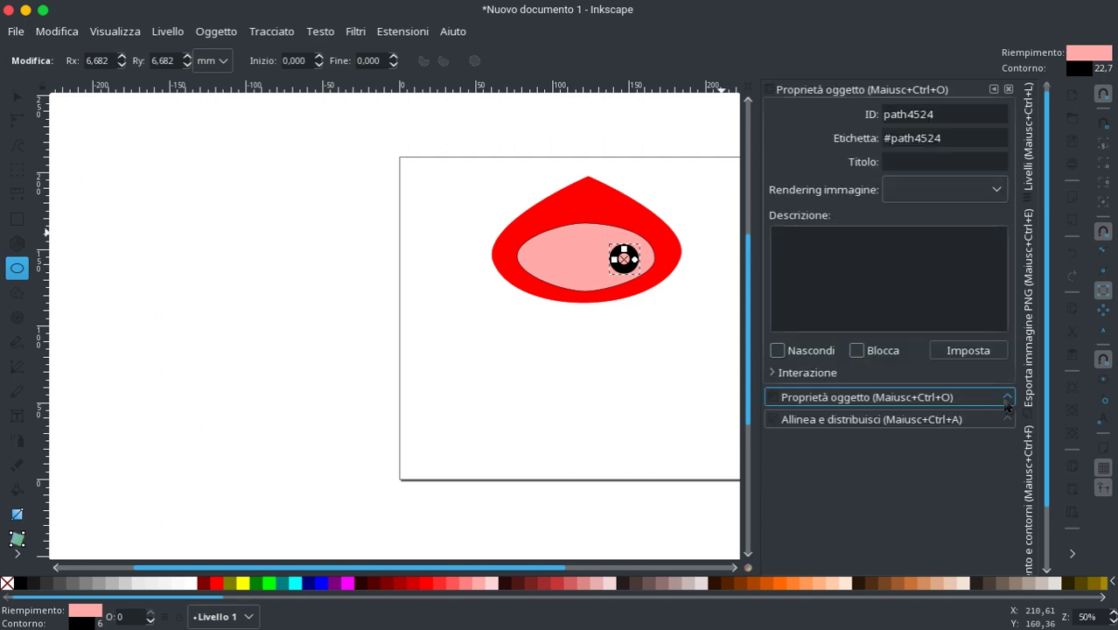
left_click(1040, 505)
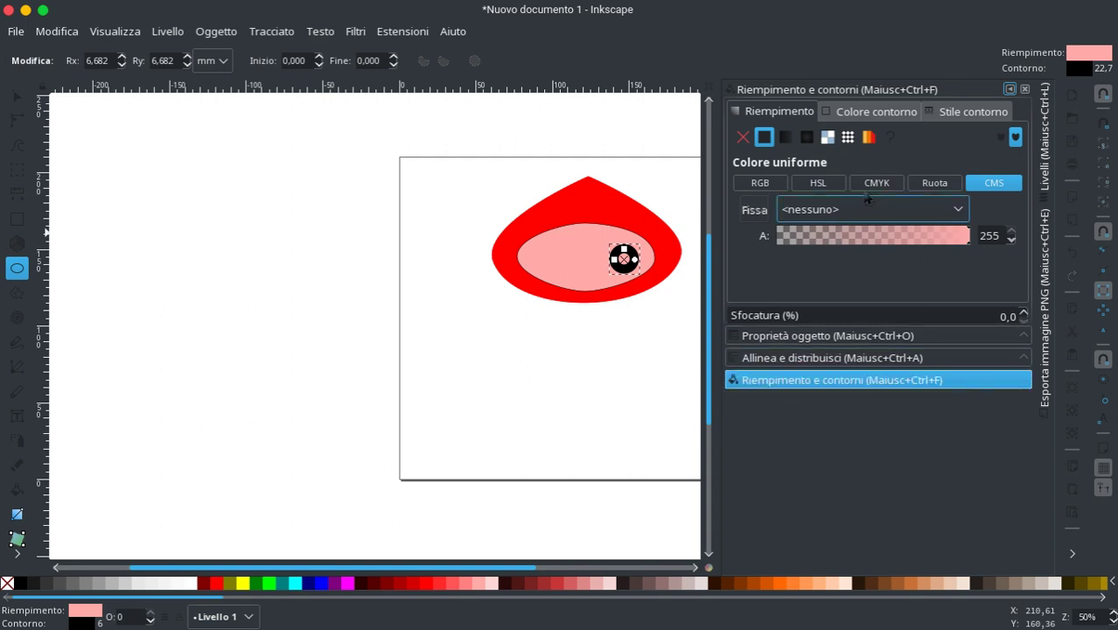
Step: Set the small circle's stroke width to 1 mm, then to 0.5 mm
left_click(960, 114)
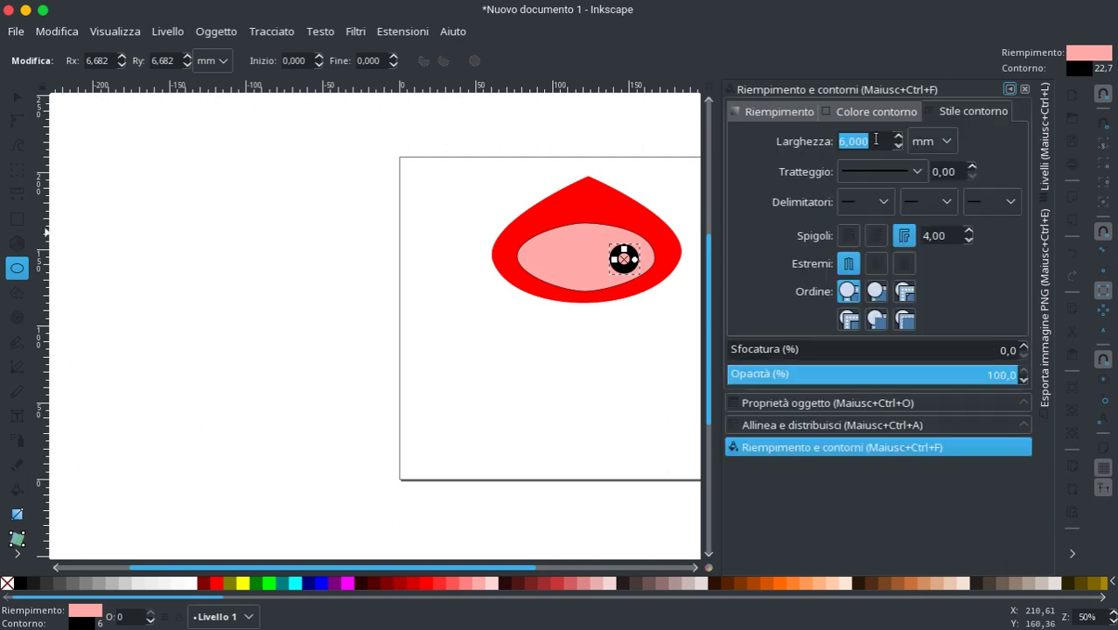
type("1")
key("Return")
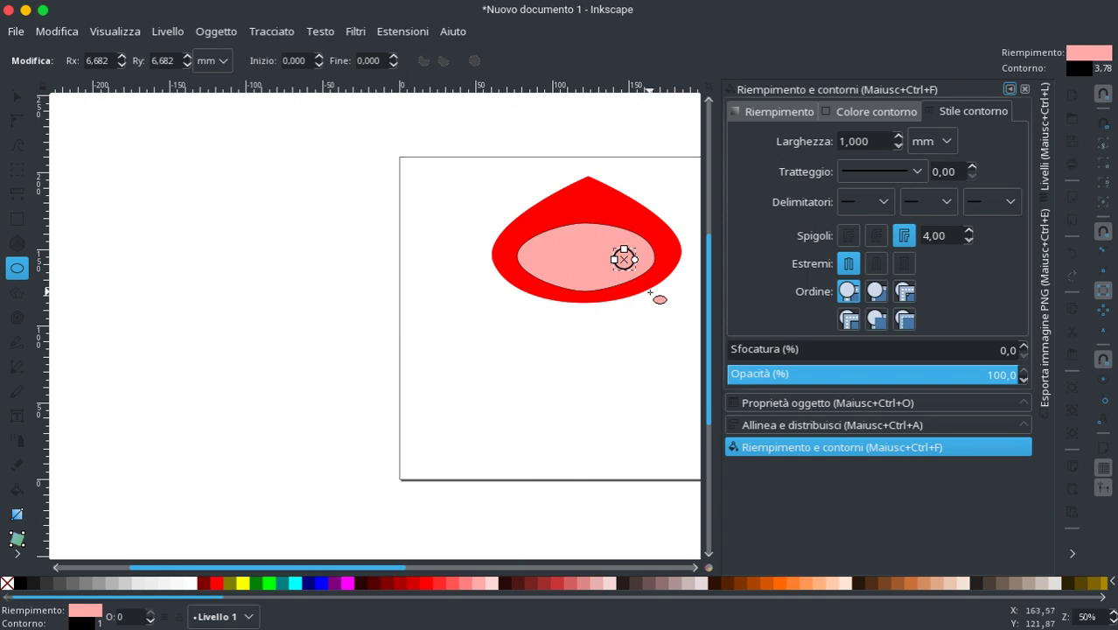
scroll(578, 281, "up", 2, "ctrl")
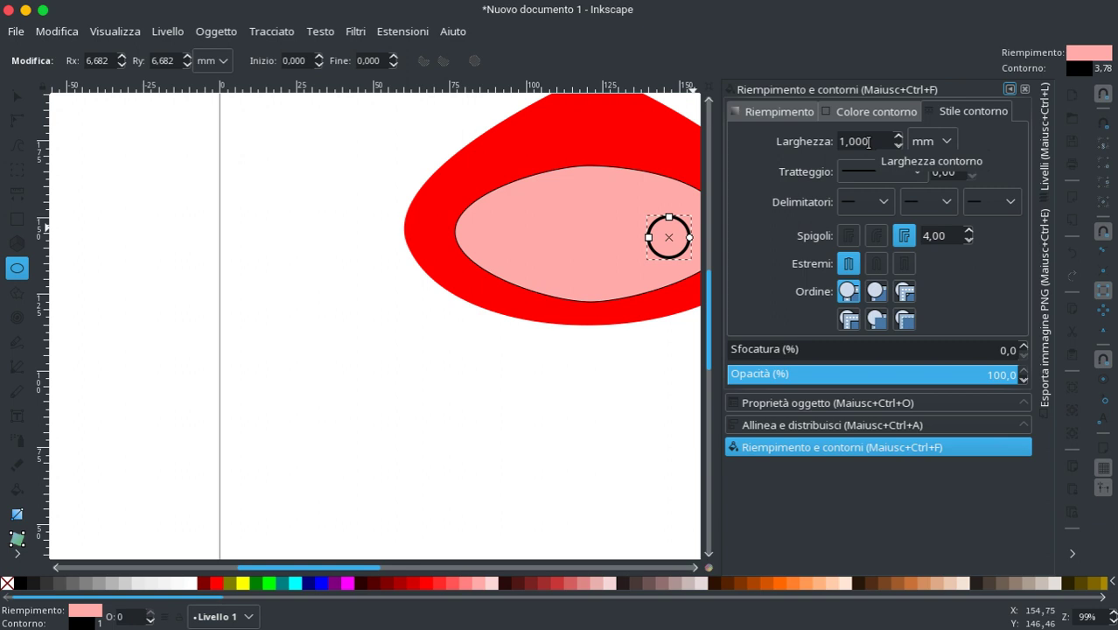
left_click_drag(868, 141, 816, 143)
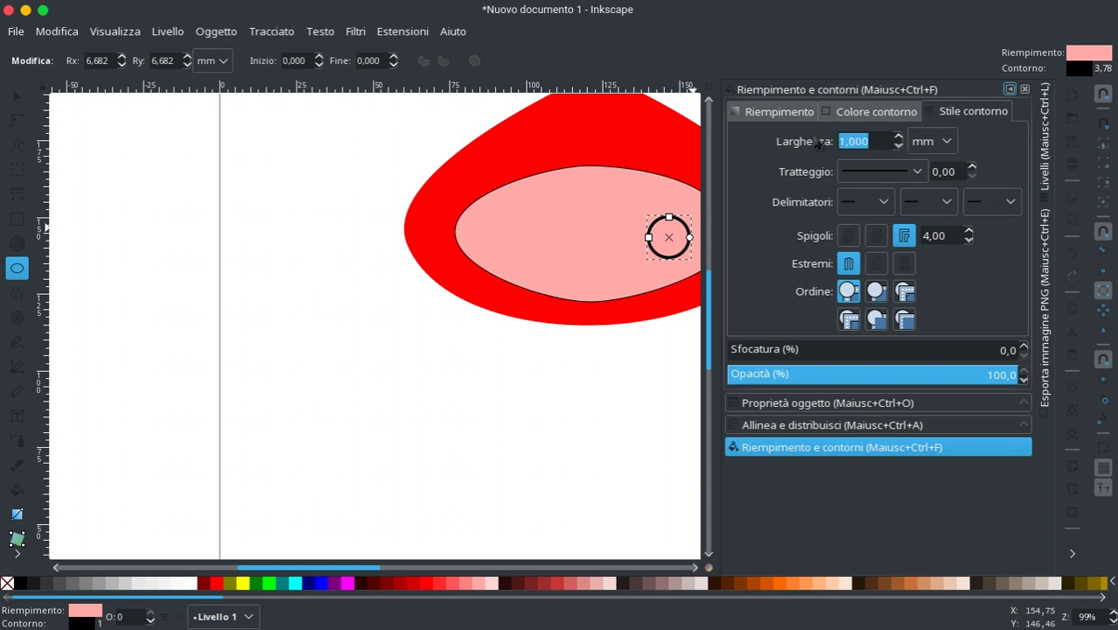
type("0,5")
key("Return")
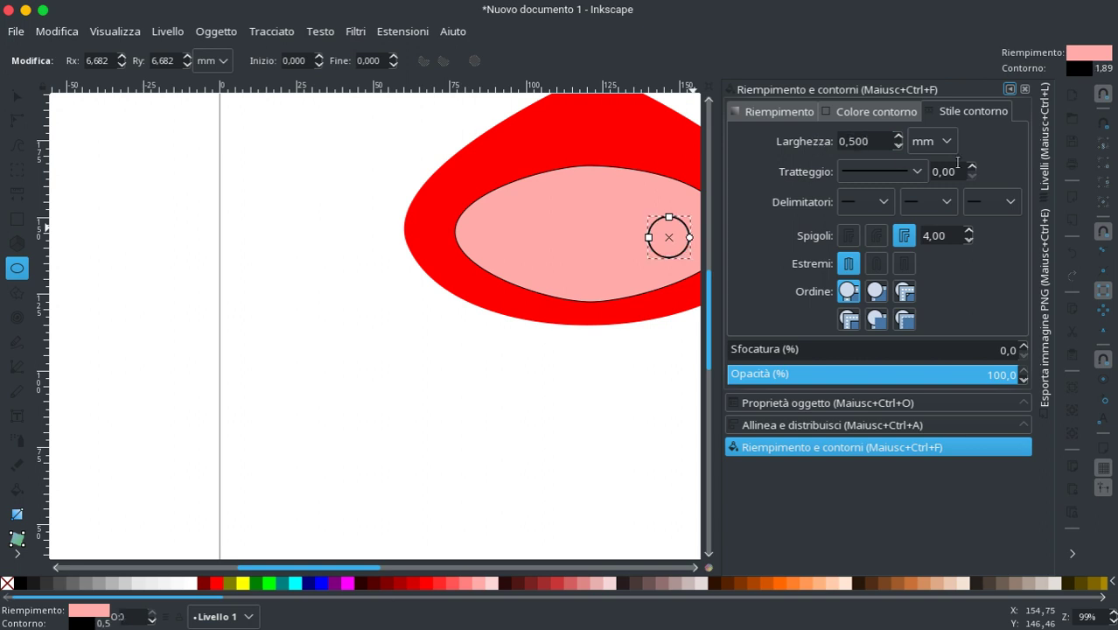
Step: Fill the small circle white to make the eye
right_click(196, 586)
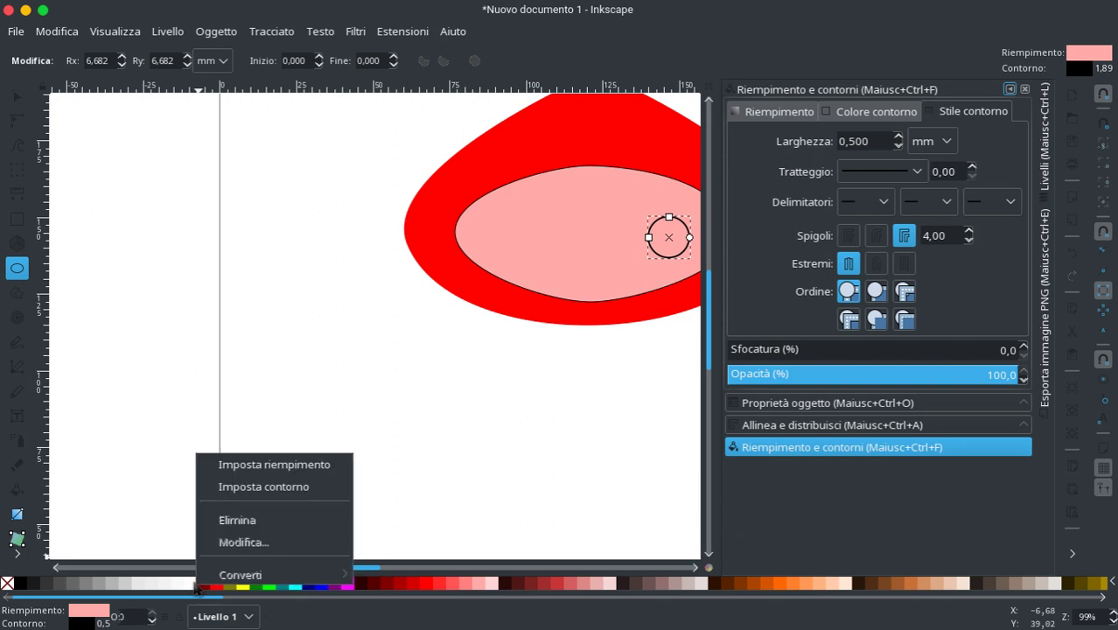
left_click(262, 466)
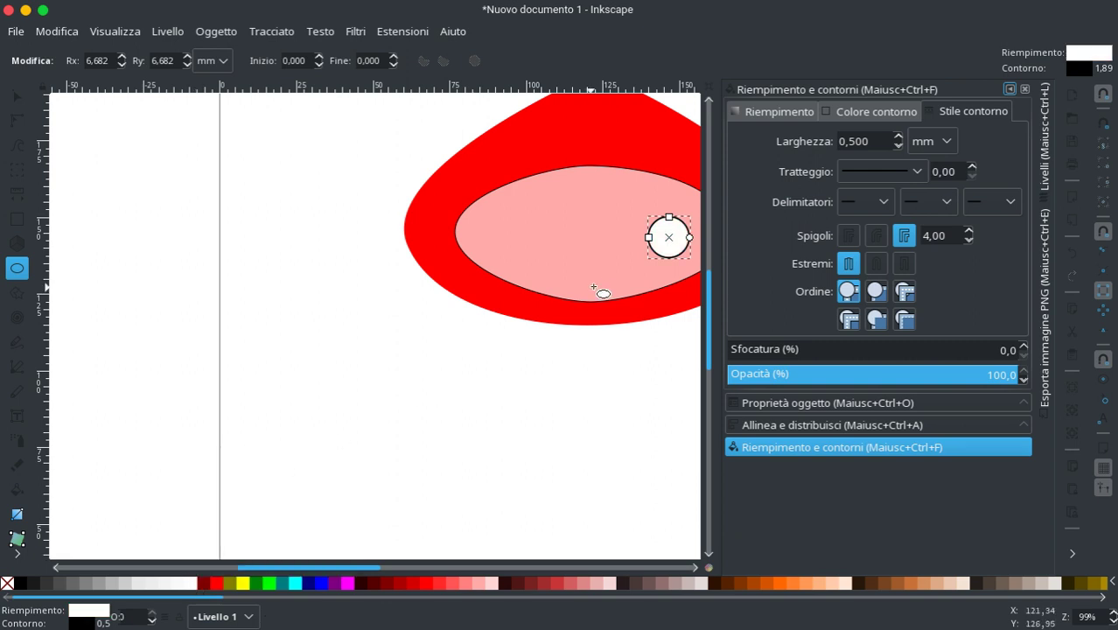
left_click(598, 355)
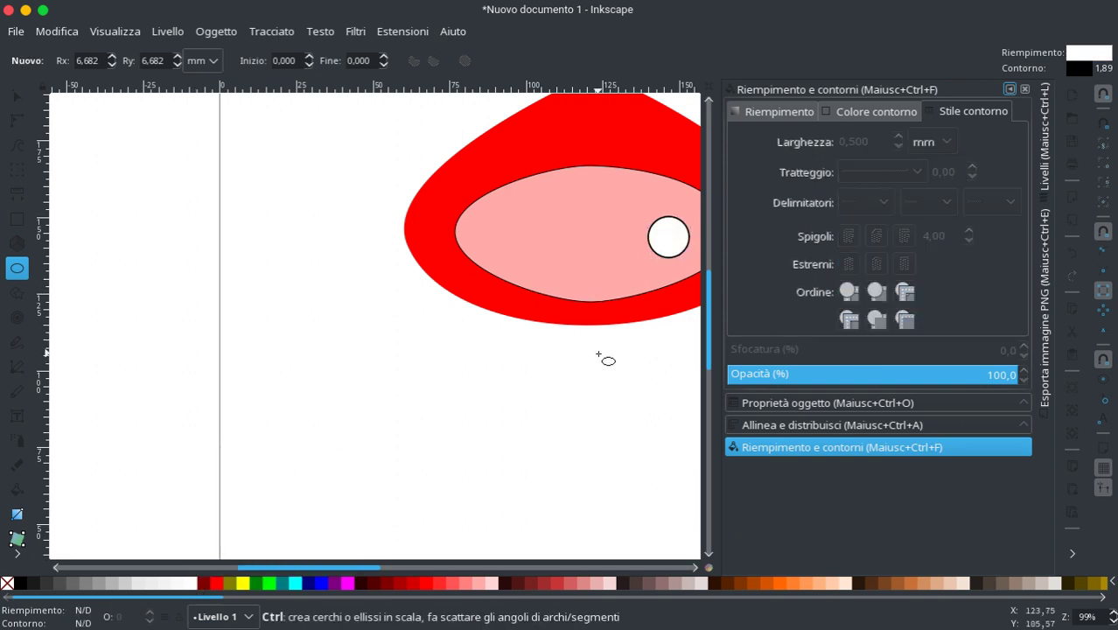
scroll(598, 354, "down", 2)
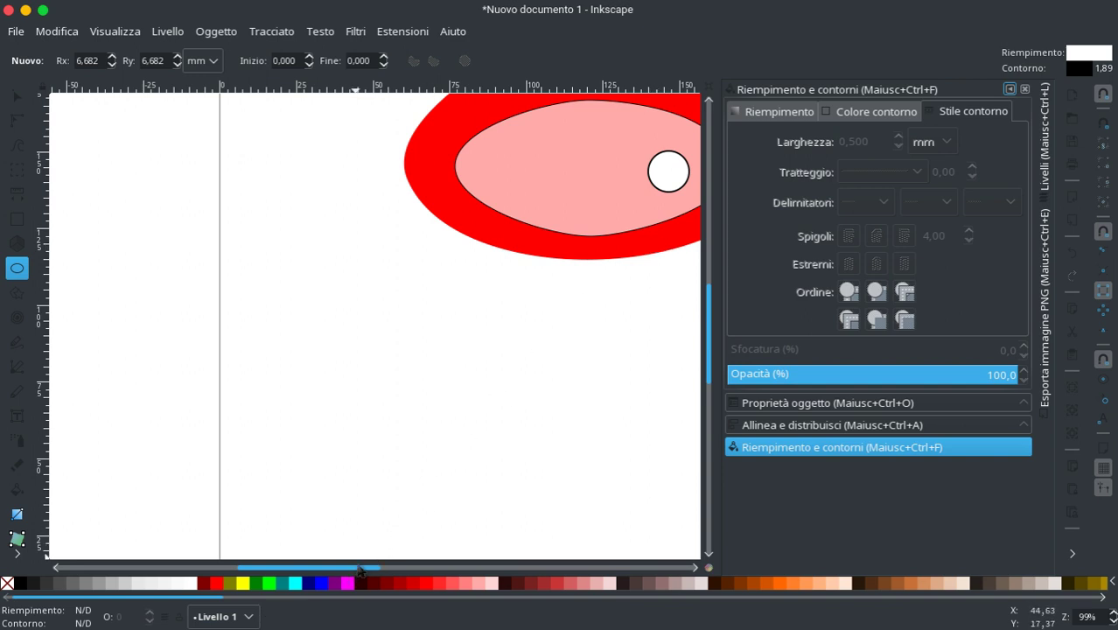
left_click_drag(358, 570, 404, 570)
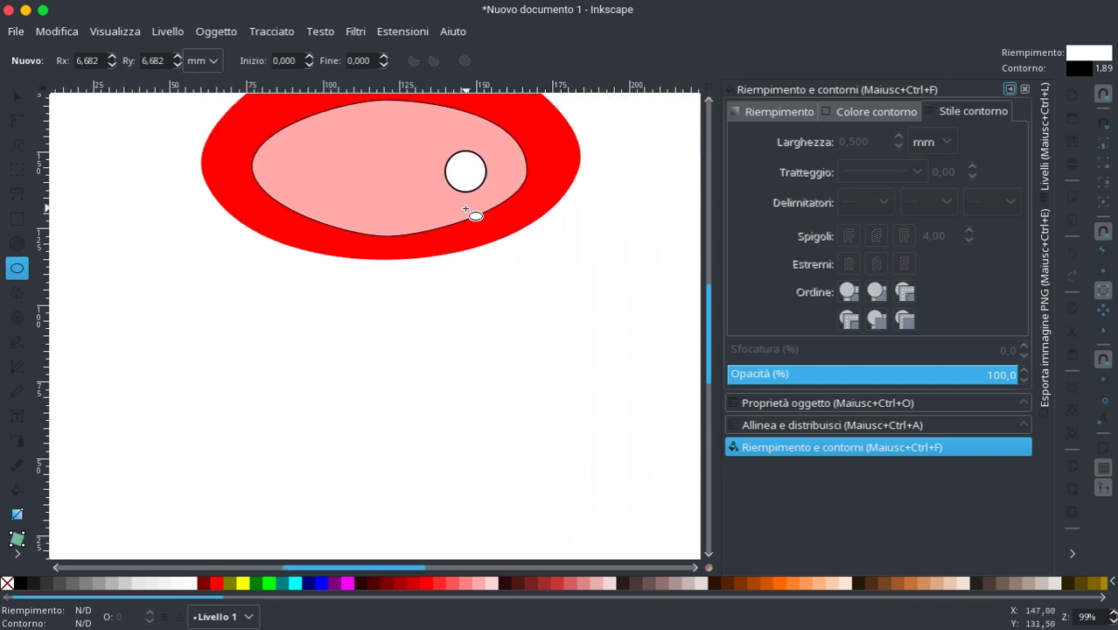
Step: Draw a small black-filled circle and move it onto the white eye as the pupil
left_click_drag(393, 180, 416, 201)
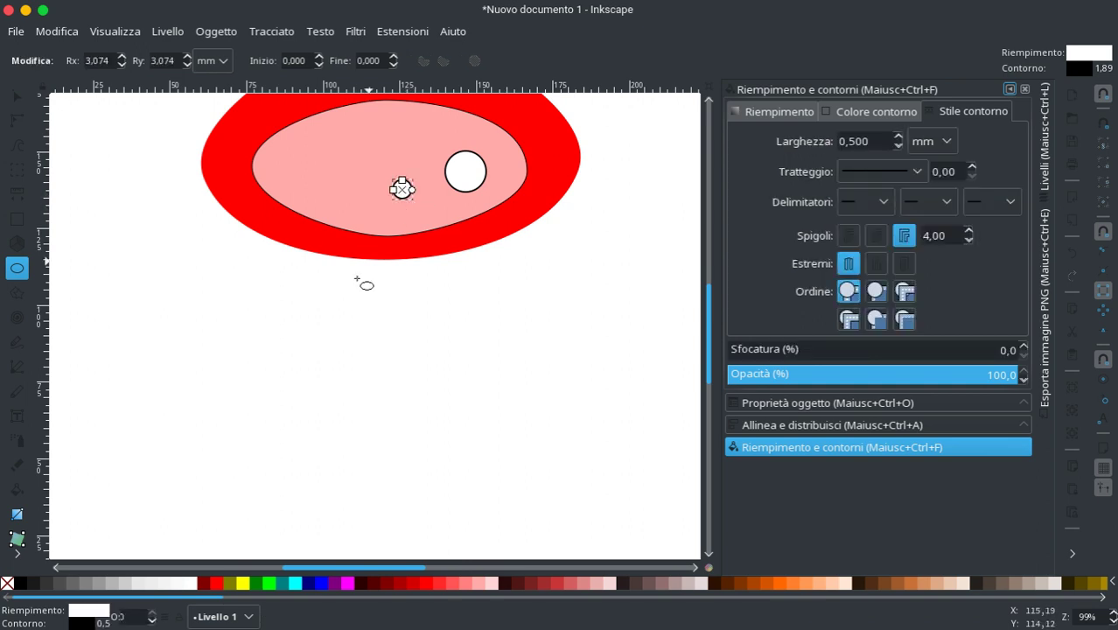
right_click(18, 587)
left_click(84, 473)
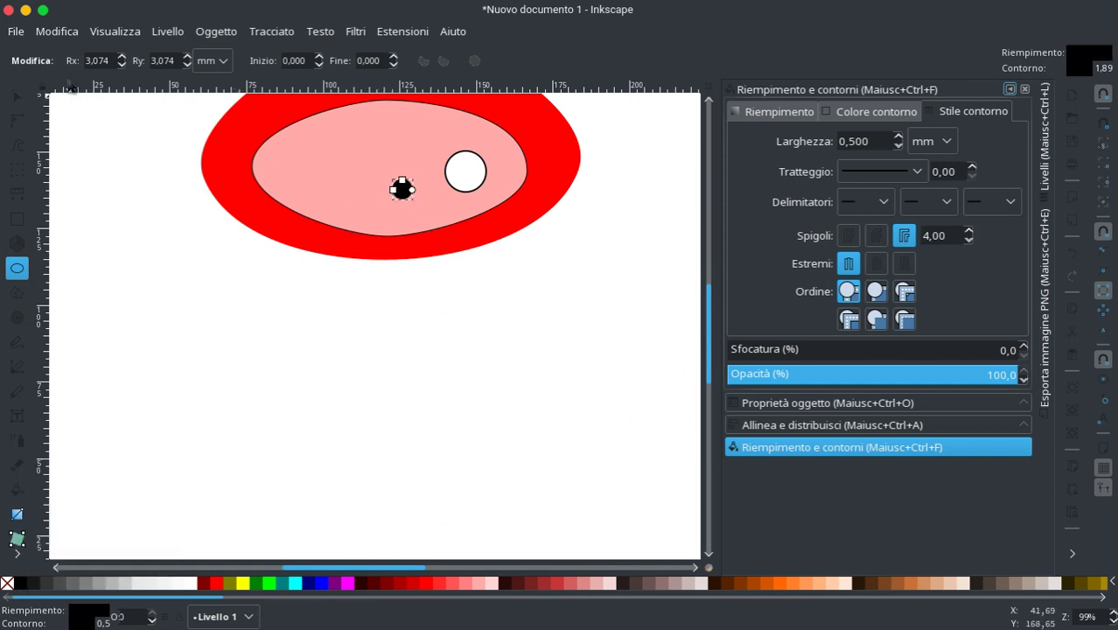
left_click(17, 96)
left_click_drag(417, 202, 488, 188)
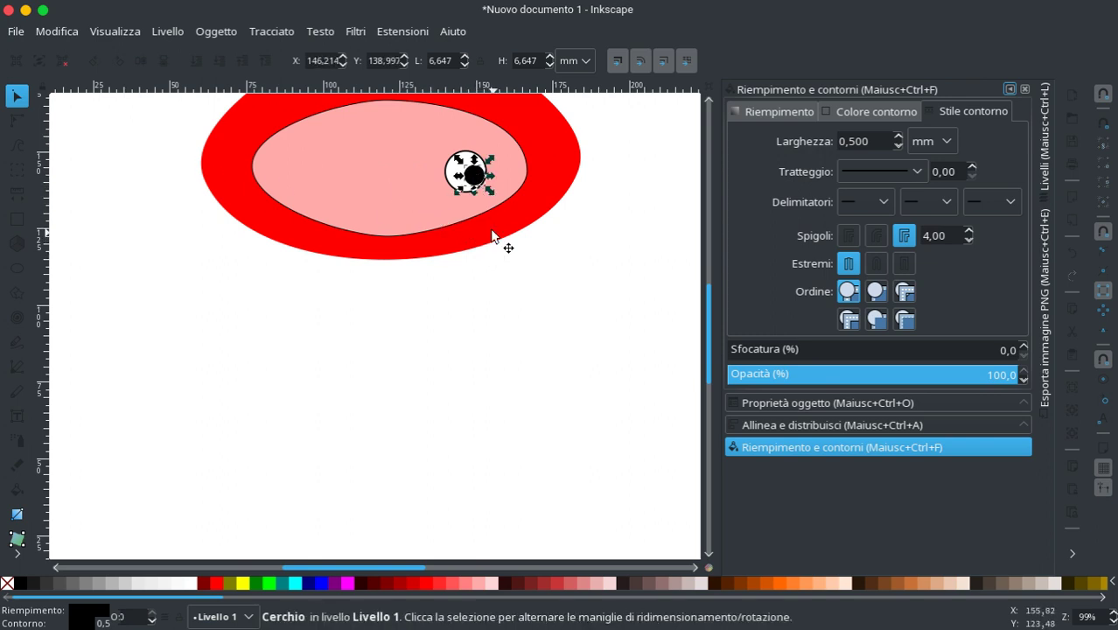
left_click(392, 225)
left_click(409, 364)
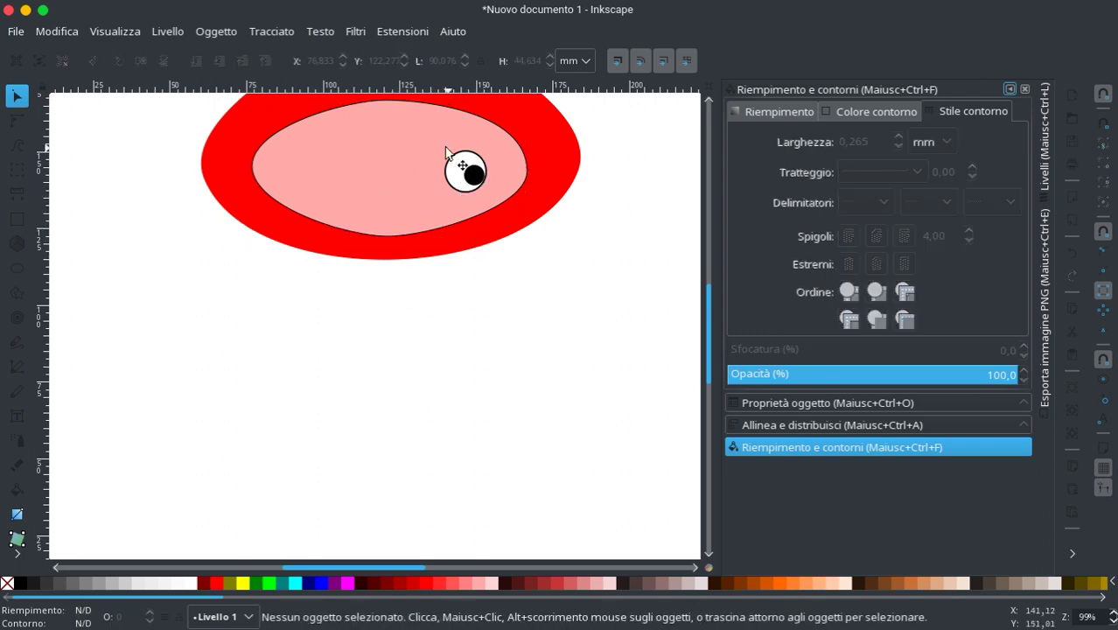
left_click(456, 171)
left_click(470, 174, "ctrl")
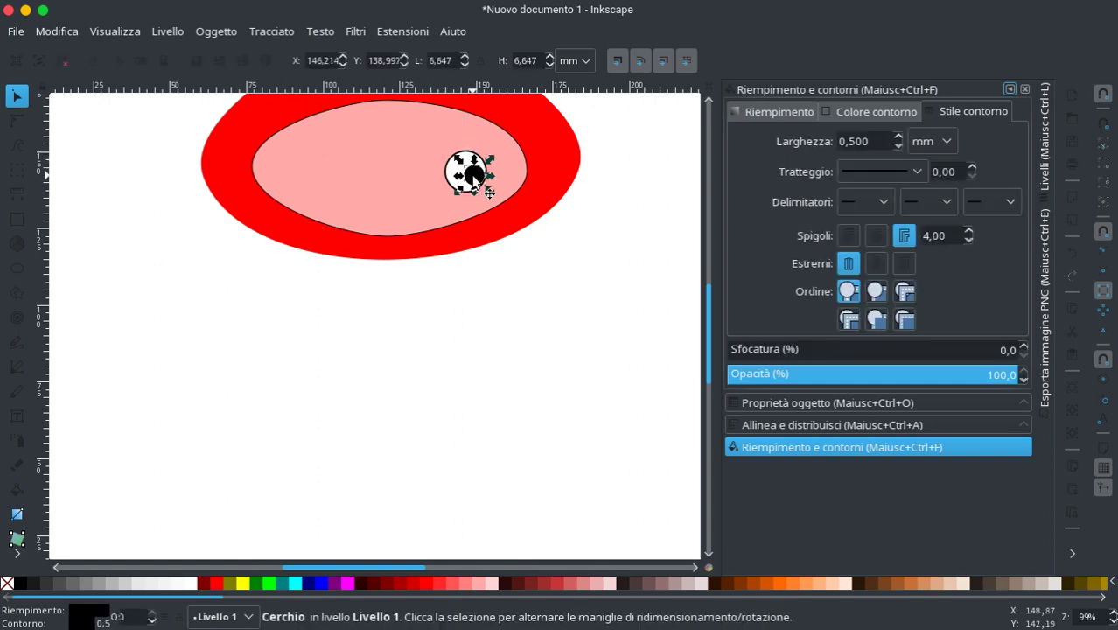
left_click(447, 175)
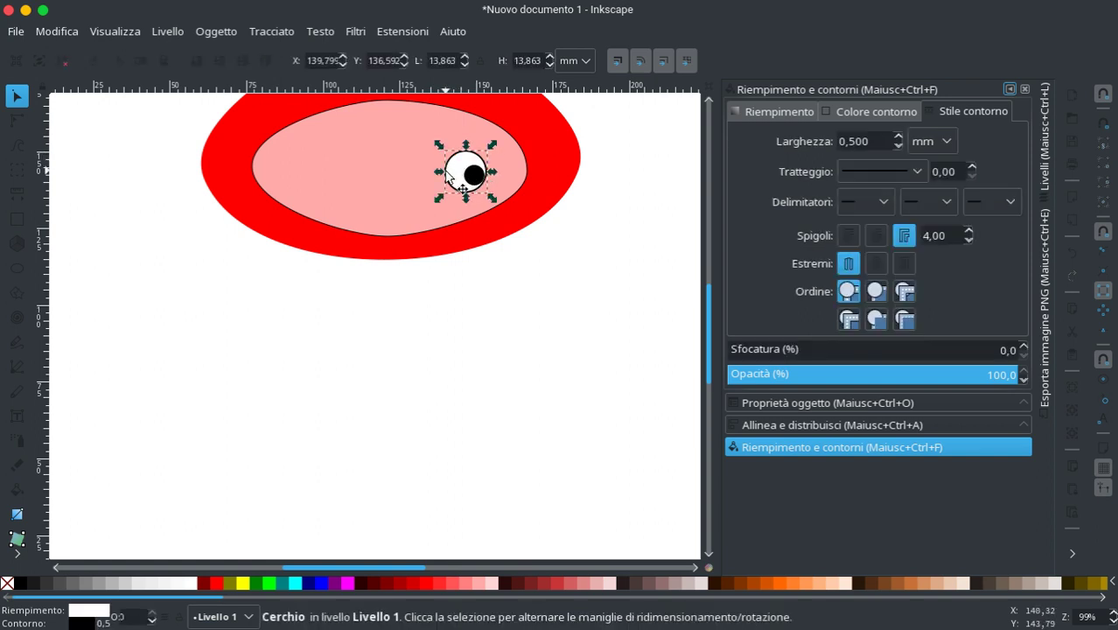
Step: Group the white eye circle and its black pupil together
left_click(473, 175, "shift")
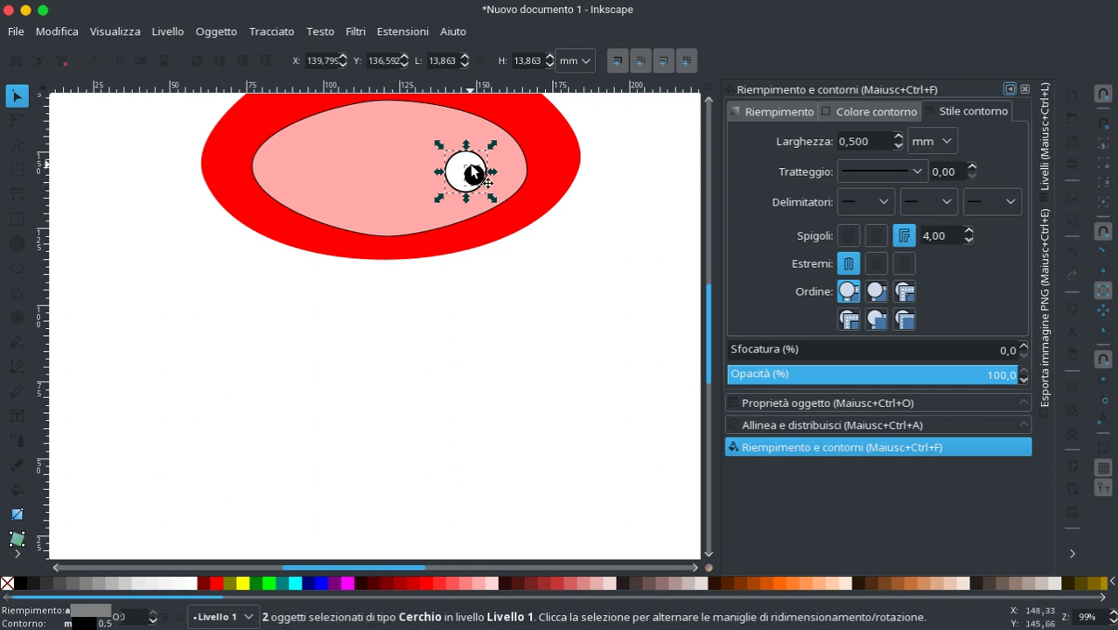
right_click(476, 173)
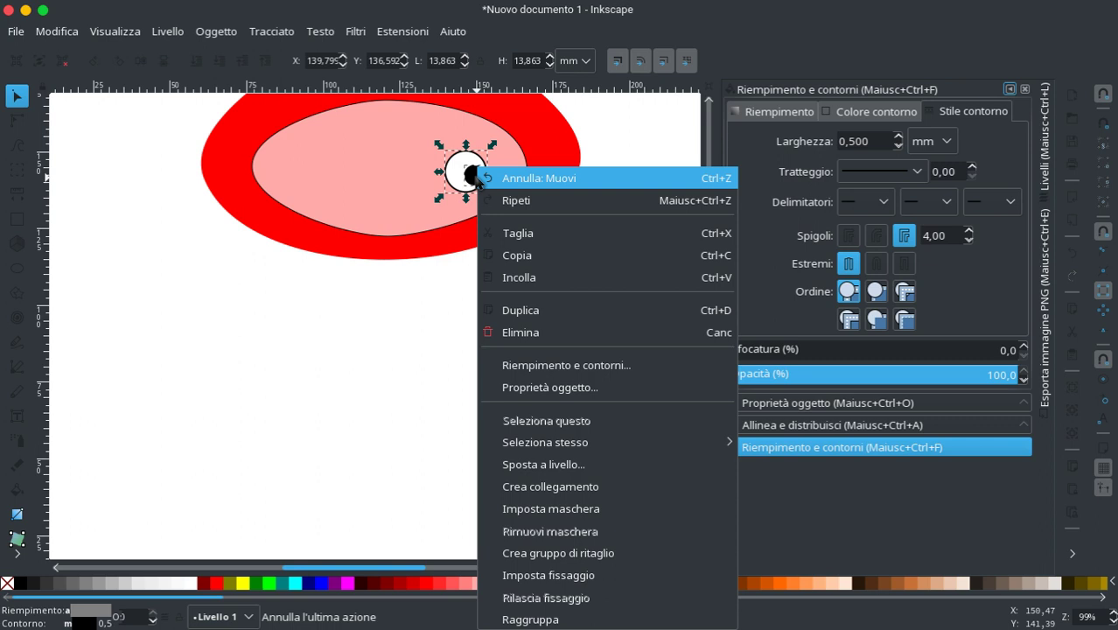
left_click(546, 618)
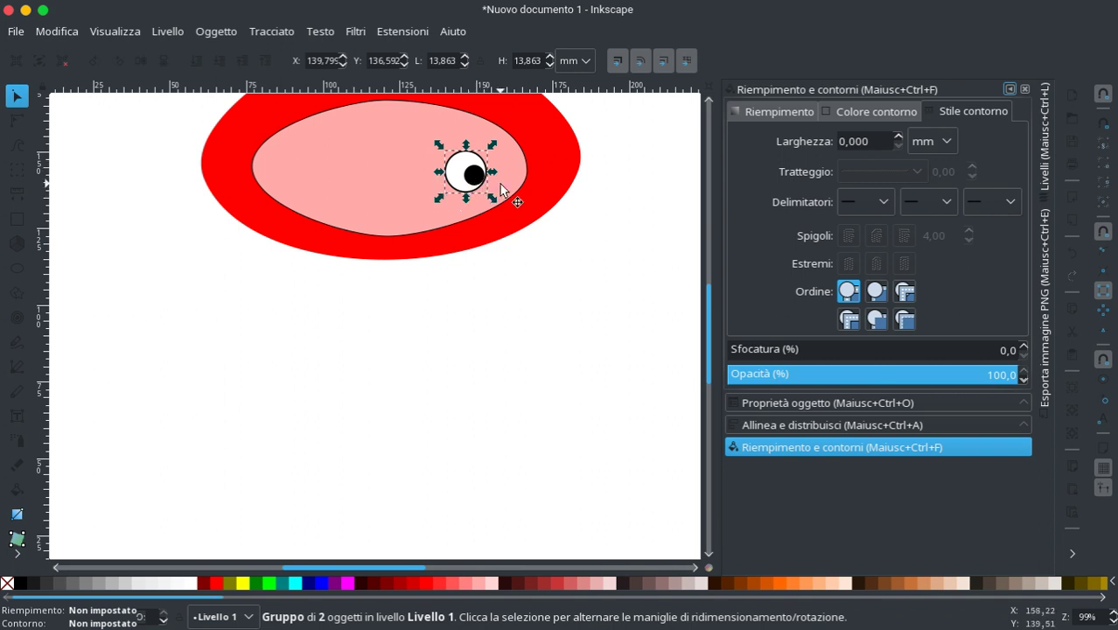
Step: Move the eye group to the face's left side and duplicate it for a second eye
mouse_move(473, 179)
left_mouse_down()
mouse_move(317, 172)
mouse_move(498, 171)
mouse_move(293, 176)
left_mouse_up()
key("ctrl+d")
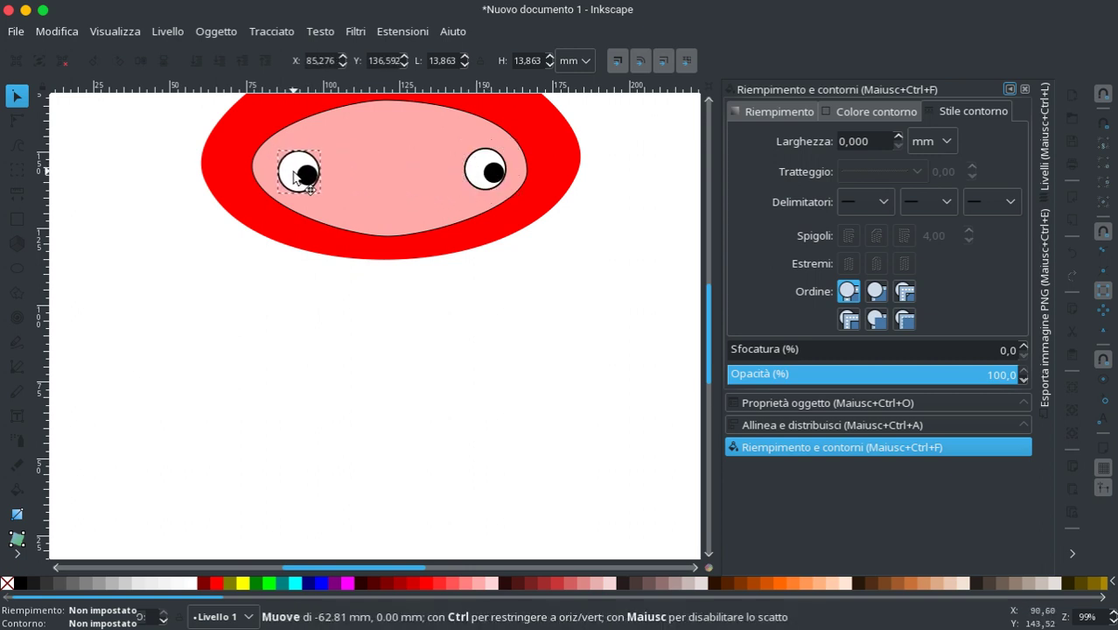
left_click(536, 312)
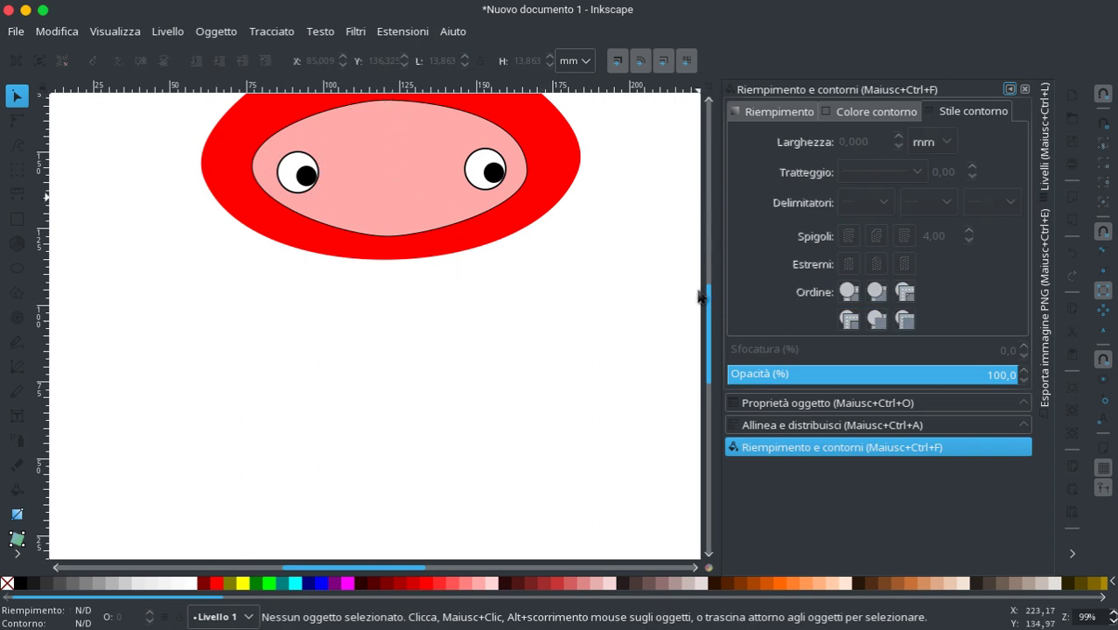
left_click_drag(710, 331, 714, 321)
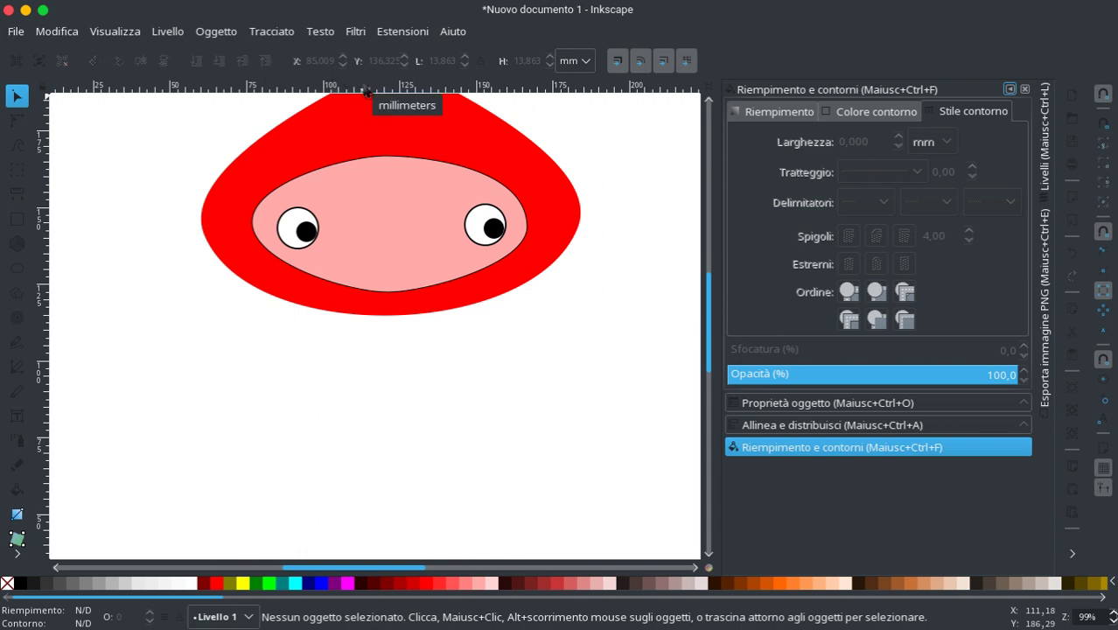
left_click_drag(366, 92, 350, 205)
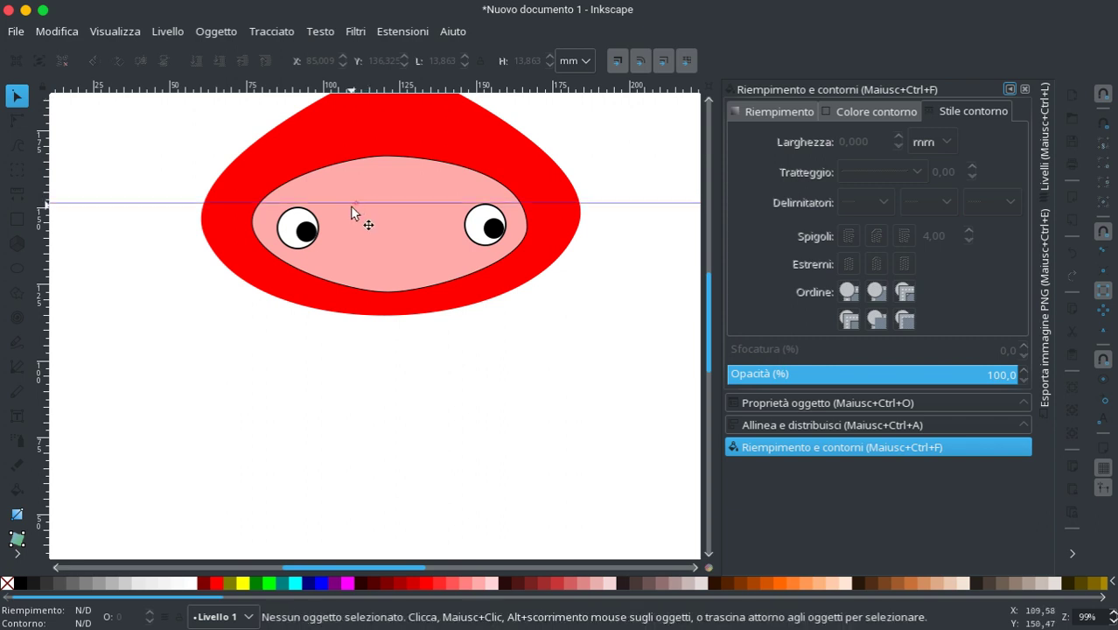
left_click(292, 227)
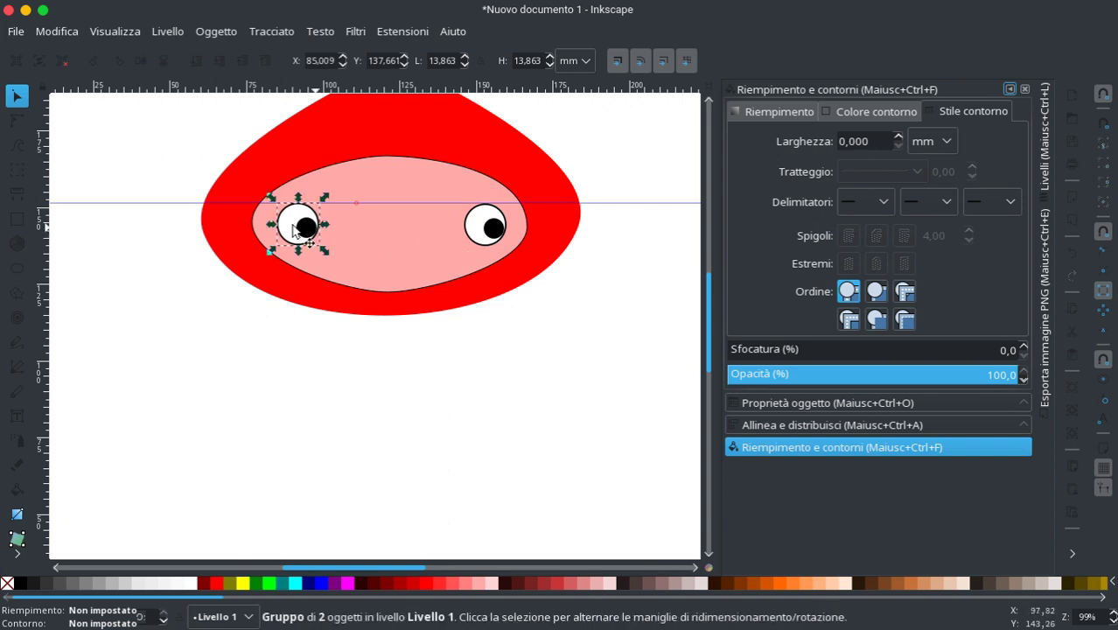
left_click(66, 199)
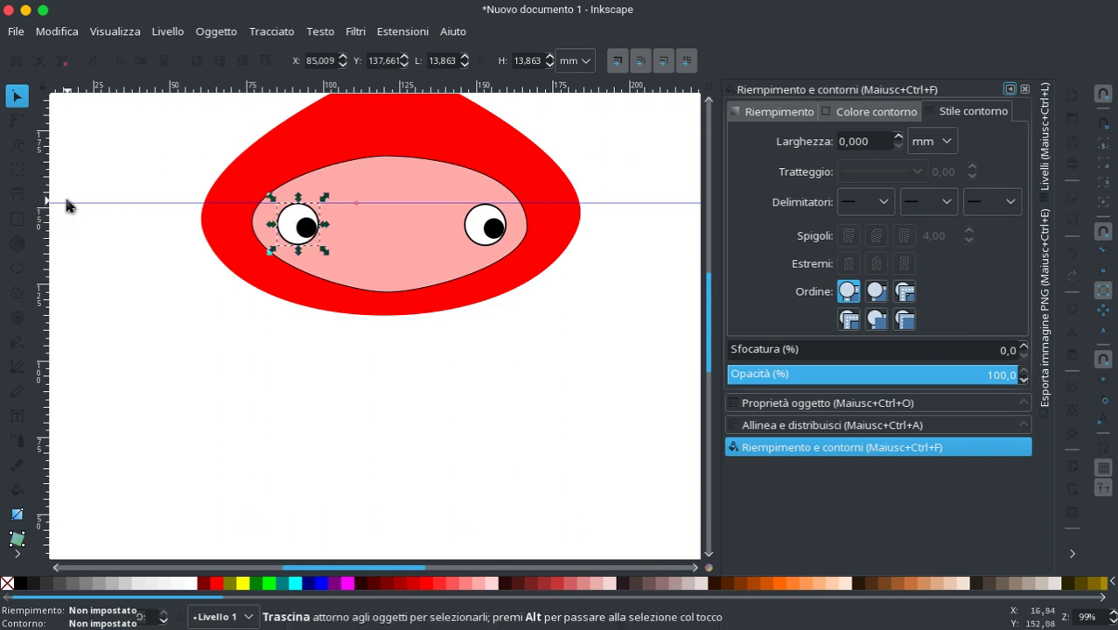
left_click(73, 201)
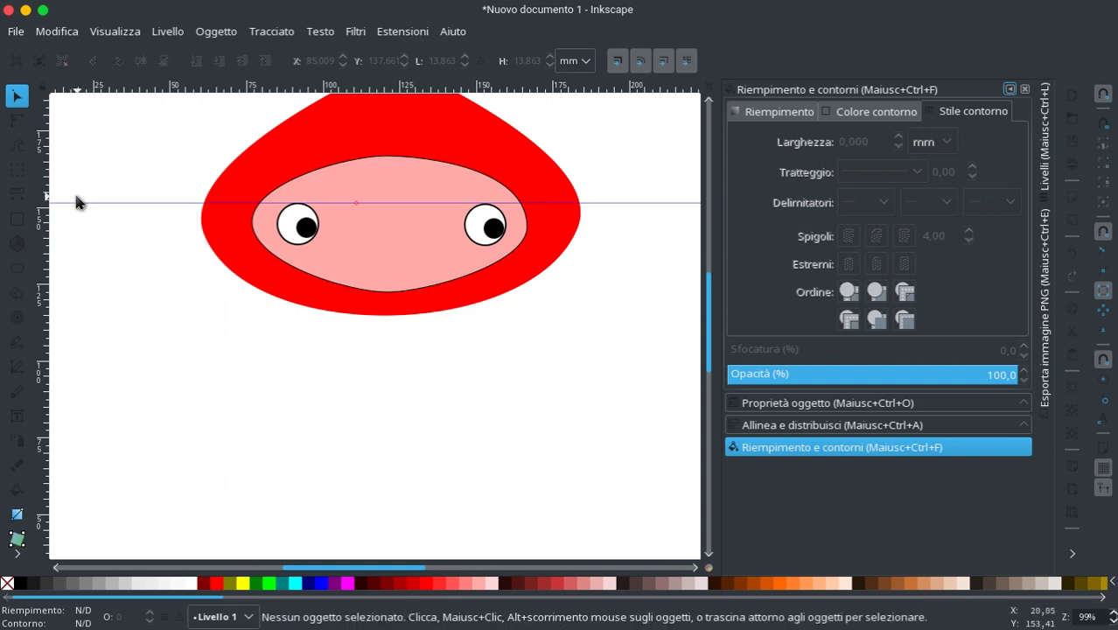
left_click(75, 199)
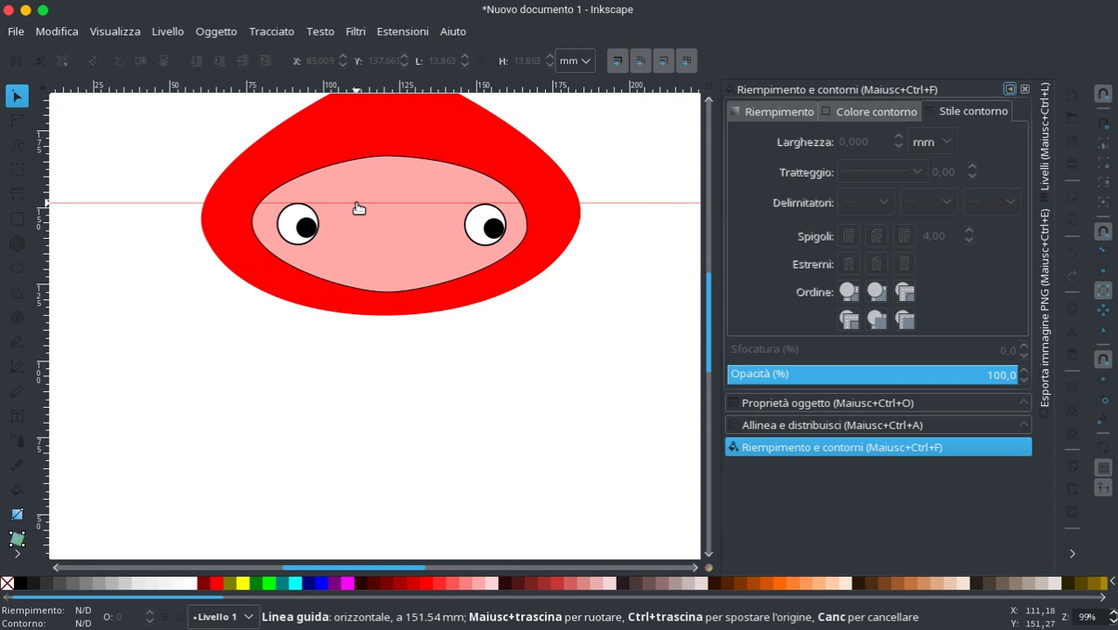
left_click_drag(358, 207, 424, 67)
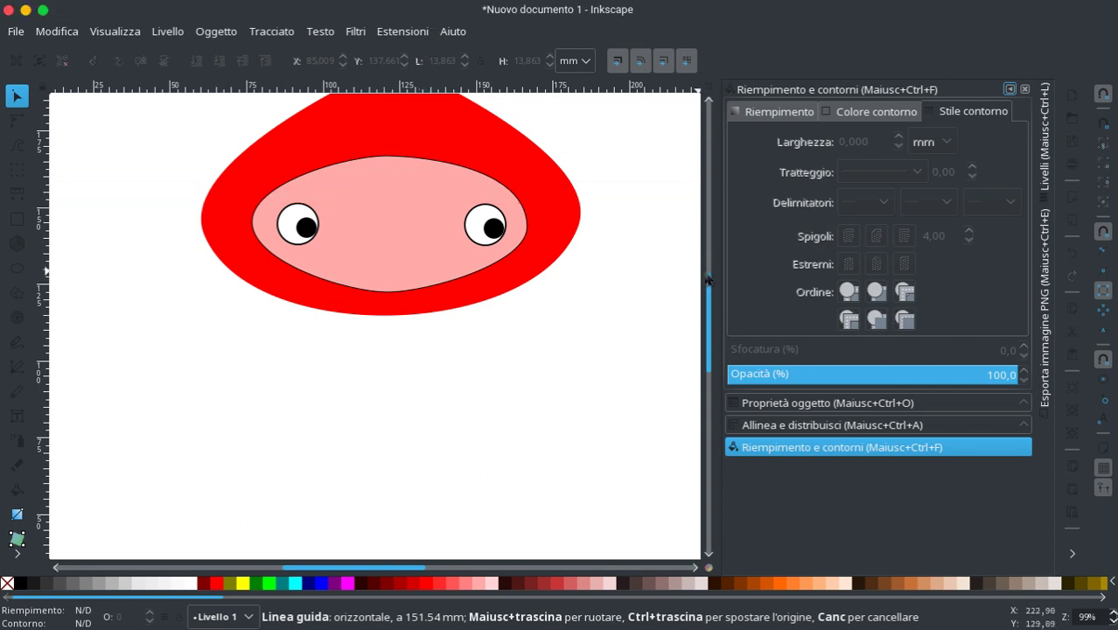
mouse_move(709, 285)
left_mouse_down()
mouse_move(711, 259)
mouse_move(710, 278)
left_mouse_up()
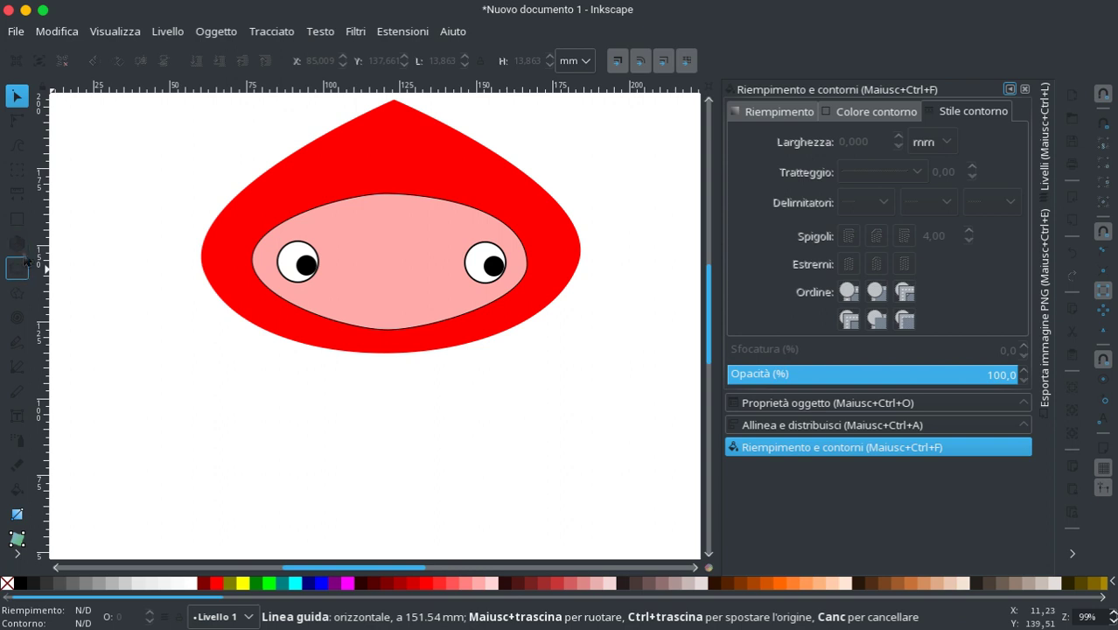
Step: Draw a closed V-shaped mouth outline below the eyes with straight path segments
left_click(18, 342)
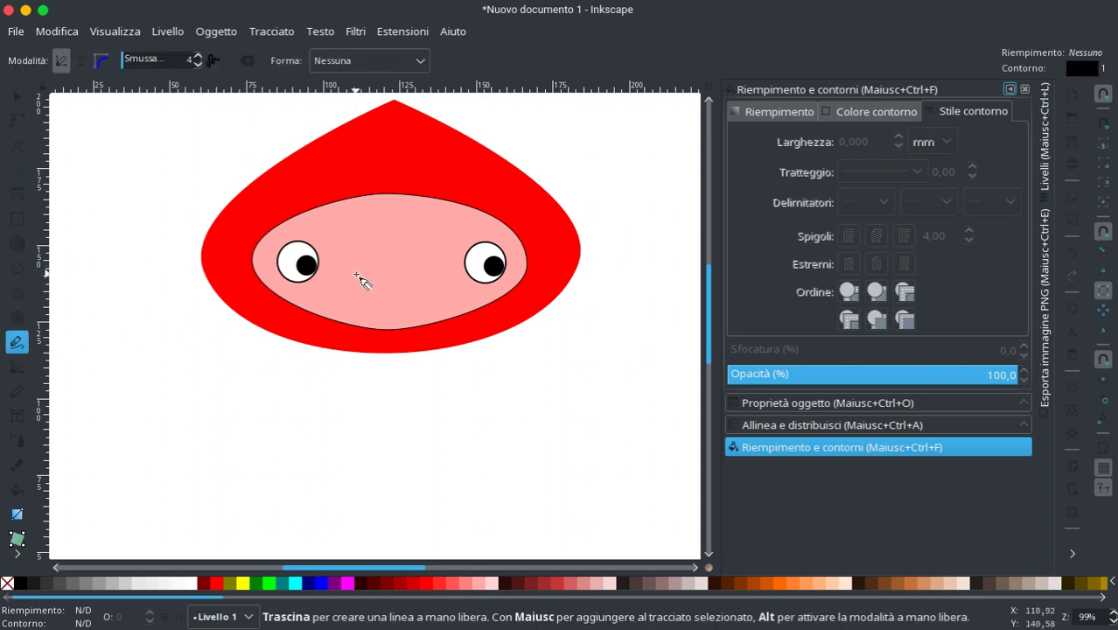
left_click_drag(357, 277, 395, 295)
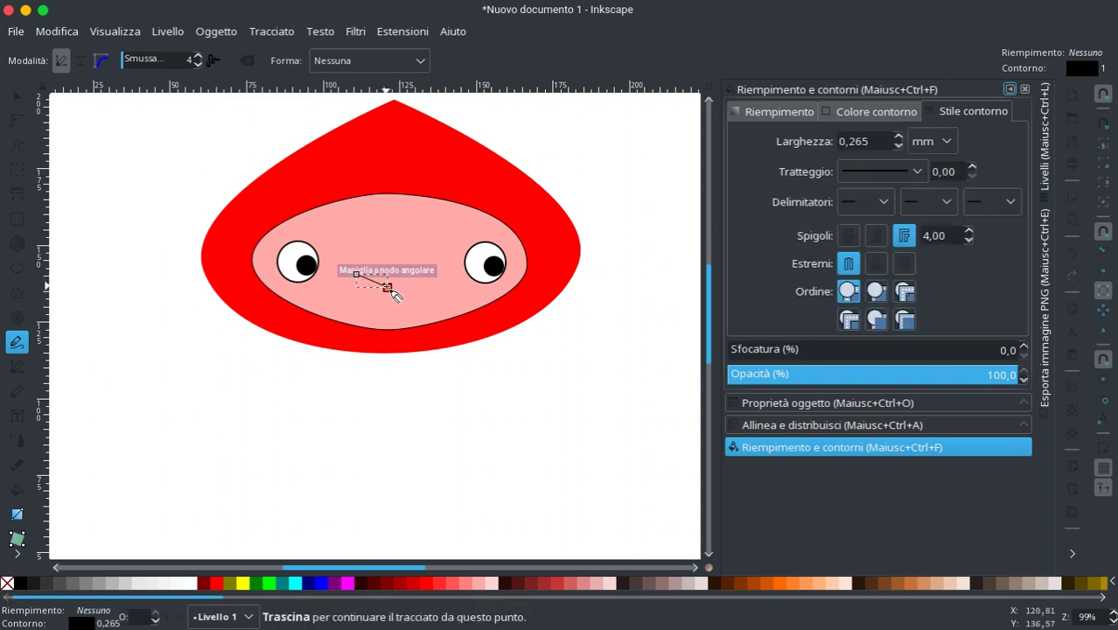
left_click(18, 366)
left_click(352, 269)
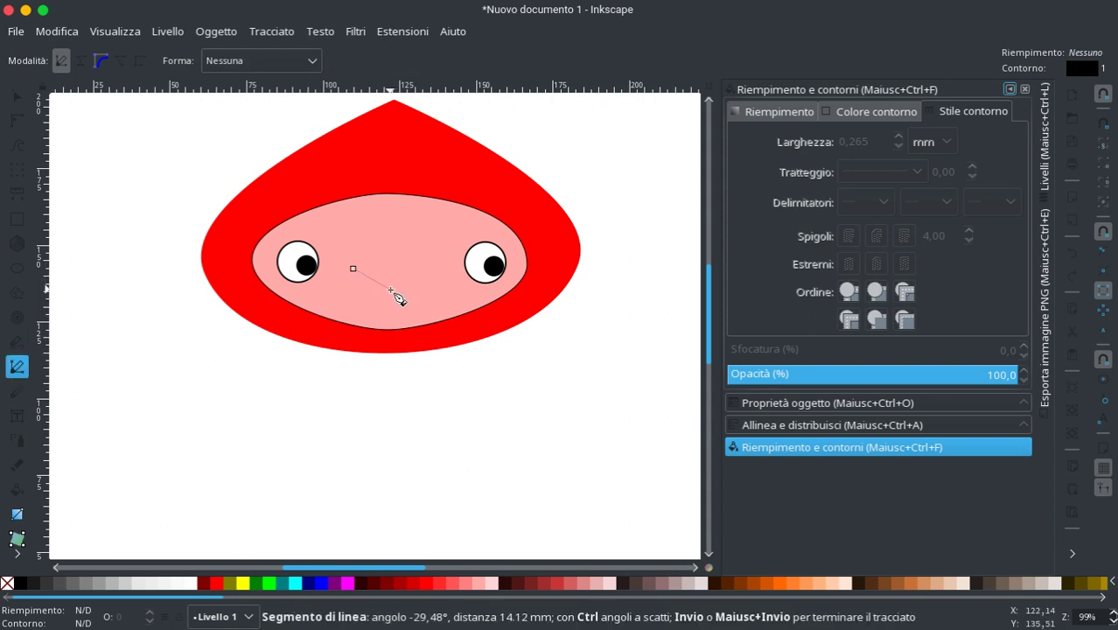
left_click(391, 290)
left_click(423, 268)
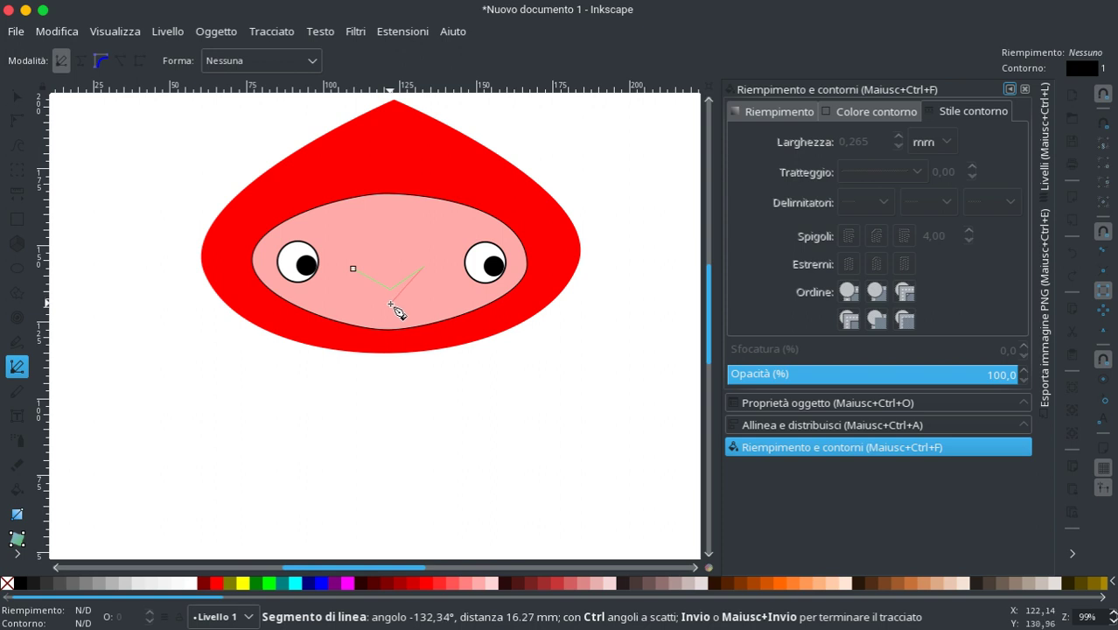
left_click(391, 303)
left_click(352, 268)
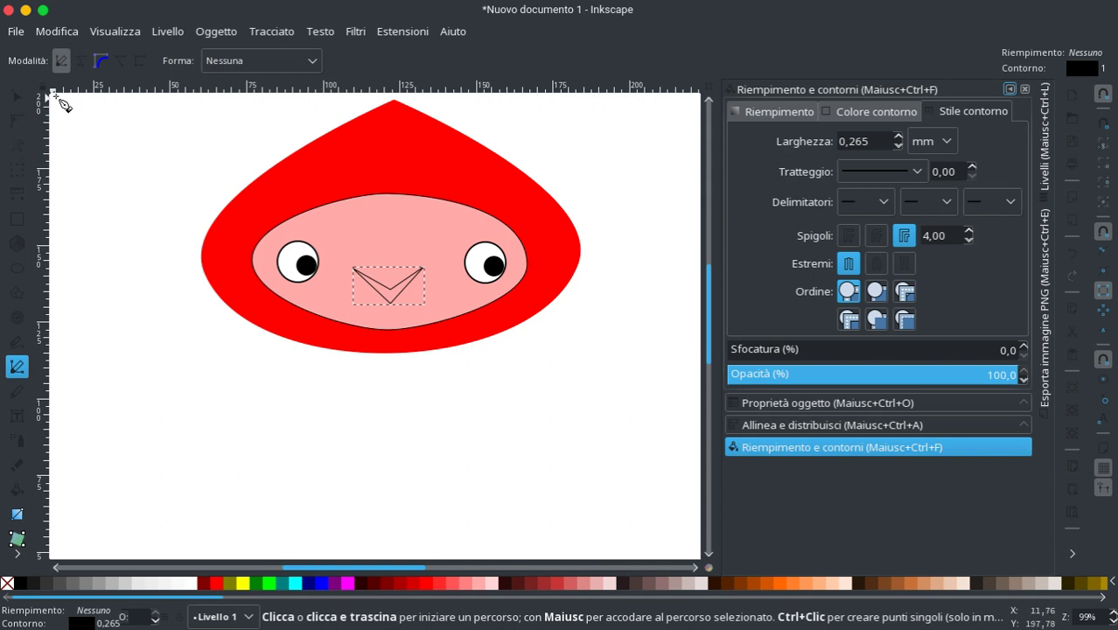
left_click(17, 120)
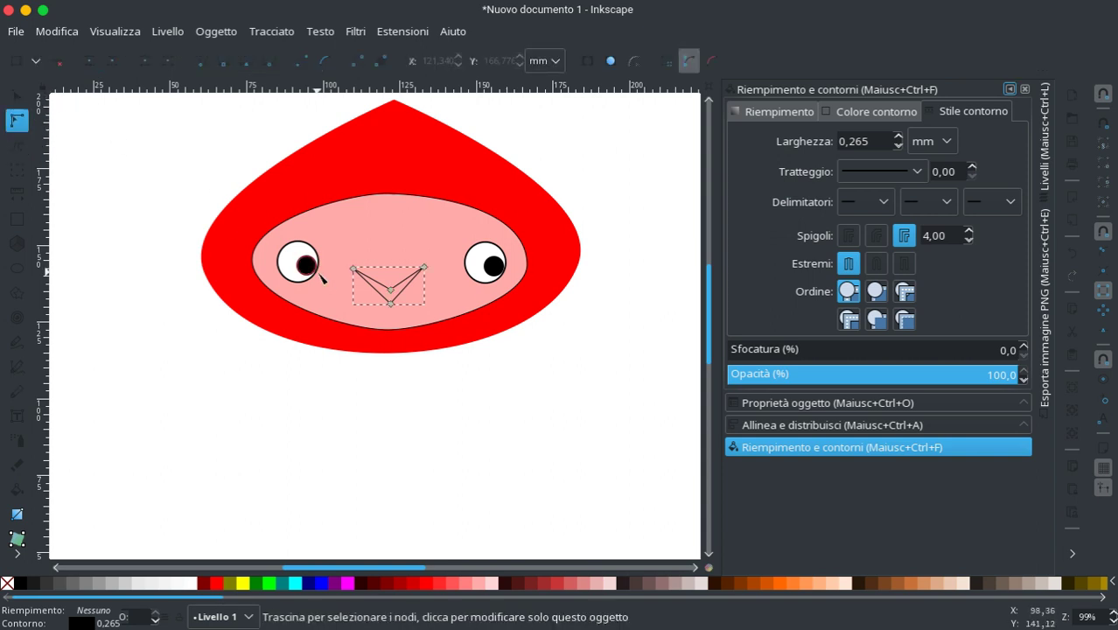
Step: Make the V's bottom node smooth and fill the mouth shape black
left_click(390, 303)
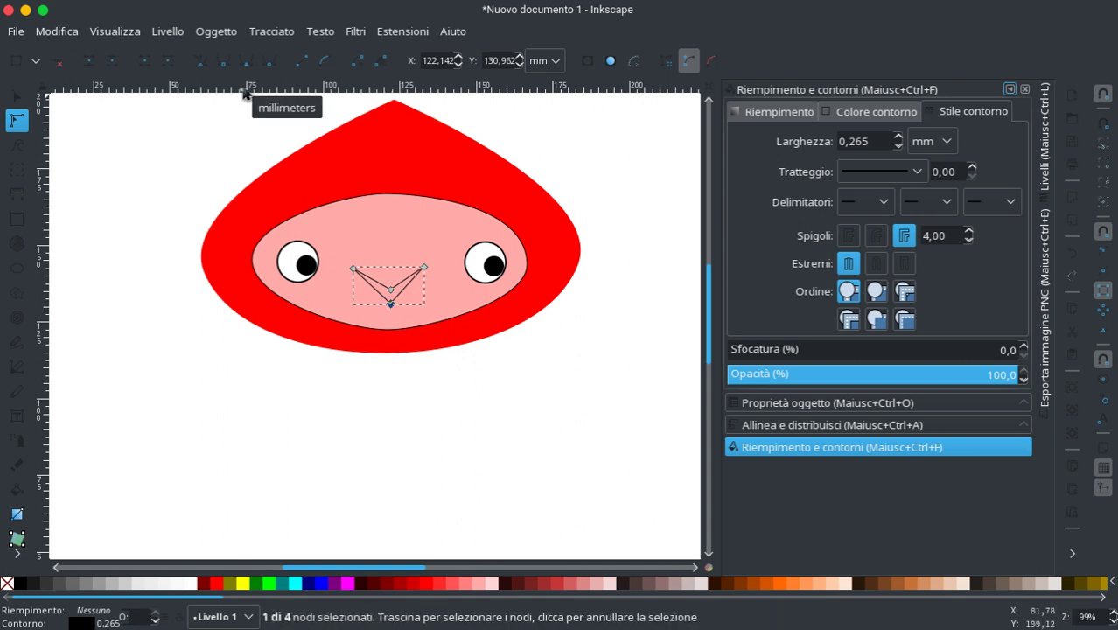
key("Print")
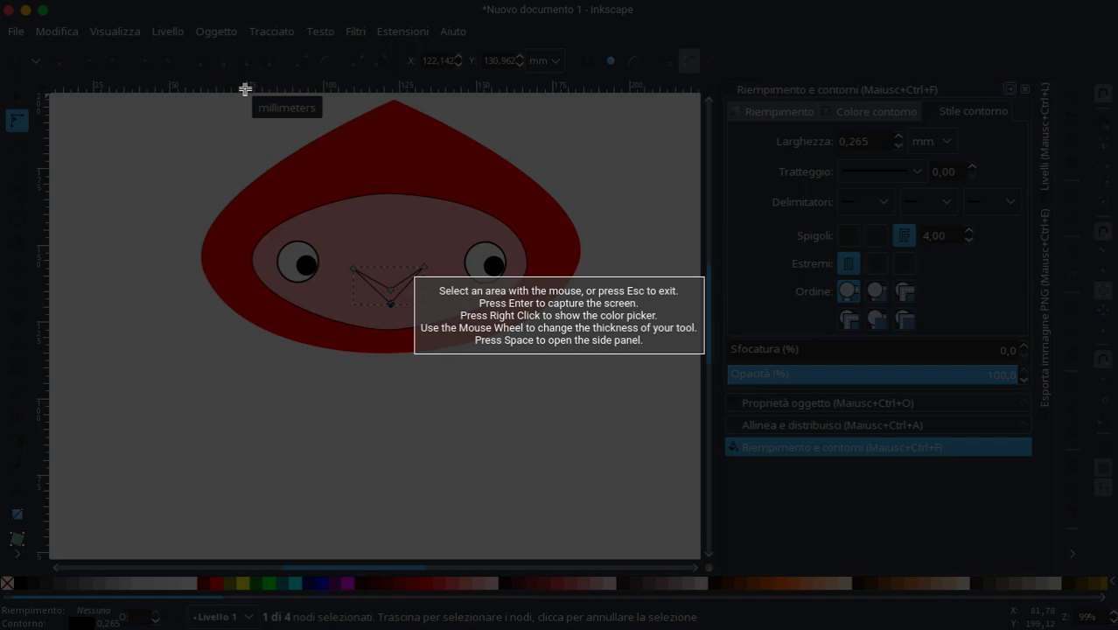
key("Escape")
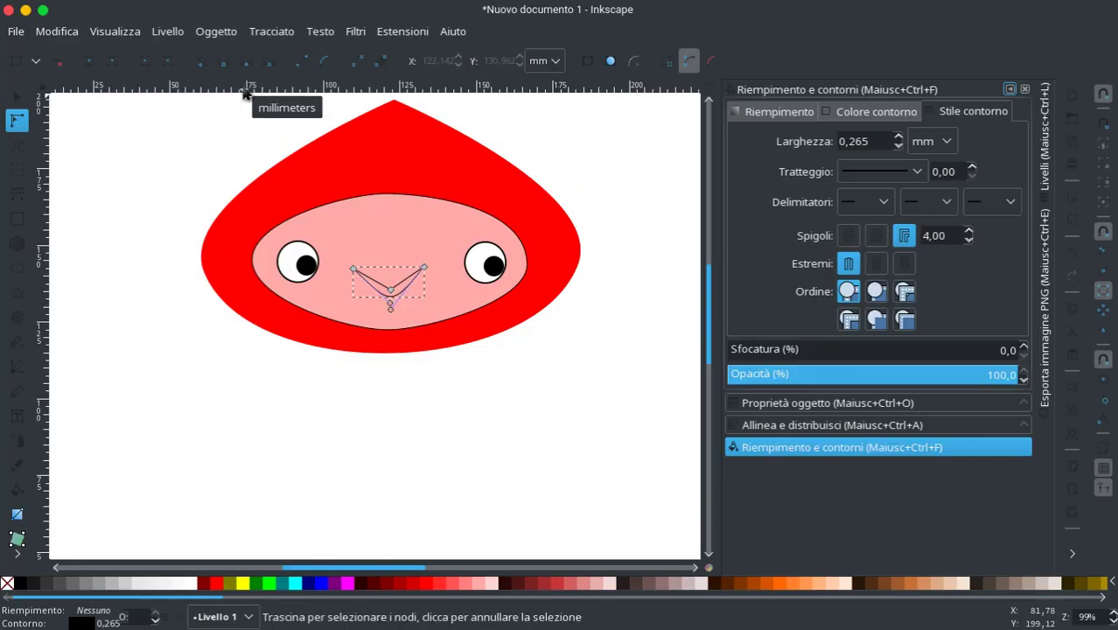
left_click(390, 291)
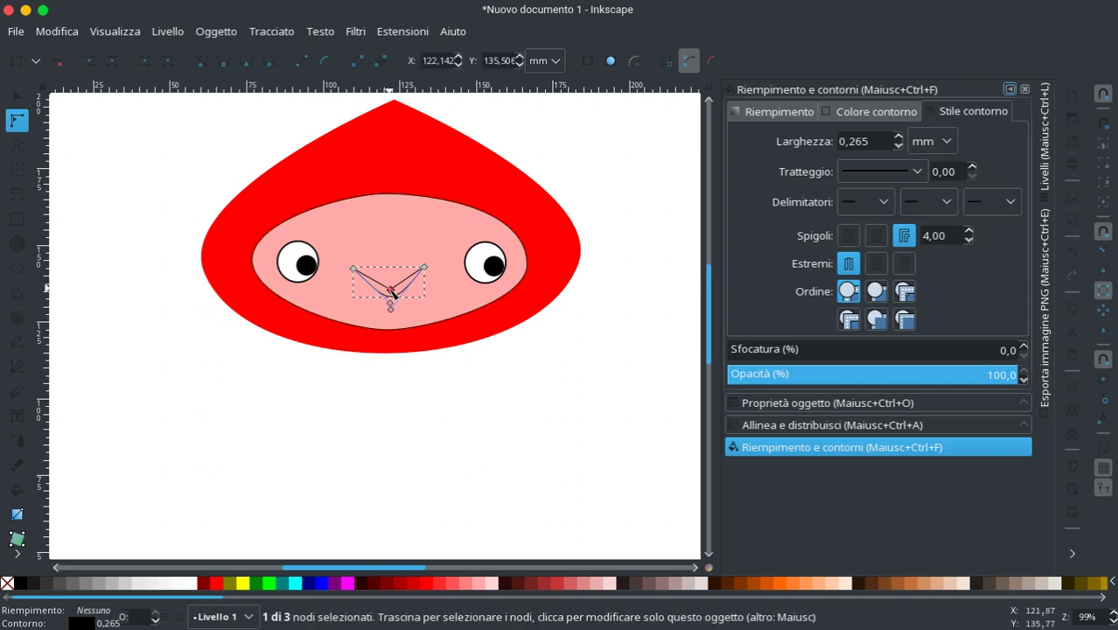
key("shift+s")
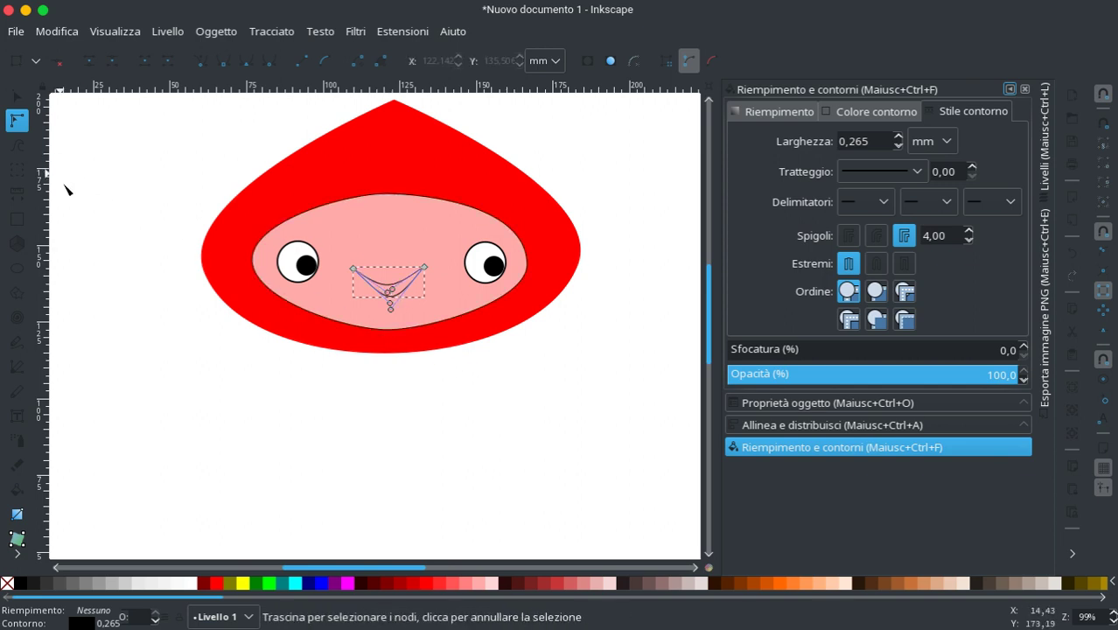
right_click(19, 582)
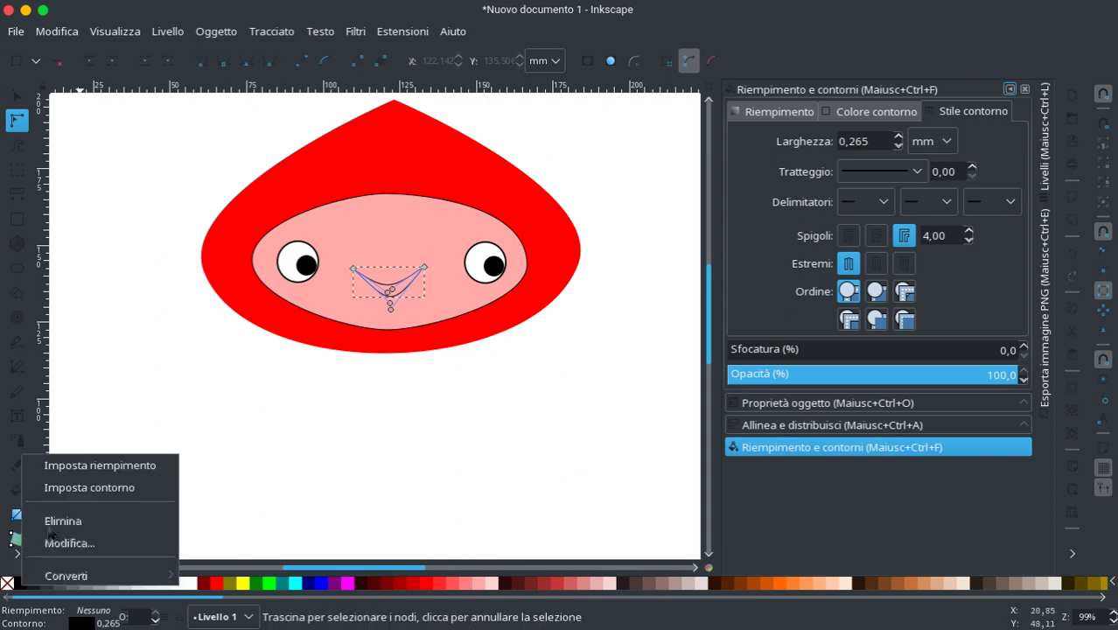
left_click(98, 465)
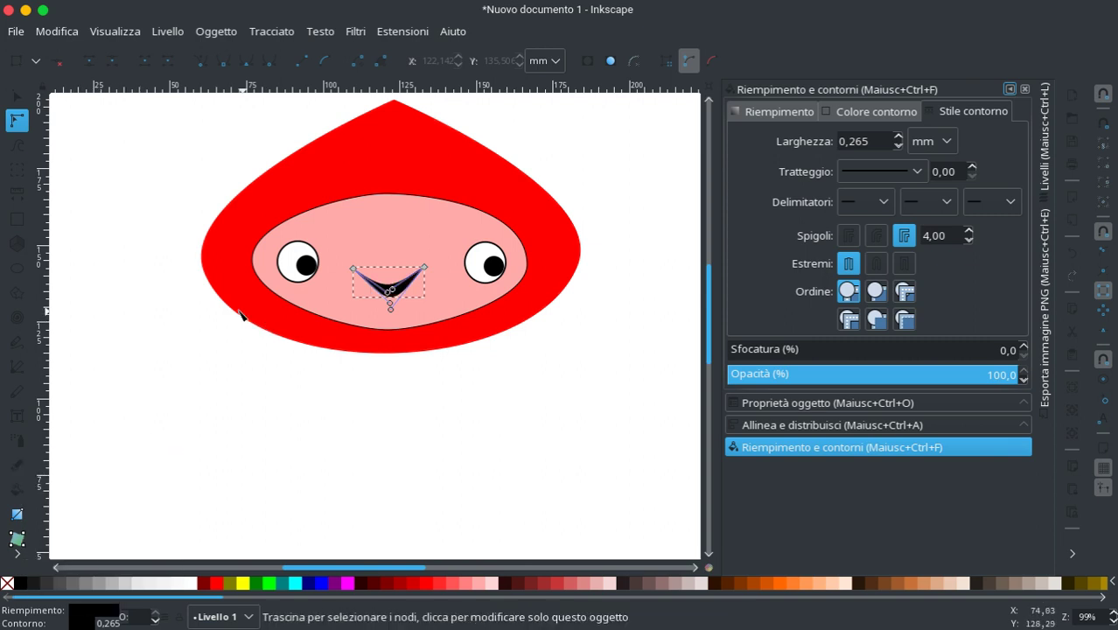
Step: Move the black mouth lower on the face and reshape its lower curve
left_click(19, 98)
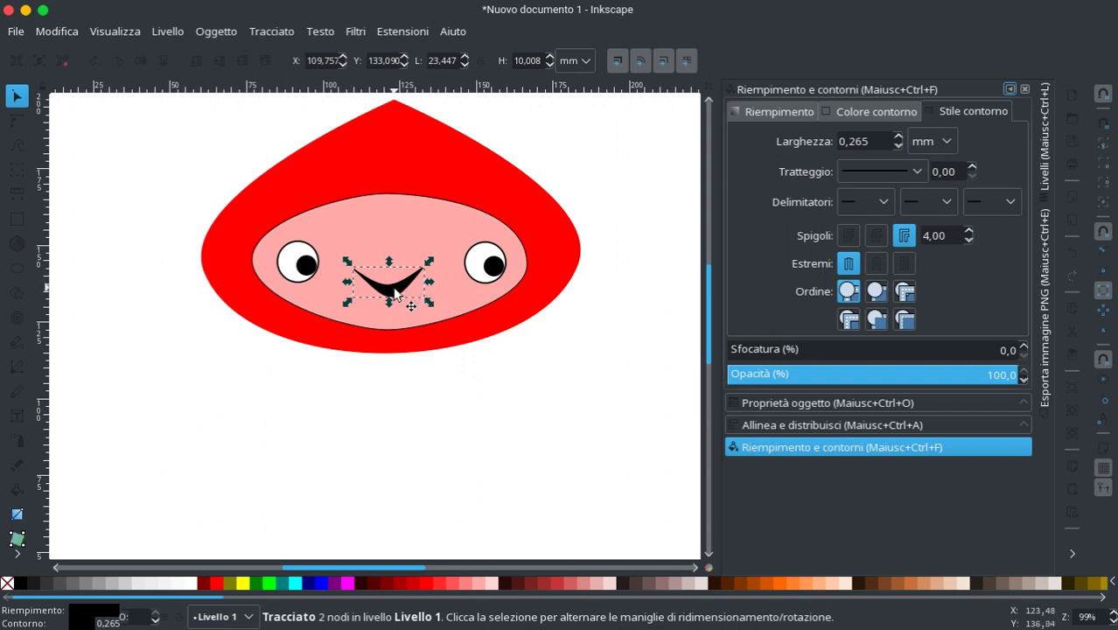
left_click_drag(396, 298, 398, 314)
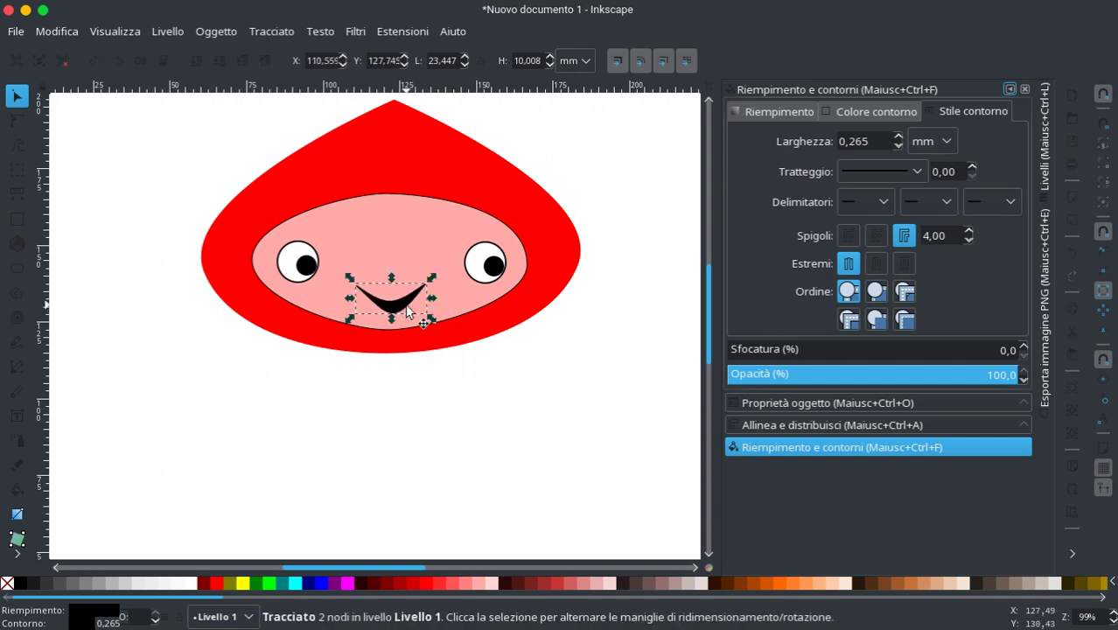
left_click(17, 120)
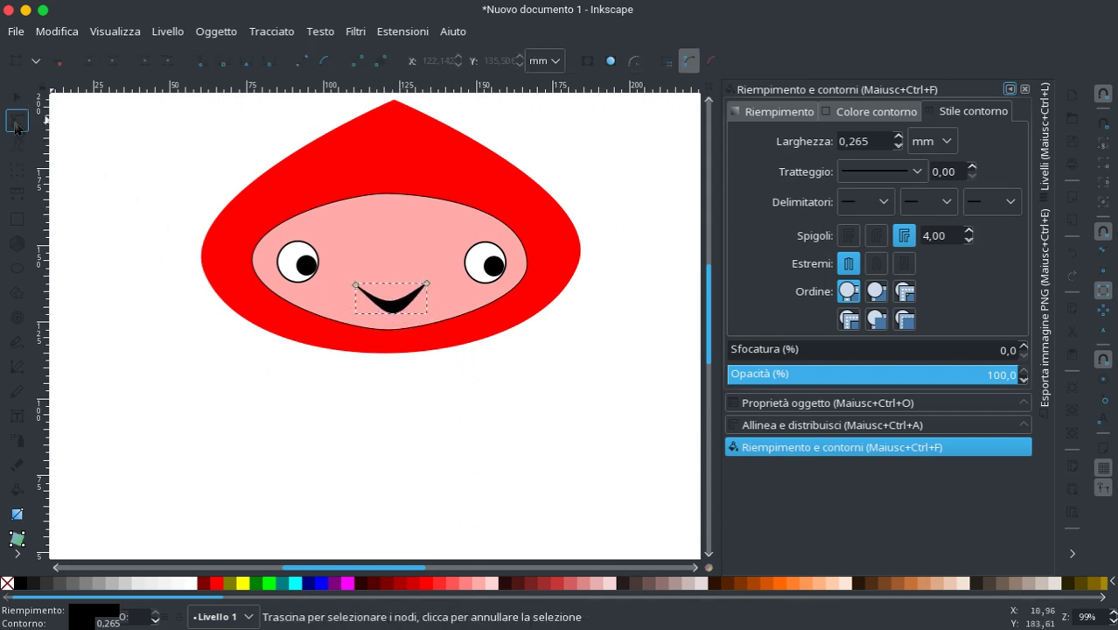
left_click(356, 285)
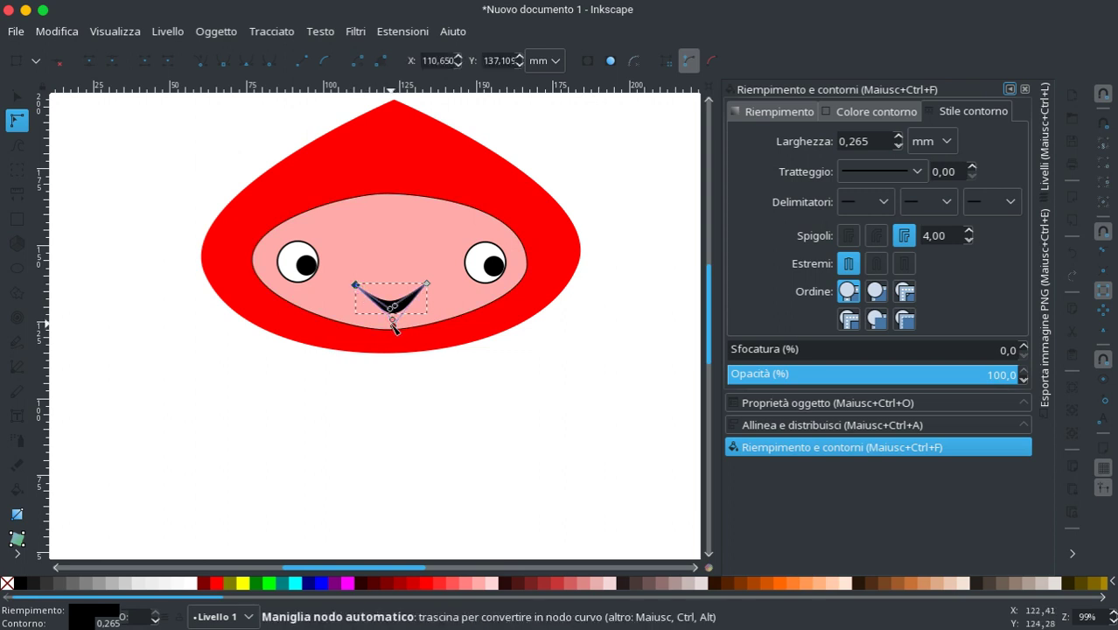
left_click_drag(392, 321, 377, 324)
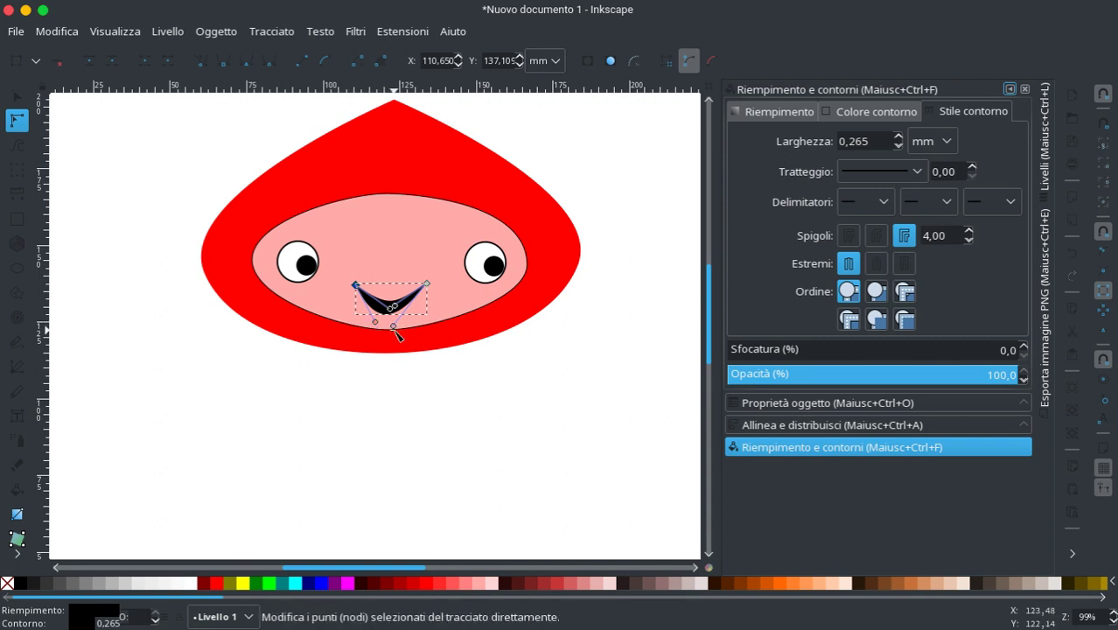
Step: Stretch and fine-tune the smile's curve into a crescent
left_click(406, 304)
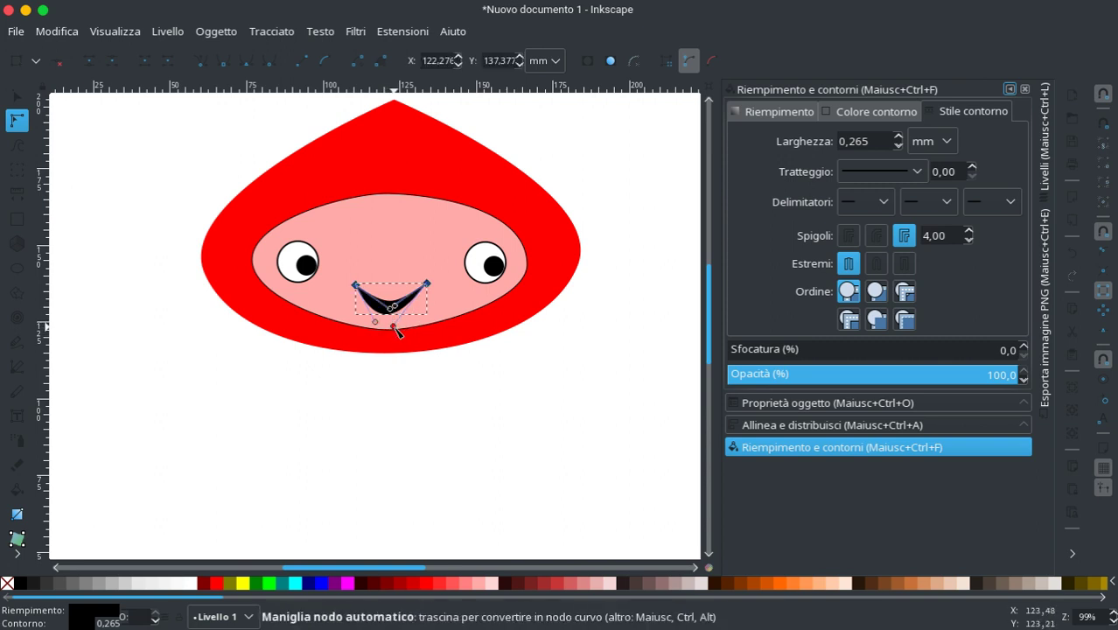
left_click_drag(393, 326, 410, 326)
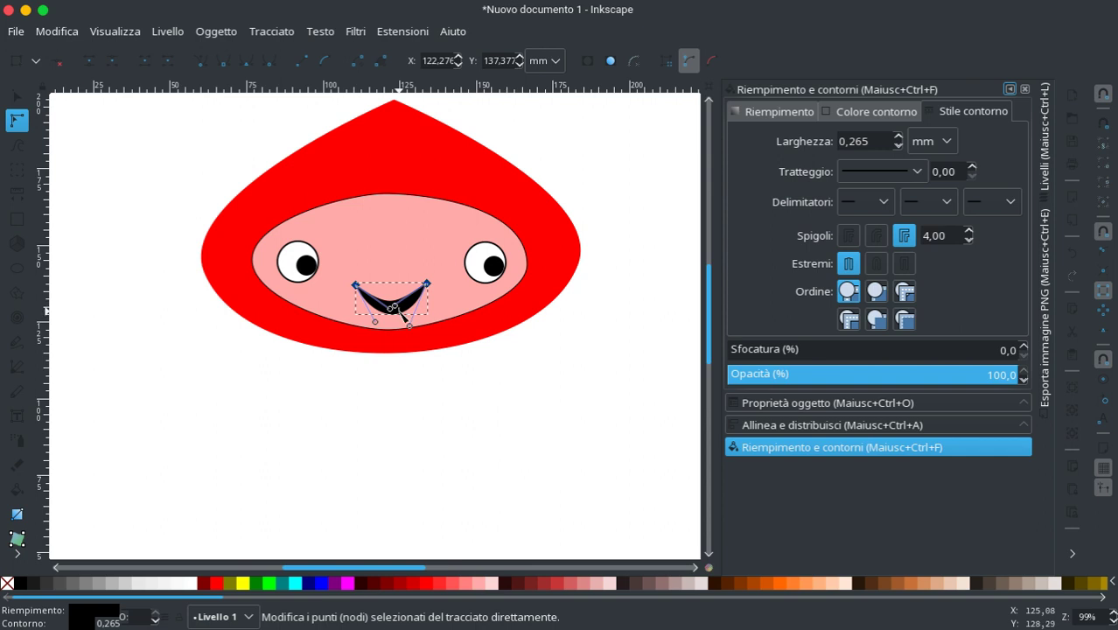
left_click(396, 311)
left_click(396, 311)
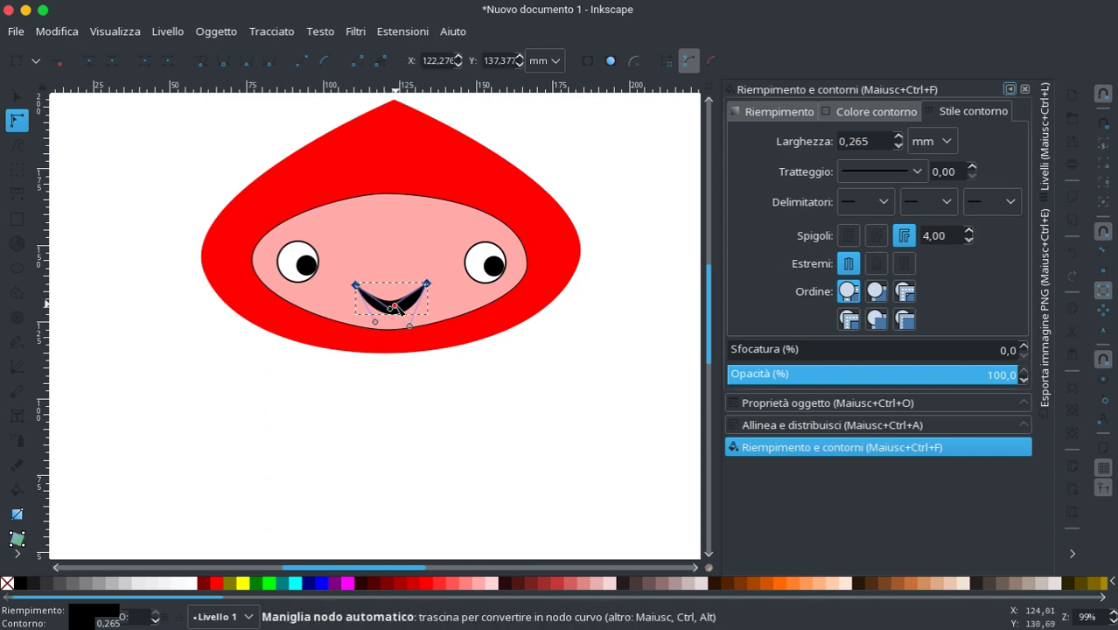
mouse_move(399, 310)
left_mouse_down()
mouse_move(404, 318)
mouse_move(392, 307)
left_mouse_up()
left_click(427, 391)
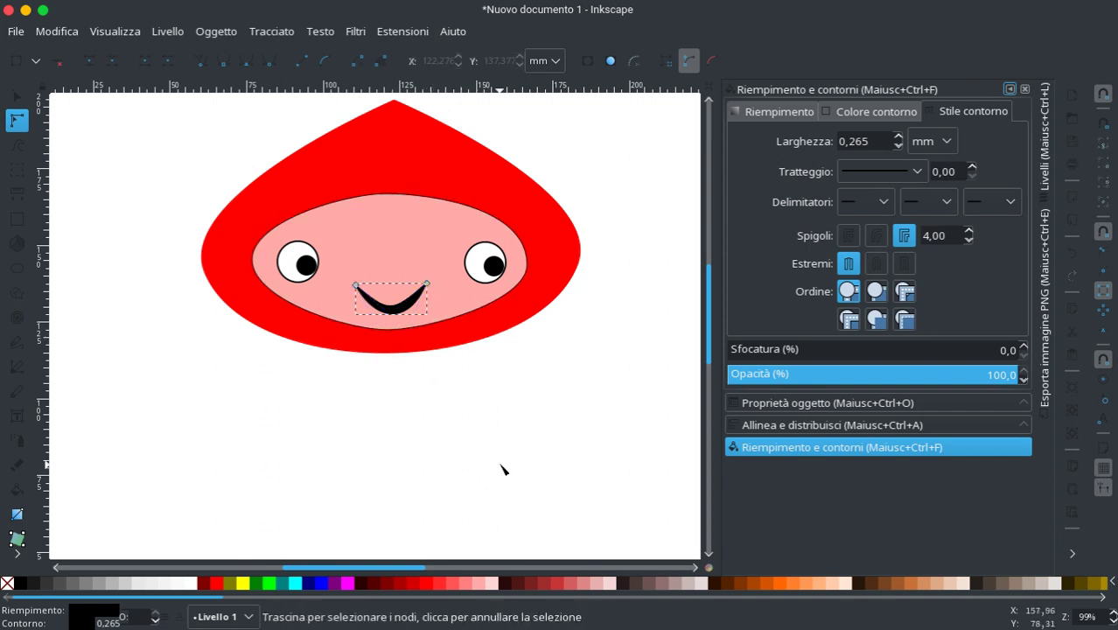
scroll(467, 416, "down", 1)
scroll(455, 385, "down", 1)
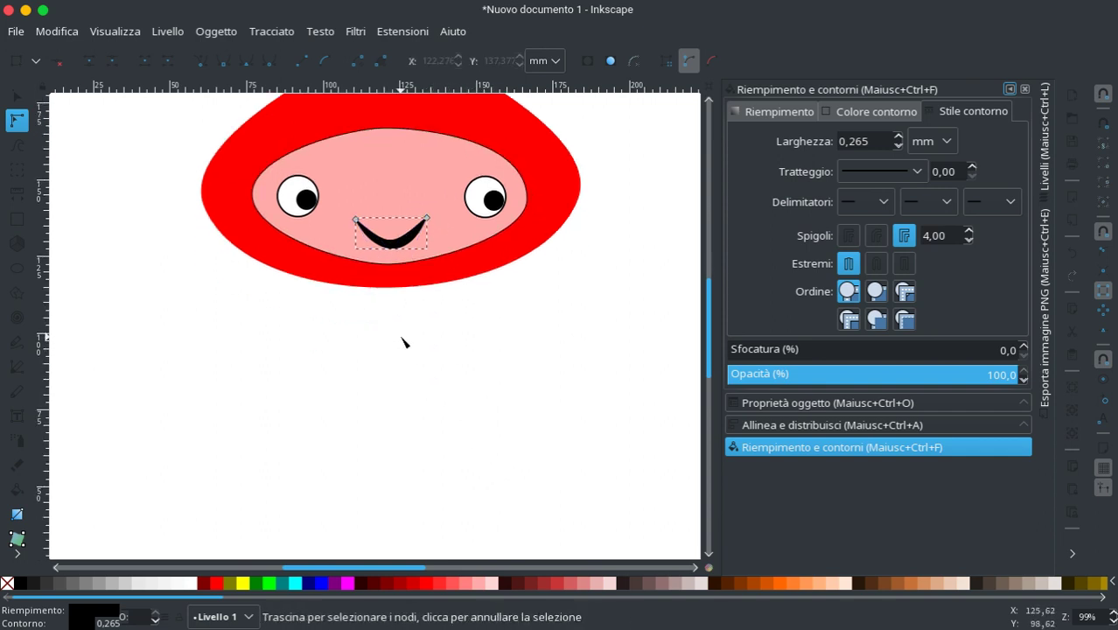
key("Escape")
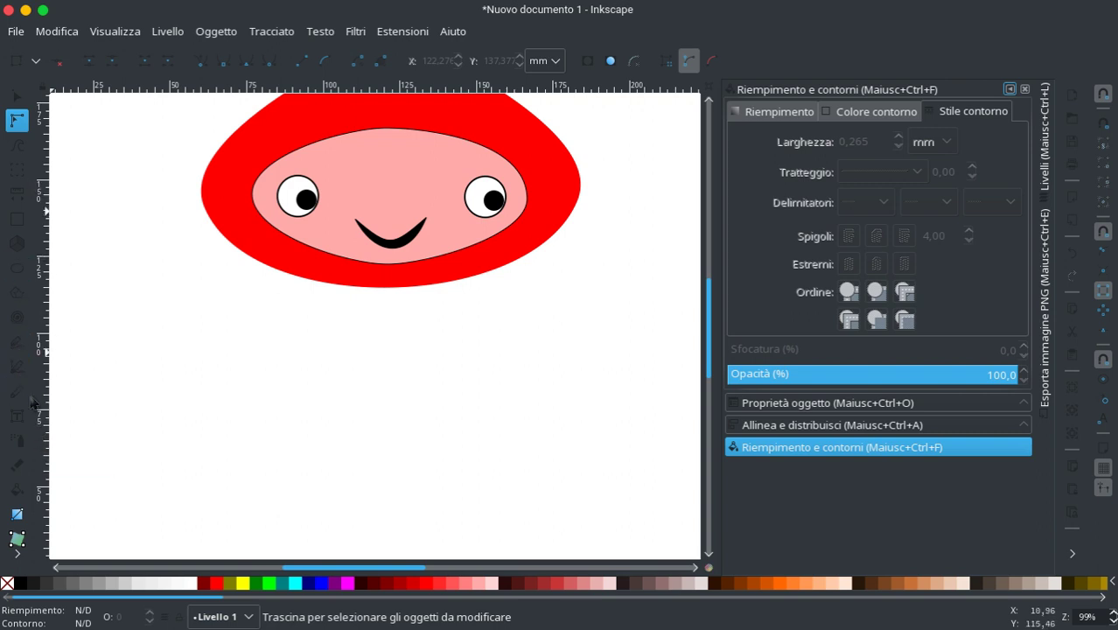
Step: Close the triangle nose path and give it a #FF8080 pink fill and outline
left_click(16, 368)
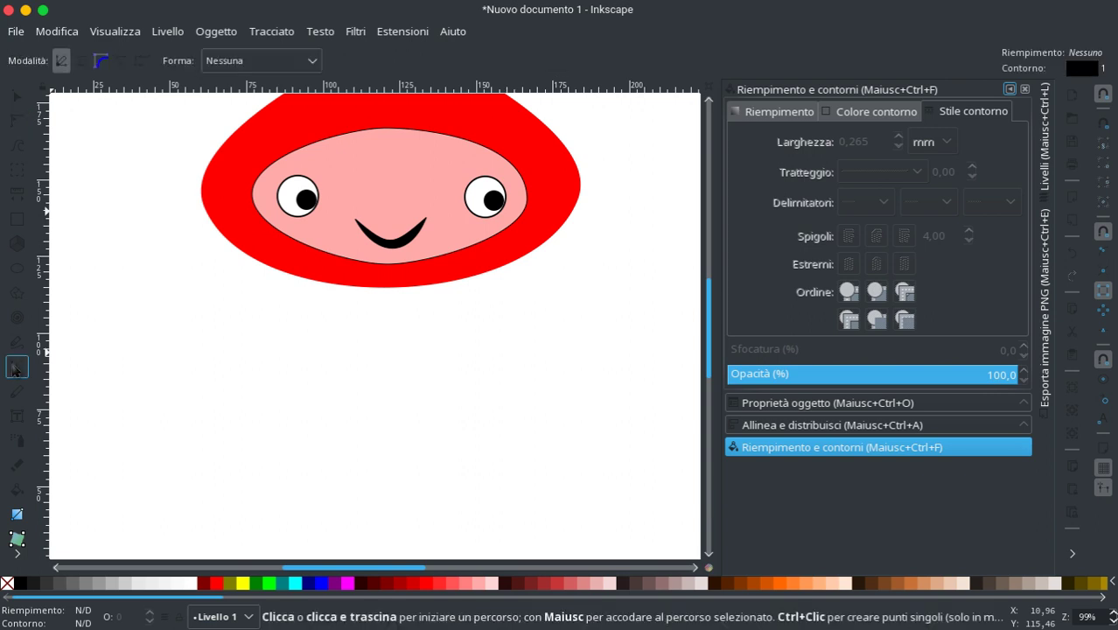
left_click(390, 186)
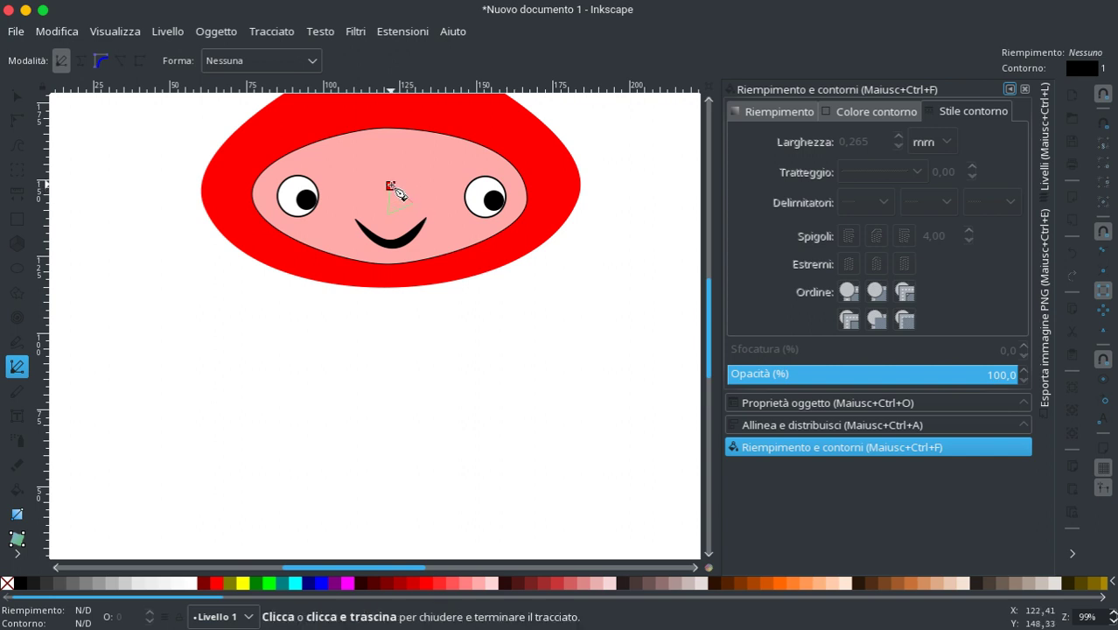
left_click(391, 187)
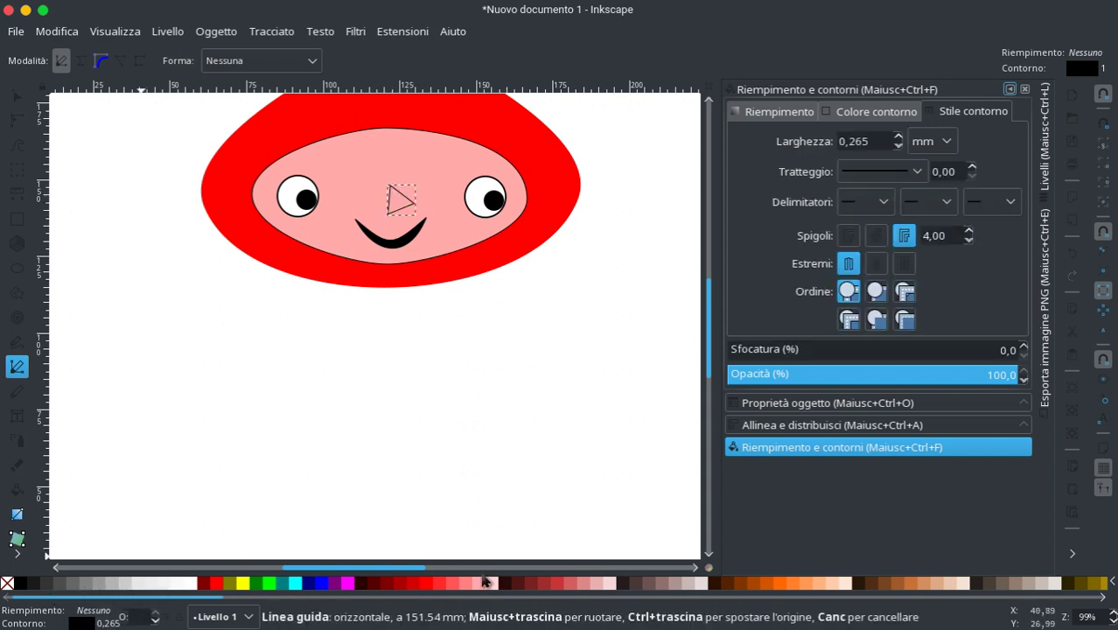
right_click(464, 591)
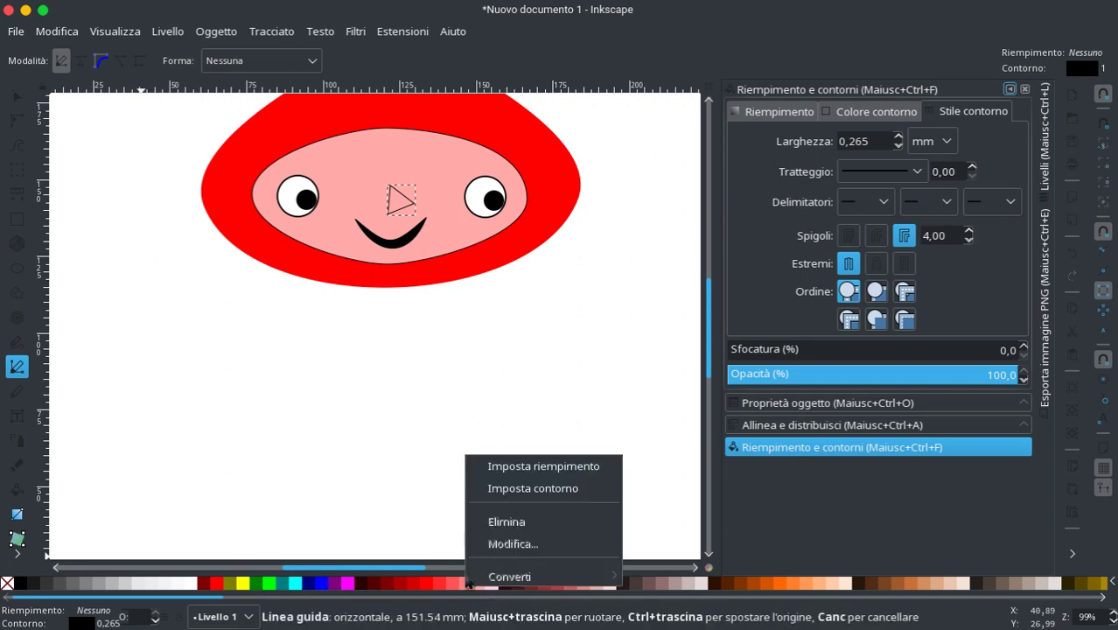
left_click(492, 465)
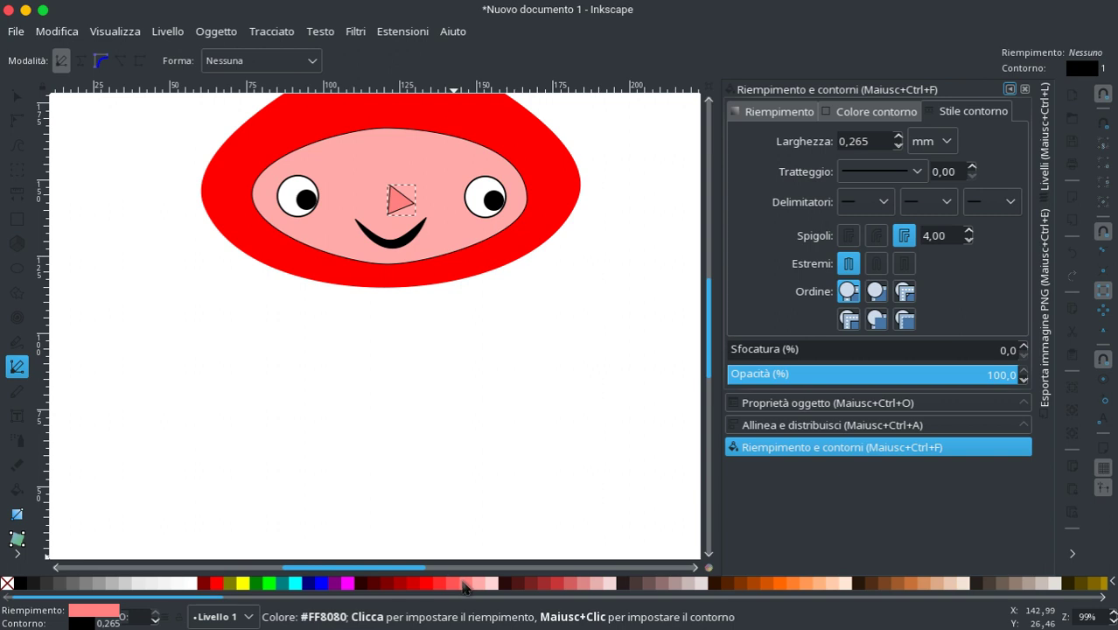
right_click(464, 587)
left_click(504, 485)
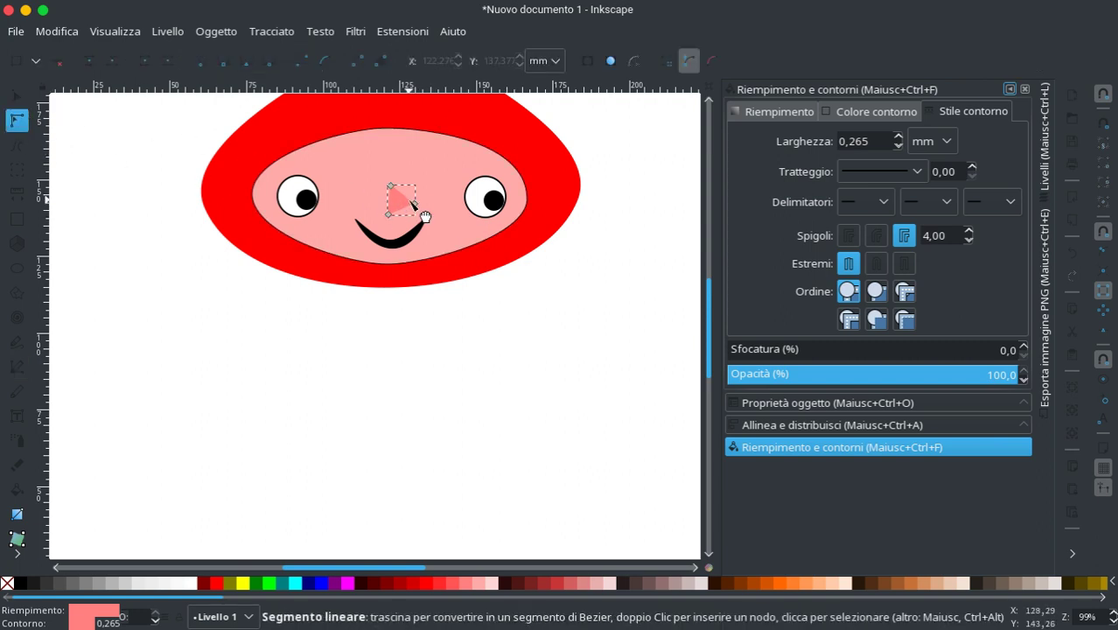
Step: Pull the nose's right corner inward to curve one side
left_click(414, 204)
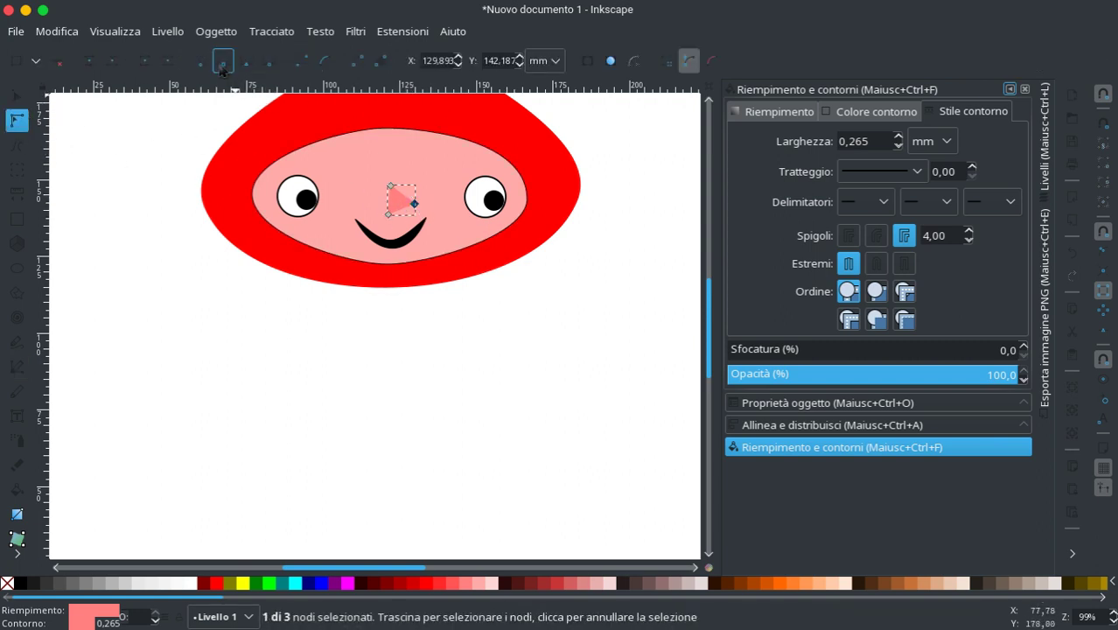
left_click(411, 350)
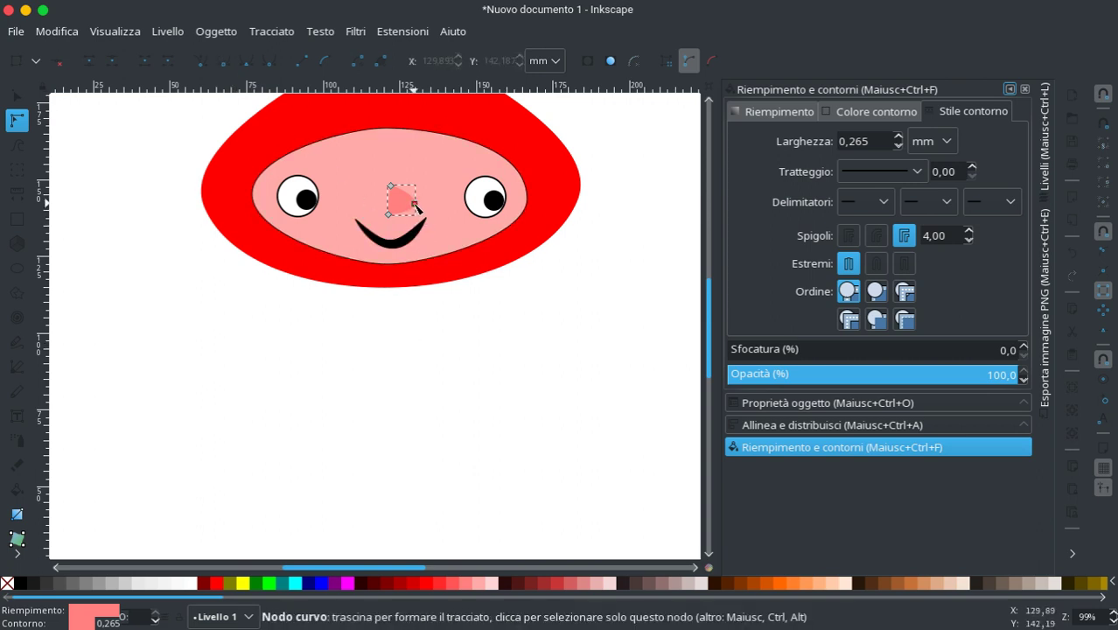
left_click_drag(414, 205, 407, 204)
left_click(17, 96)
Step: Draw a pink blush oval on the left cheek, undoing a misdrawn right-cheek oval
left_click(271, 359)
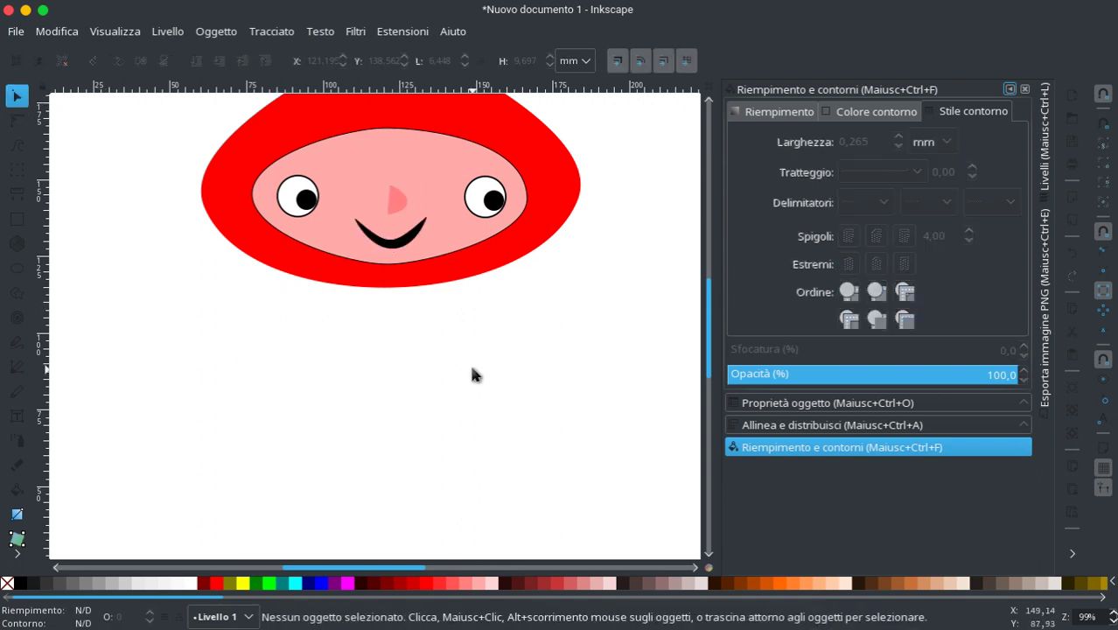
key("ctrl+Up")
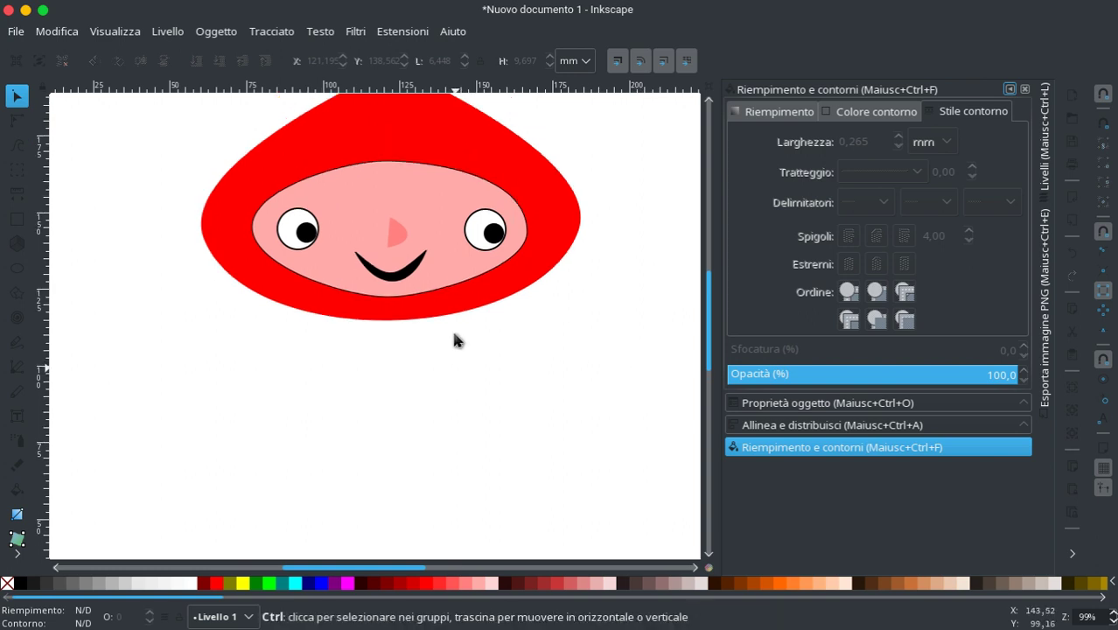
key("ctrl+Down")
key("ctrl+Up")
scroll(454, 334, "down", 2)
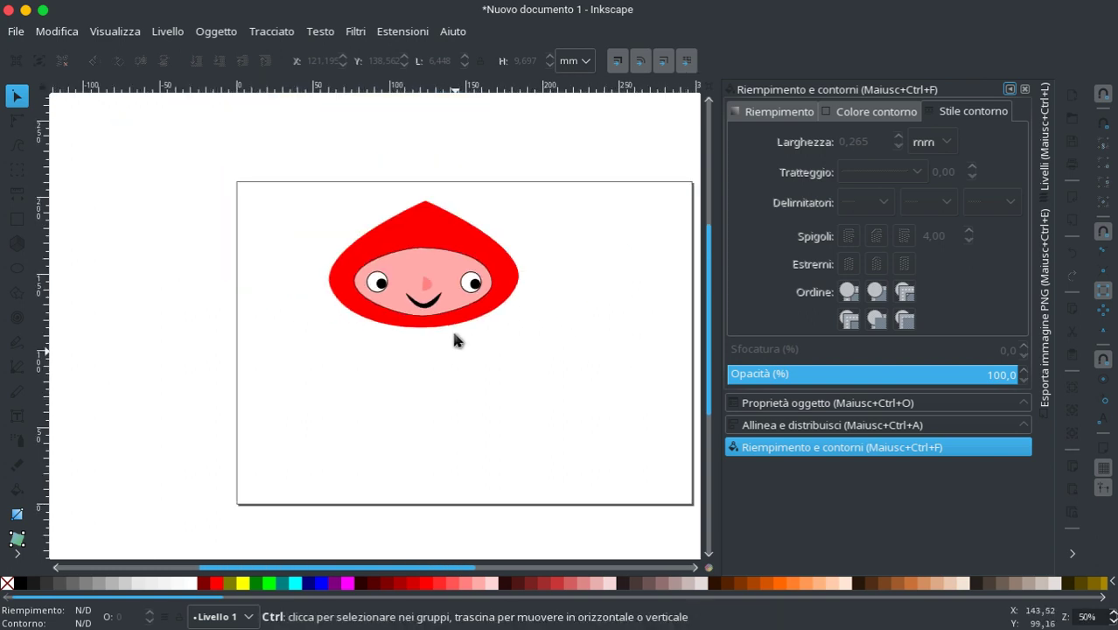
scroll(454, 334, "up", 1)
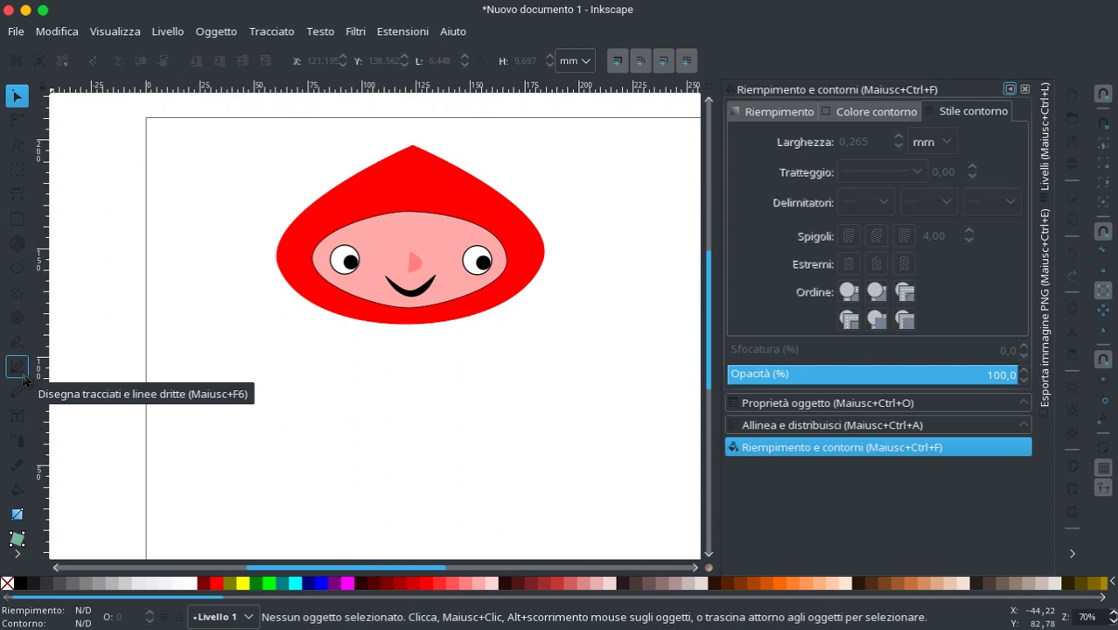
left_click(18, 274)
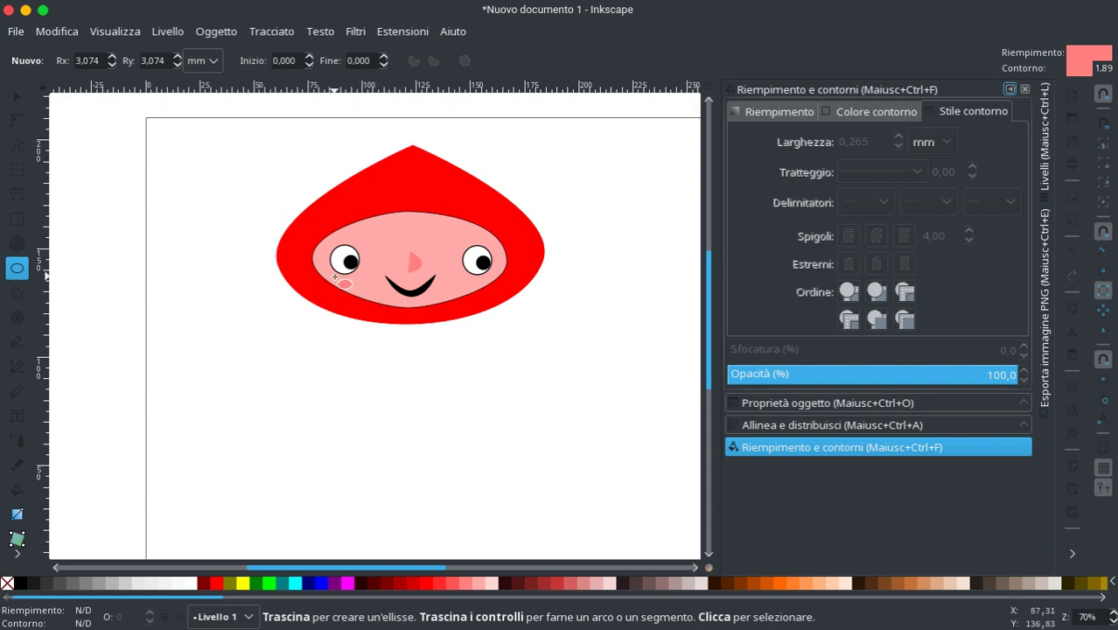
left_click_drag(335, 278, 365, 287)
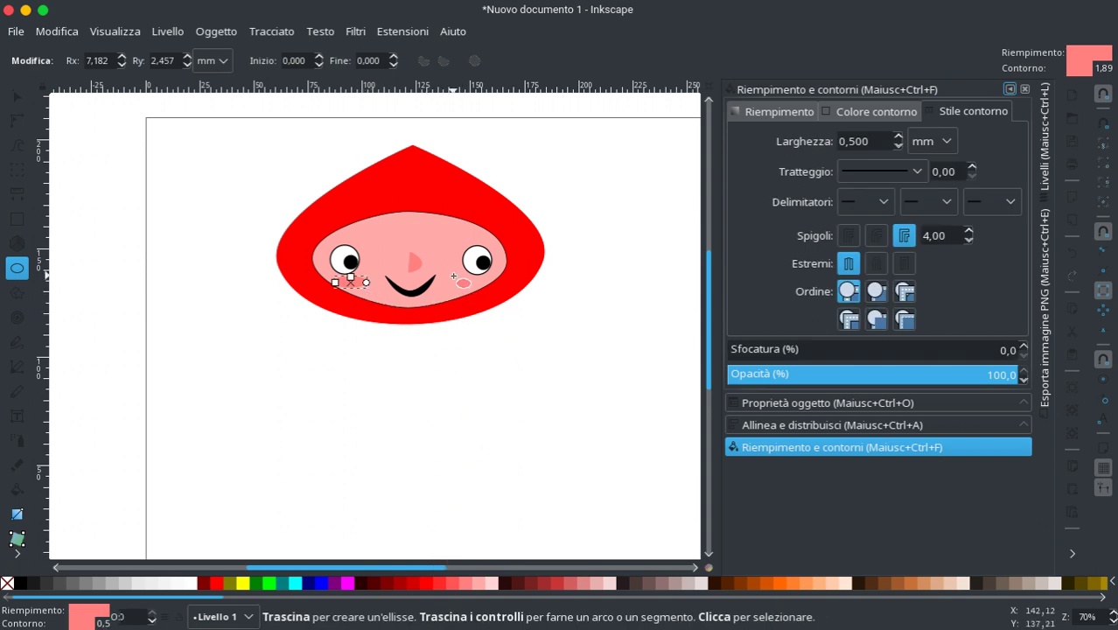
left_click_drag(452, 276, 481, 287)
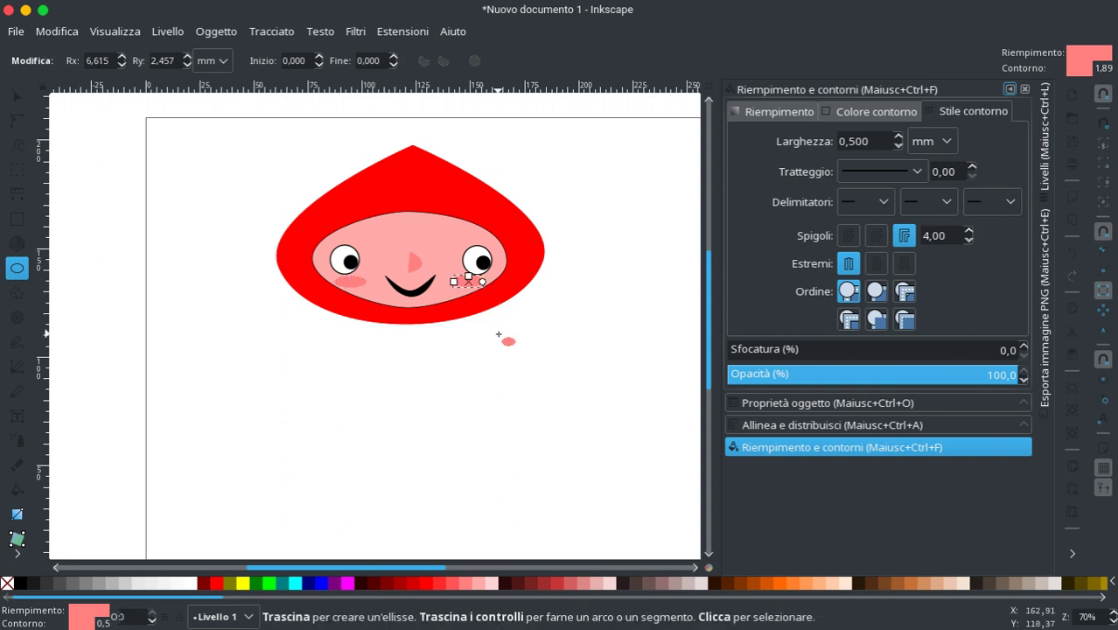
key("ctrl+z")
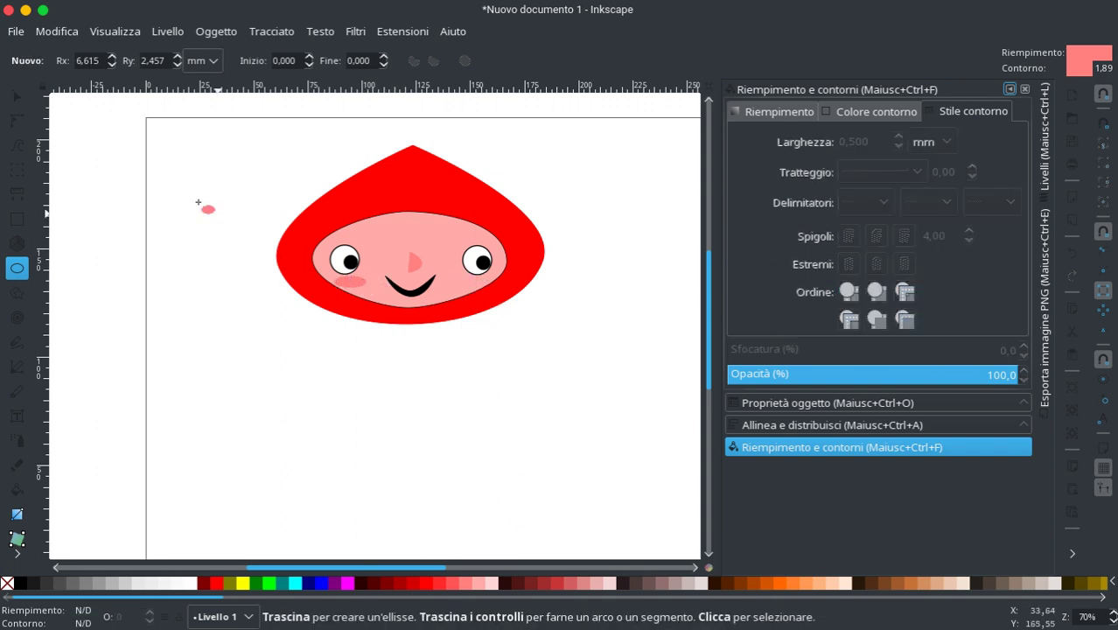
Step: Place a copy of the blush oval under the right eye
left_click(19, 101)
left_click(357, 284)
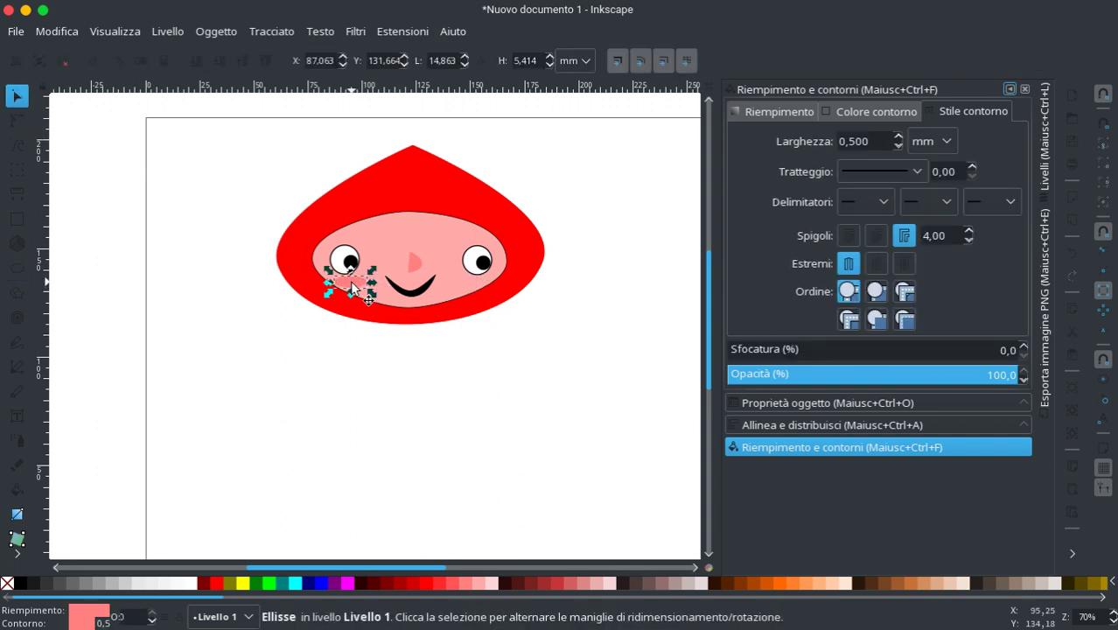
left_click_drag(356, 283, 470, 280)
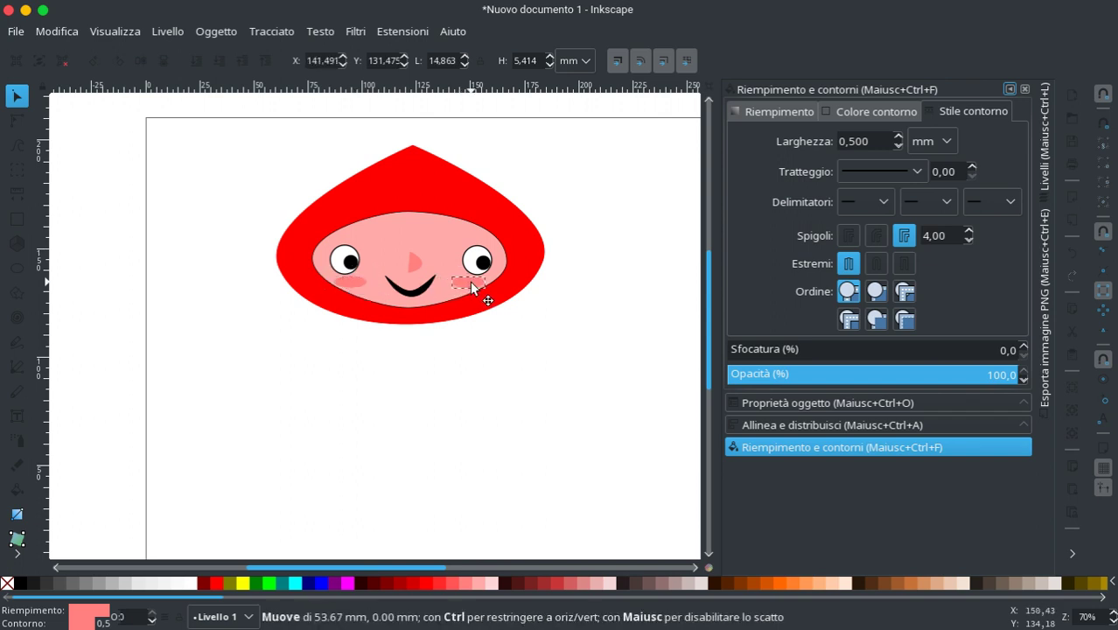
left_click(452, 324)
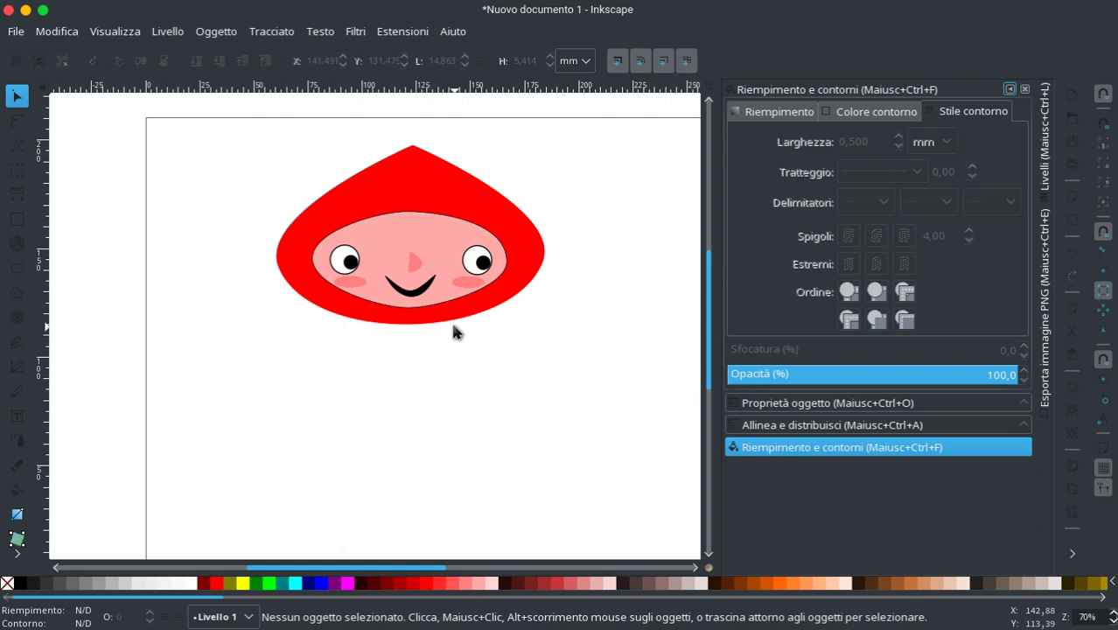
scroll(414, 337, "down", 1)
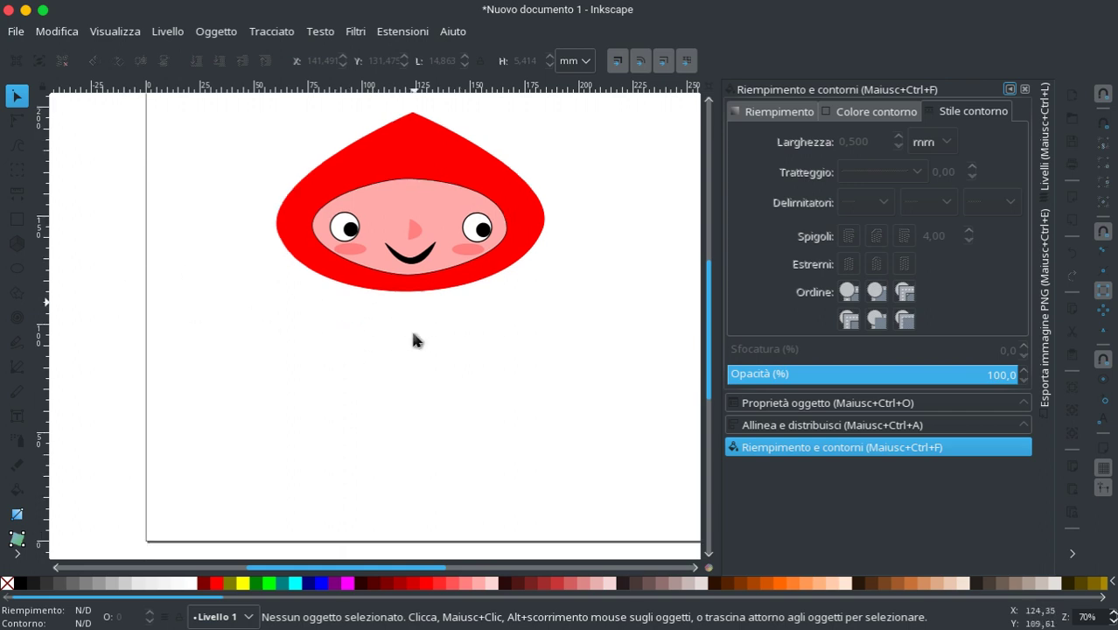
scroll(413, 339, "down", 2)
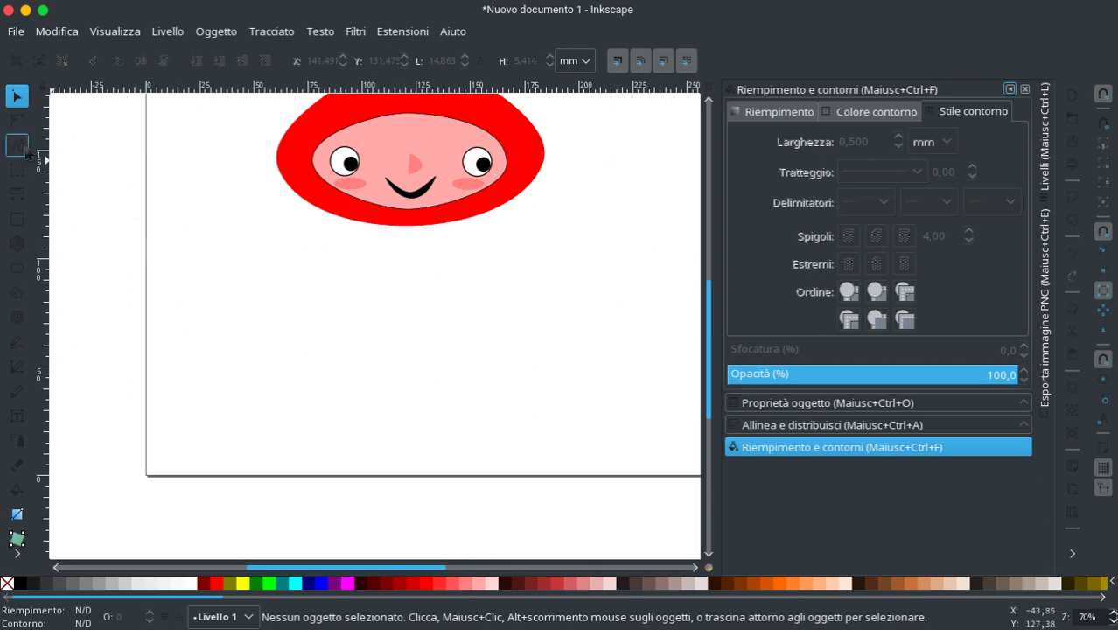
Step: Draw a closed four-point outline below the hood for the shoulders
left_click(21, 370)
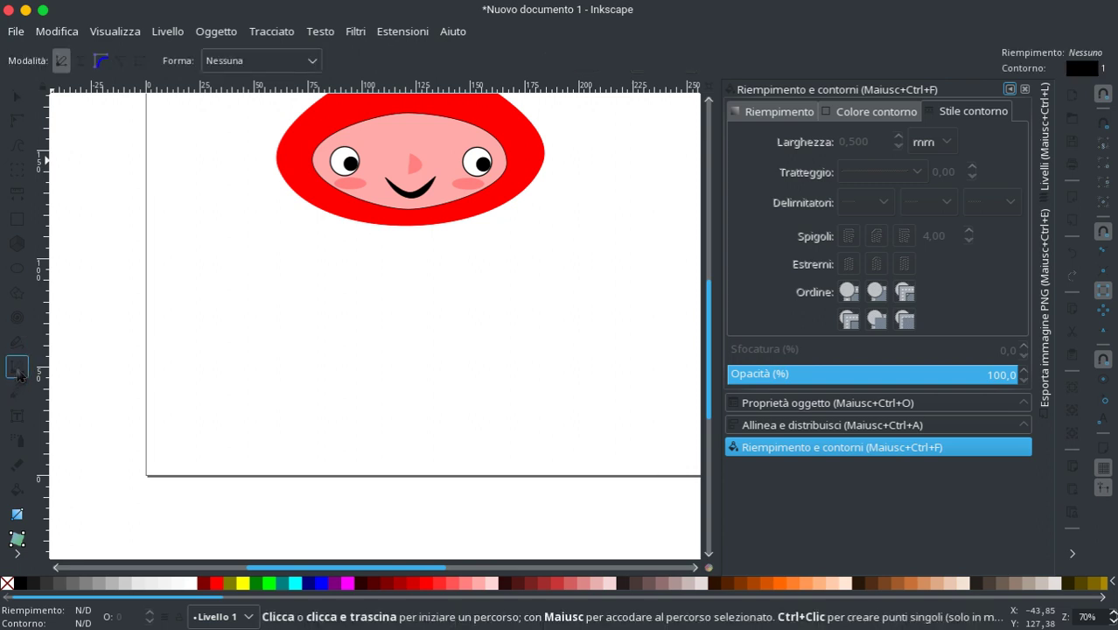
left_click(403, 218)
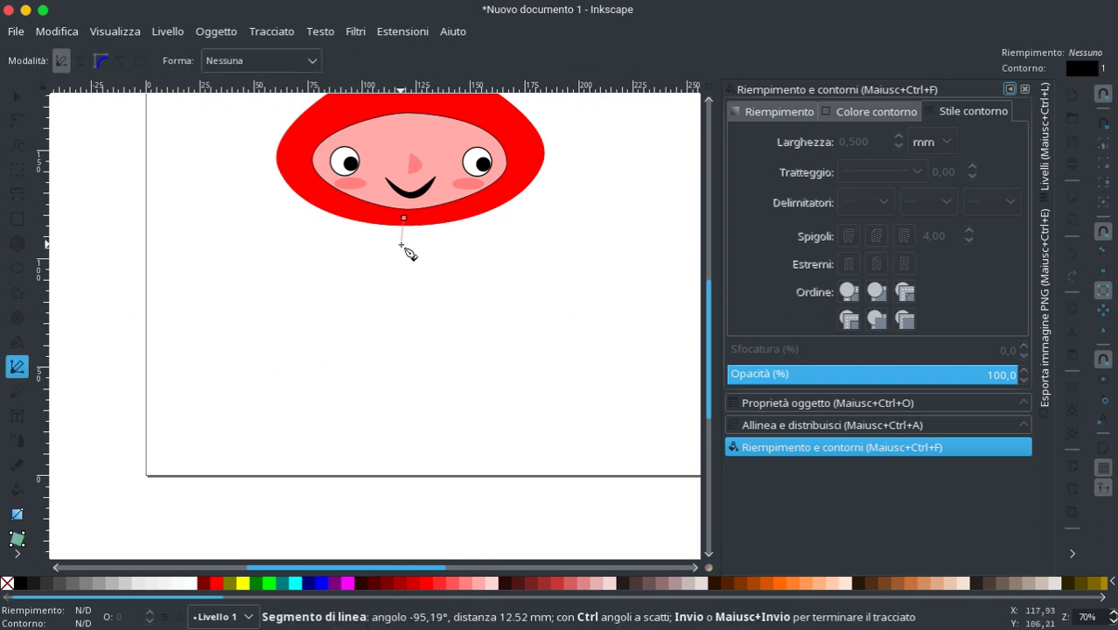
left_click(399, 245)
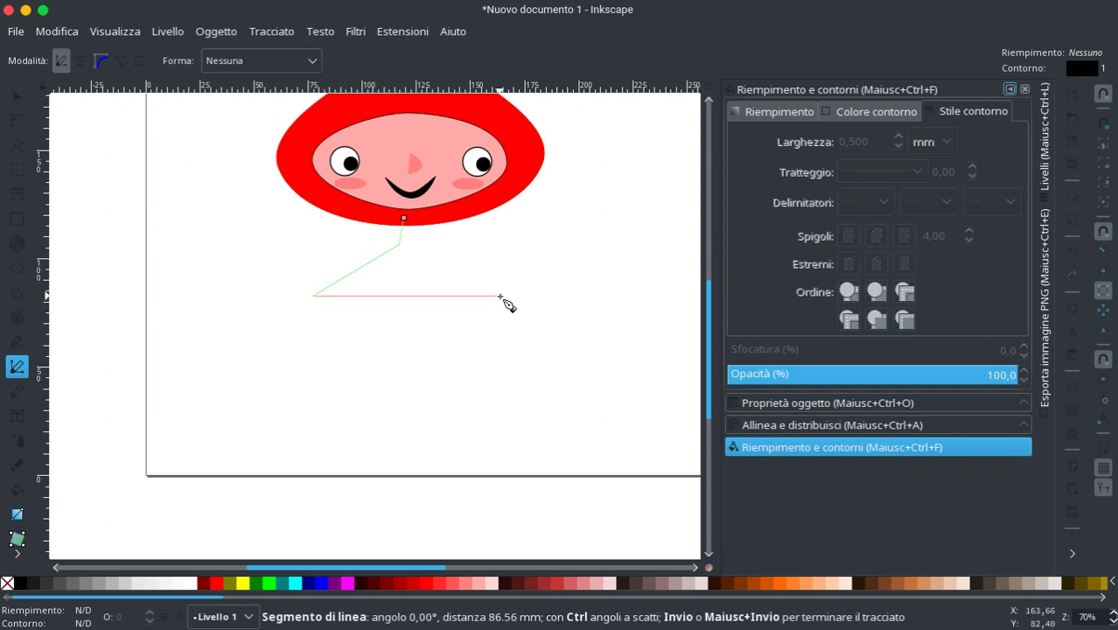
left_click(408, 245)
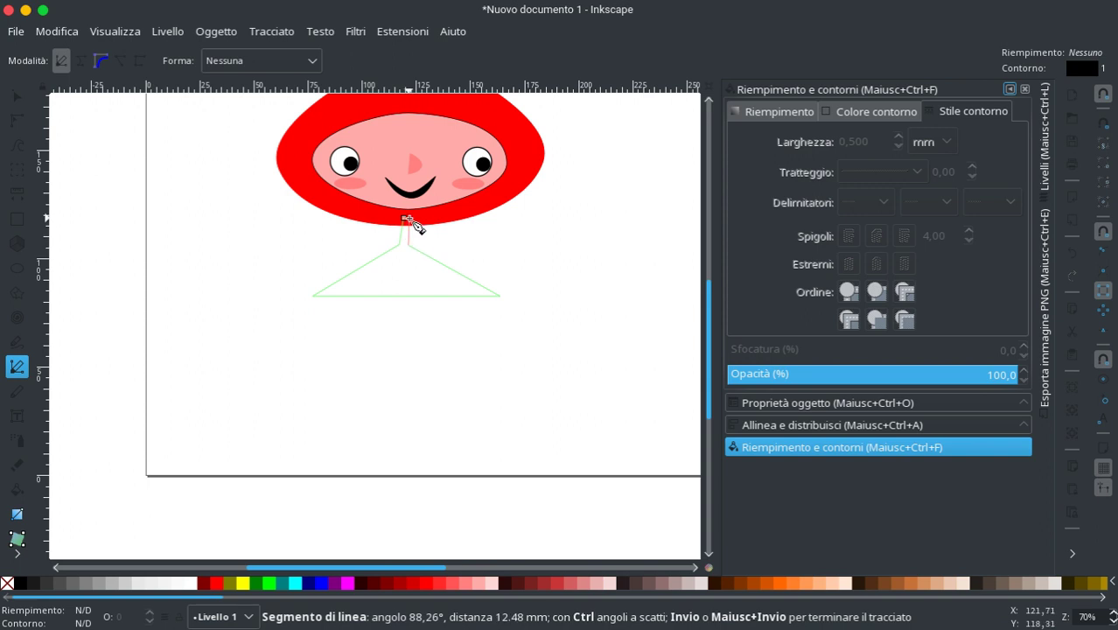
left_click(405, 220)
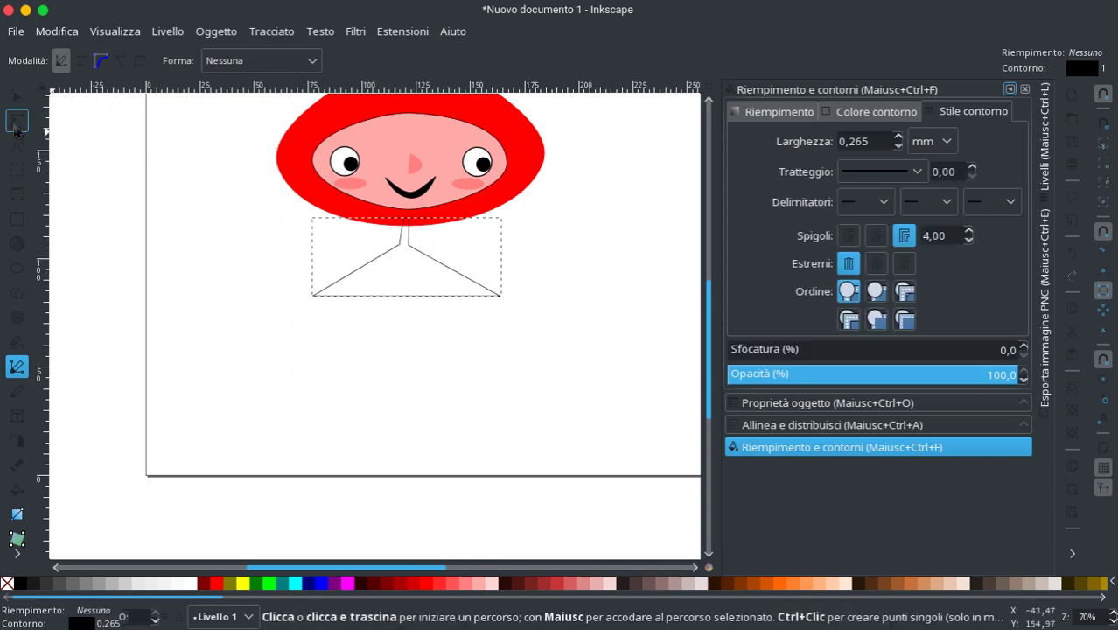
Step: Turn the outline's sides into curves and bend them outward into a rounded arch
left_click(18, 127)
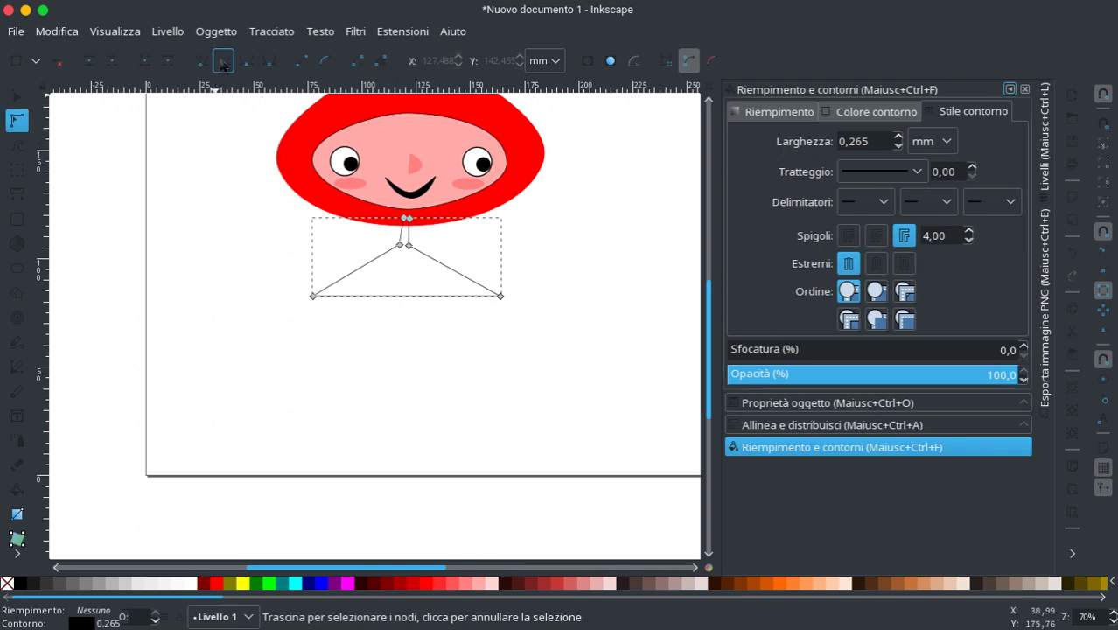
left_click_drag(260, 255, 530, 357)
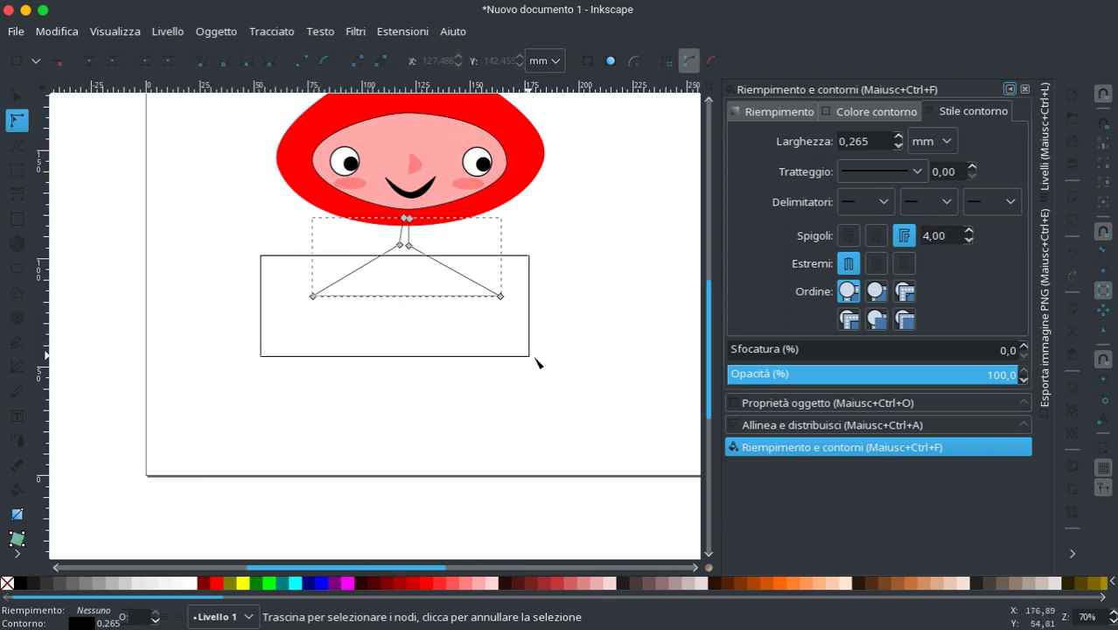
left_click(223, 61)
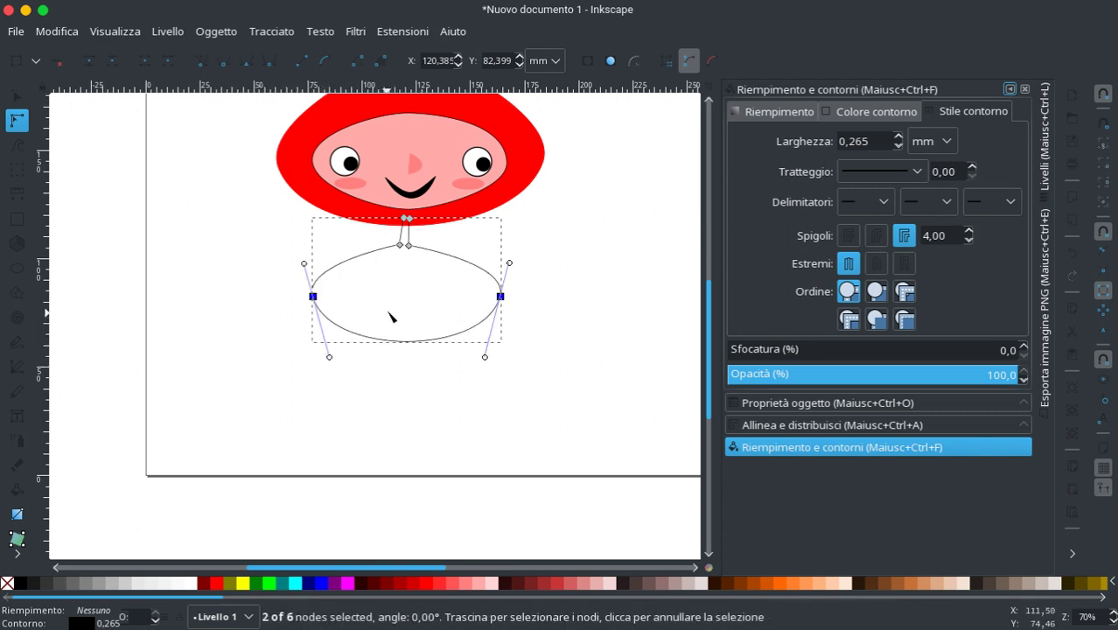
left_click_drag(367, 235, 443, 261)
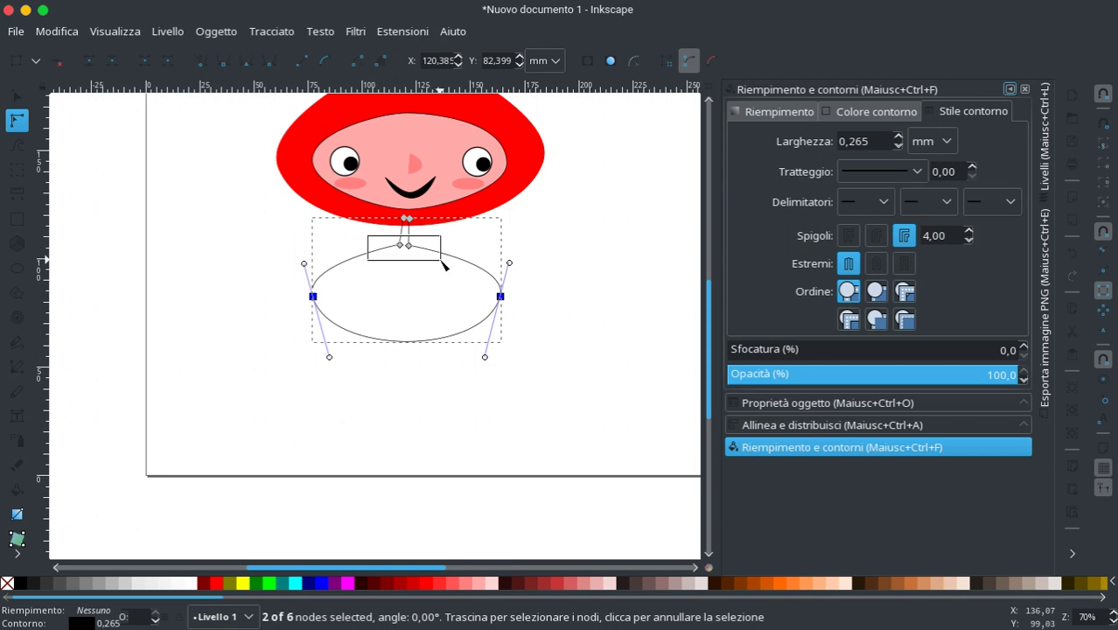
key("shift+l")
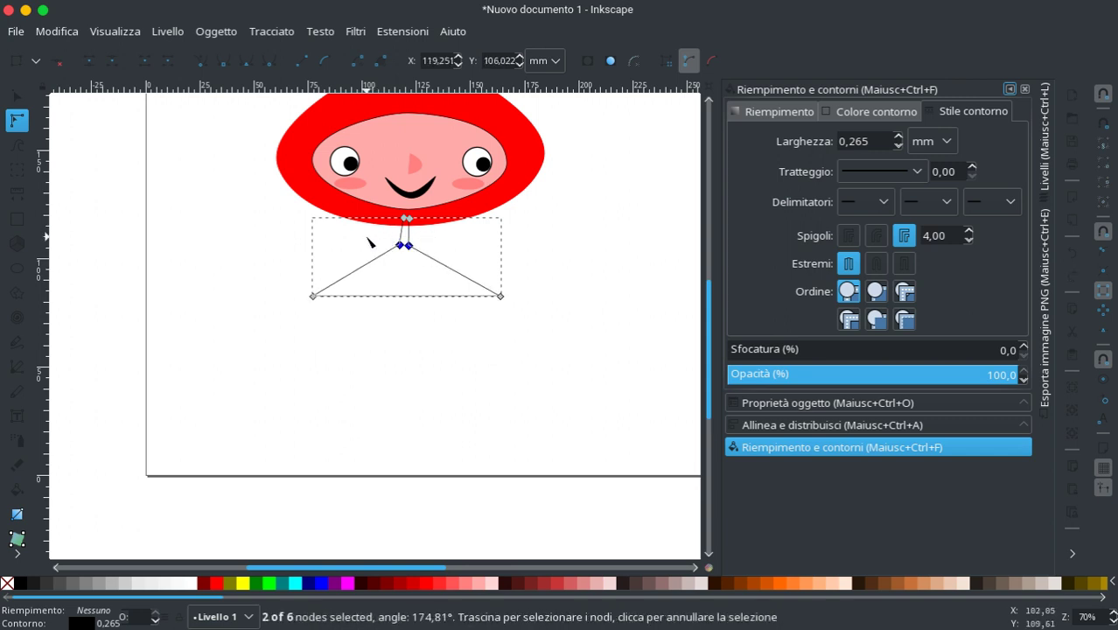
left_click(224, 64)
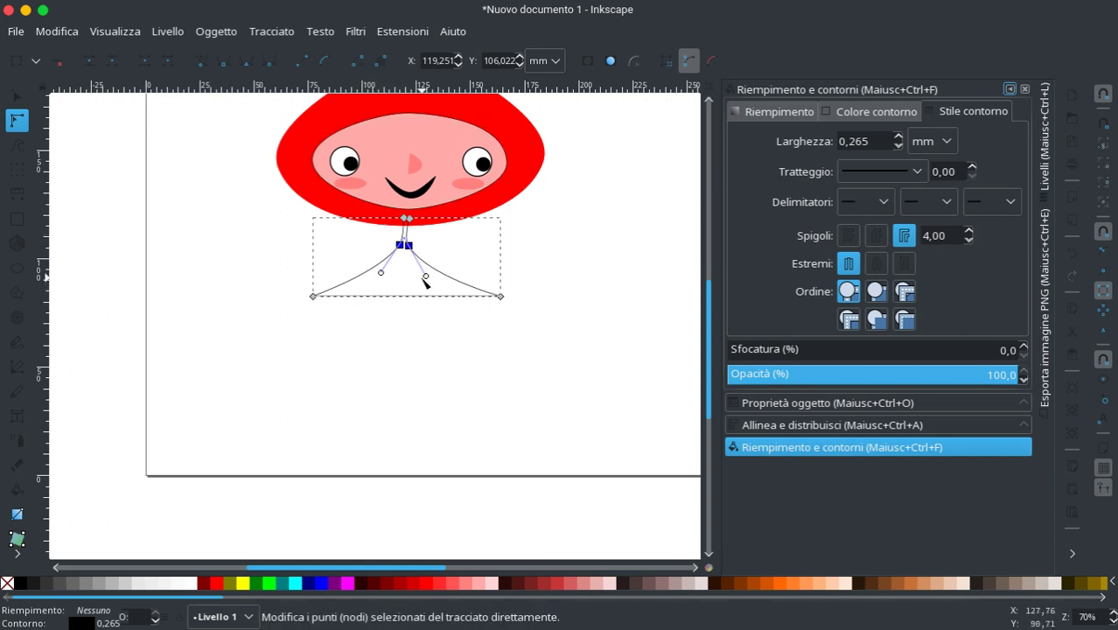
mouse_move(425, 276)
left_mouse_down()
mouse_move(487, 246)
mouse_move(472, 245)
left_mouse_up()
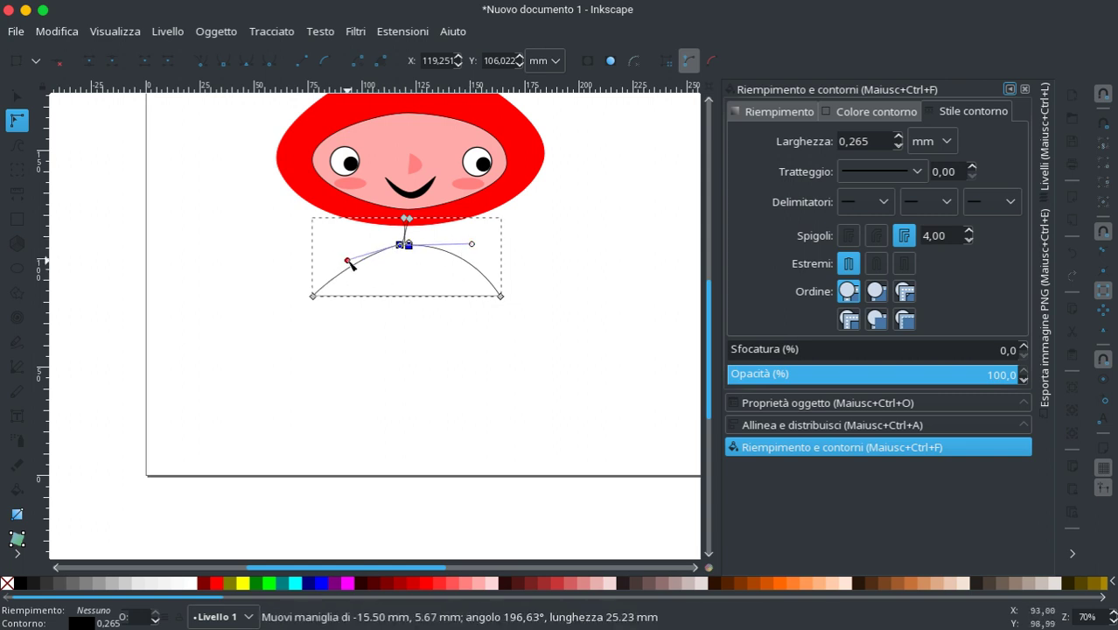
mouse_move(381, 272)
left_mouse_down()
mouse_move(330, 254)
mouse_move(339, 240)
mouse_move(417, 247)
mouse_move(398, 242)
mouse_move(429, 225)
mouse_move(412, 220)
left_mouse_up()
Step: Narrow the neck and refine where it meets the shoulders by dragging its nodes
scroll(429, 275, "up", 1, "ctrl")
scroll(429, 274, "up", 1, "ctrl")
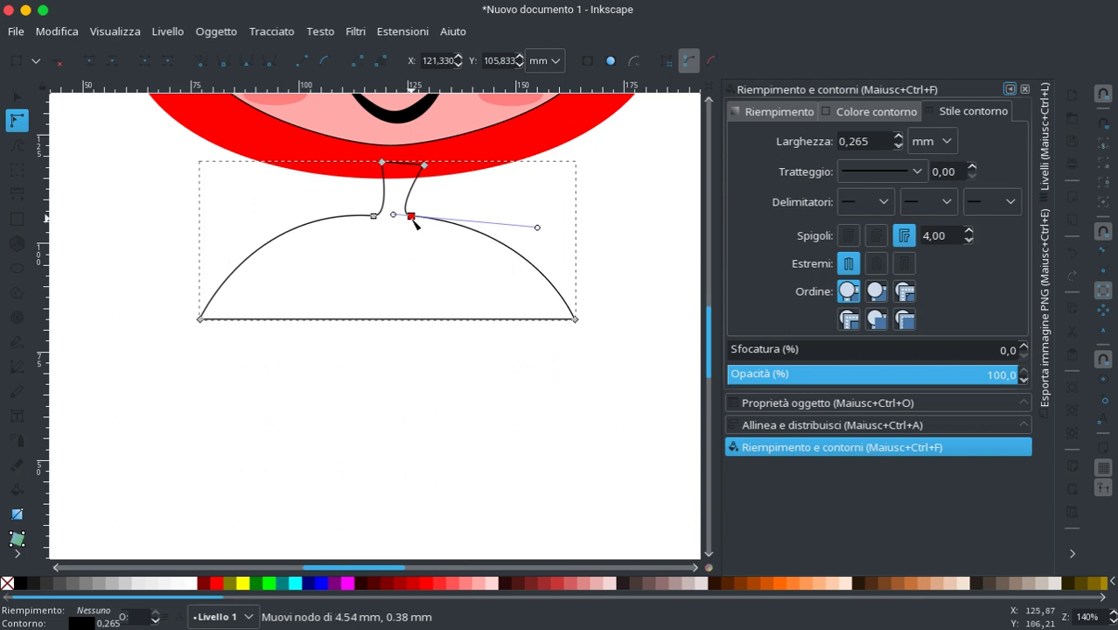
left_click_drag(428, 167, 405, 164)
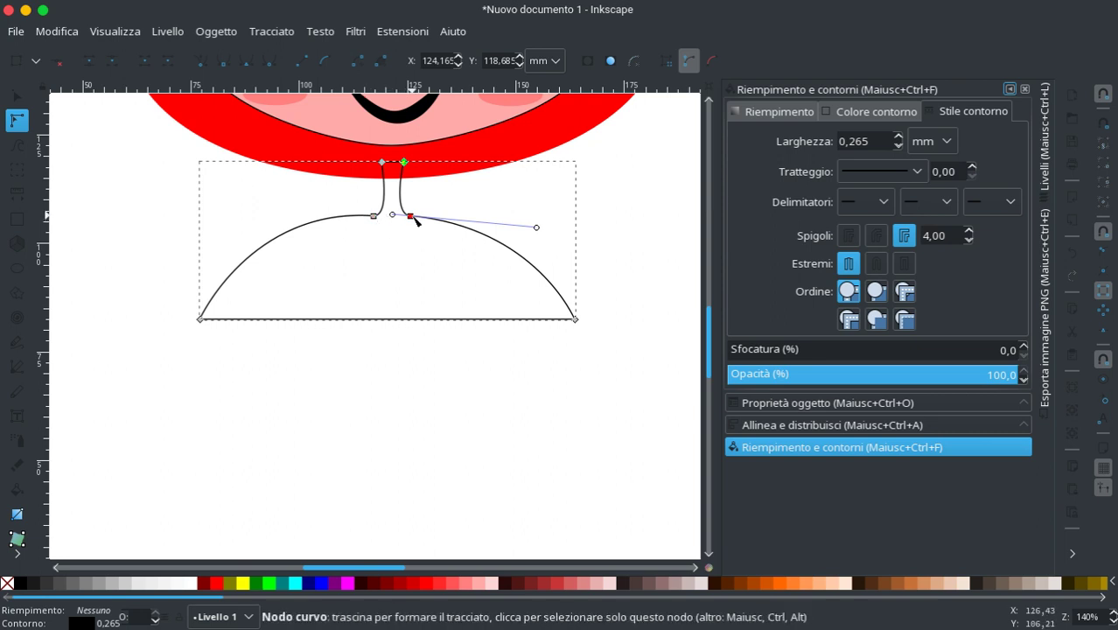
left_click_drag(416, 221, 414, 225)
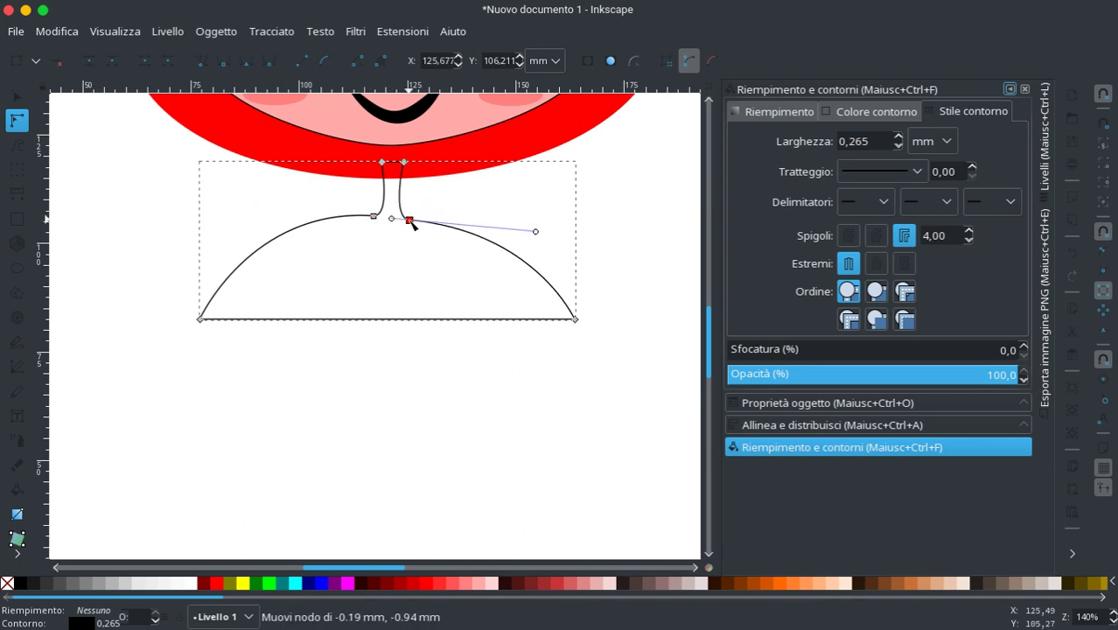
left_click_drag(414, 225, 415, 222)
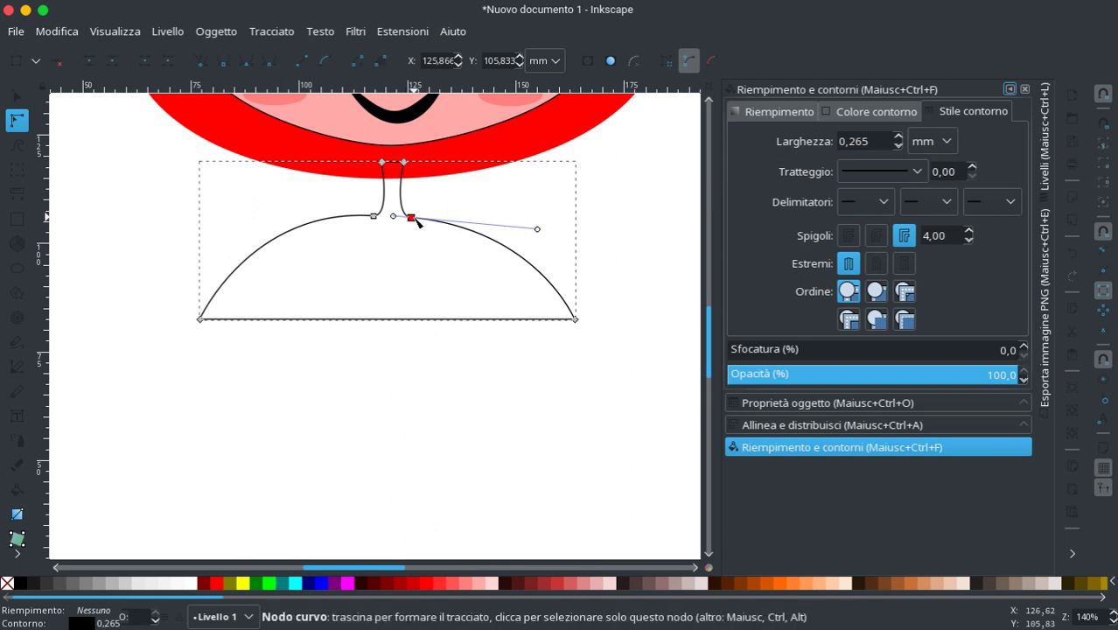
Step: Fill the shoulders shape solid red
right_click(216, 583)
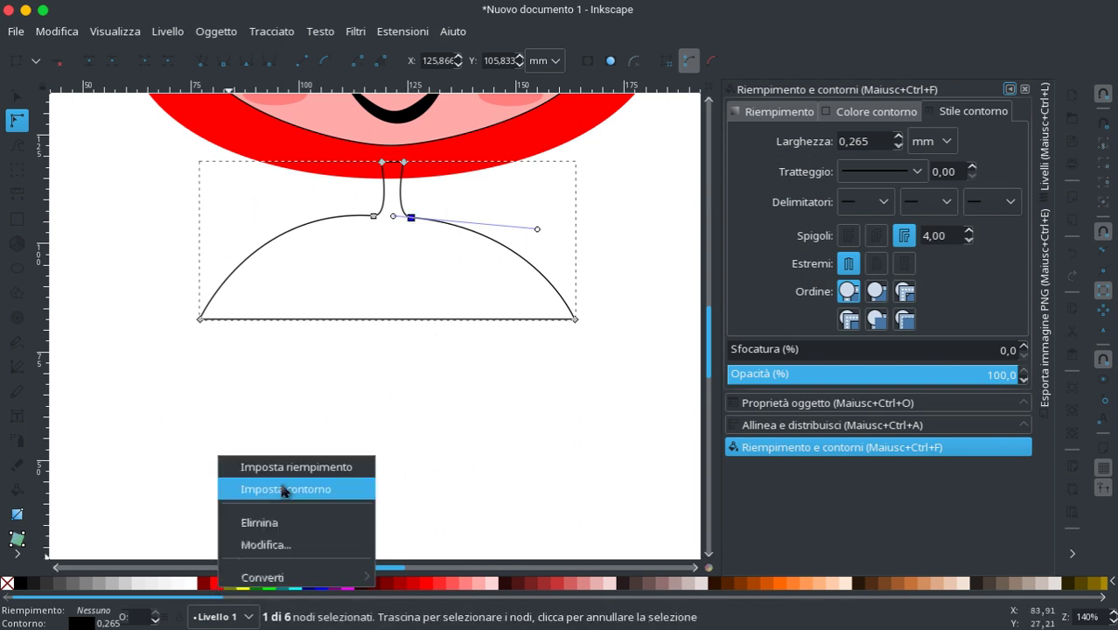
left_click(262, 464)
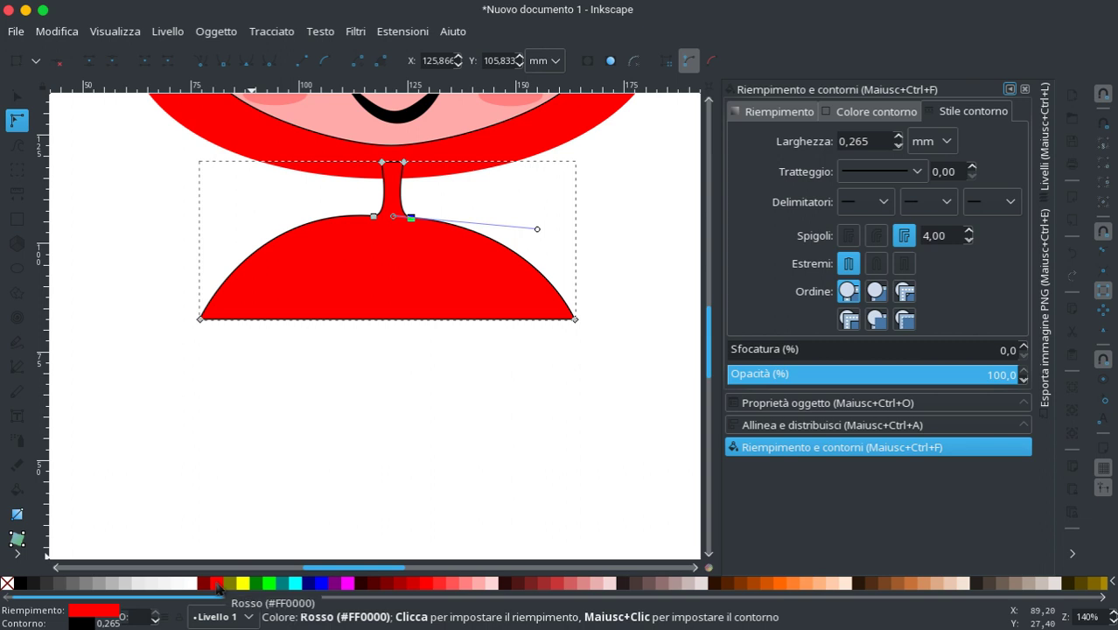
scroll(525, 352, "down", 1)
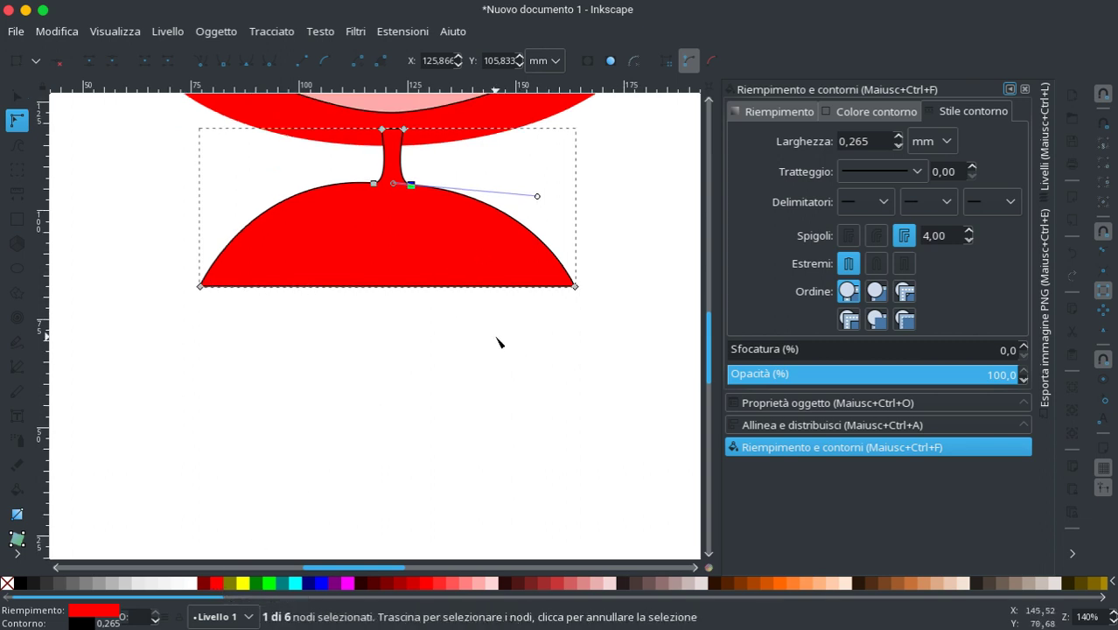
scroll(497, 341, "down", 3, "ctrl")
scroll(496, 341, "up", 2, "ctrl")
scroll(497, 341, "up", 1, "ctrl")
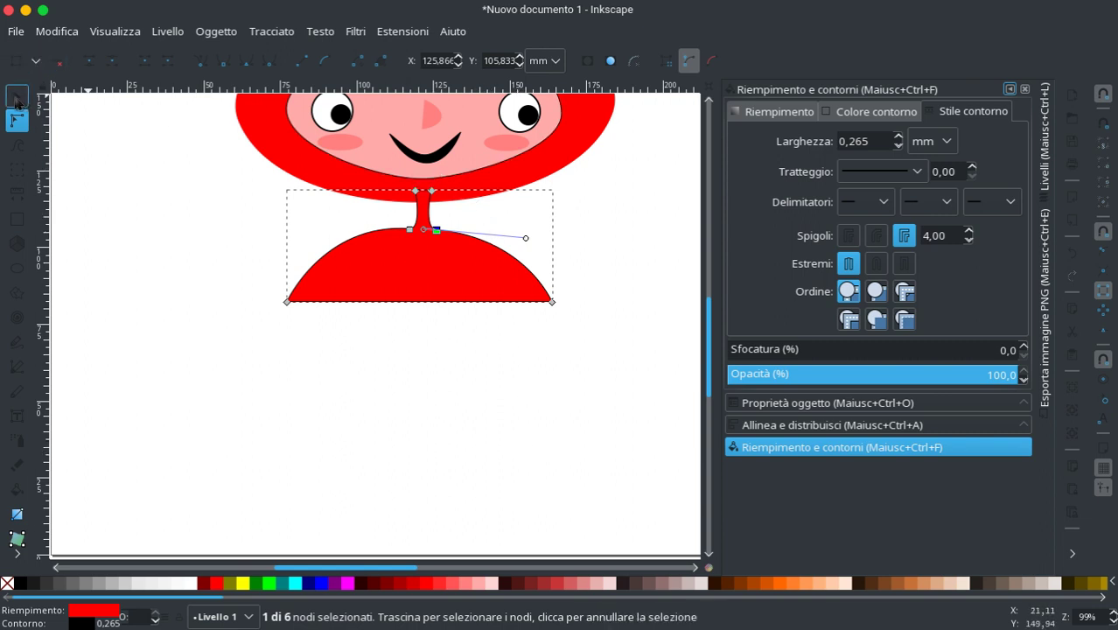
left_click(17, 100)
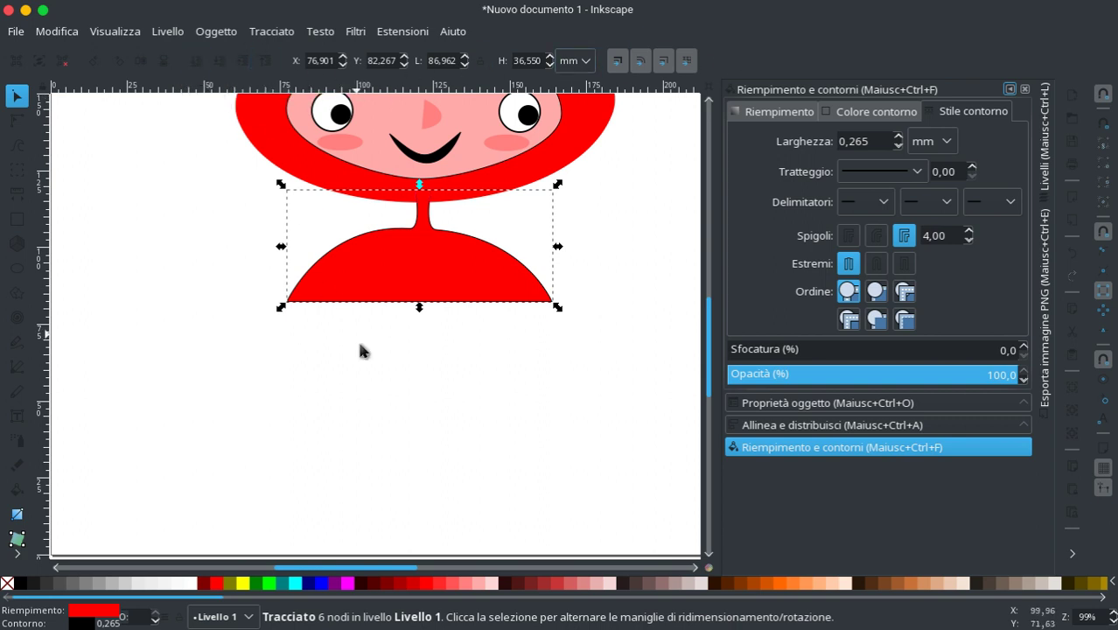
left_click(459, 389)
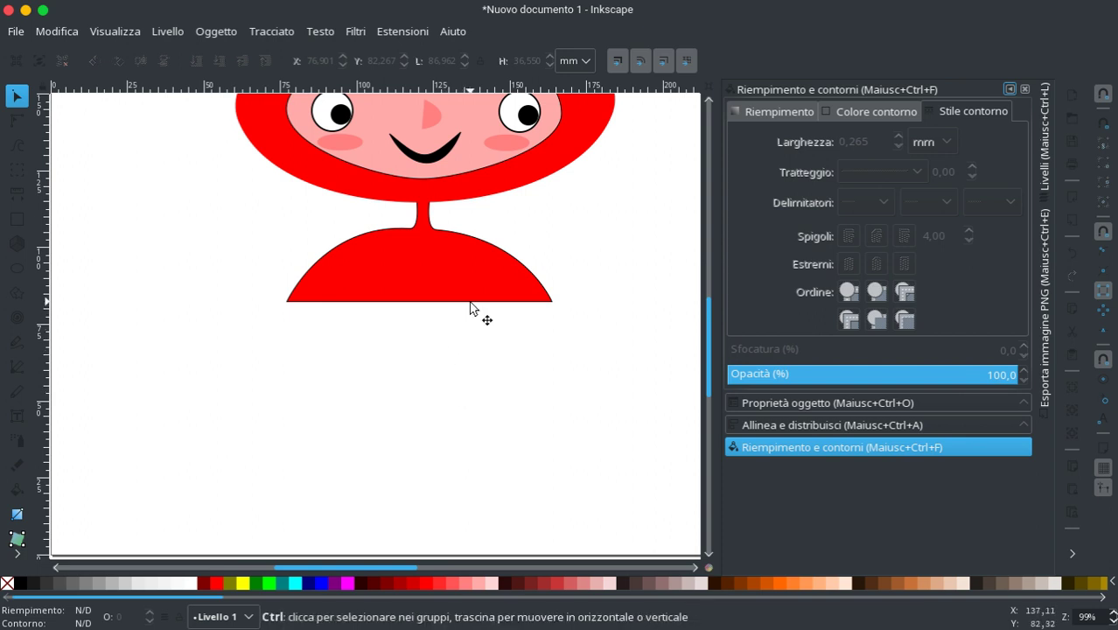
scroll(474, 305, "down", 3, "ctrl")
scroll(469, 305, "up", 2, "ctrl")
scroll(469, 305, "up", 1, "ctrl")
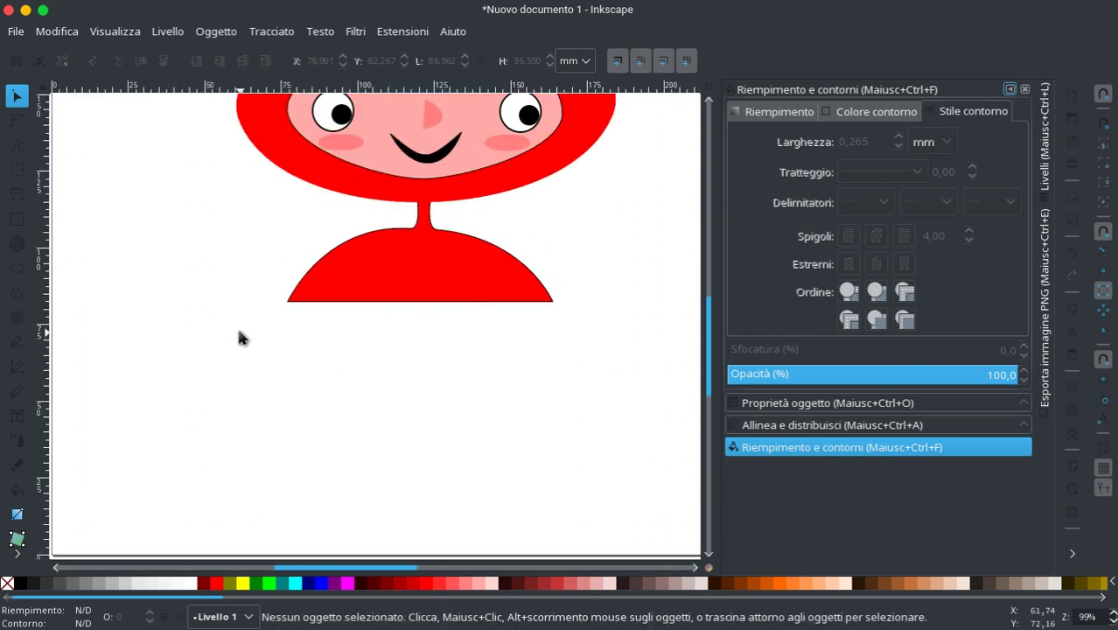
scroll(239, 334, "down", 1, "ctrl")
scroll(239, 334, "down", 1, "ctrl")
scroll(240, 332, "down", 1, "ctrl")
scroll(239, 332, "up", 1, "ctrl")
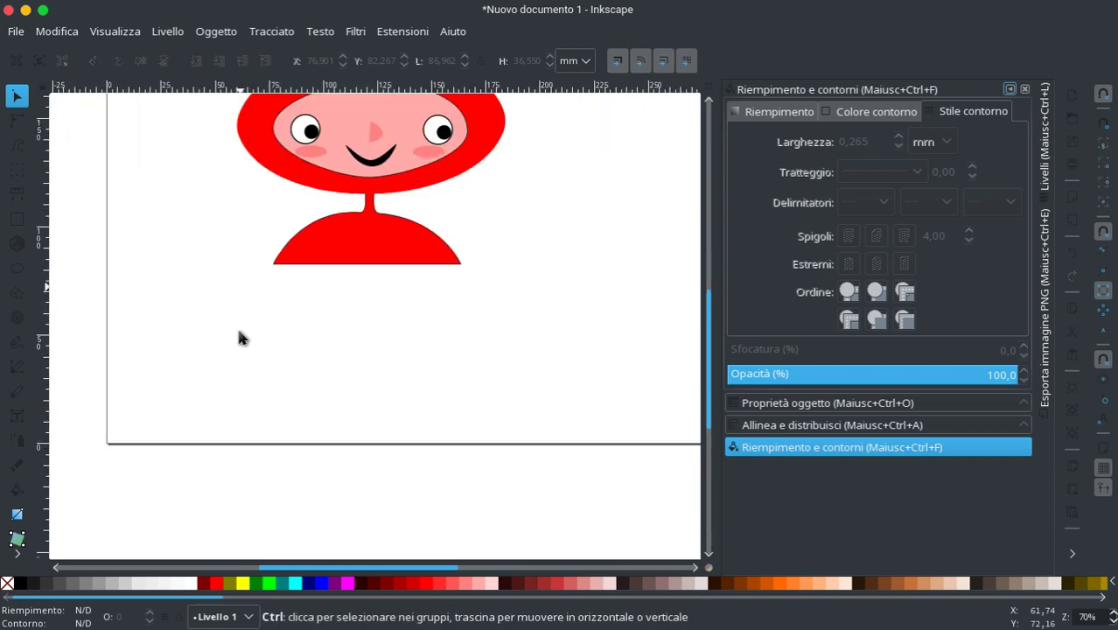
scroll(239, 333, "up", 1, "ctrl")
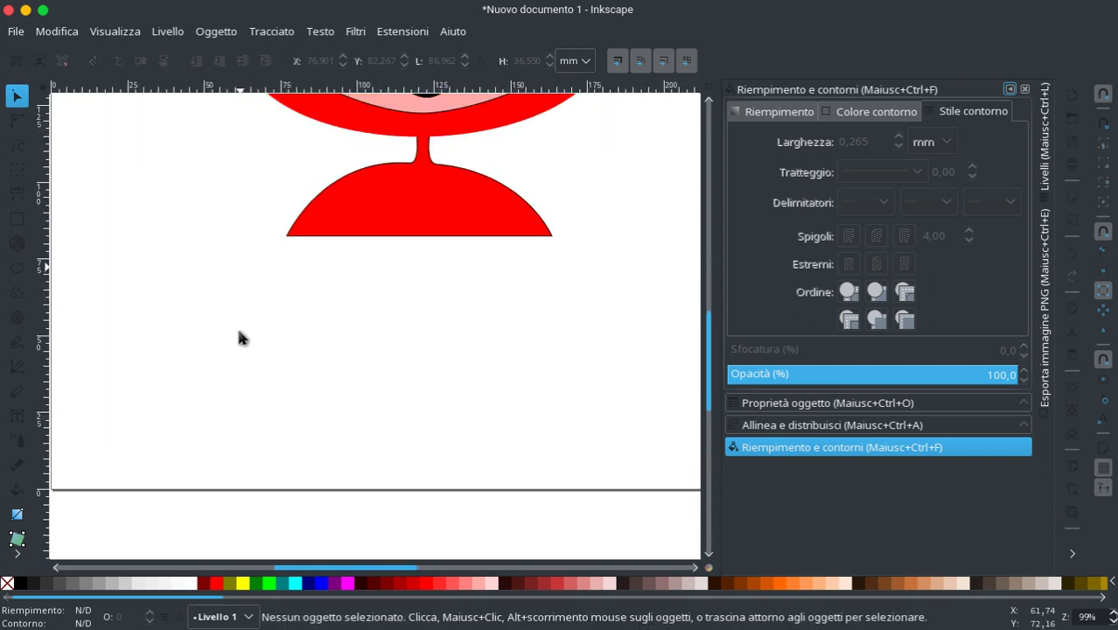
Step: Draw a closed six-point trapezoid dress outline under the red shoulders
left_click(17, 367)
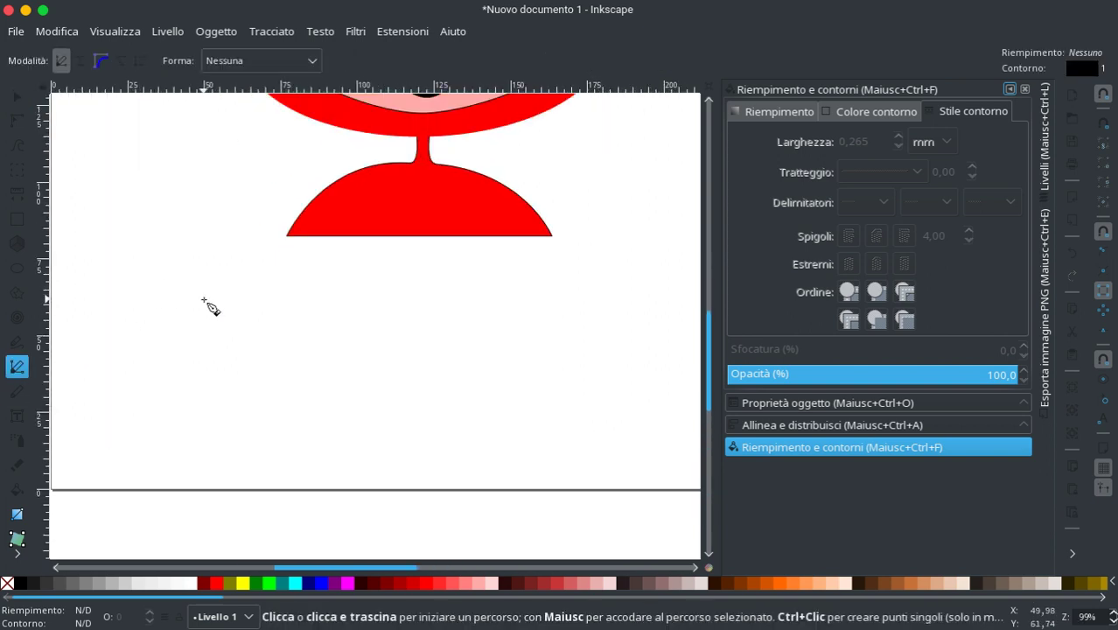
left_click(316, 236)
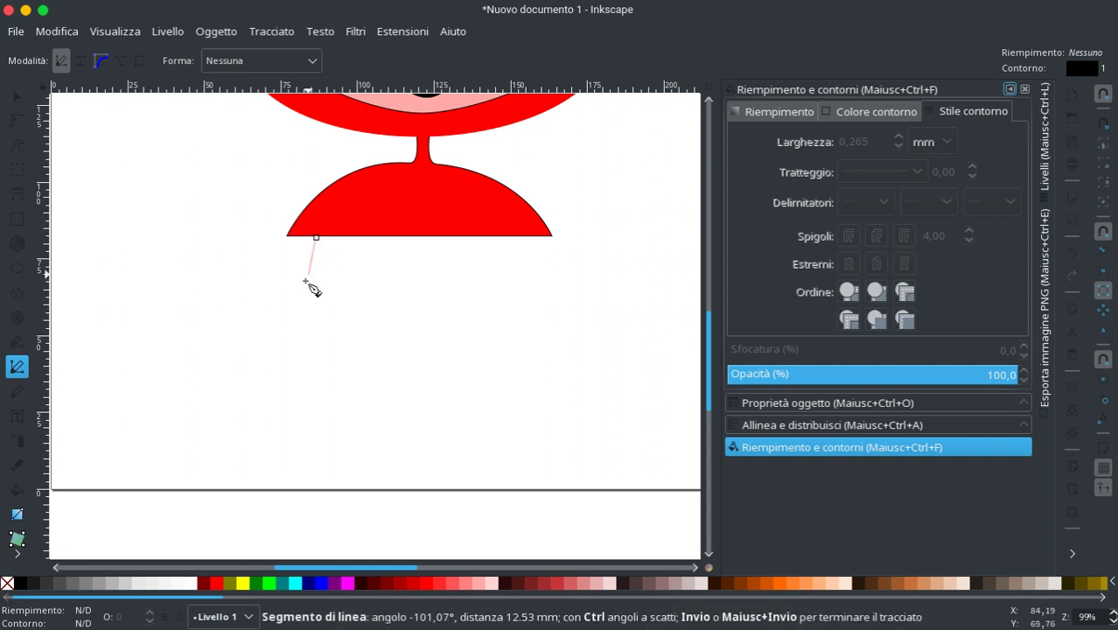
left_click(282, 358)
left_click(230, 387)
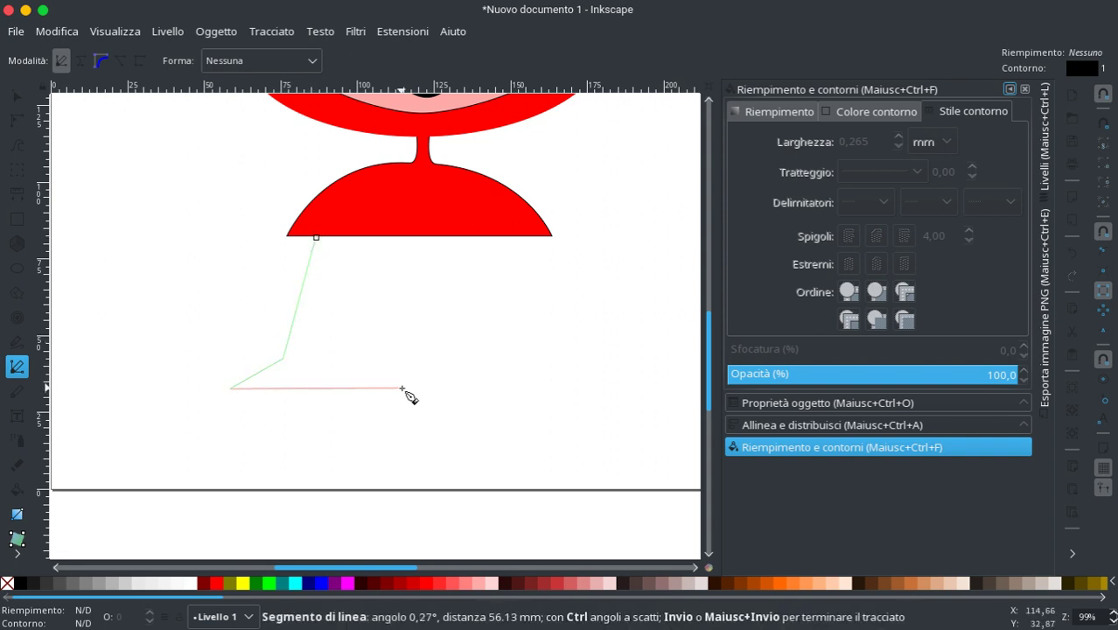
left_click(596, 385)
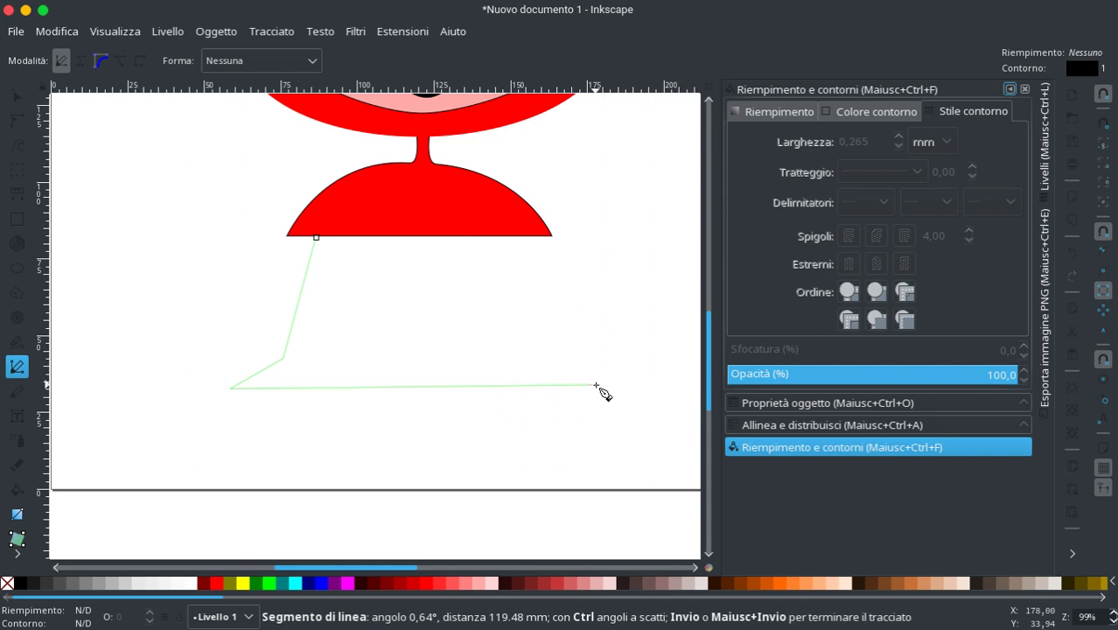
left_click(534, 357)
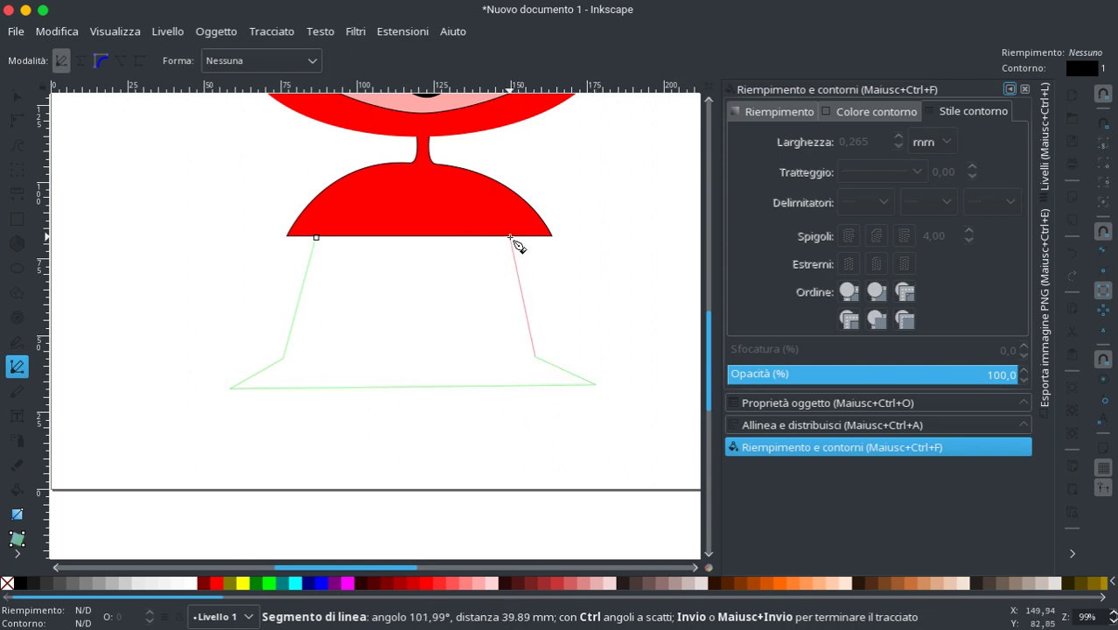
left_click(512, 237)
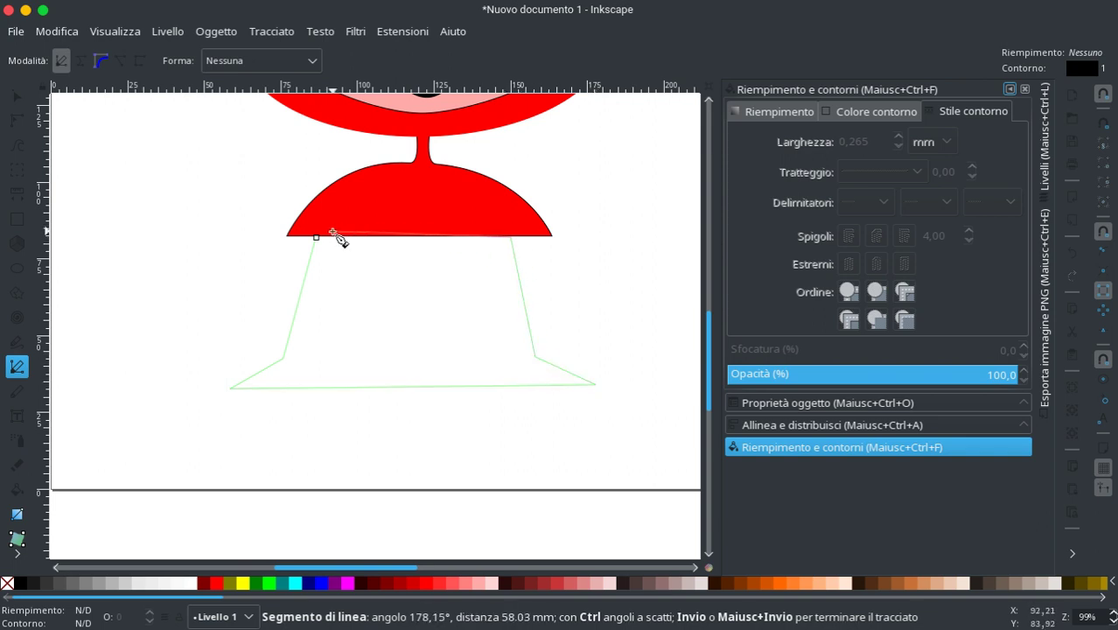
left_click(315, 237)
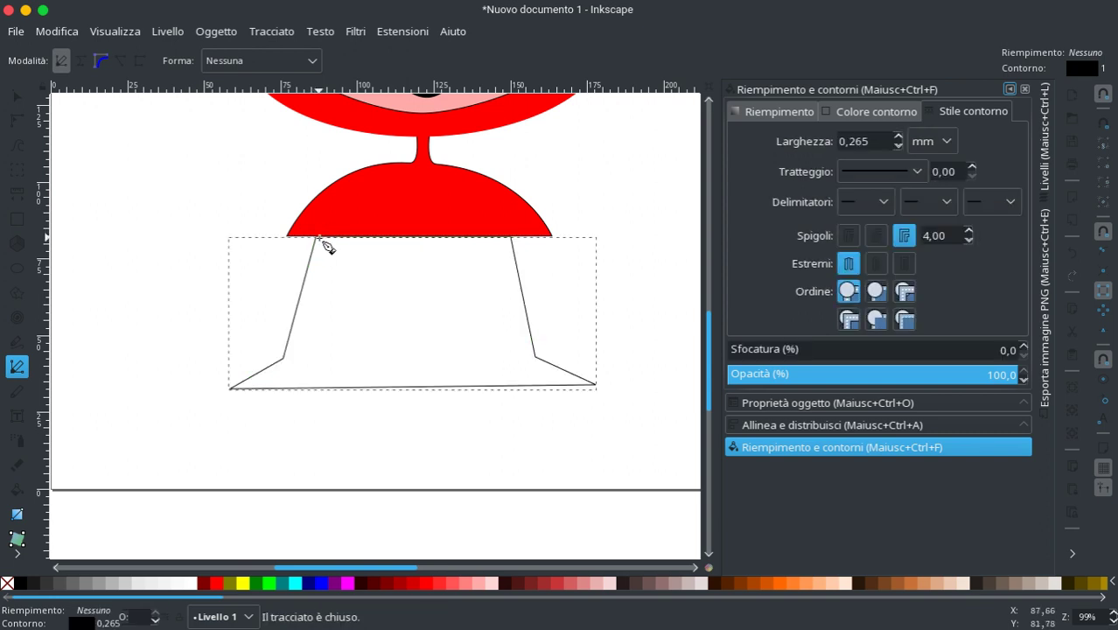
left_click(400, 285)
key("Escape")
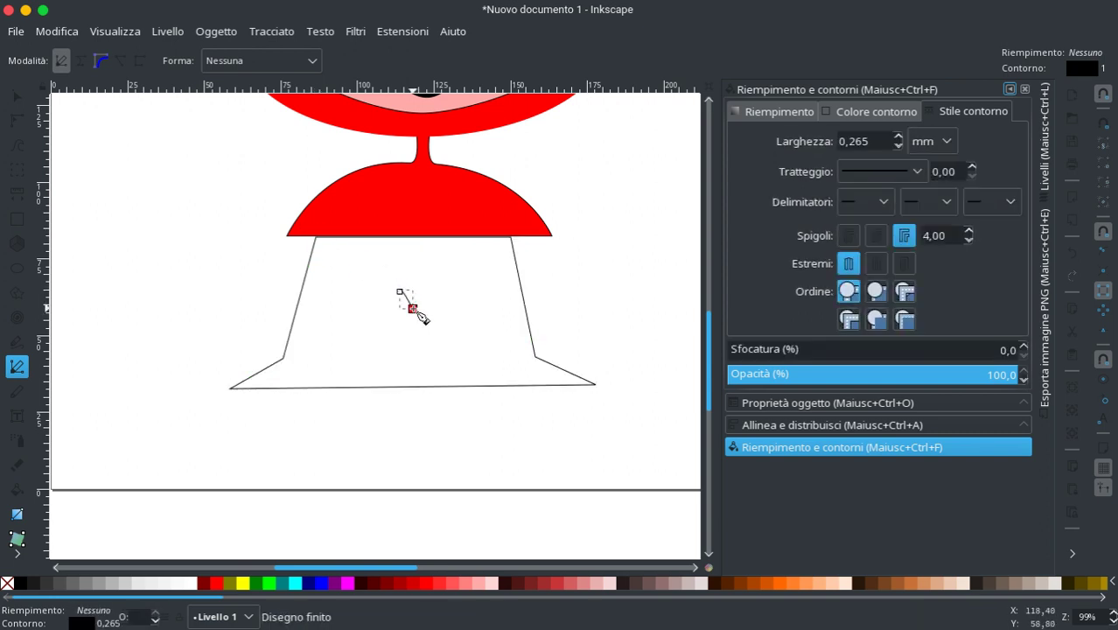
key("Escape")
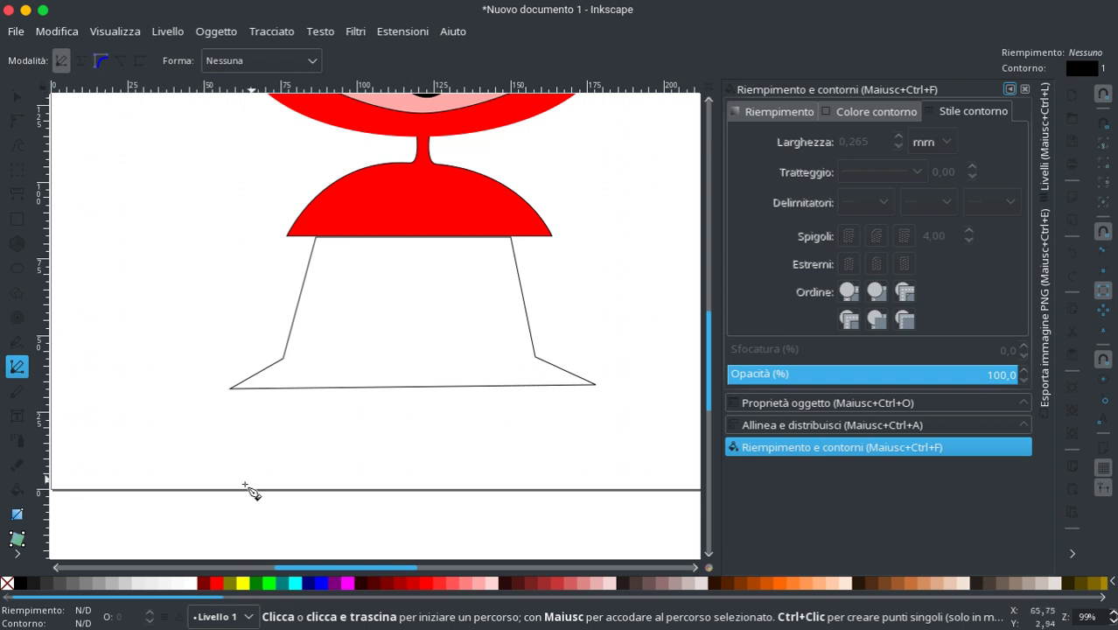
Step: Give the dress shape a black outline and solid black fill
right_click(21, 584)
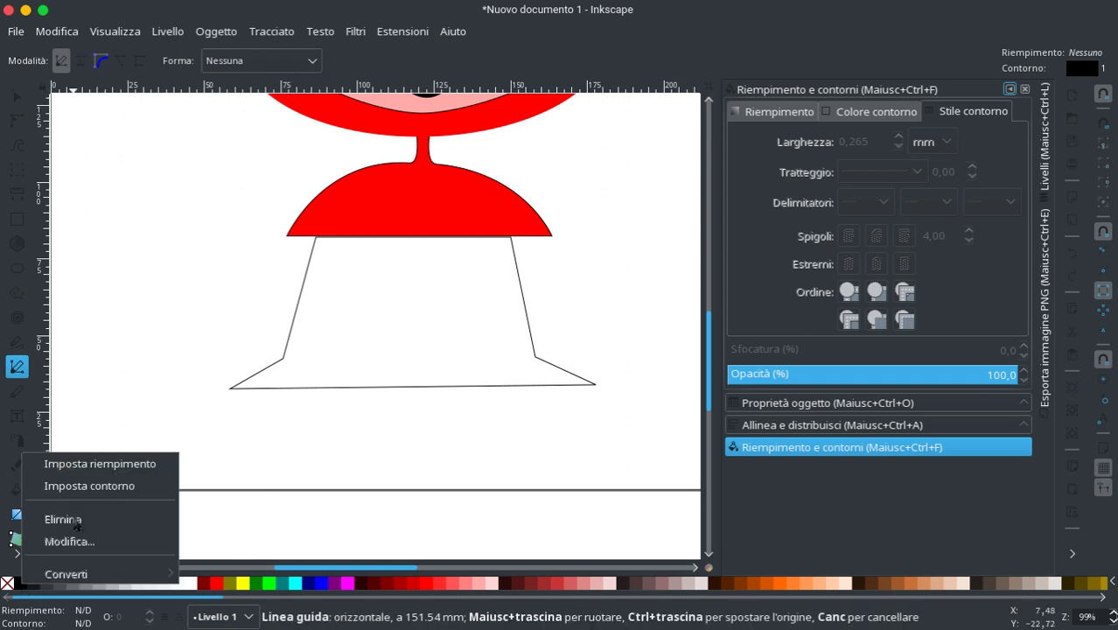
left_click(98, 464)
right_click(21, 584)
left_click(97, 485)
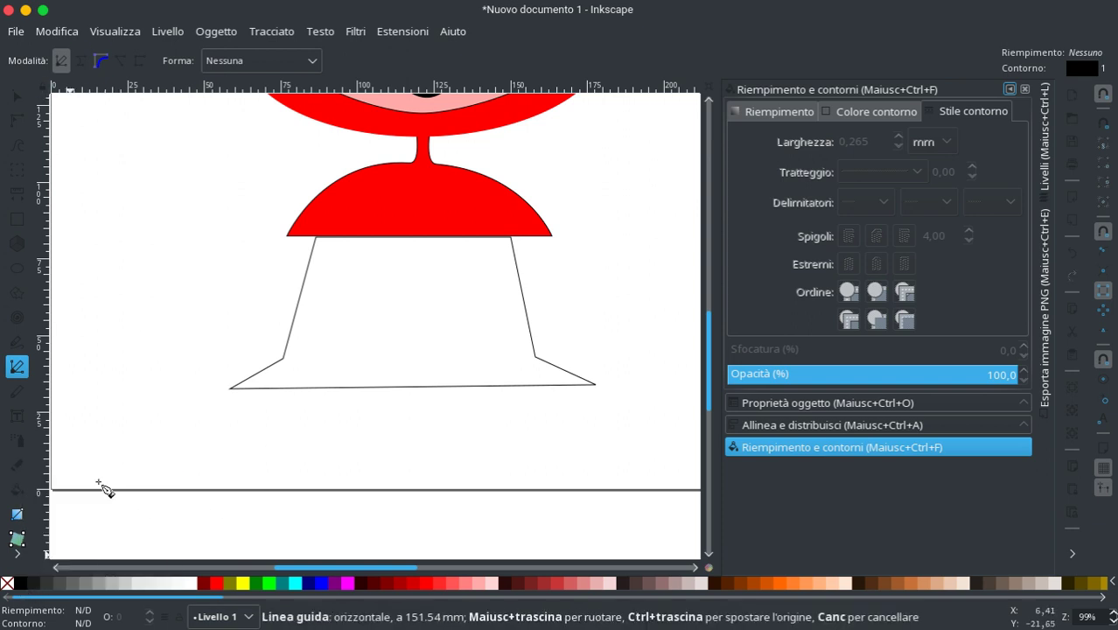
left_click(16, 94)
left_click(302, 295)
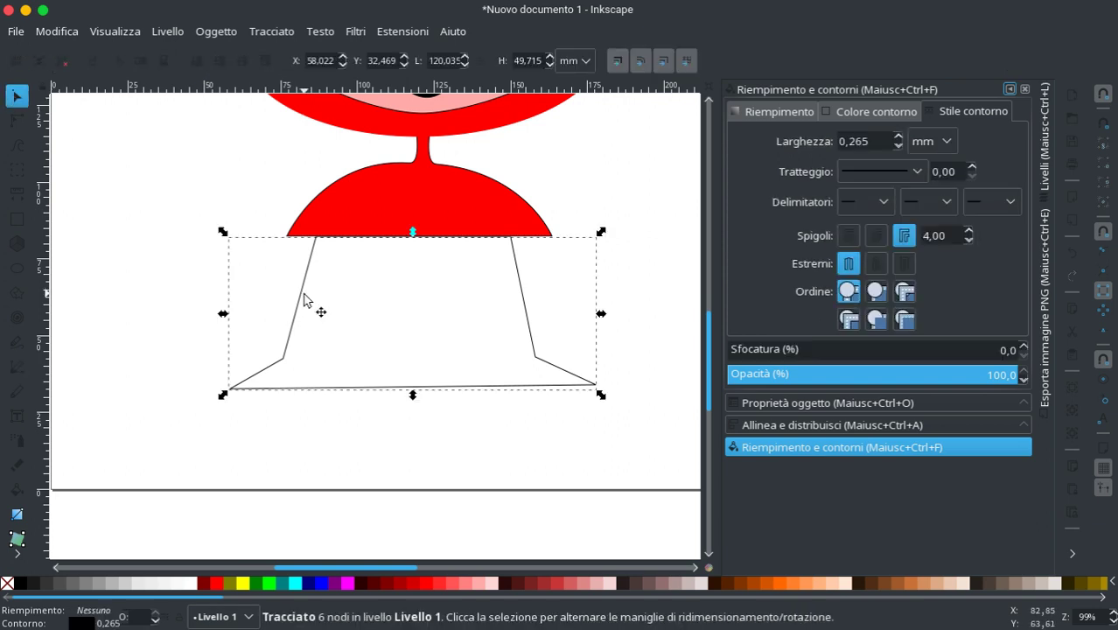
right_click(21, 585)
left_click(98, 490)
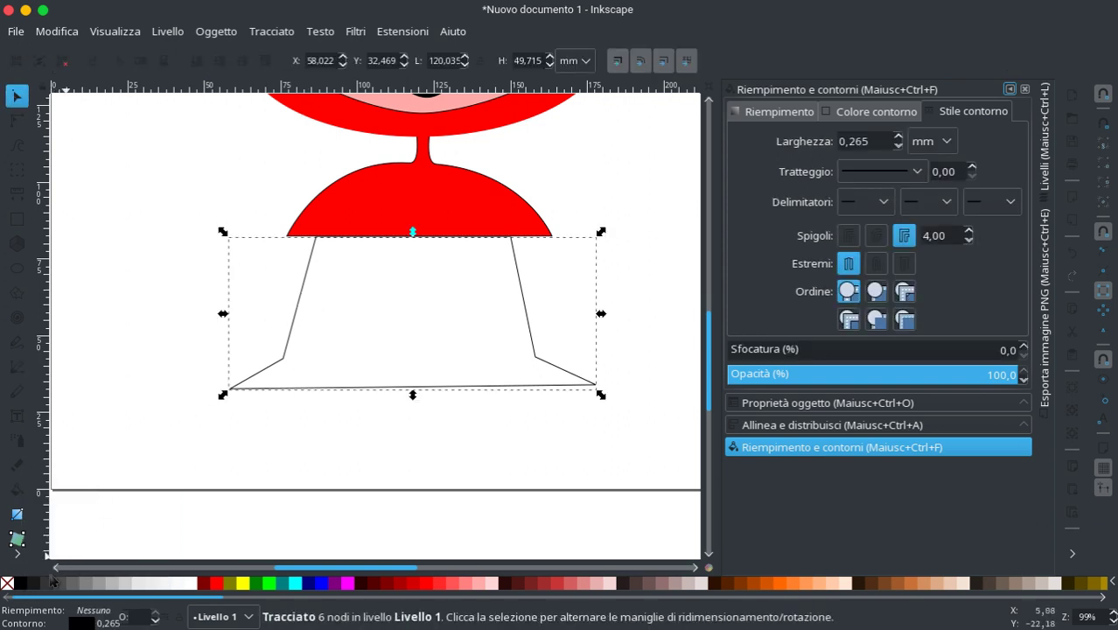
right_click(21, 586)
left_click(88, 477)
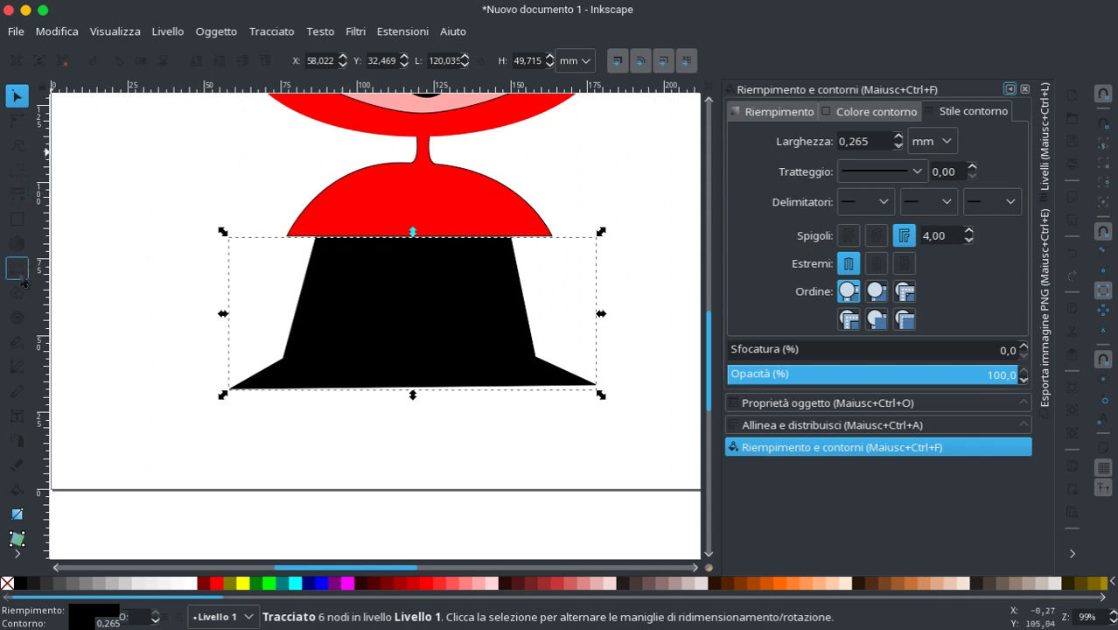
Step: Make the dress's side corners smooth and shape its sides into curves
left_click(17, 120)
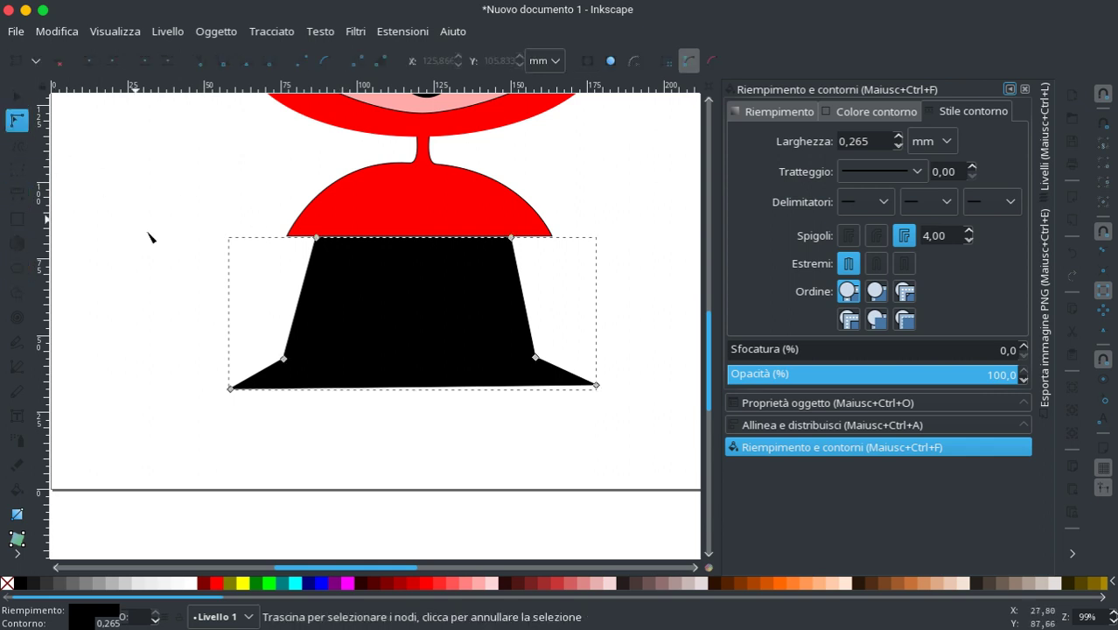
left_click_drag(189, 329, 578, 390)
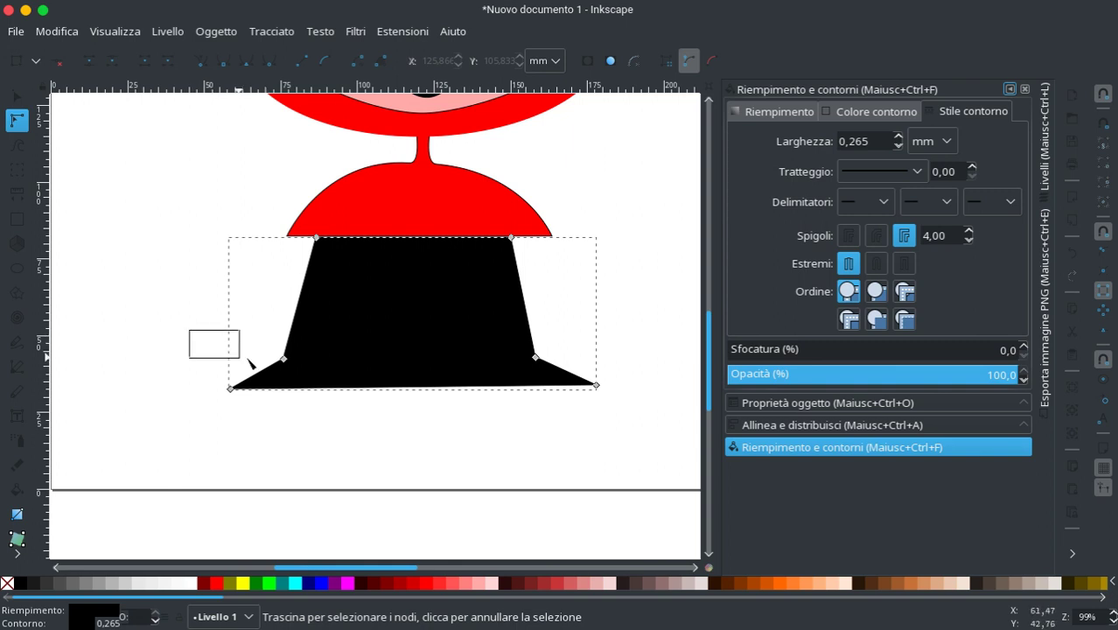
left_click(223, 60)
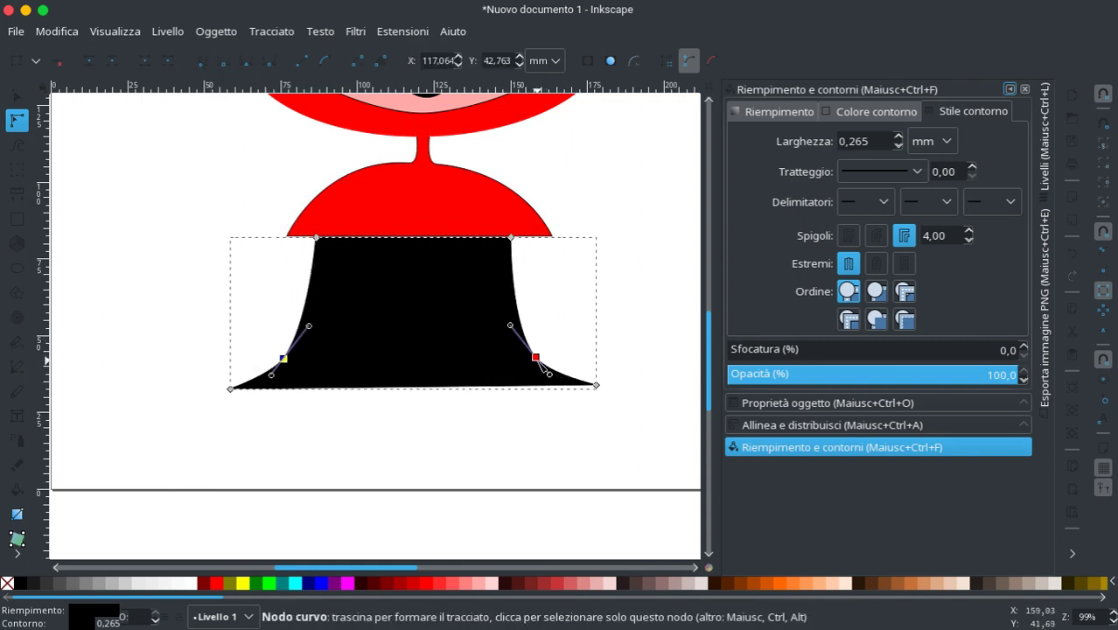
left_click_drag(551, 372, 553, 332)
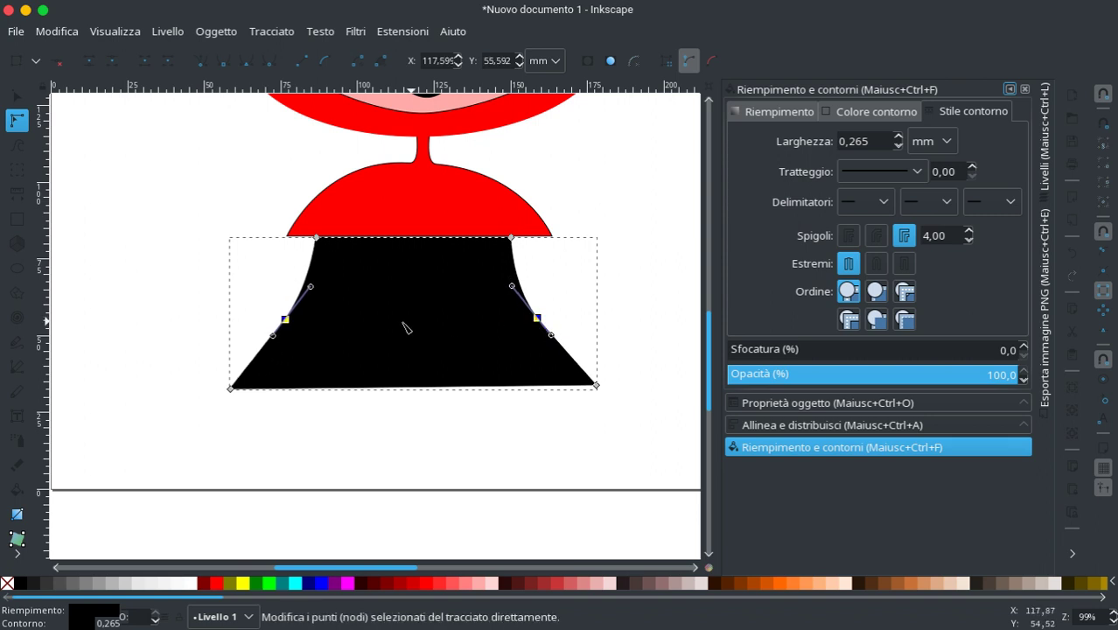
left_click_drag(286, 320, 302, 321)
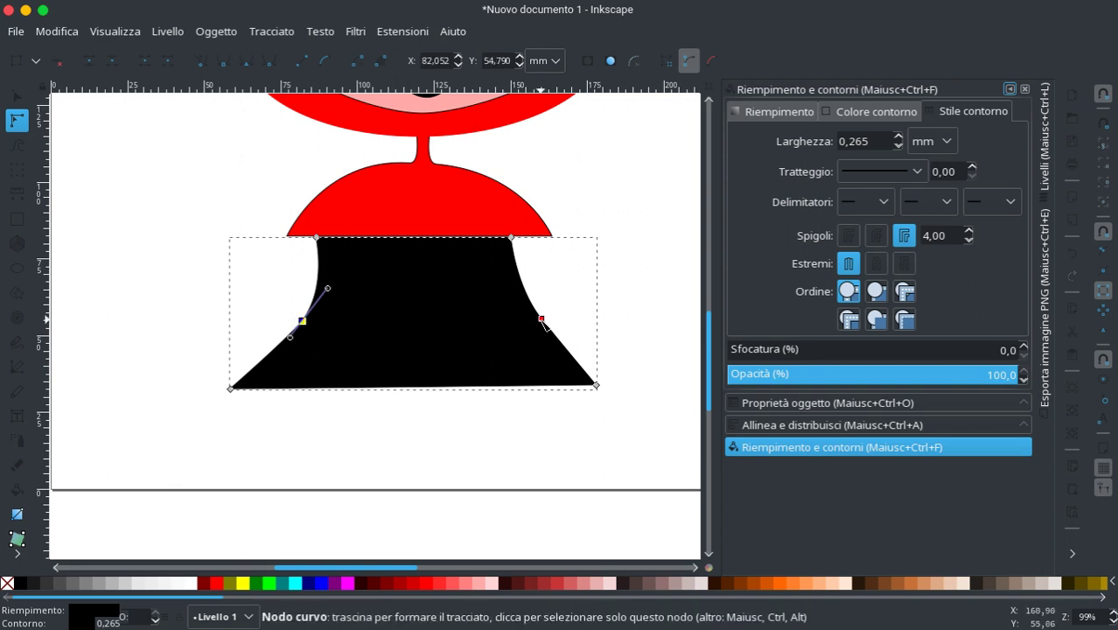
left_click_drag(542, 319, 527, 320)
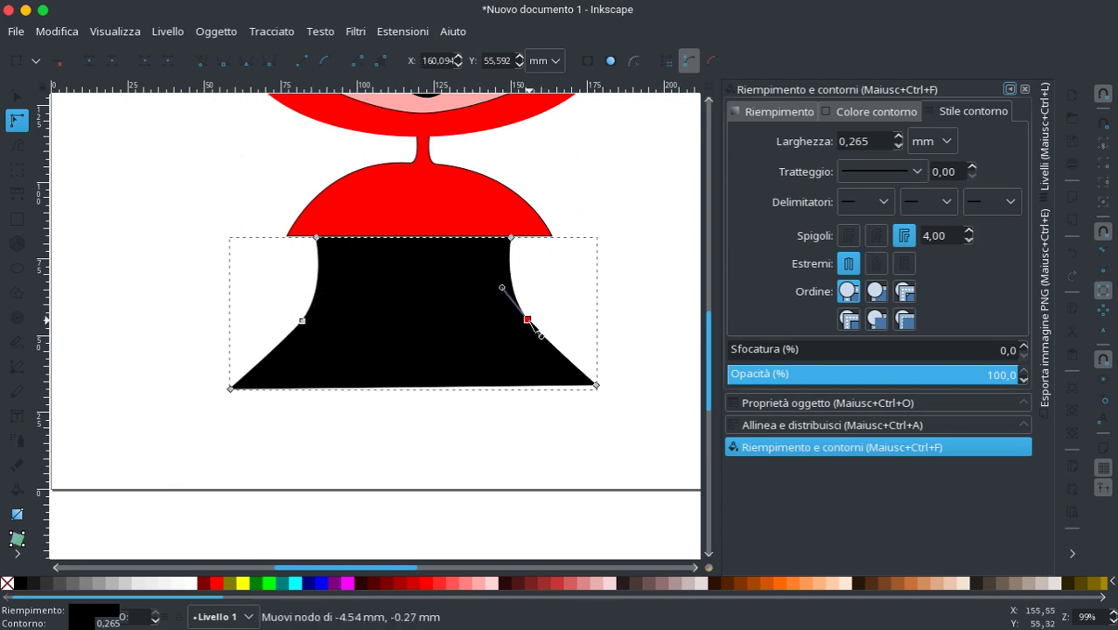
Step: Keep the dress's bottom-right node a sharp corner after briefly making it smooth
left_click(595, 384)
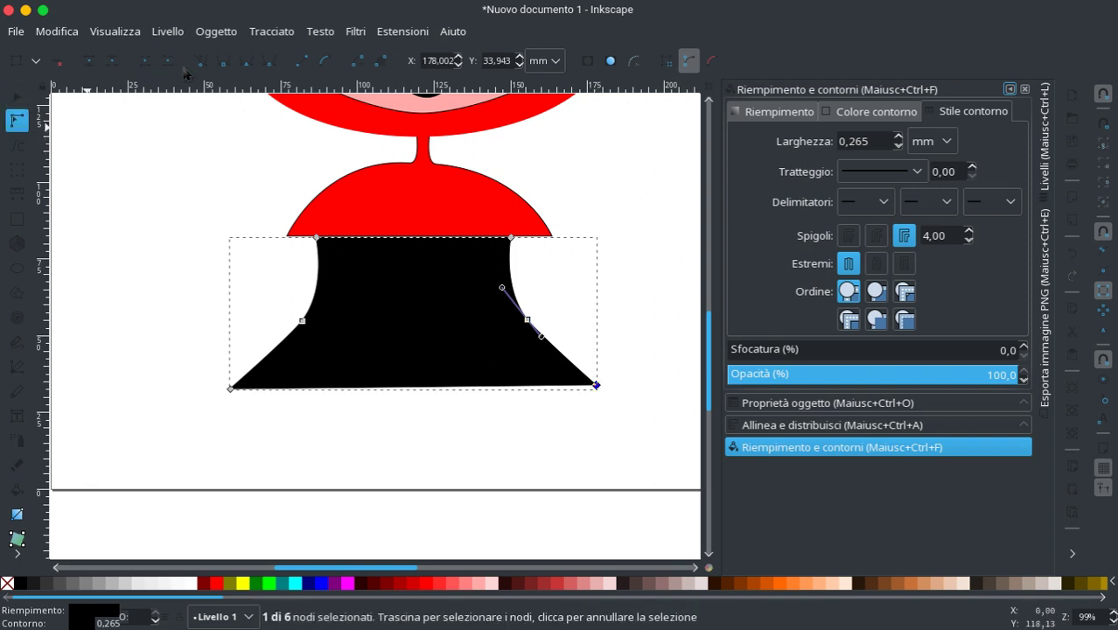
left_click(247, 63)
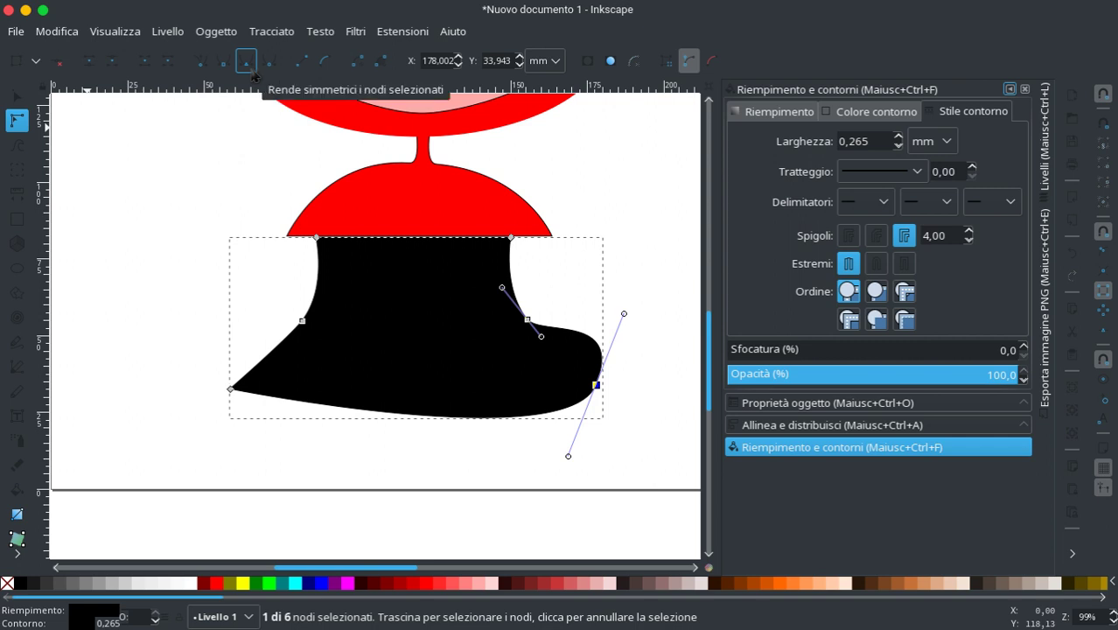
left_click(199, 63)
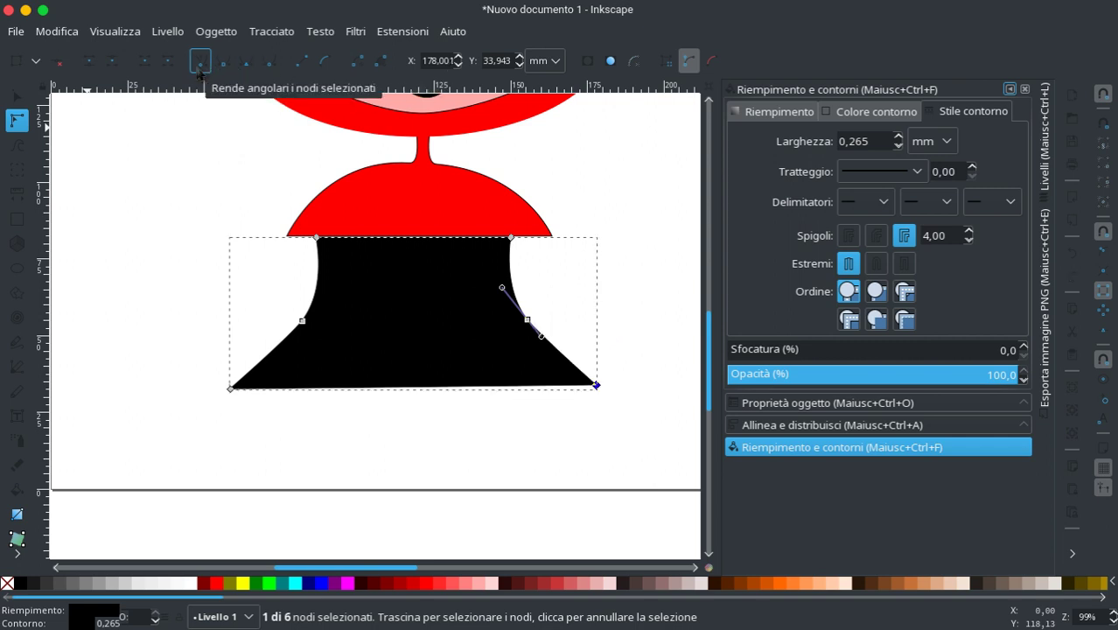
key("Escape")
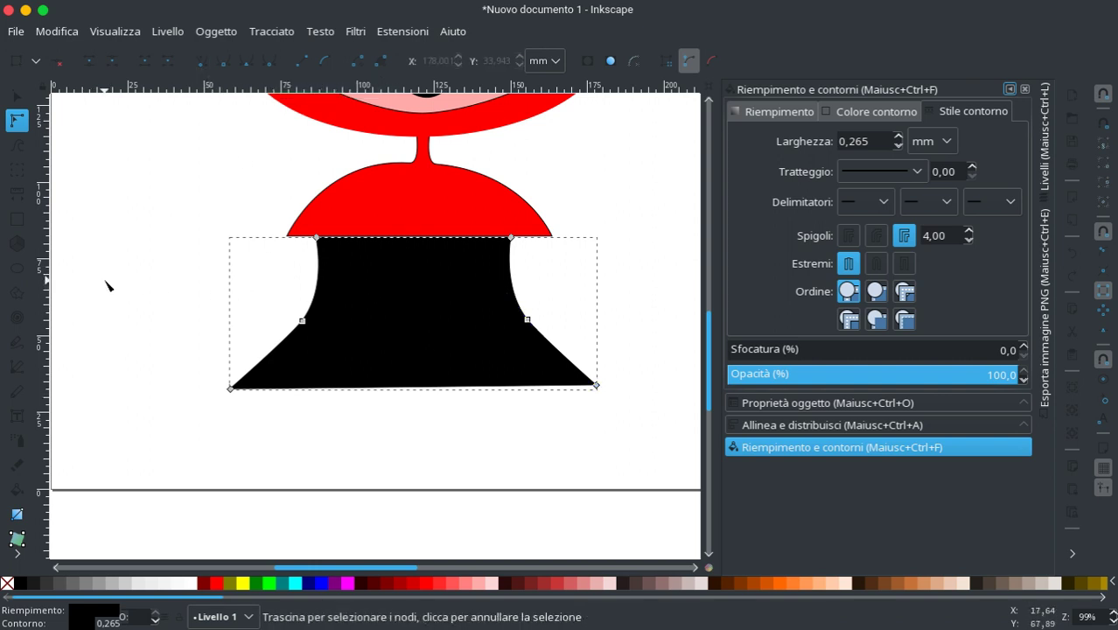
key("Escape")
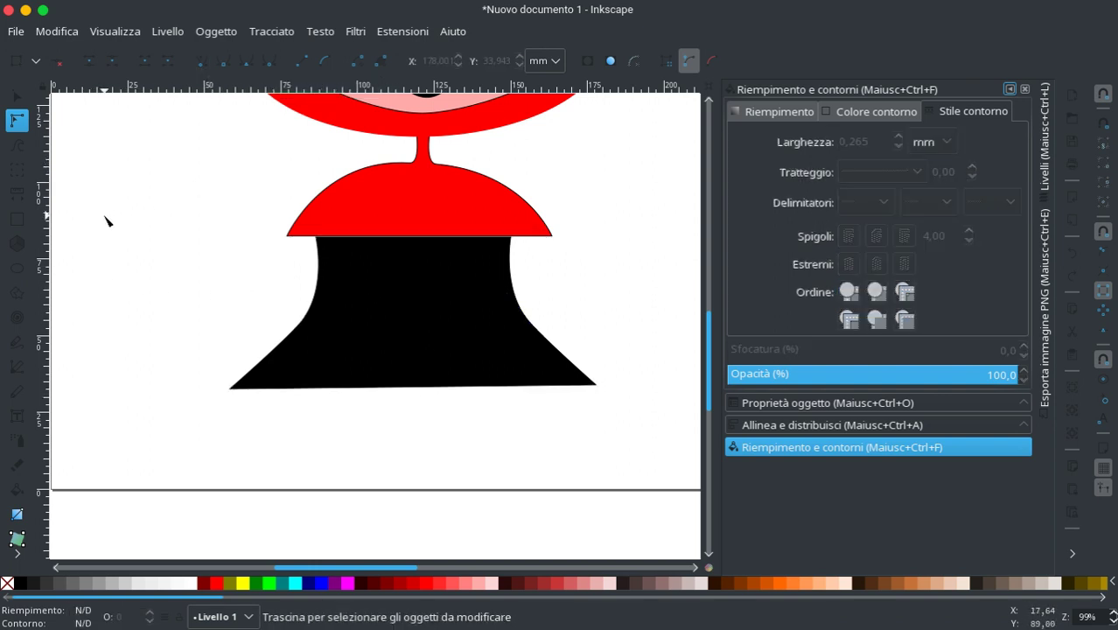
Step: Move the dress's top-left and top-right corners inward to narrow the top
left_click(339, 265)
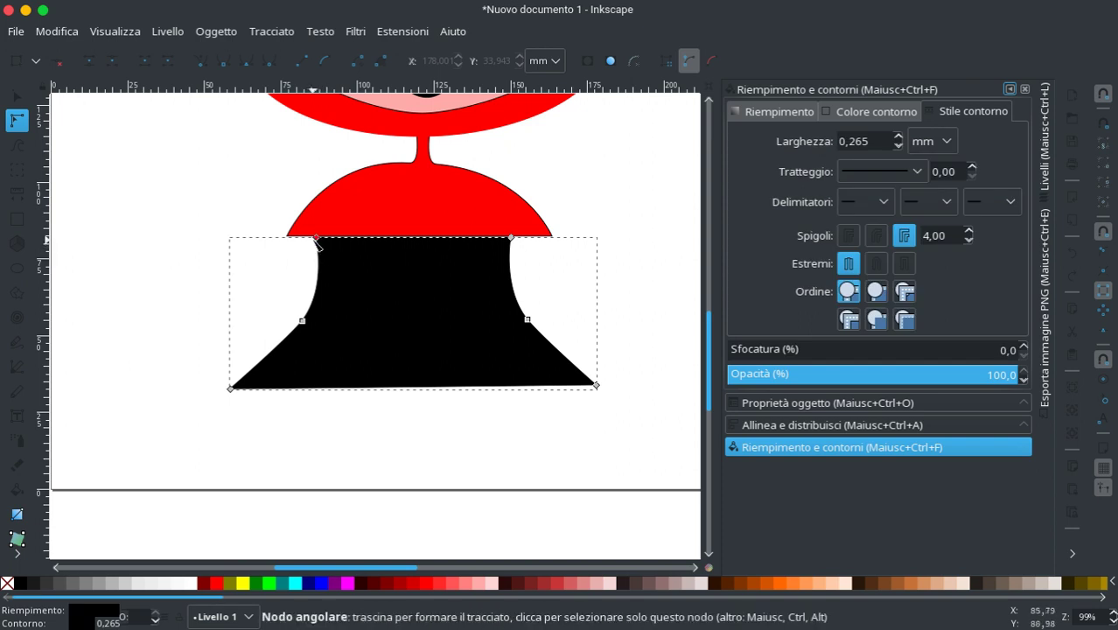
left_click_drag(319, 238, 337, 239)
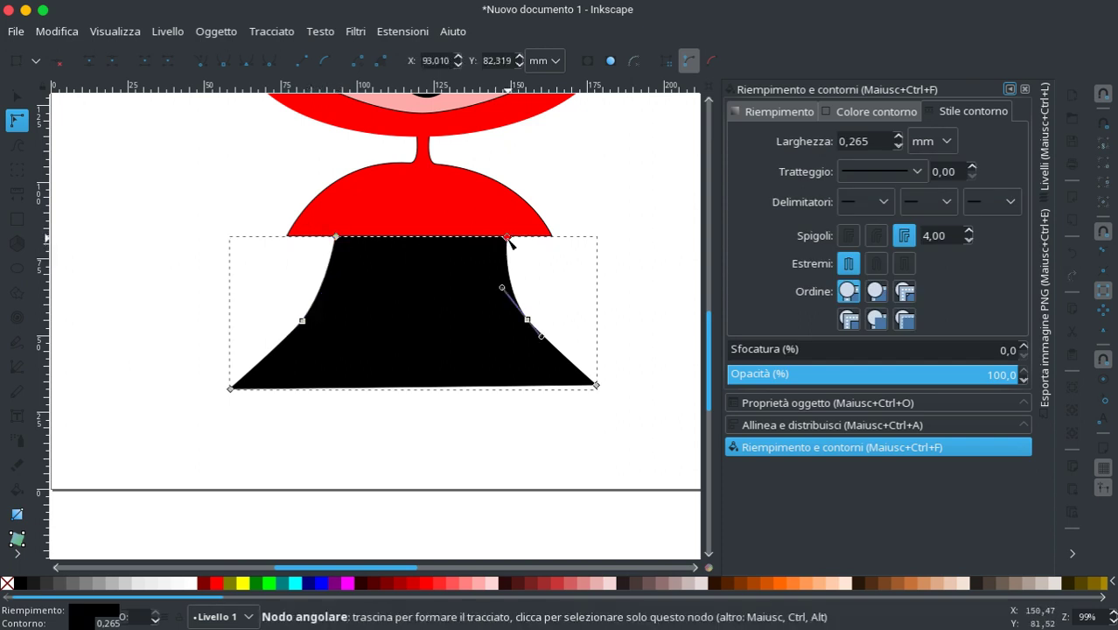
left_click_drag(512, 237, 495, 237)
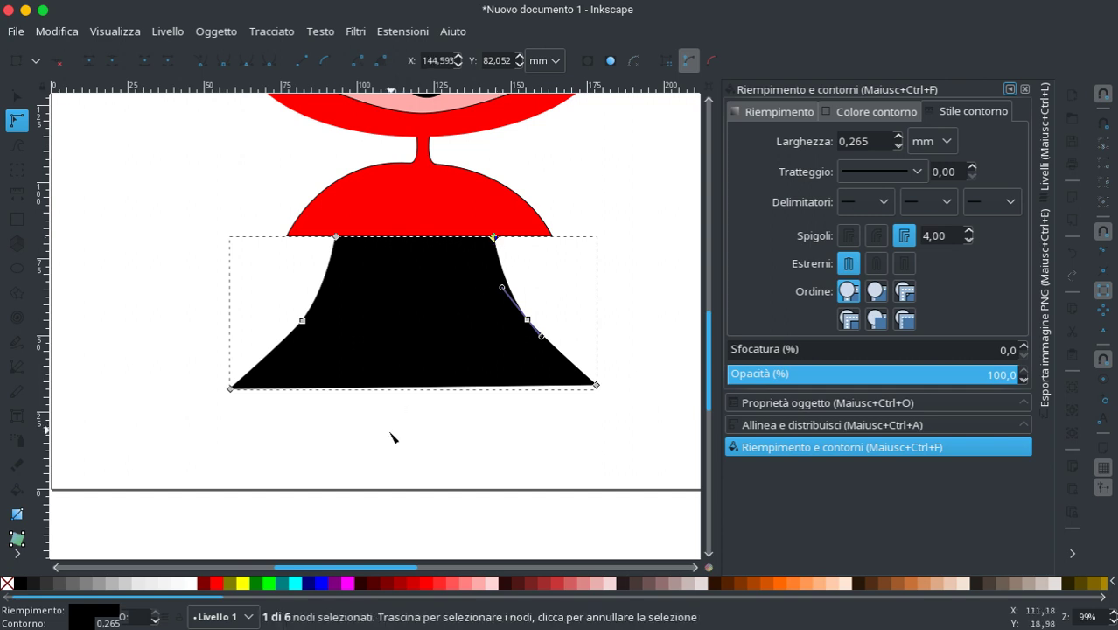
left_click(367, 446)
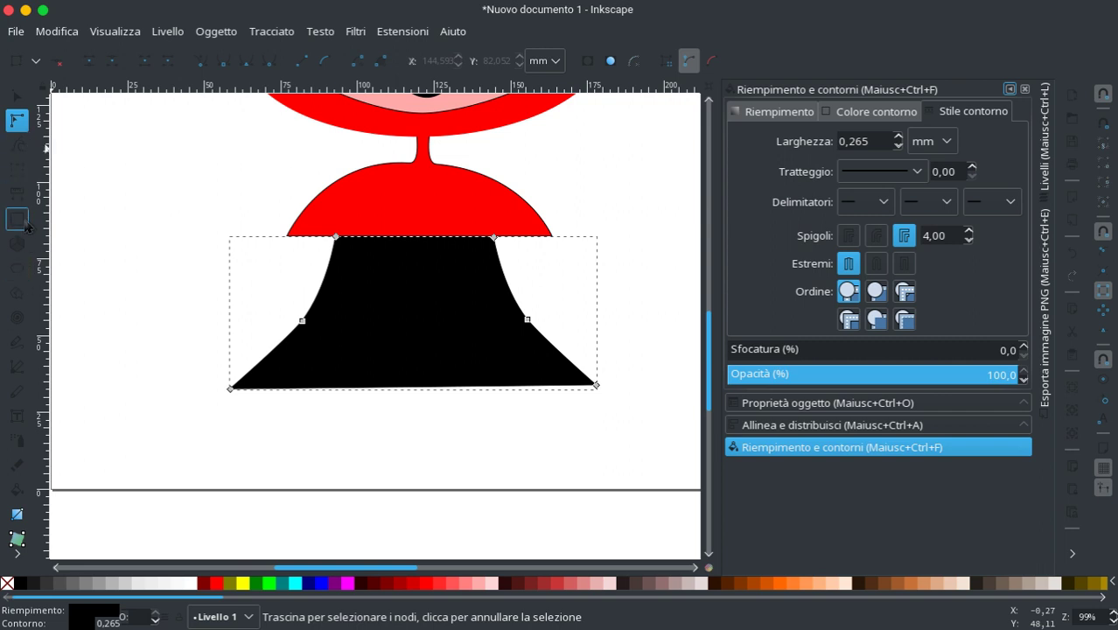
Step: Draw a first curved arm line with the Pen tool, then undo that attempt
left_click(16, 367)
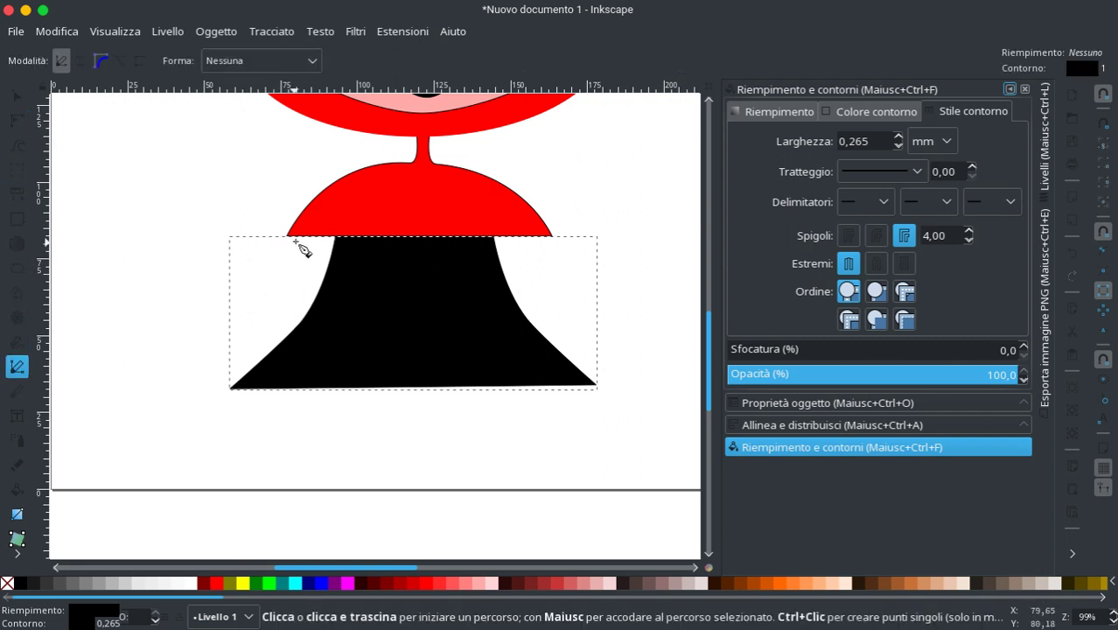
left_click_drag(308, 238, 220, 311)
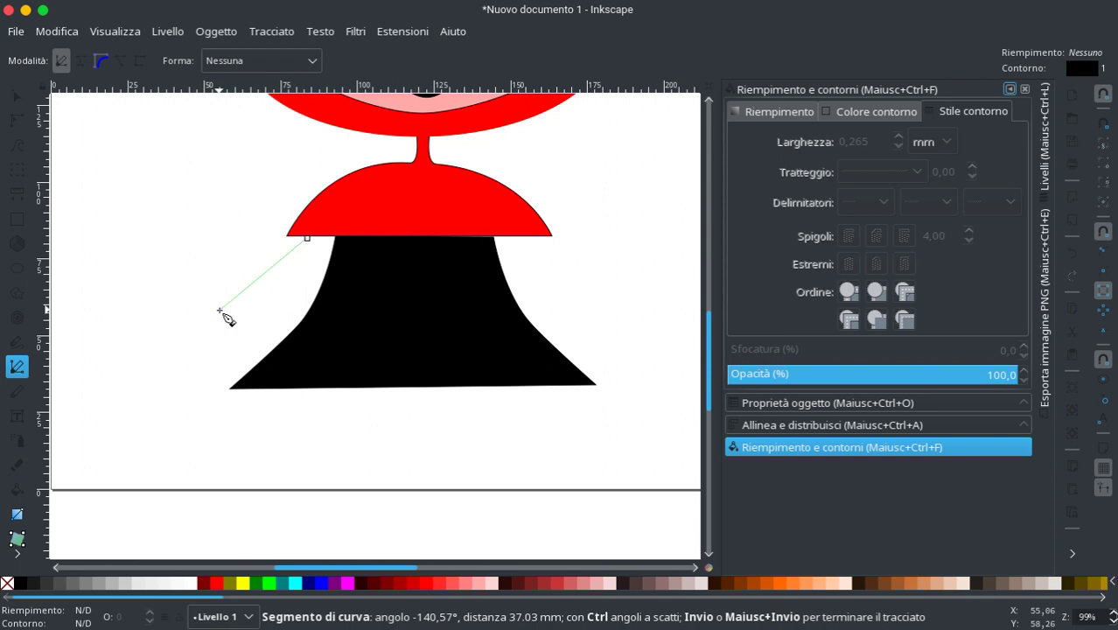
left_click(219, 310)
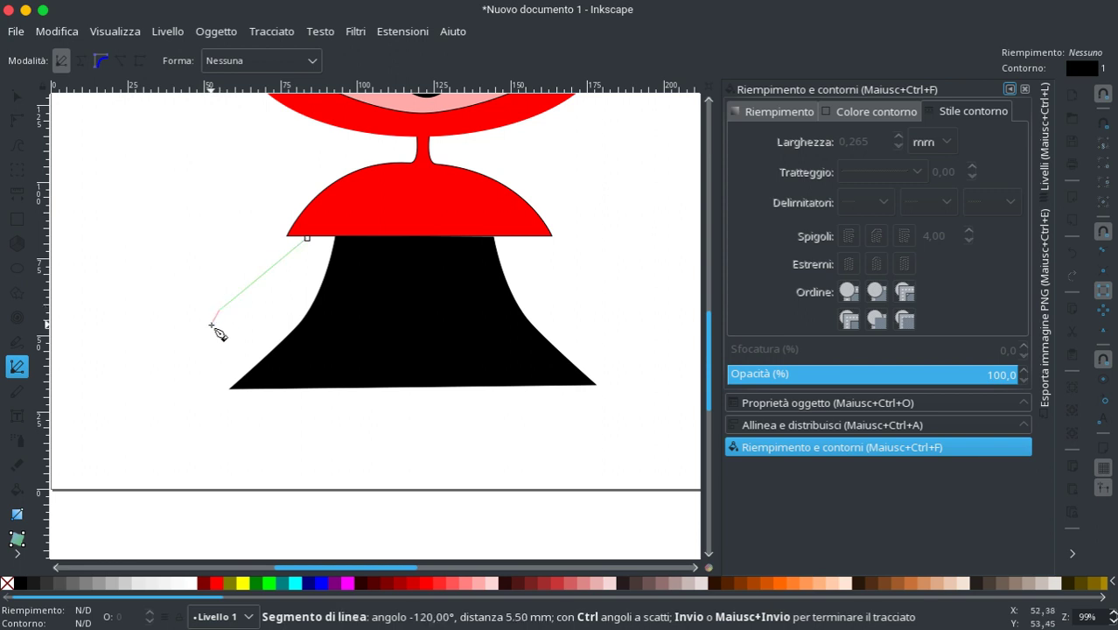
key("Return")
key("ctrl+z")
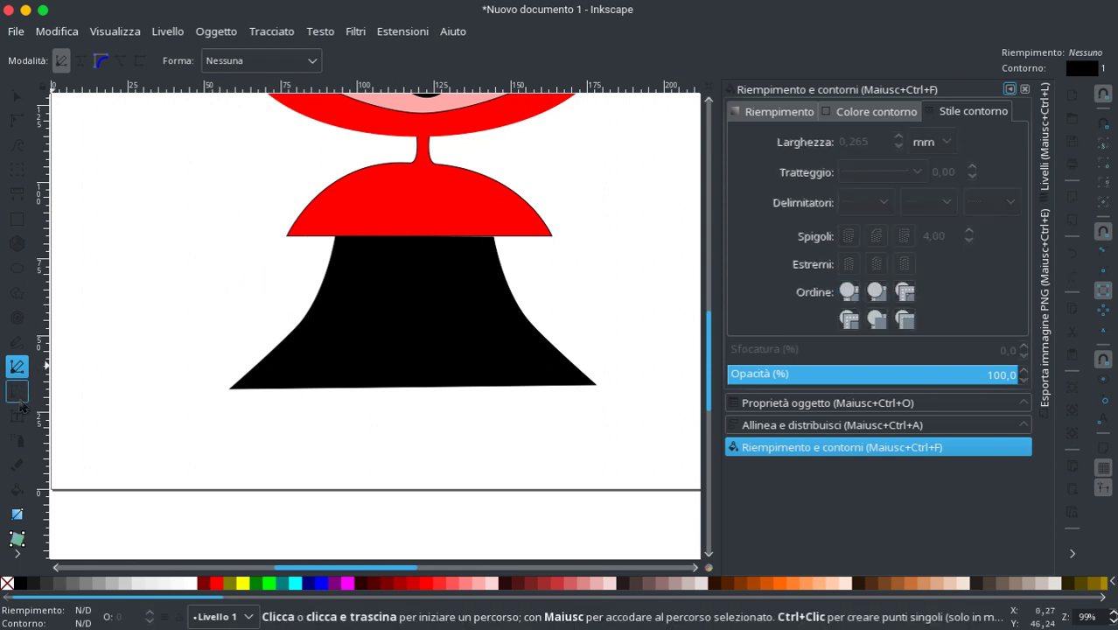
Step: Outline the arm from under the left shoulder down to the first fingers
left_click(310, 236)
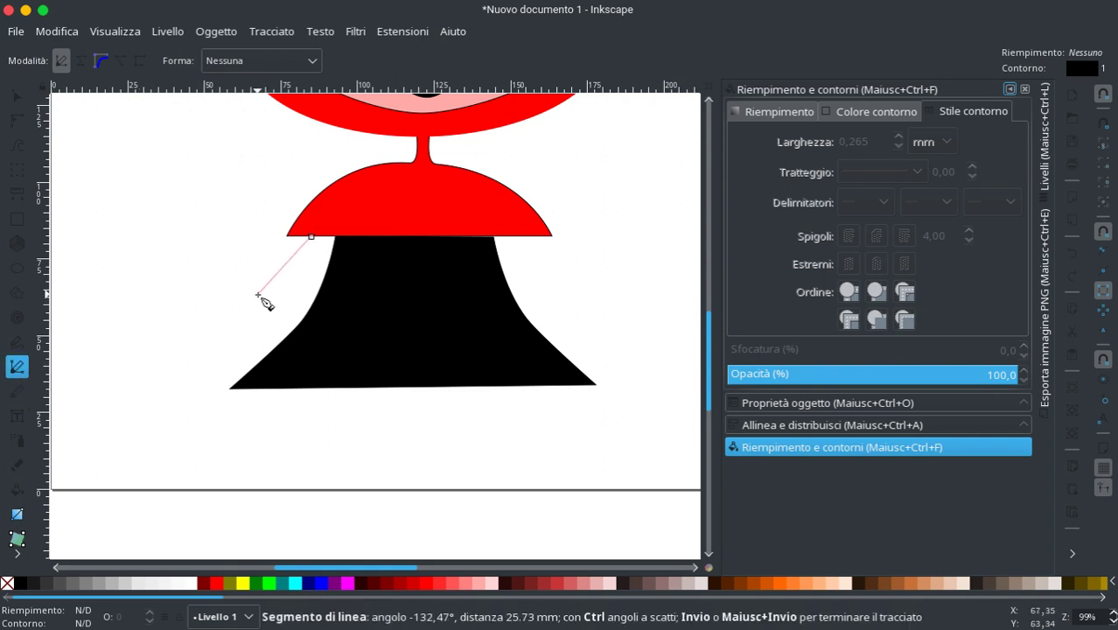
left_click(258, 295)
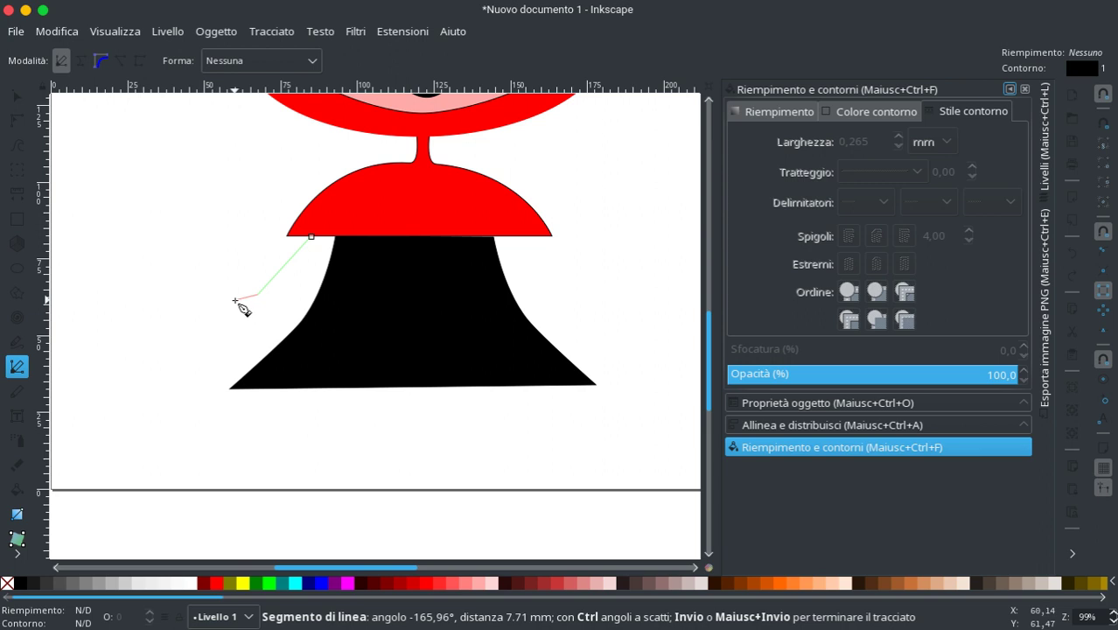
left_click(234, 301)
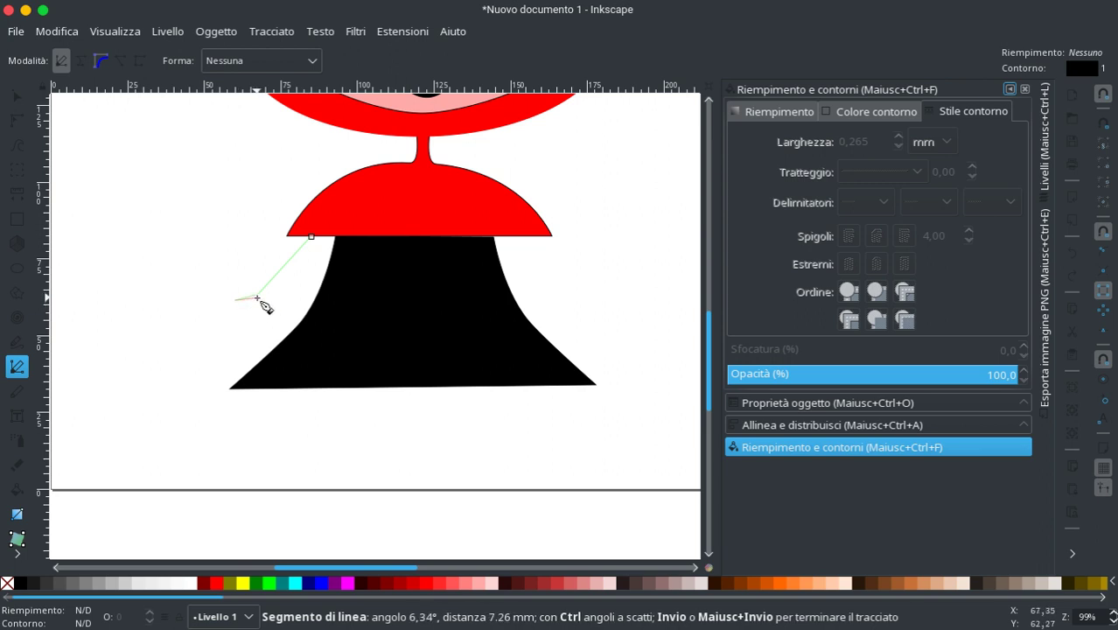
left_click(257, 300)
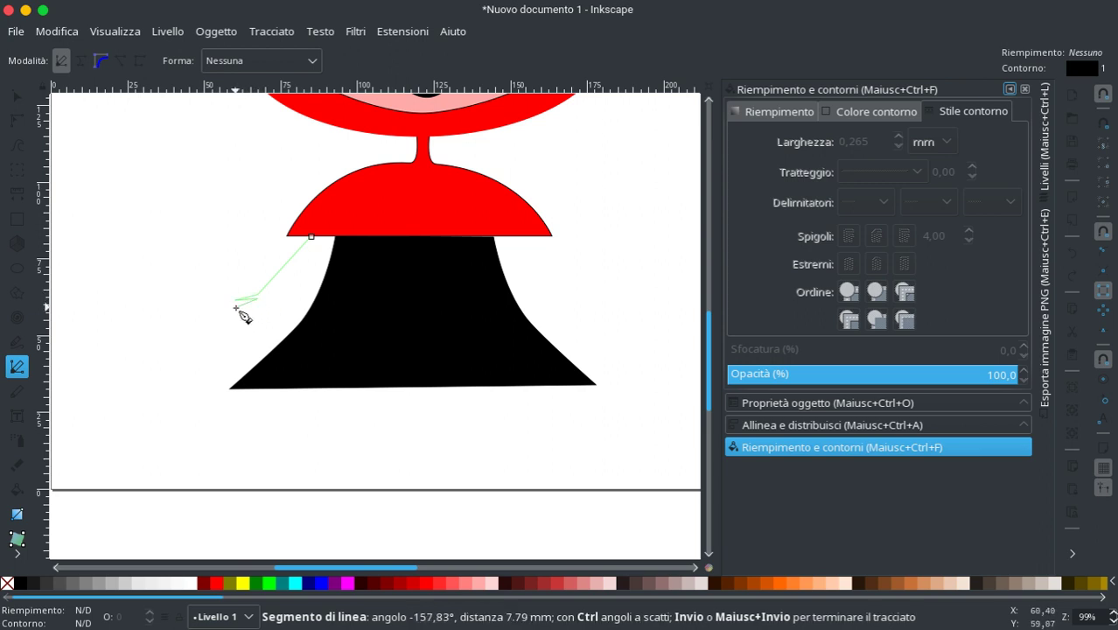
left_click(235, 307)
left_click(255, 302)
left_click(241, 318)
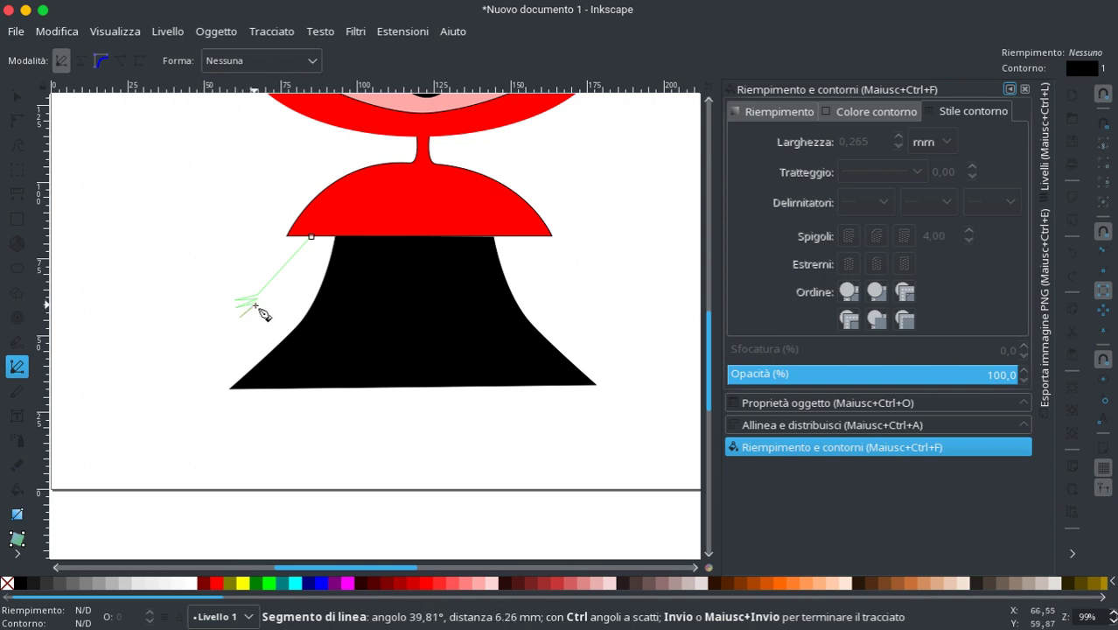
Step: Outline the remaining fingers and close the arm path at its starting node
left_click(260, 306)
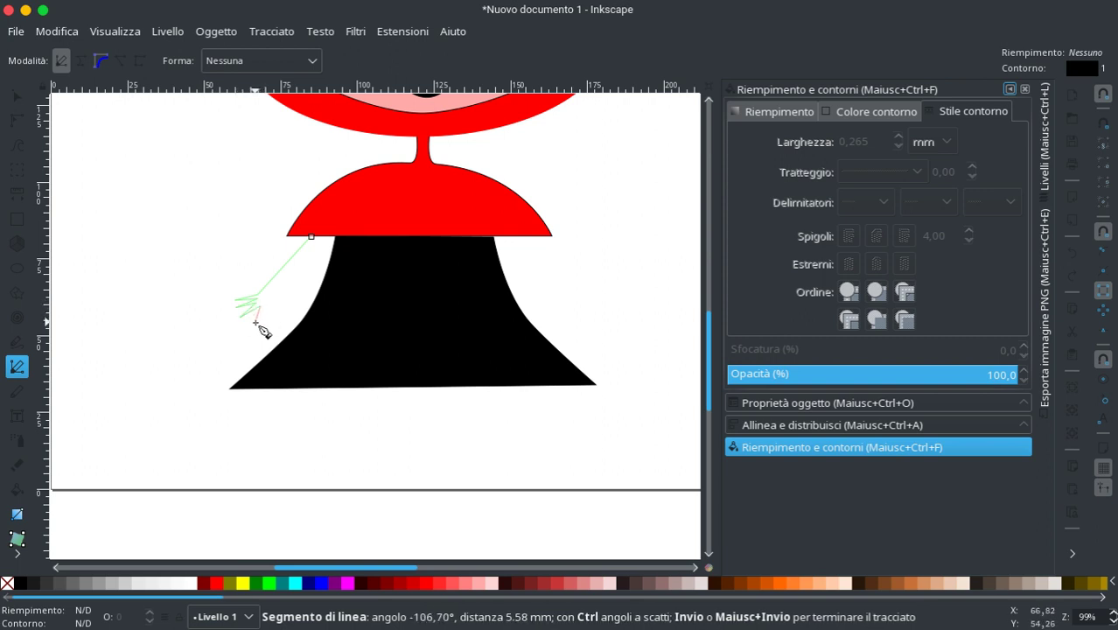
left_click(249, 324)
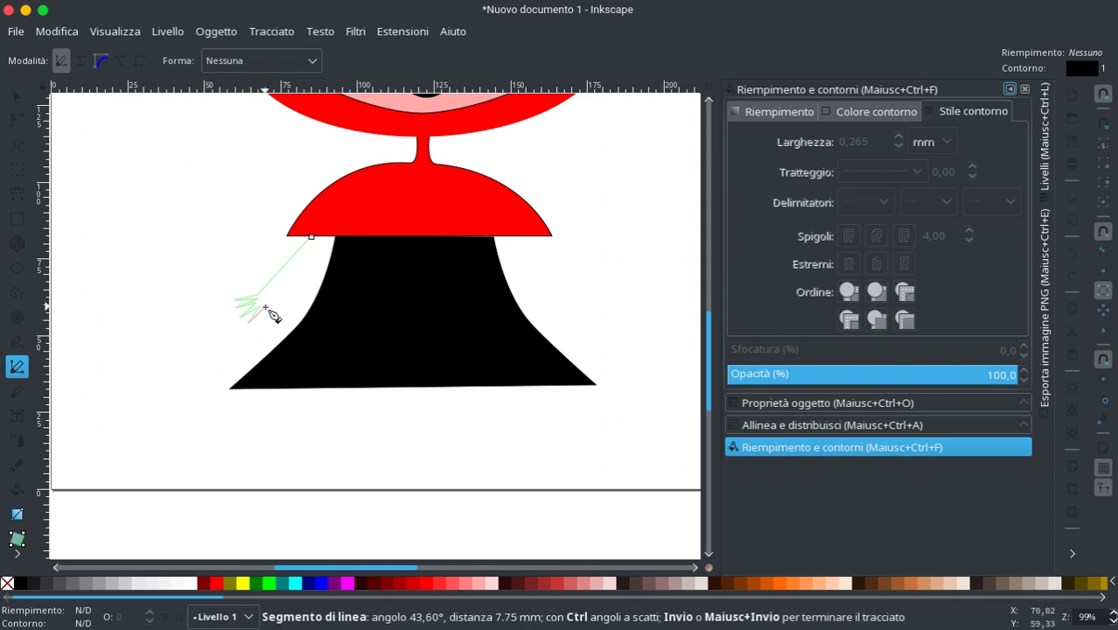
left_click(265, 307)
left_click(270, 318)
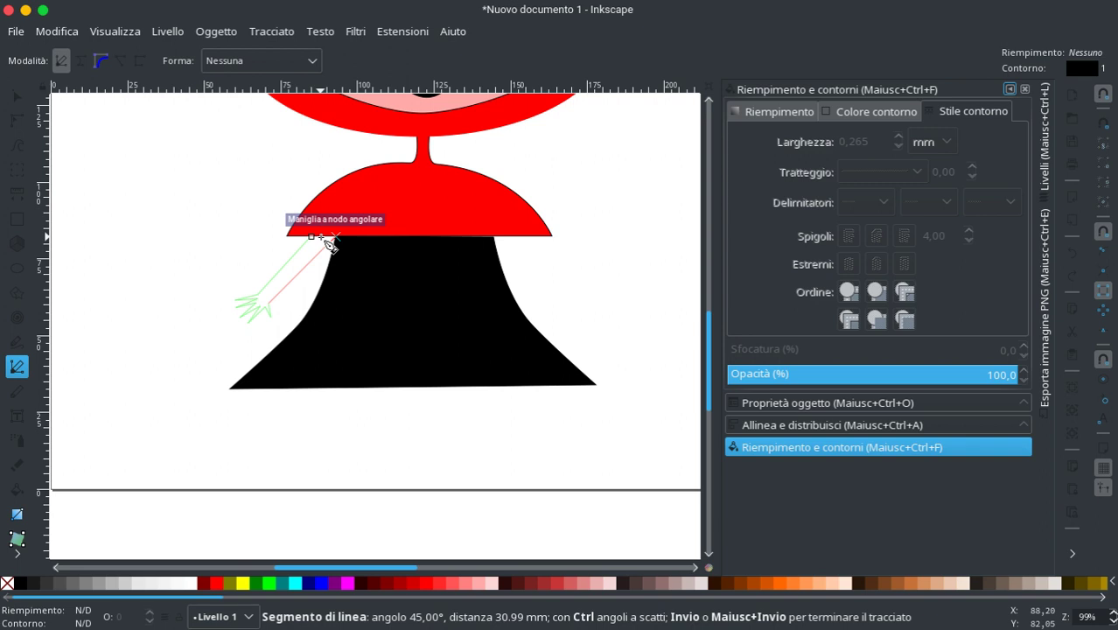
scroll(324, 243, "up", 2)
scroll(320, 319, "up", 2)
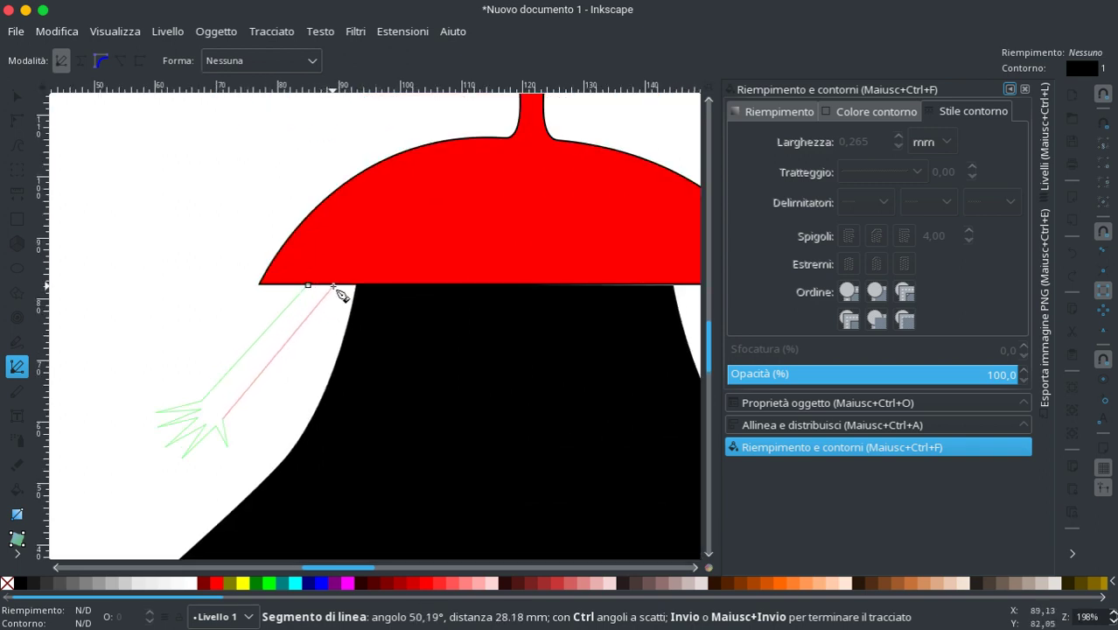
left_click(333, 285)
left_click(307, 284)
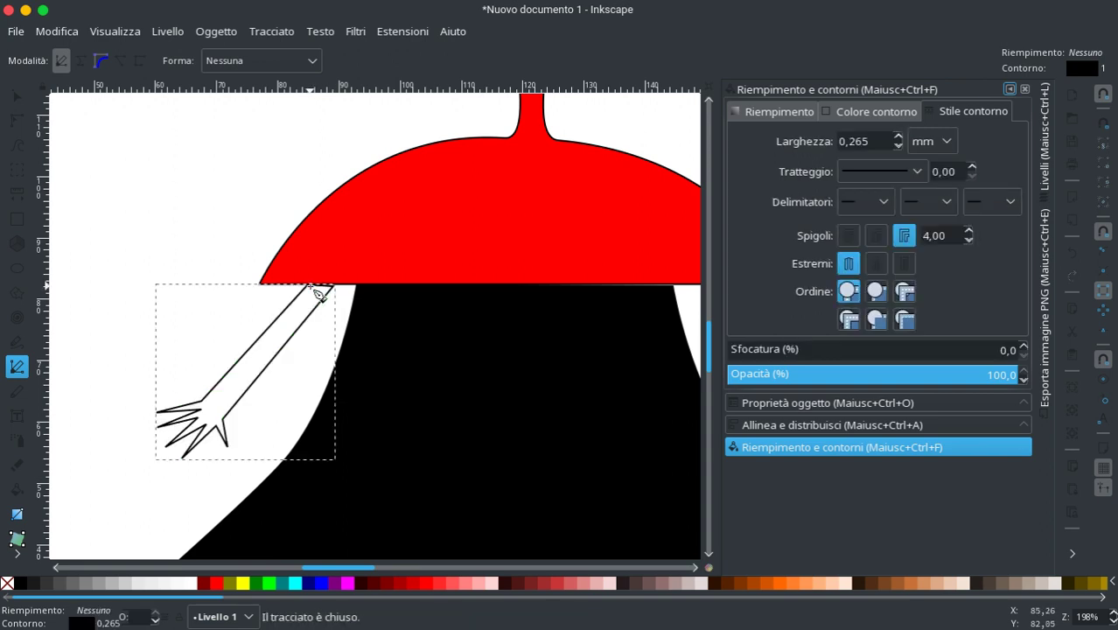
Step: Give the arm outline a salmon-pink #DE8787 stroke and matching fill
scroll(214, 325, "down", 3)
scroll(214, 325, "down", 1)
scroll(213, 325, "down", 3)
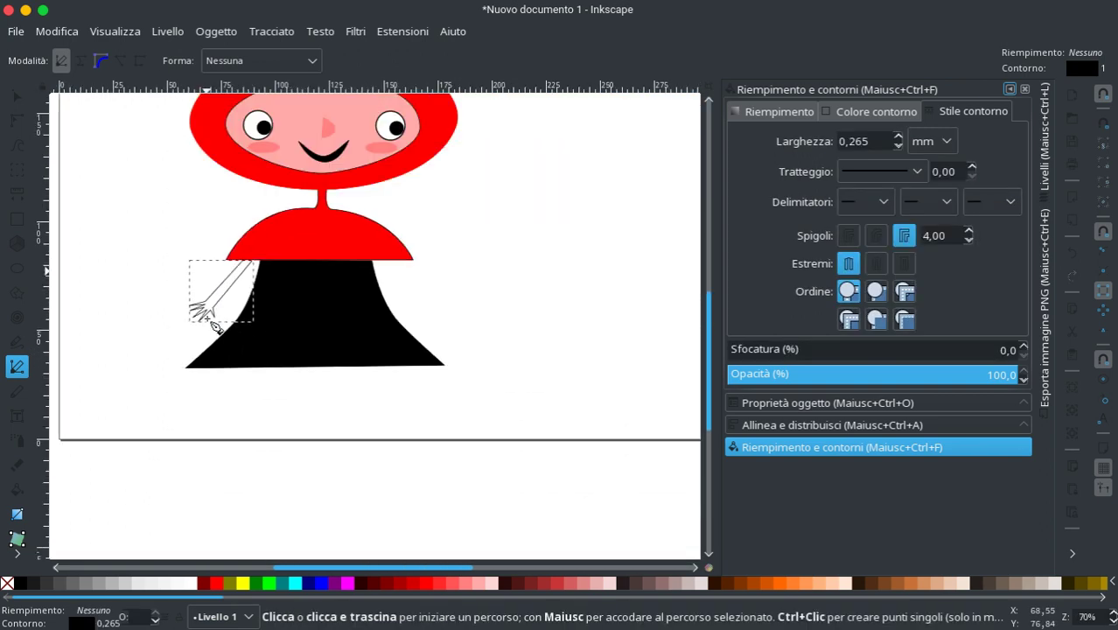
scroll(214, 327, "up", 3)
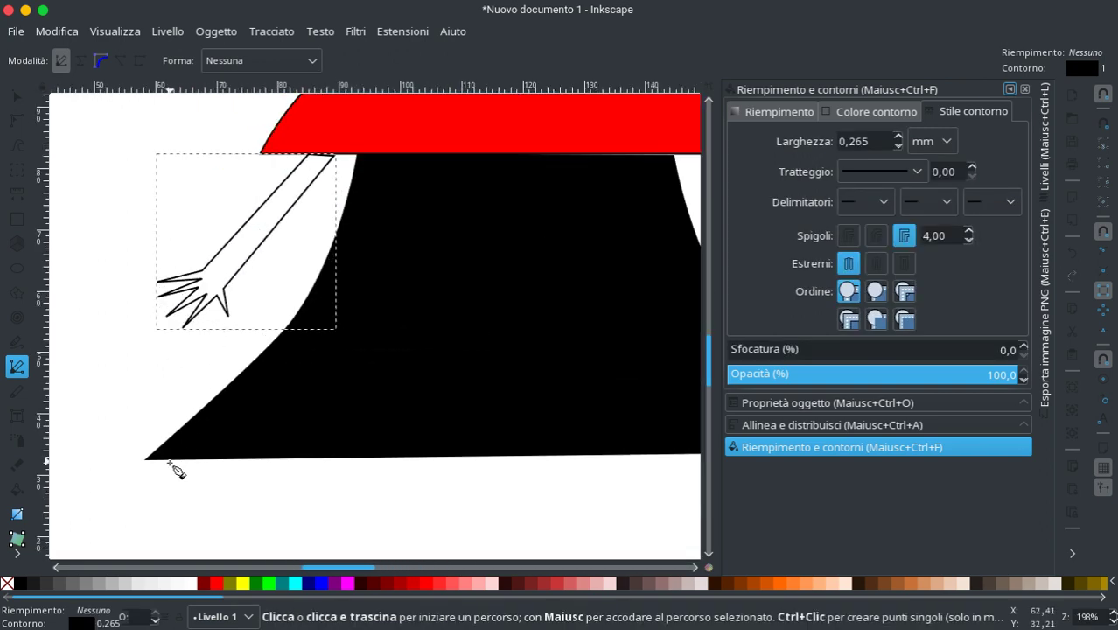
scroll(582, 400, "down", 1)
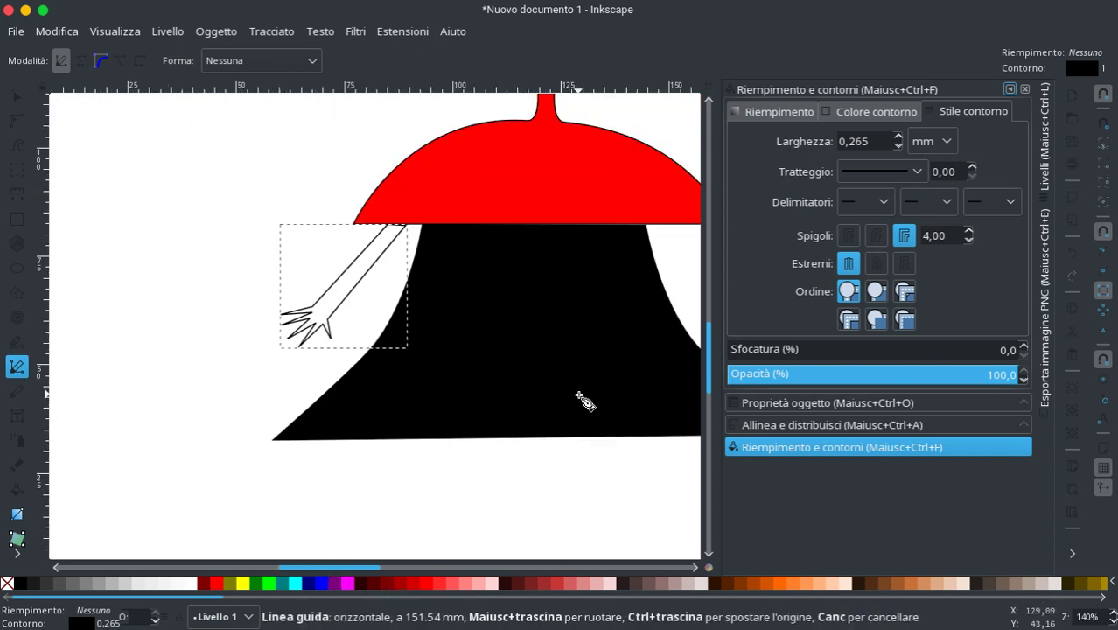
scroll(581, 400, "down", 1)
right_click(583, 586)
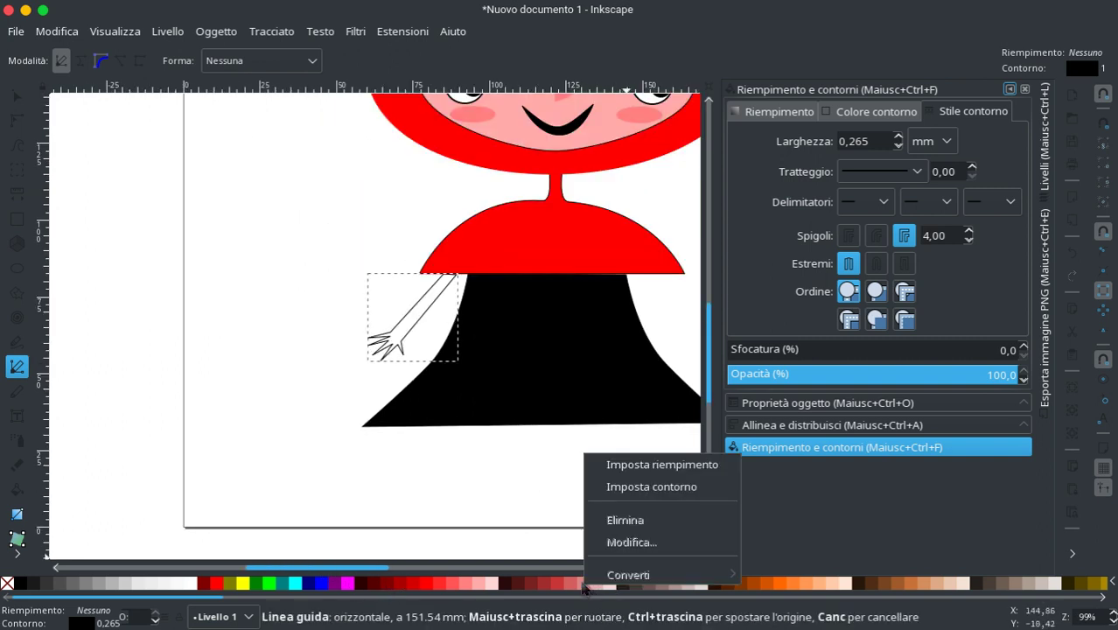
left_click(617, 486)
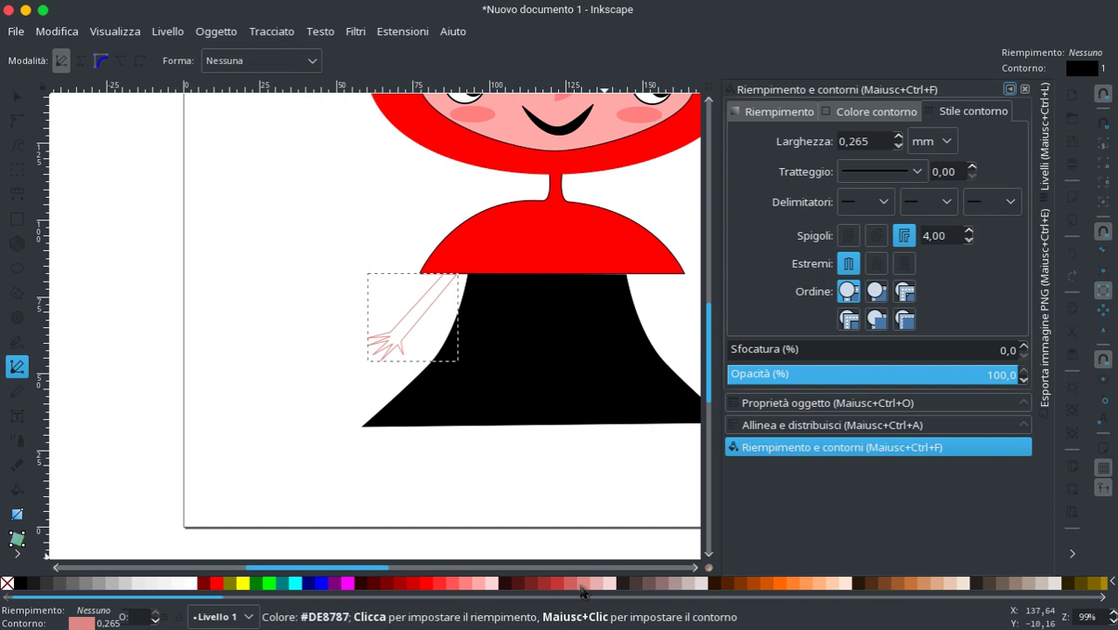
right_click(581, 584)
left_click(616, 468)
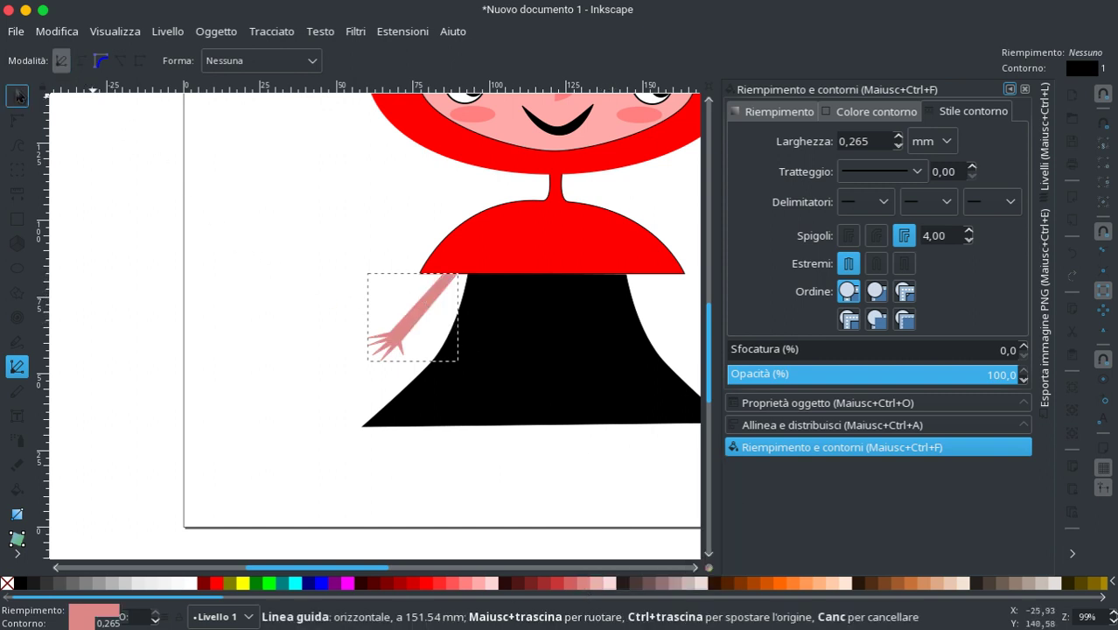
left_click(17, 95)
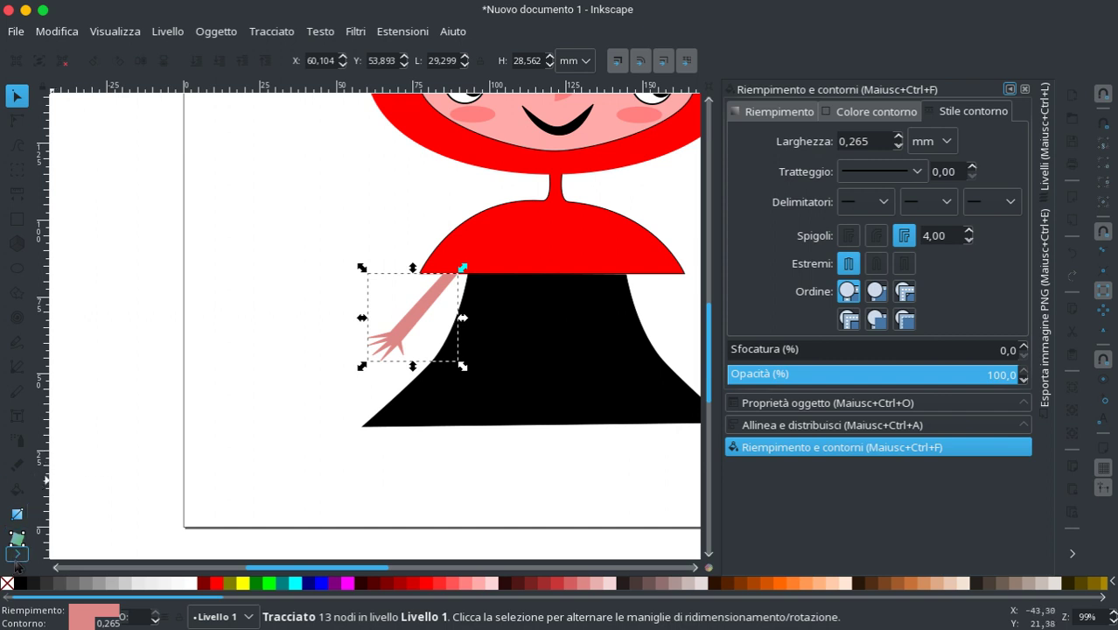
Step: Use the Dropper to give the arm the face's pale pink (#ffaaaa) fill
left_click(16, 554)
left_click(46, 560)
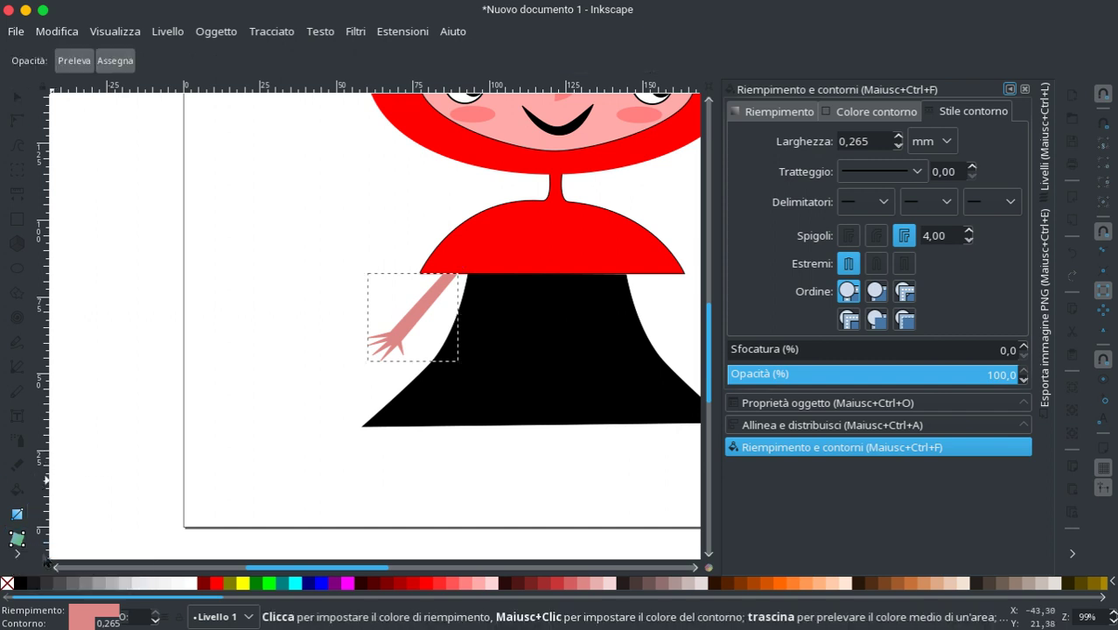
left_click(515, 130)
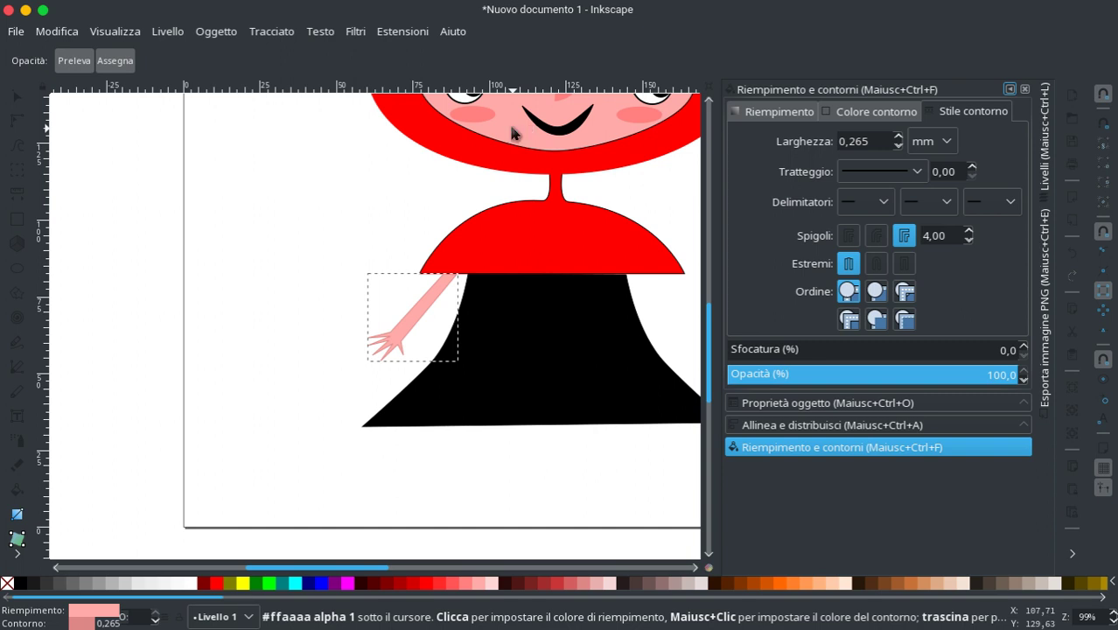
right_click(513, 132)
left_click(426, 306)
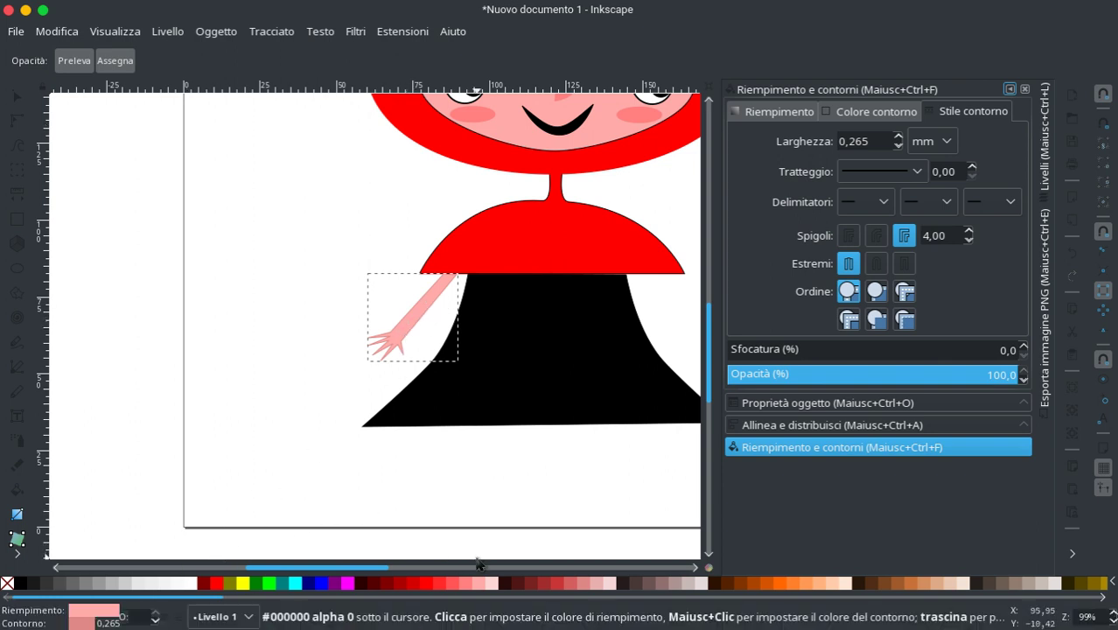
Step: Set the arm's outline colour to the same pink, ffaaaa
left_click(85, 610)
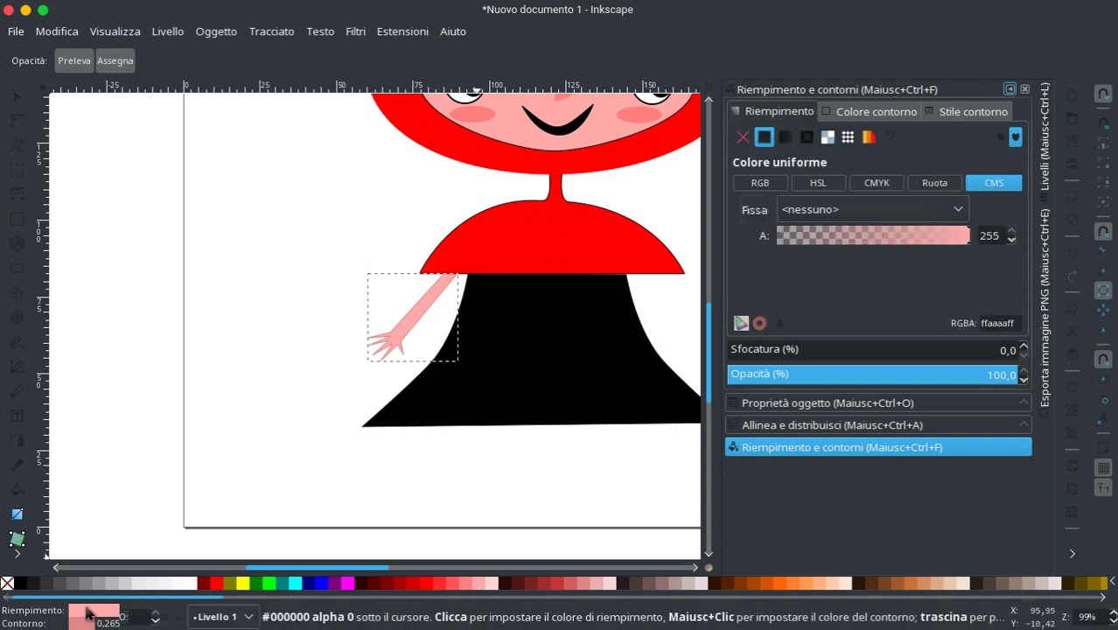
left_click(81, 623)
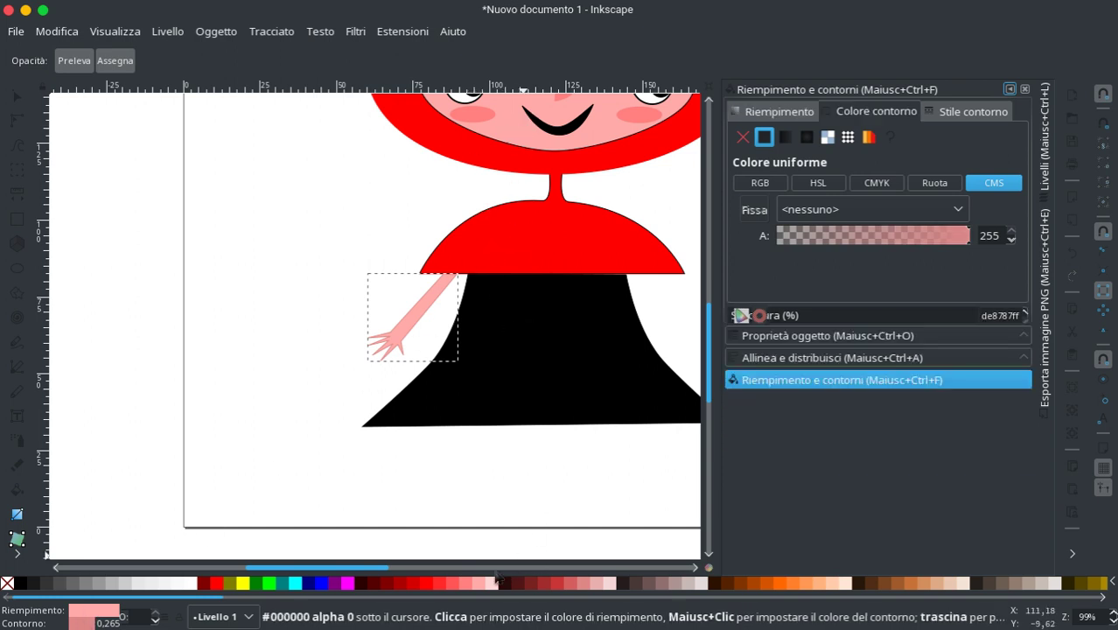
right_click(472, 584)
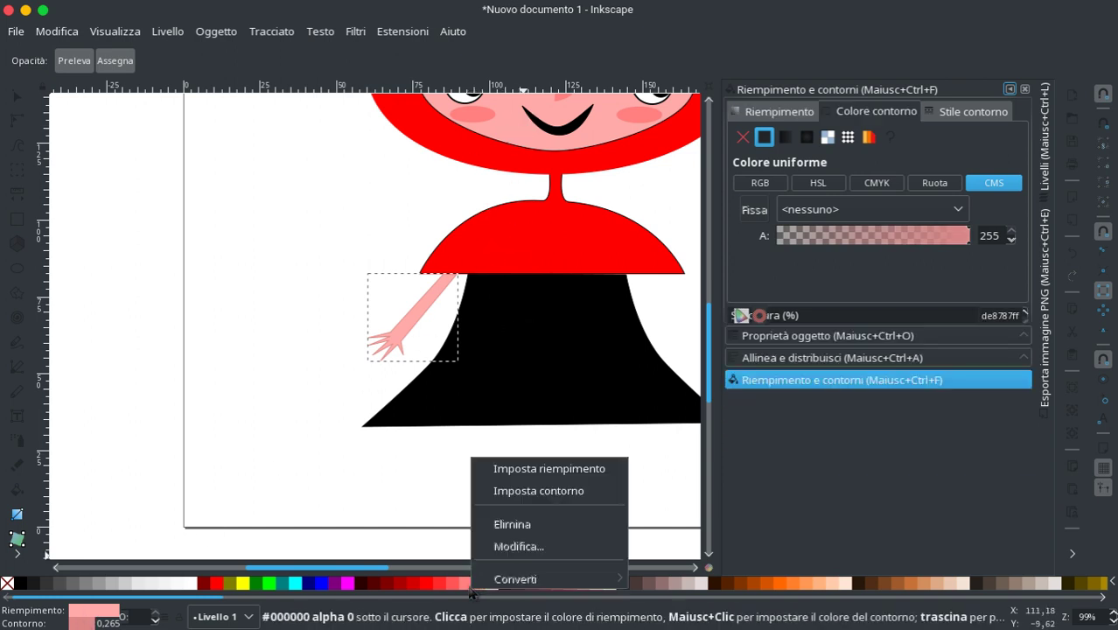
left_click(552, 495)
right_click(481, 586)
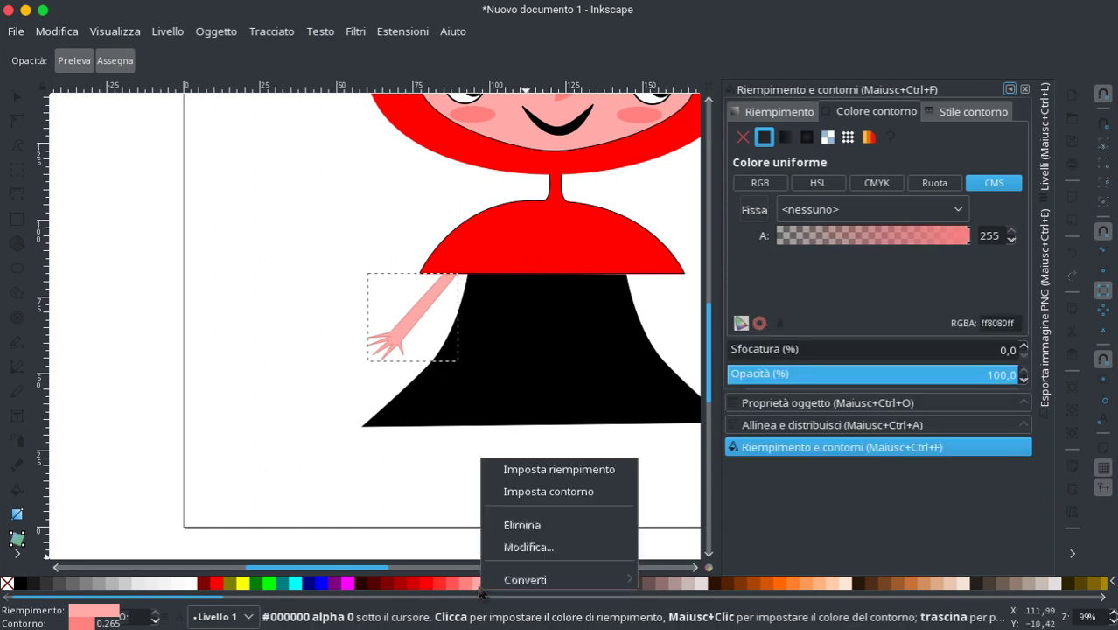
left_click(544, 493)
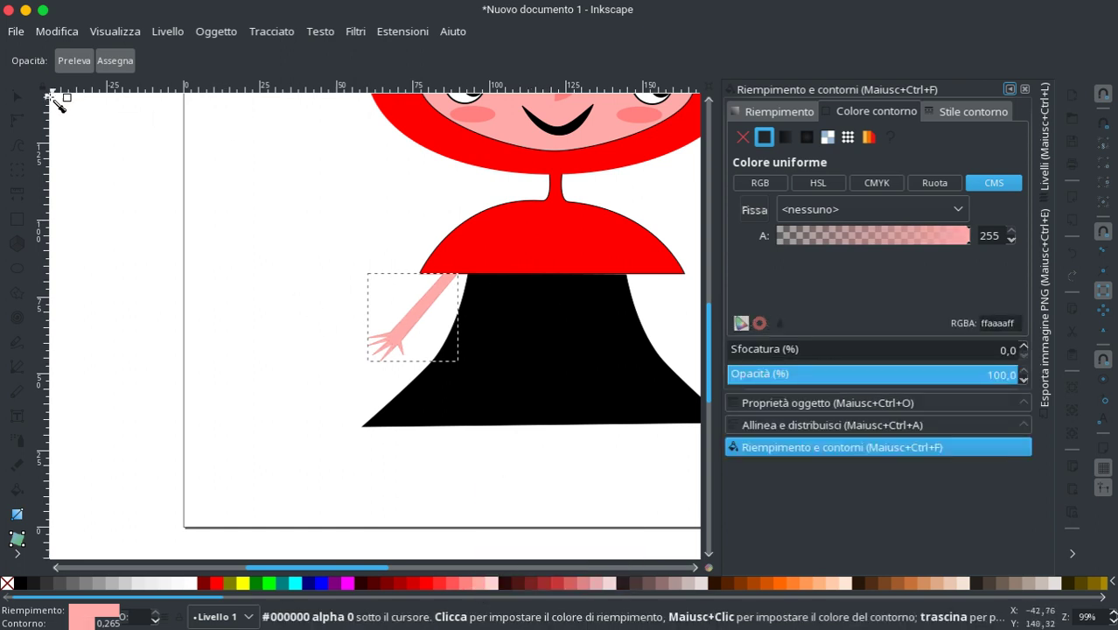
key("s")
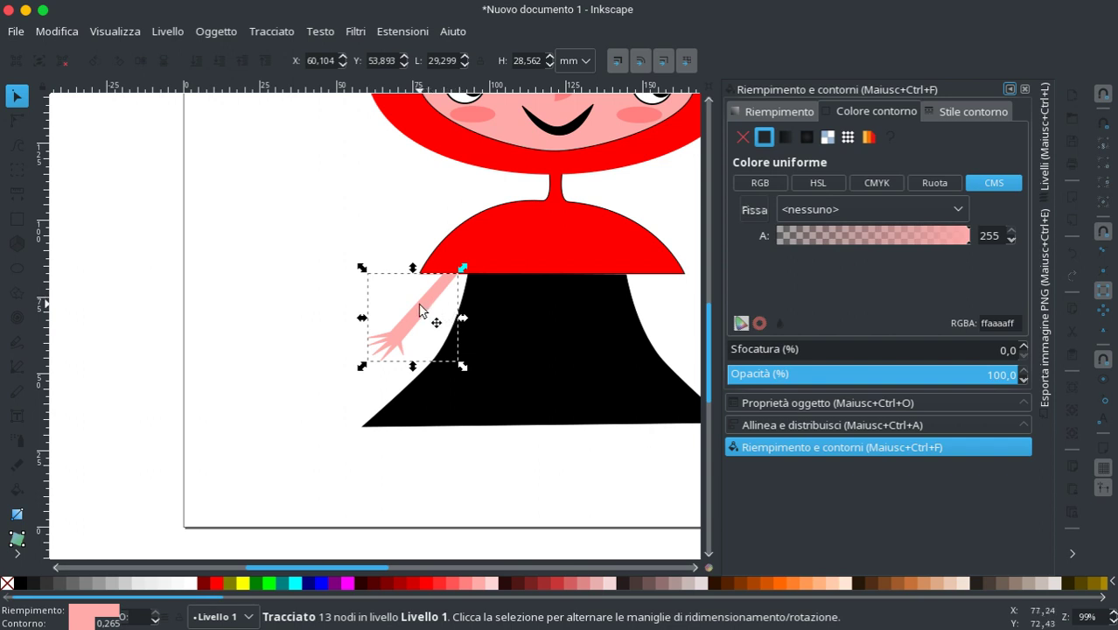
Step: Move the pink arm to the left shoulder and lower it beneath the red shirt
mouse_move(420, 308)
left_mouse_down()
mouse_move(450, 278)
mouse_move(442, 287)
left_mouse_up()
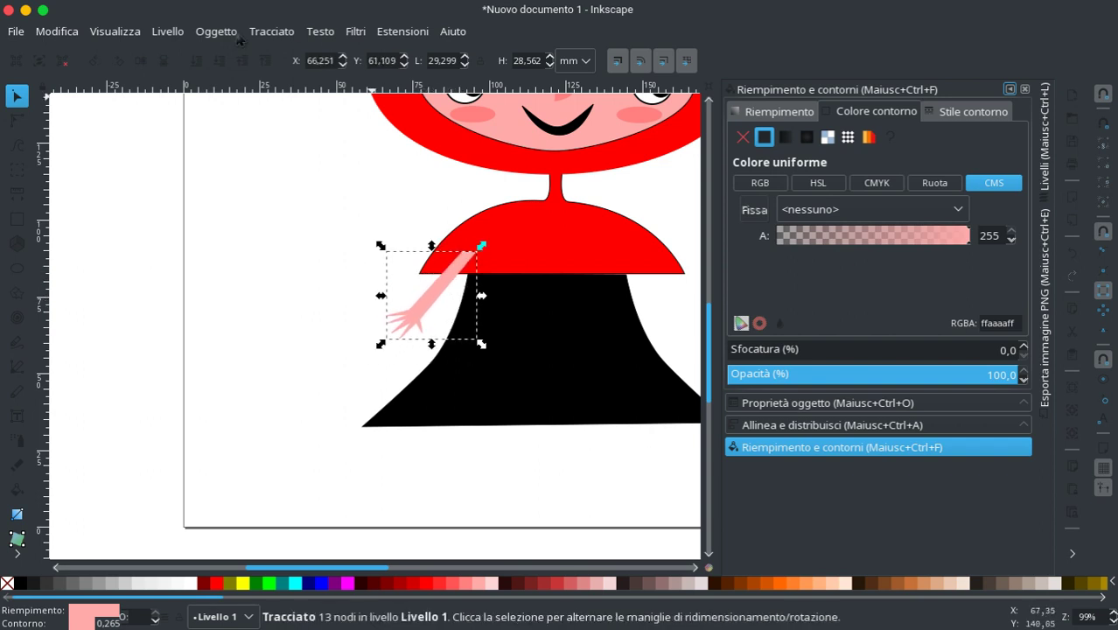
key("Page_Down")
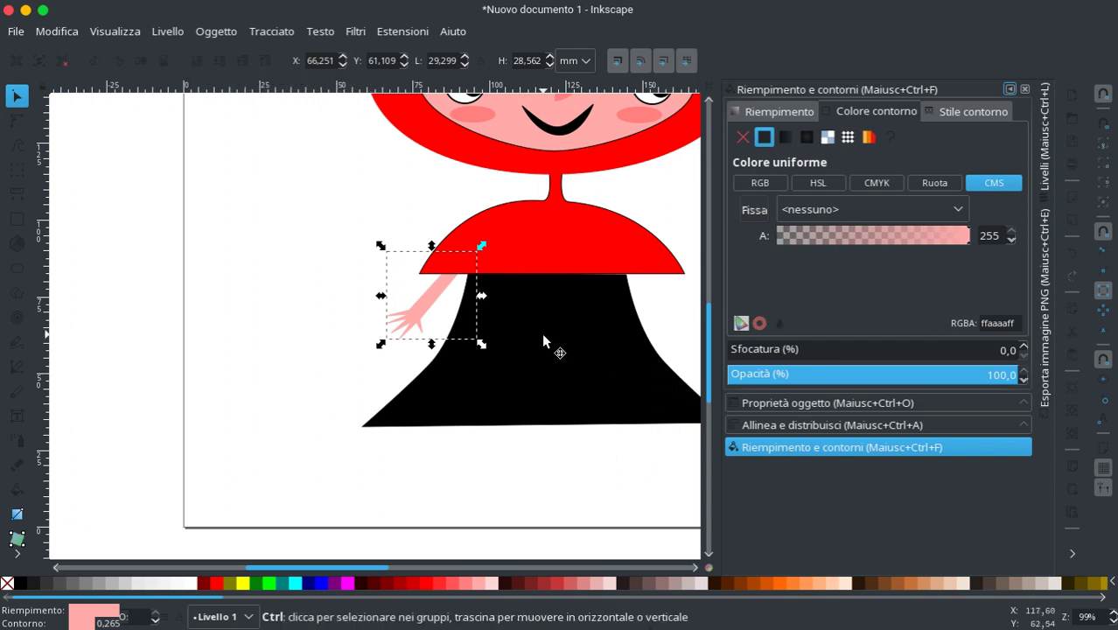
scroll(542, 332, "down", 2)
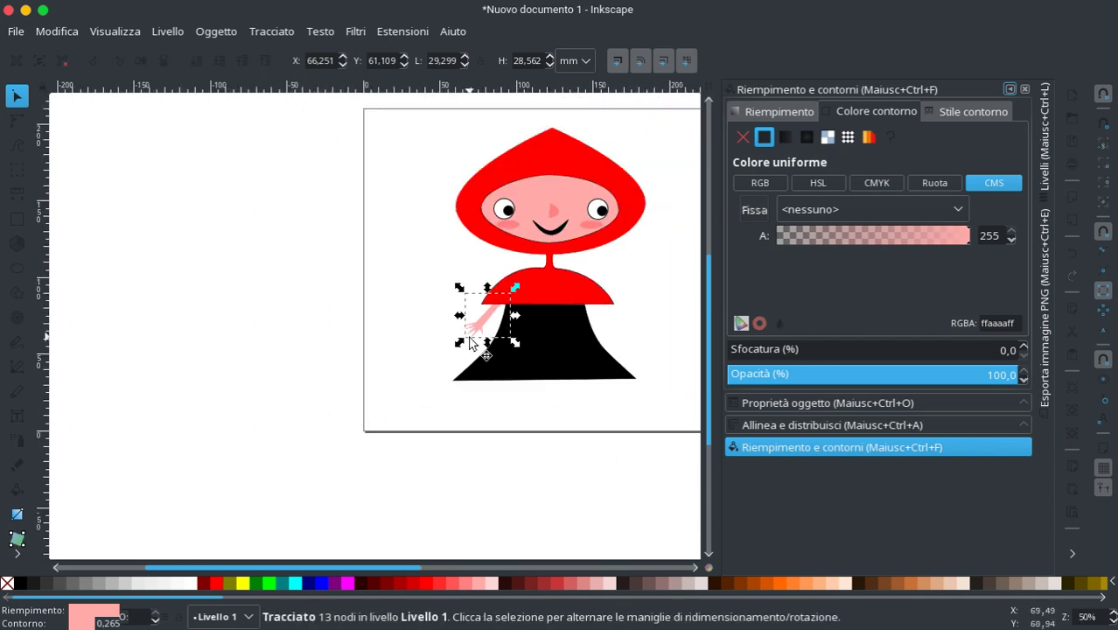
mouse_move(480, 316)
left_mouse_down()
mouse_move(482, 327)
mouse_move(490, 306)
mouse_move(456, 368)
mouse_move(475, 365)
mouse_move(484, 339)
mouse_move(479, 406)
left_mouse_up()
scroll(483, 317, "up", 4)
scroll(475, 366, "down", 3)
scroll(483, 337, "up", 5, "ctrl")
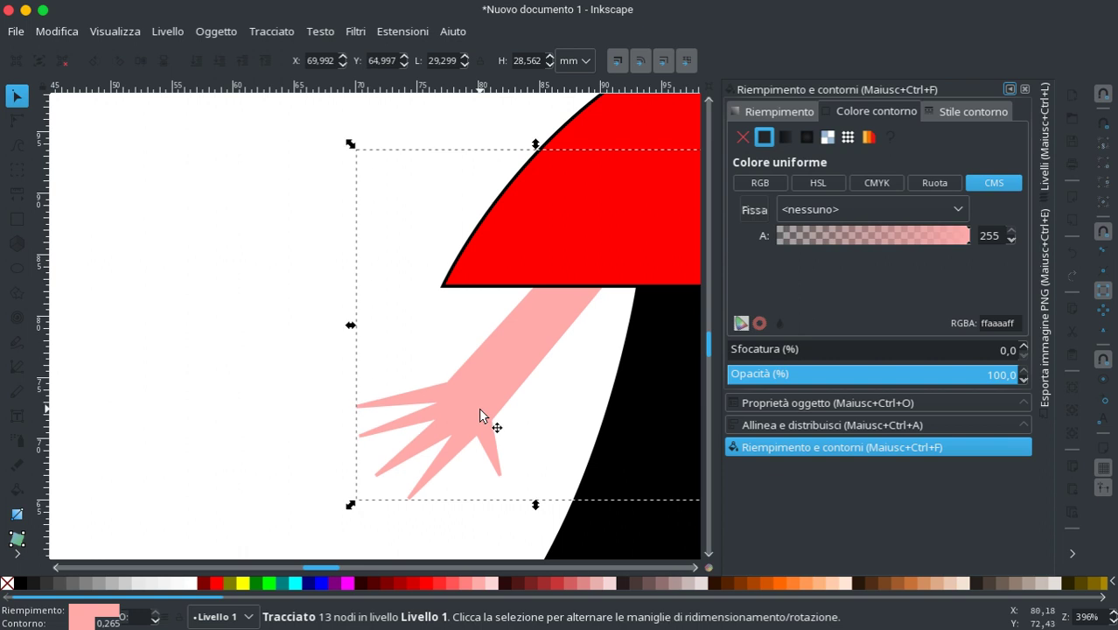
scroll(479, 412, "down", 7, "ctrl")
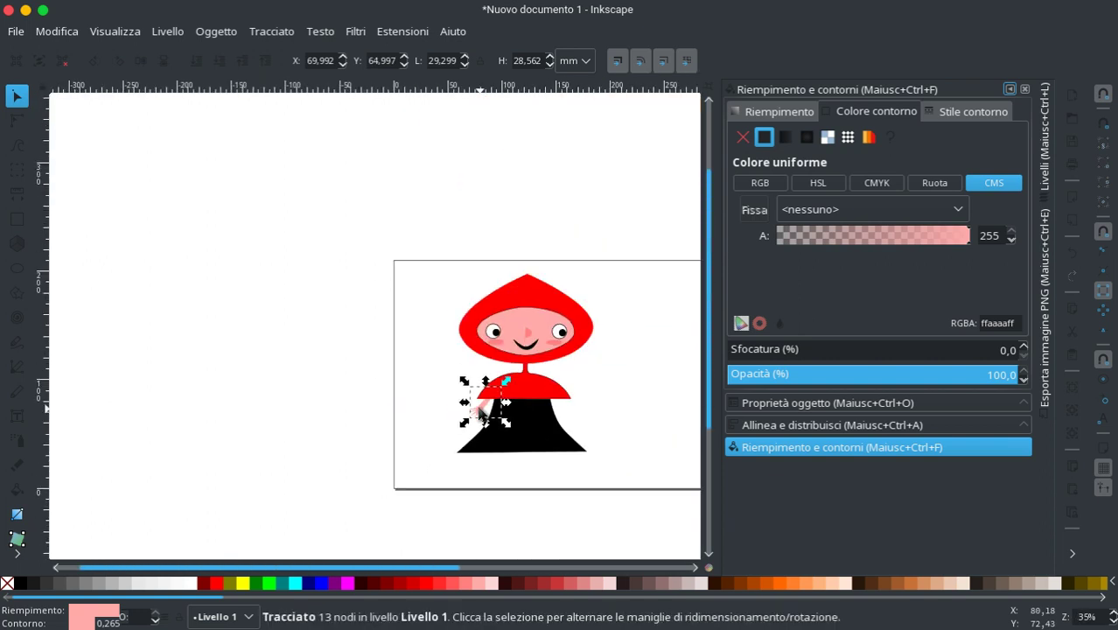
left_click_drag(479, 413, 475, 420)
Step: Place a duplicate of the pink arm on the right side of the dress
left_click(479, 411)
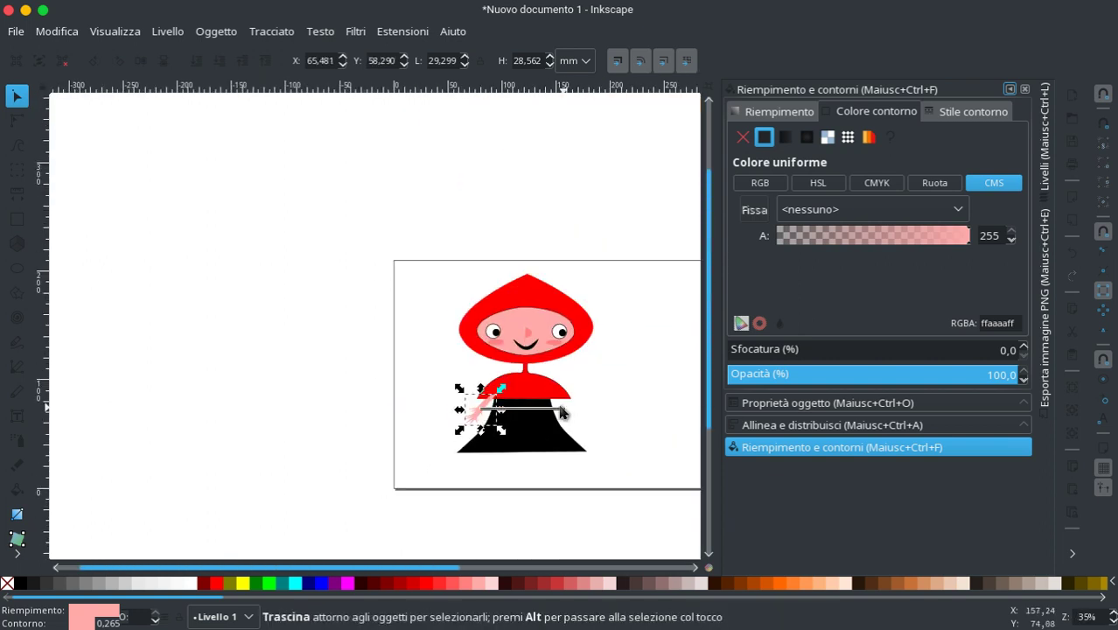
left_click(485, 405)
left_click_drag(485, 407, 557, 409)
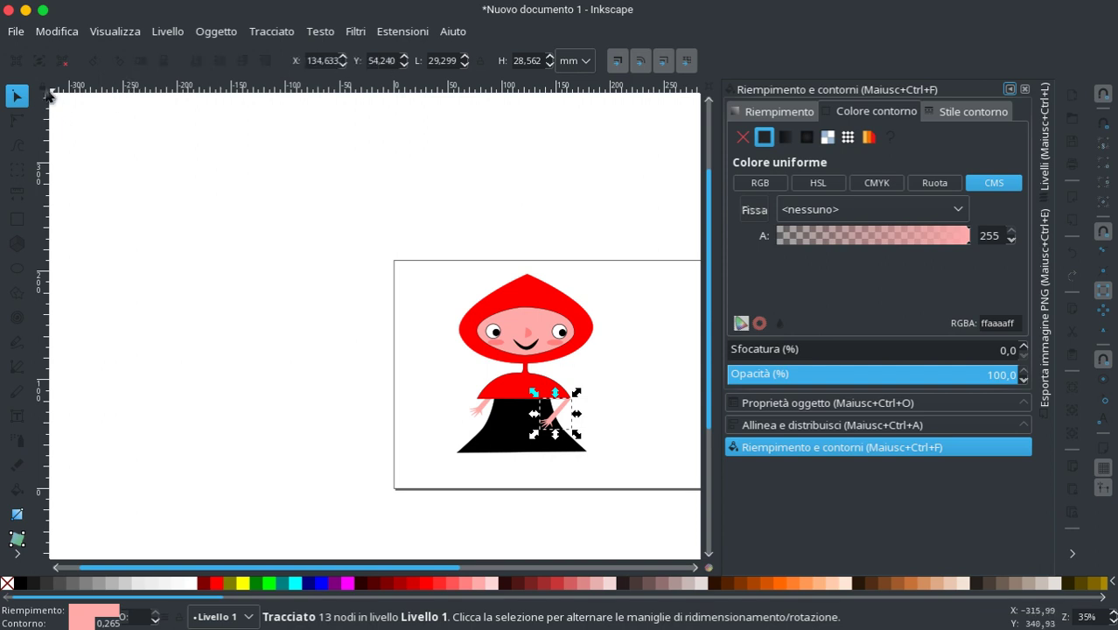
Step: Move the mirrored arm up to the right shoulder and lower it under the red cape
left_click(61, 39)
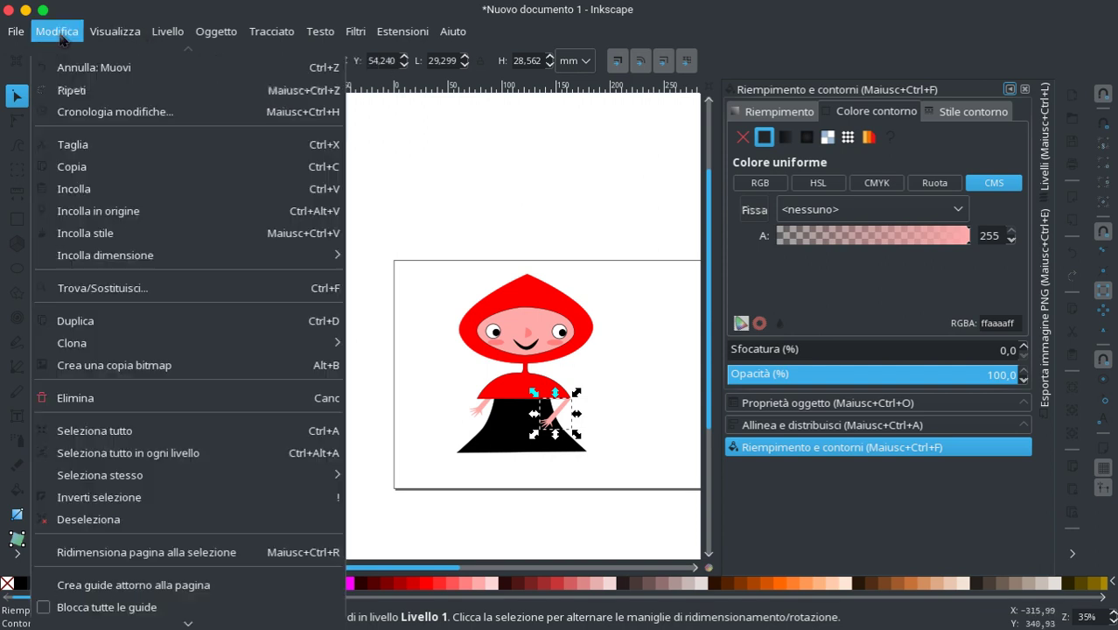
left_click(61, 39)
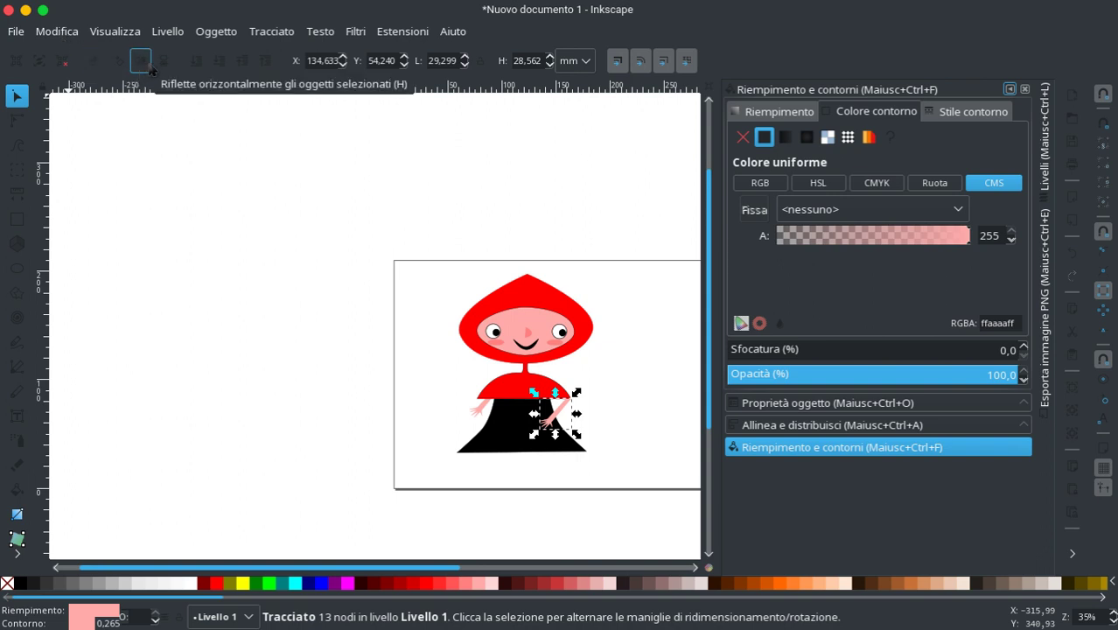
scroll(584, 443, "up", 4)
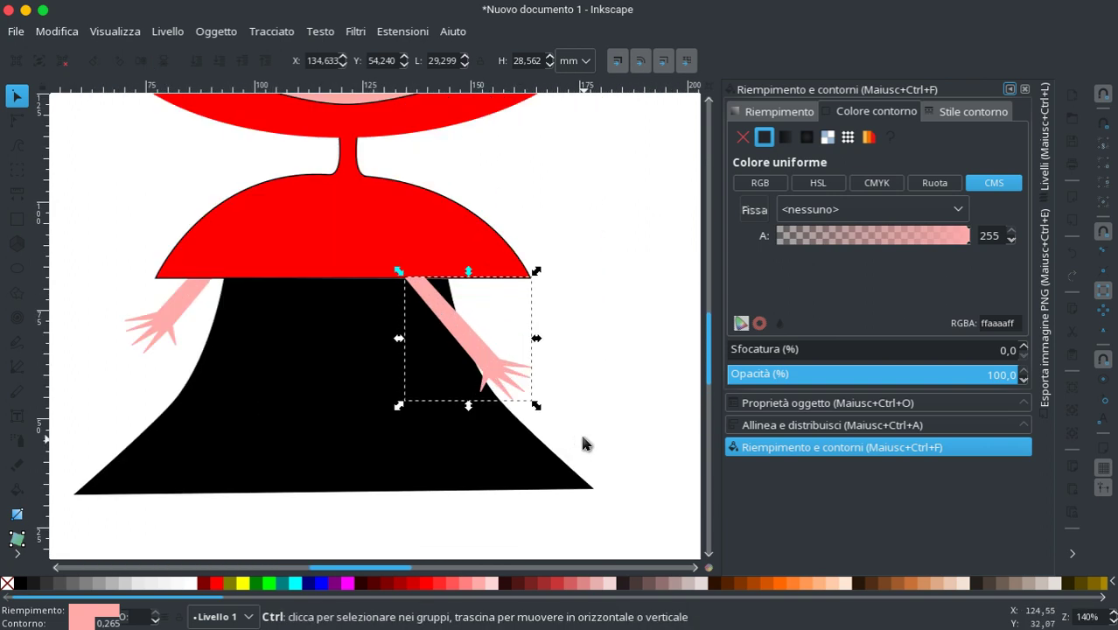
scroll(584, 443, "up", 1)
left_click_drag(446, 318, 525, 285)
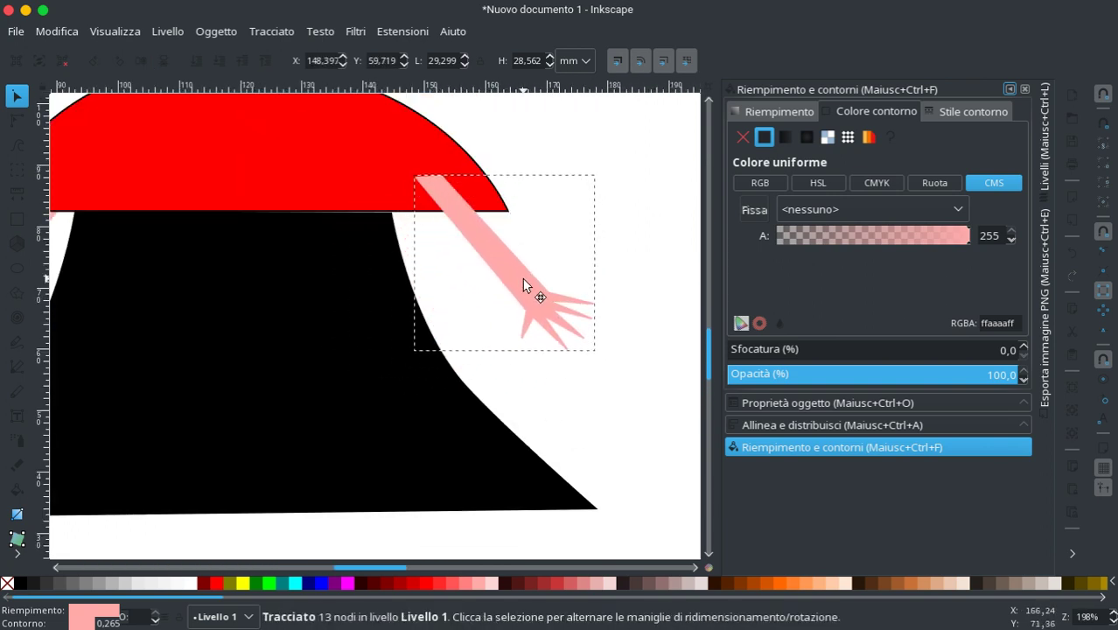
left_click(198, 63)
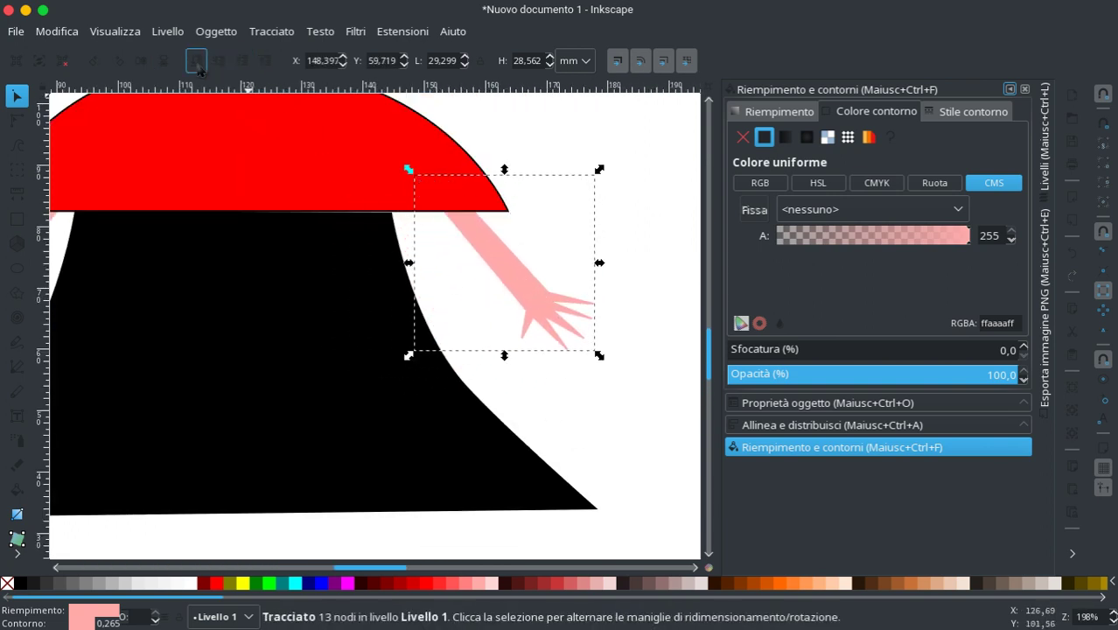
Step: Nudge the black dress up slightly and send it behind both arms
left_click(255, 337)
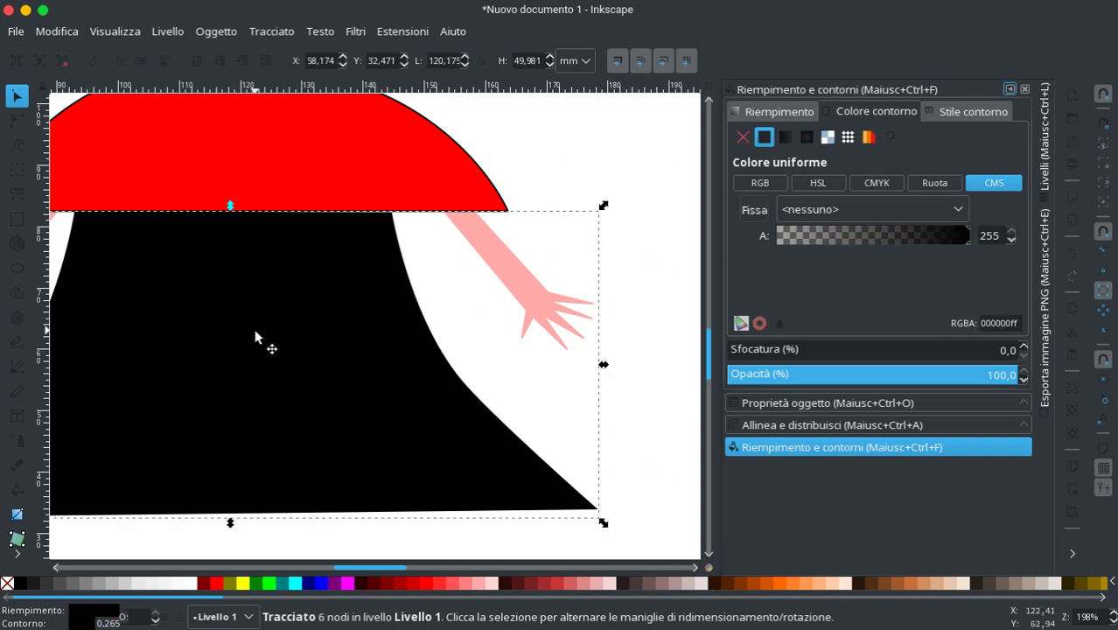
left_click_drag(256, 337, 254, 324)
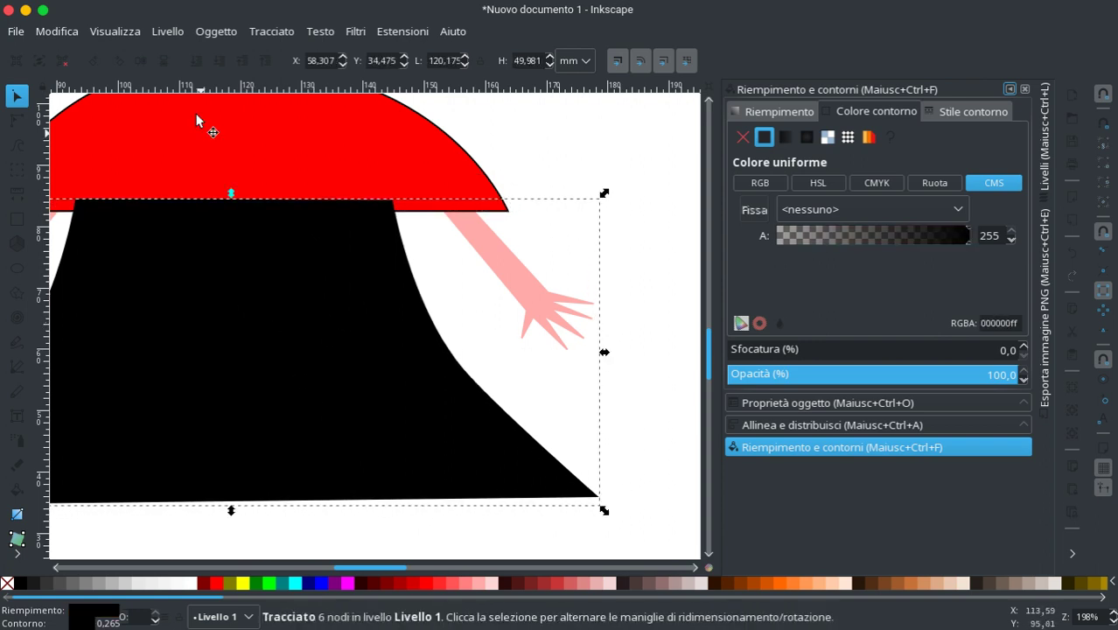
left_click(193, 68)
scroll(210, 274, "down", 1, "ctrl")
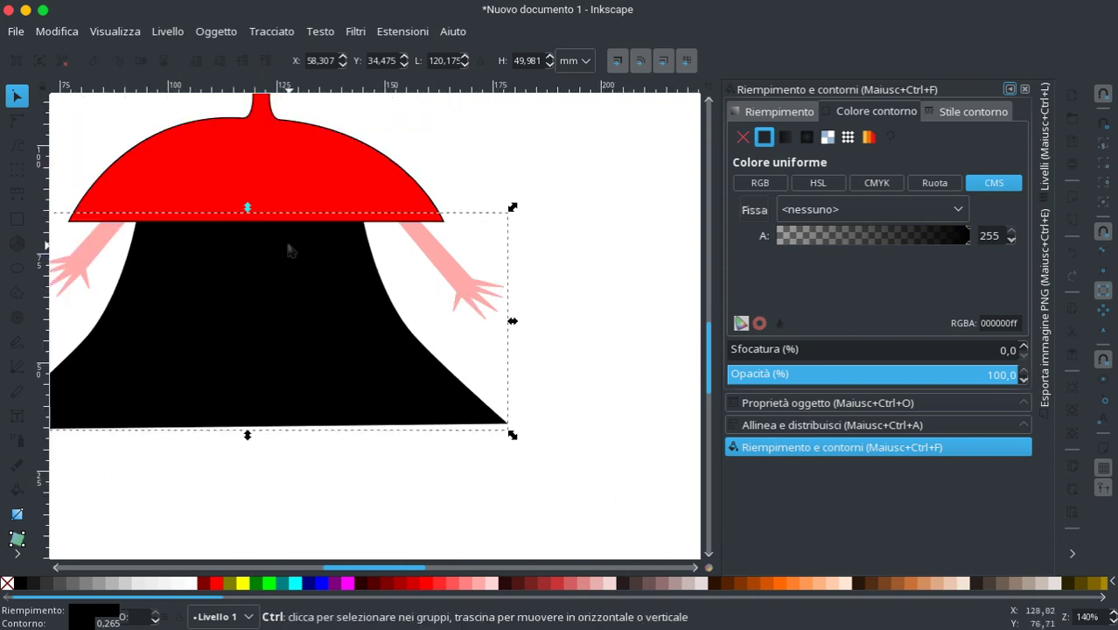
scroll(211, 274, "down", 2, "ctrl")
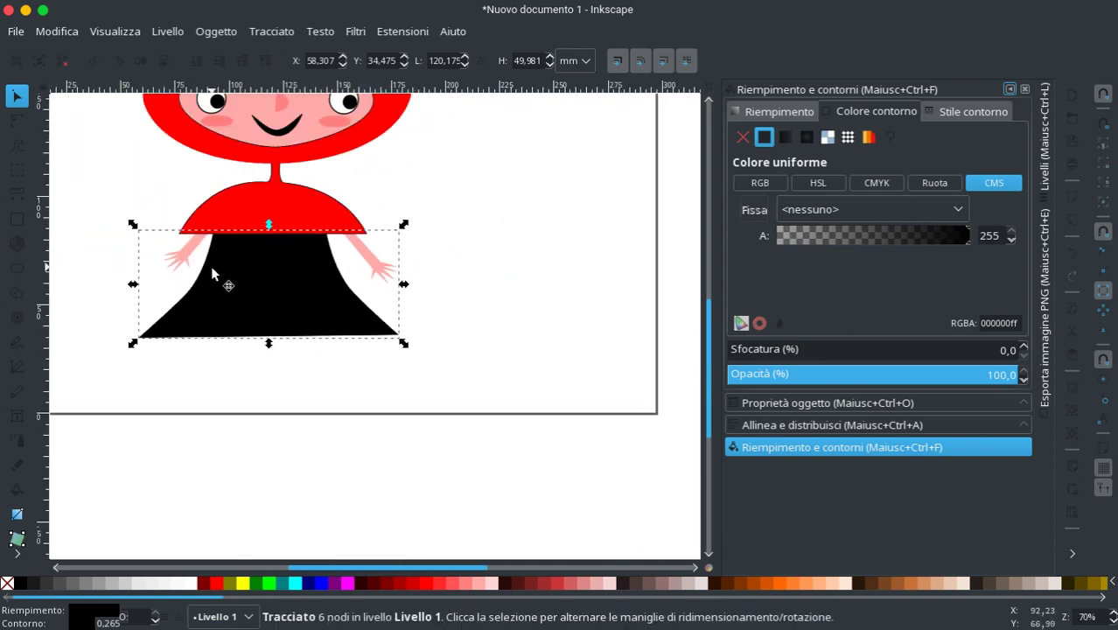
Step: Reposition the left arm up and left onto the shoulder, then zoom out to the whole page
left_click(486, 317)
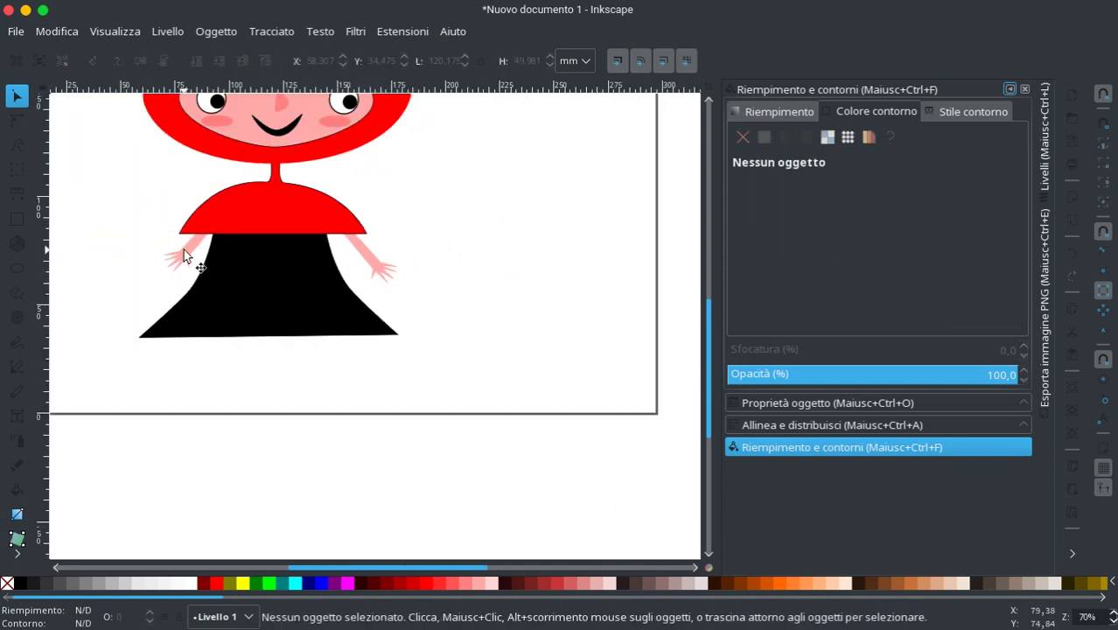
left_click_drag(187, 251, 179, 260)
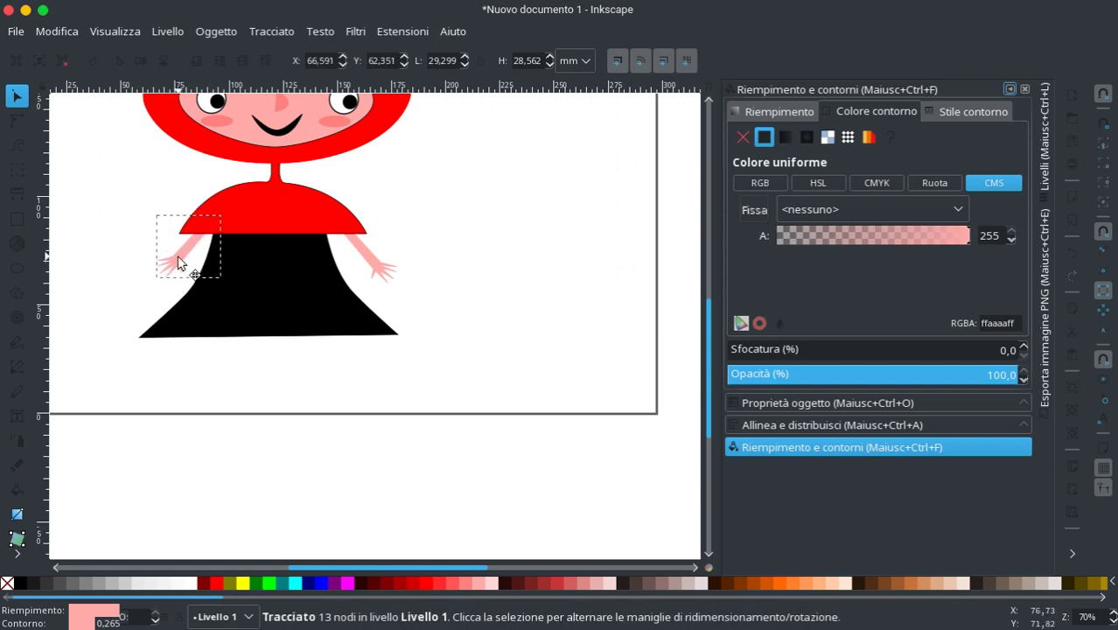
scroll(177, 261, "up", 3, "ctrl")
left_click_drag(213, 256, 203, 244)
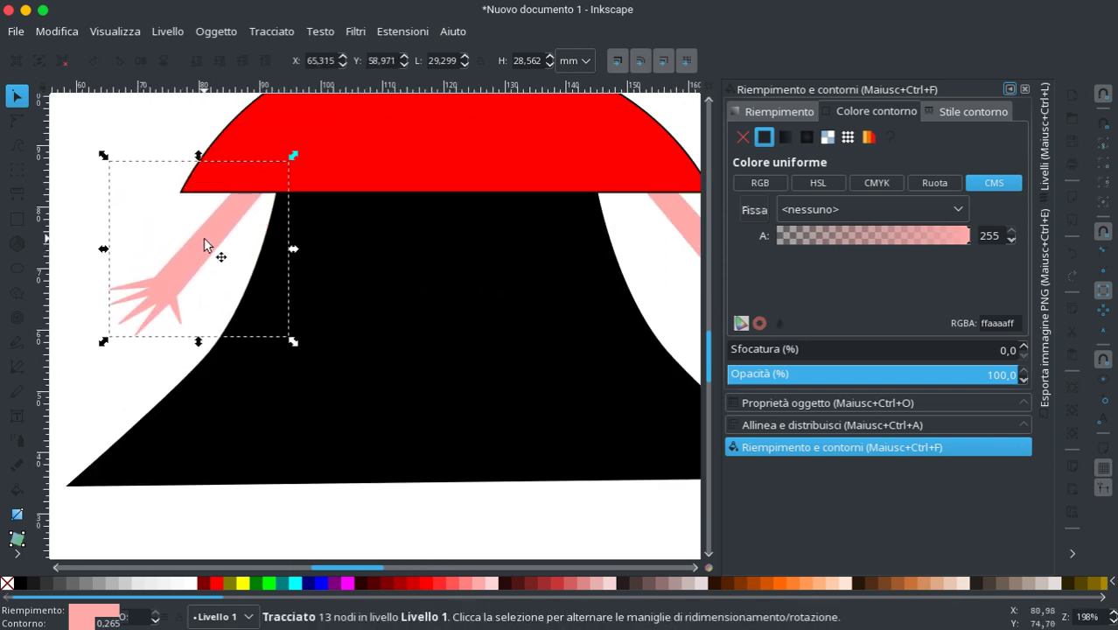
key("5")
left_click(454, 352)
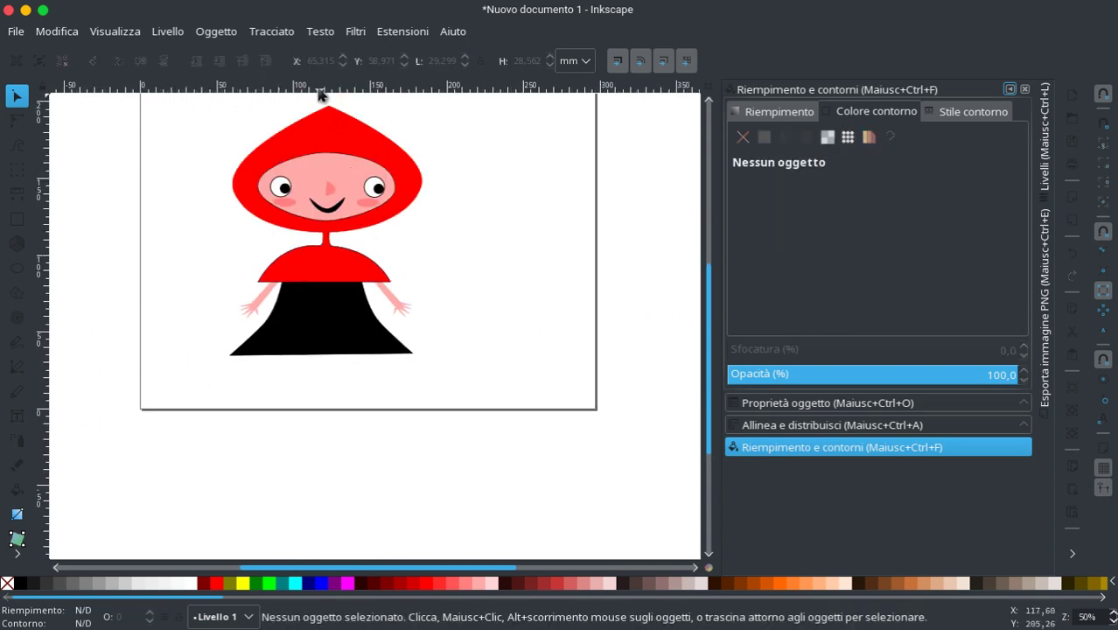
Step: Add a horizontal guide across the dress and snap the left arm against the dress corner
left_click_drag(319, 87, 322, 321)
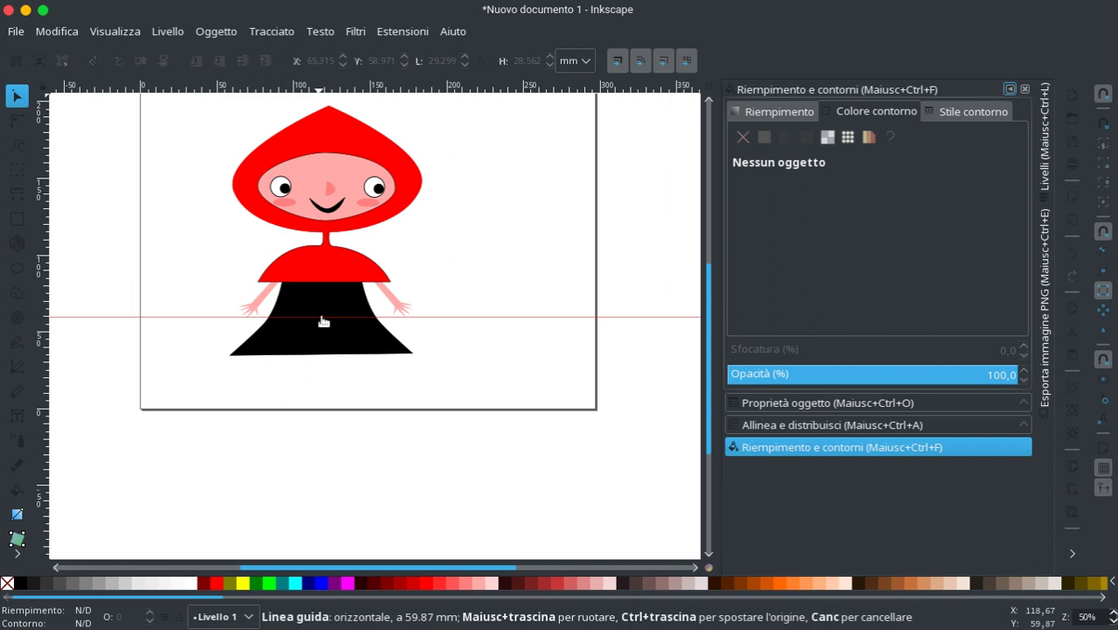
scroll(321, 321, "up", 1)
scroll(322, 321, "up", 1)
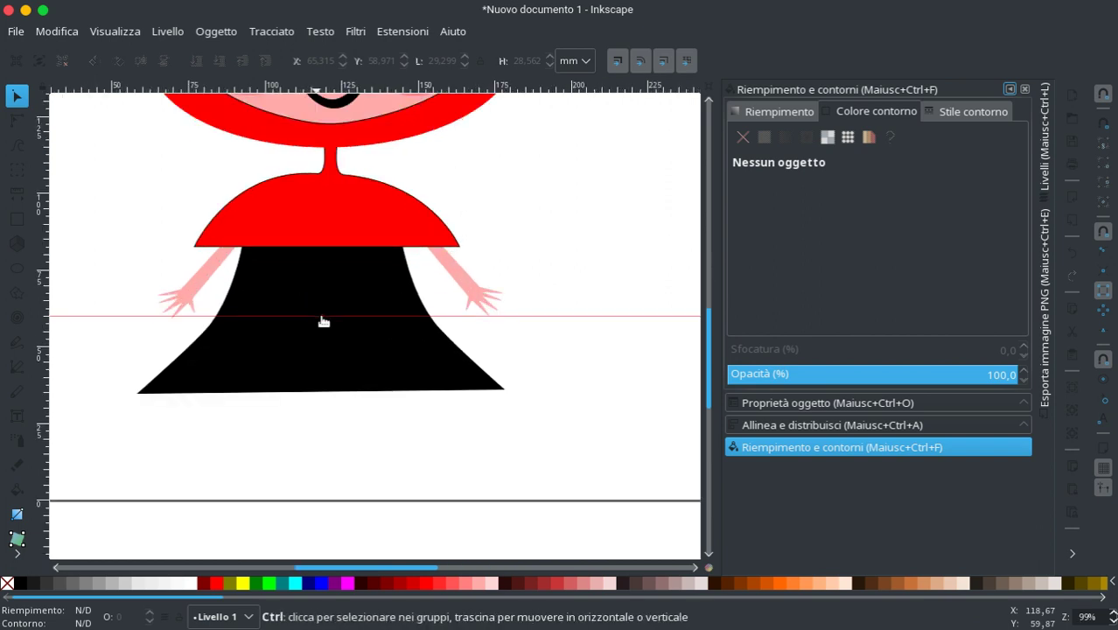
left_click(196, 282)
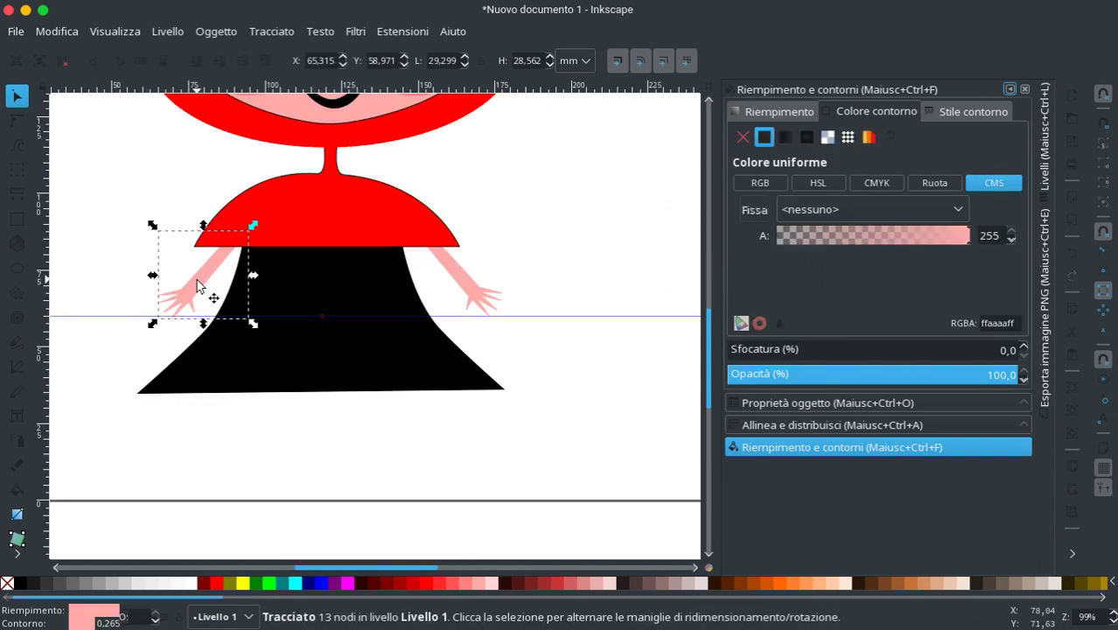
left_click_drag(197, 280, 199, 281)
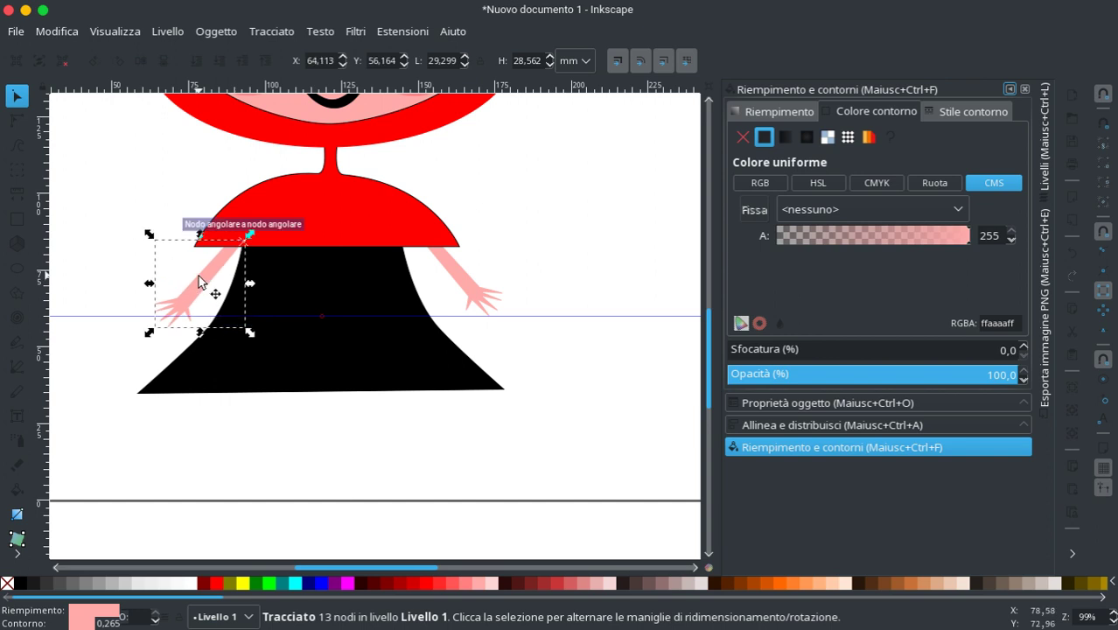
scroll(199, 281, "up", 2)
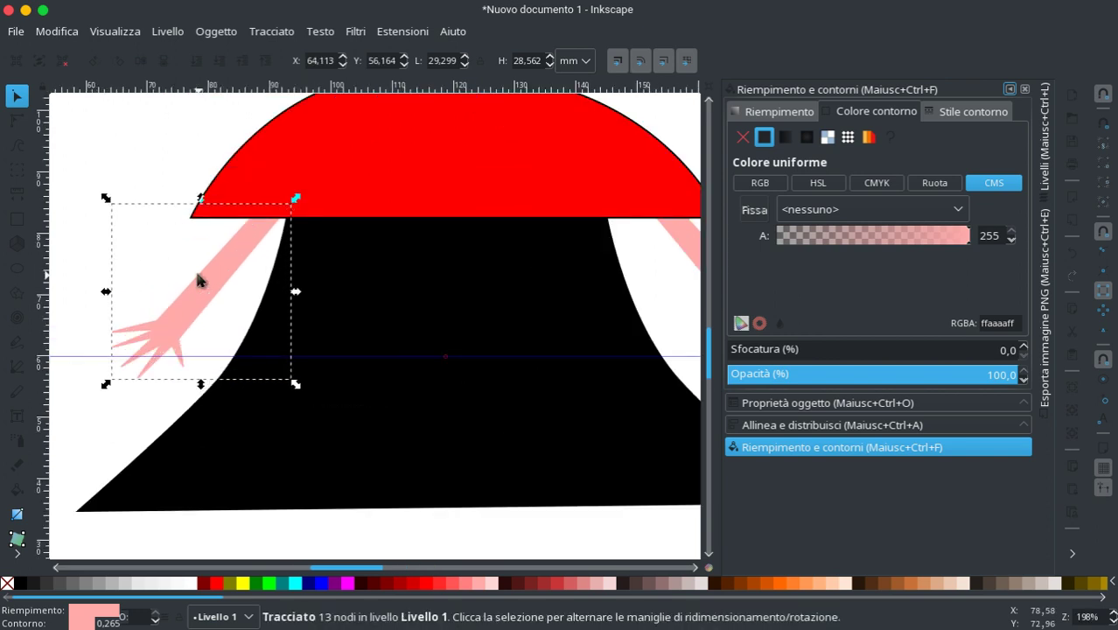
left_click_drag(196, 280, 234, 259)
scroll(441, 287, "down", 4)
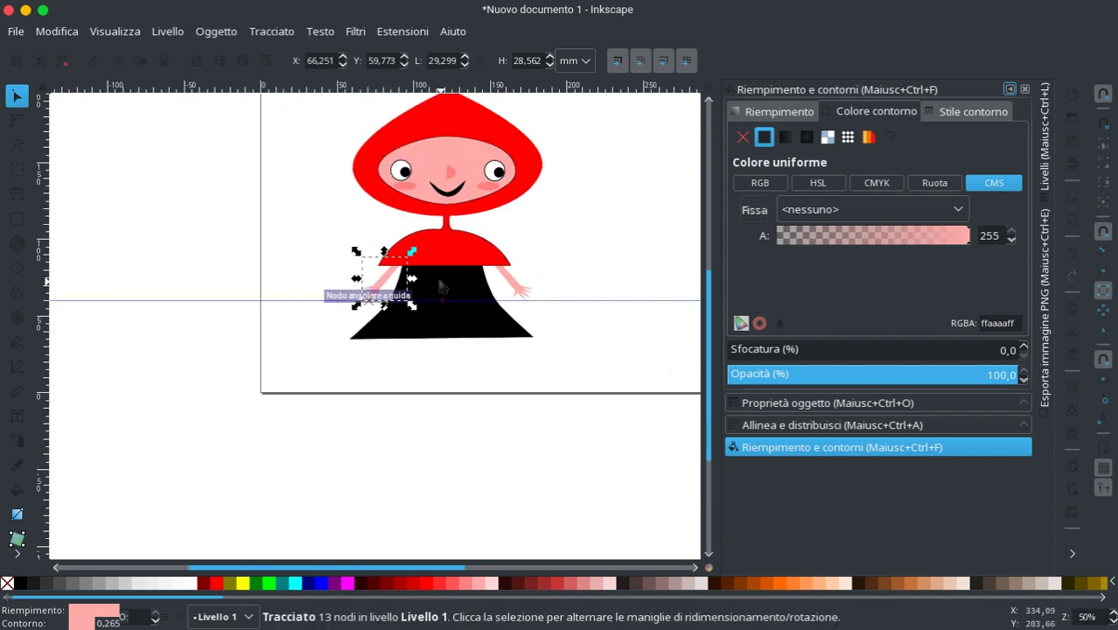
Step: Remove the temporary horizontal guide and review the finished figure
left_click(442, 286)
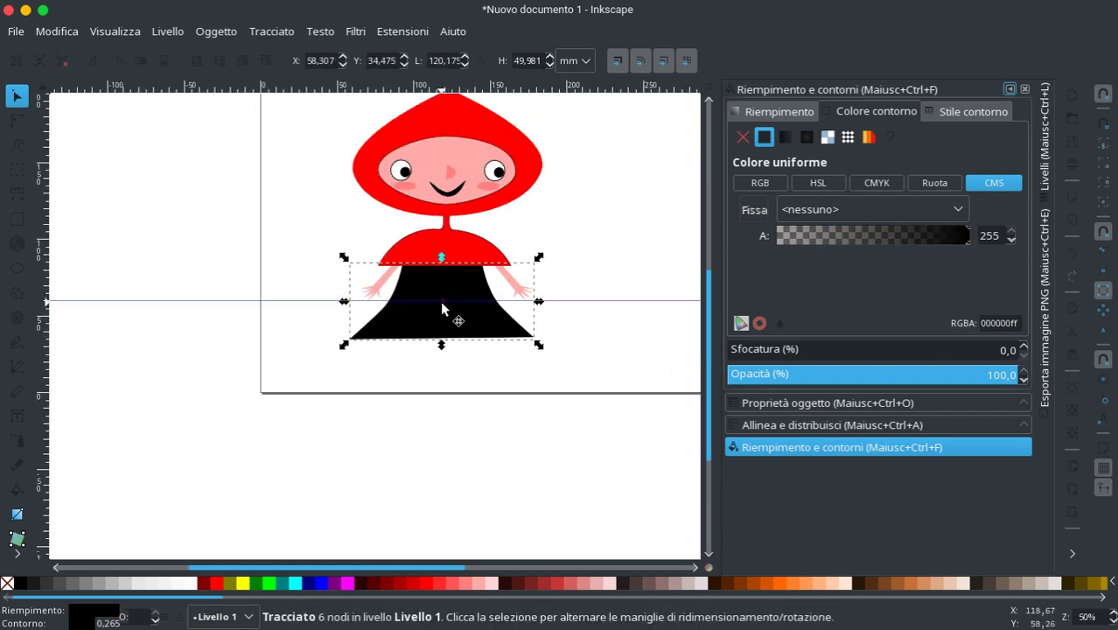
left_click_drag(442, 301, 553, 4)
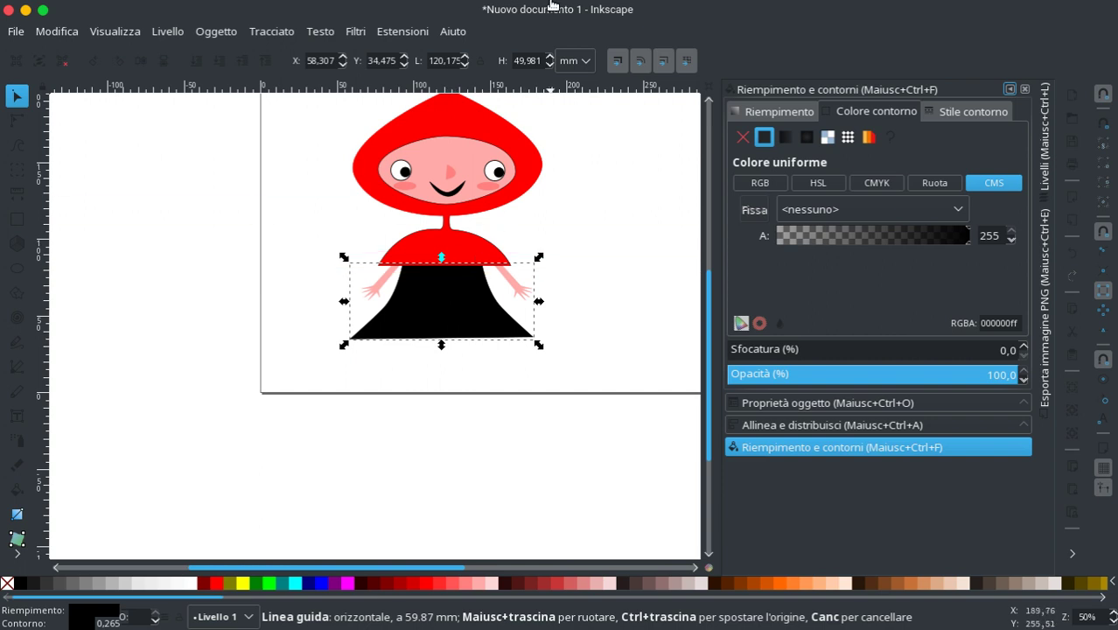
left_click(591, 280)
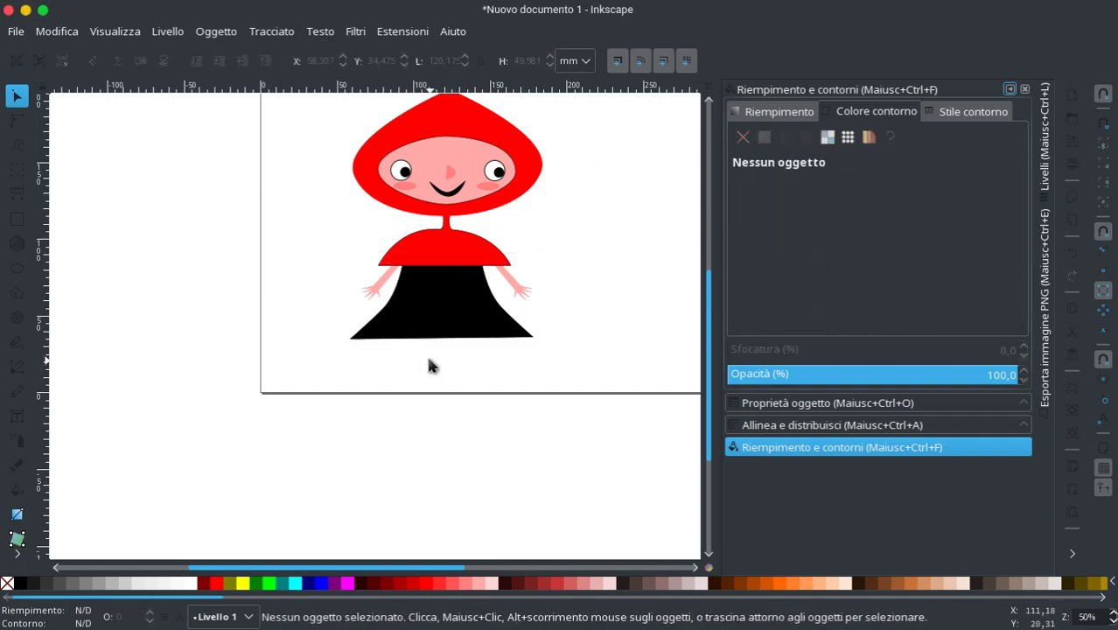
scroll(429, 365, "down", 1)
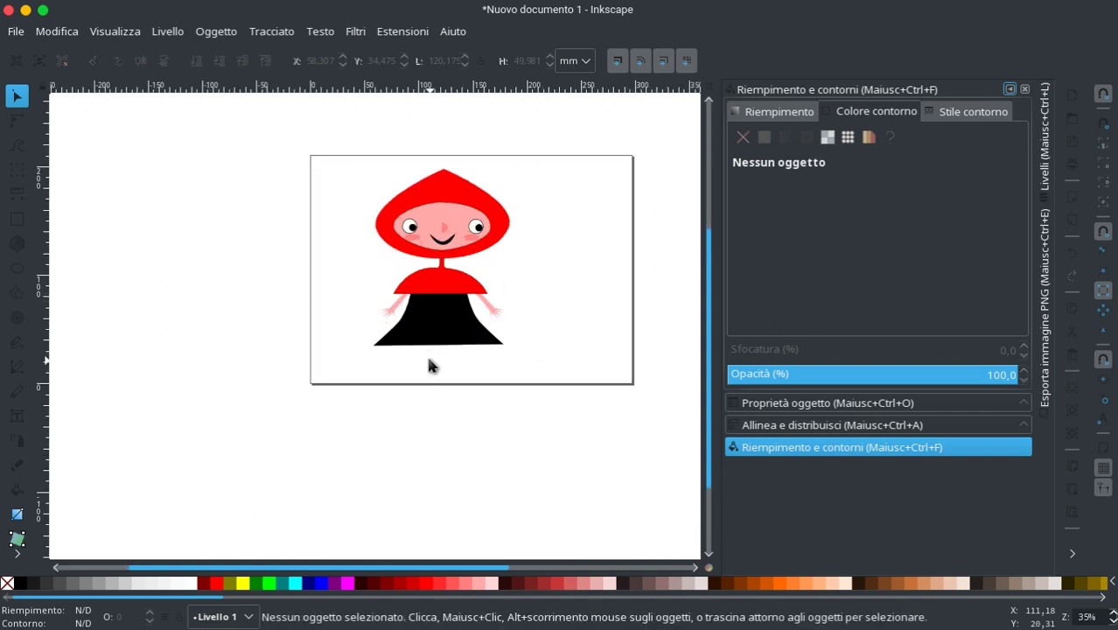
scroll(429, 365, "up", 1)
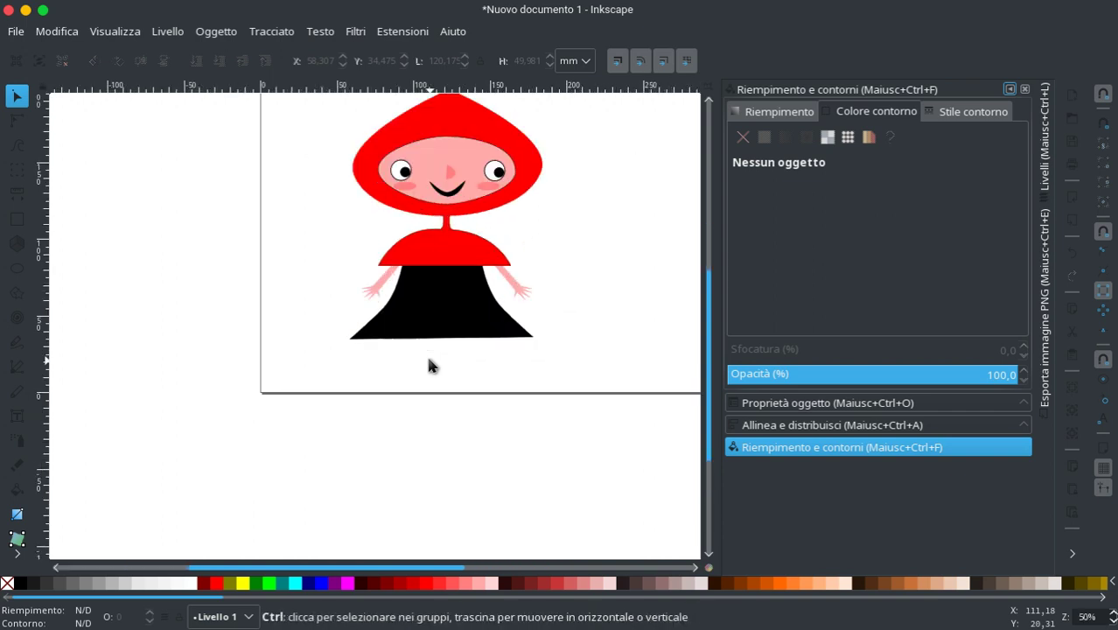
scroll(410, 342, "up", 1)
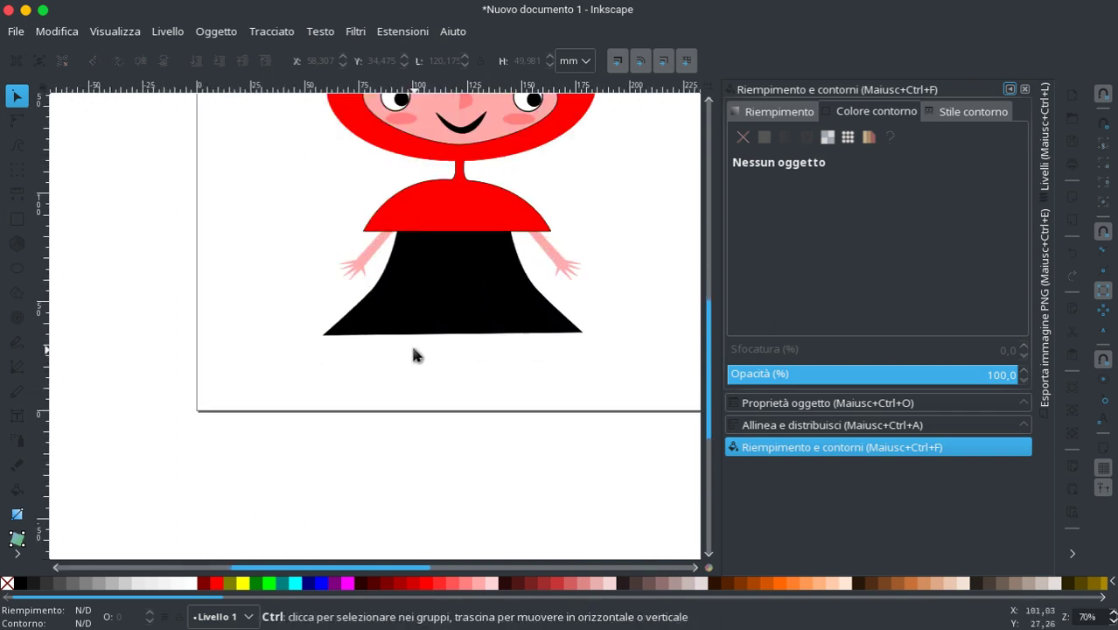
scroll(306, 284, "down", 3)
scroll(374, 295, "up", 1)
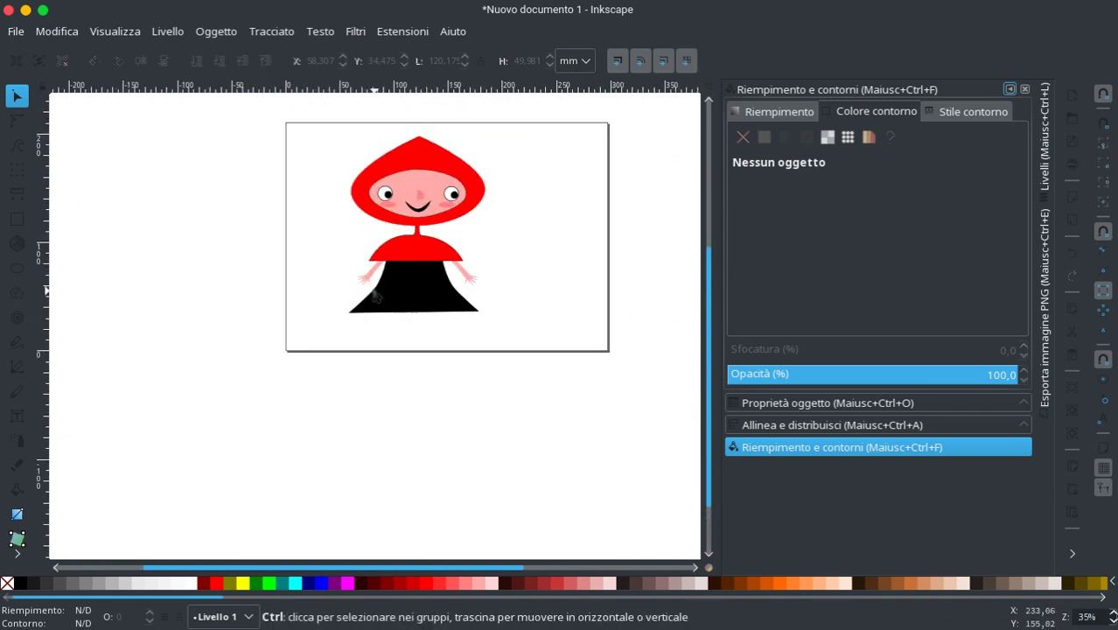
scroll(373, 291, "up", 1)
scroll(373, 289, "up", 1)
scroll(373, 289, "up", 1)
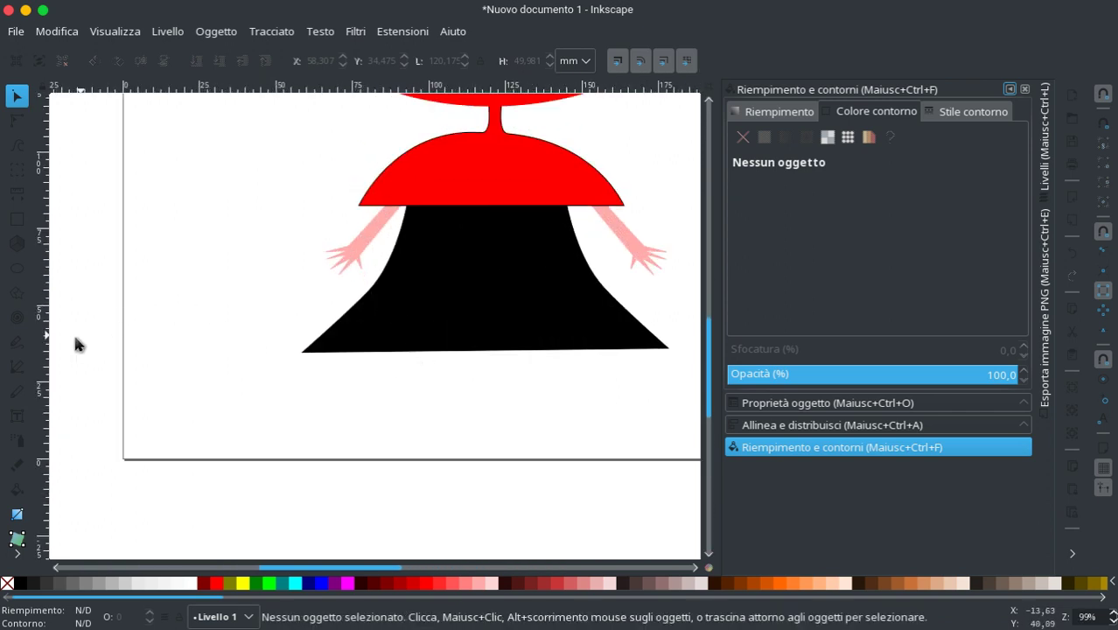
Step: Draw a closed L-shaped leg-and-foot path below the black dress with the Bezier tool
left_click(21, 371)
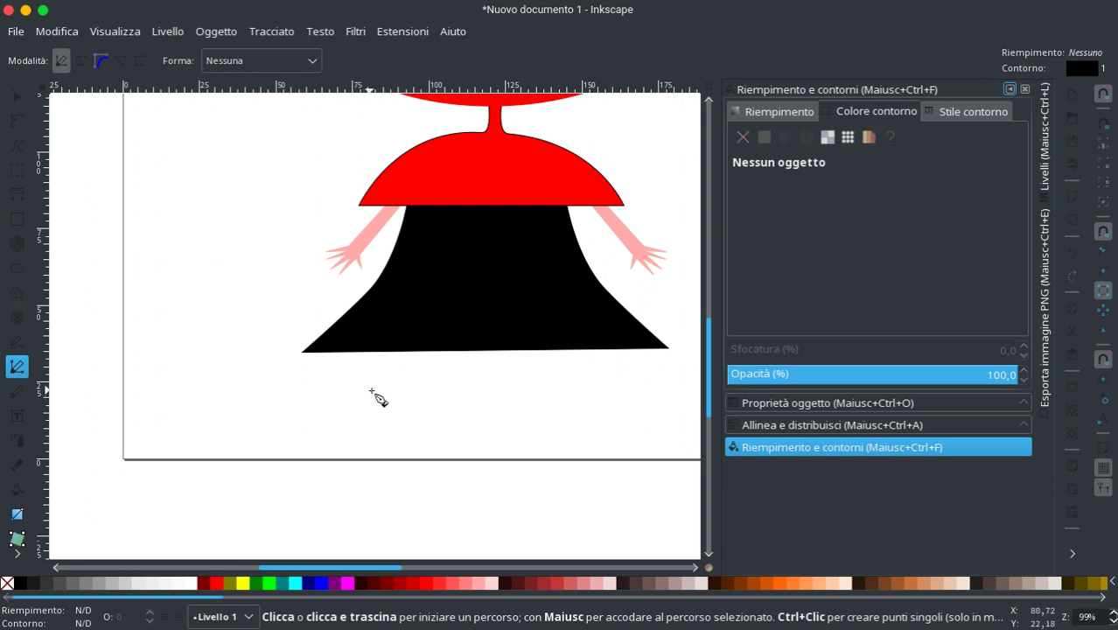
left_click(508, 349)
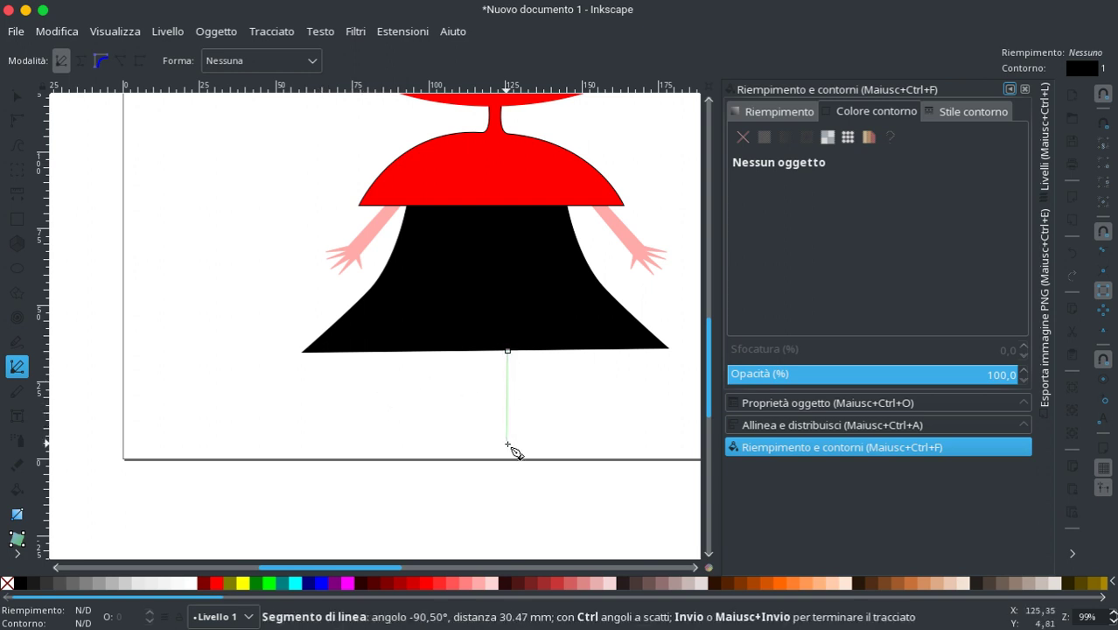
left_click(507, 444)
left_click(523, 443)
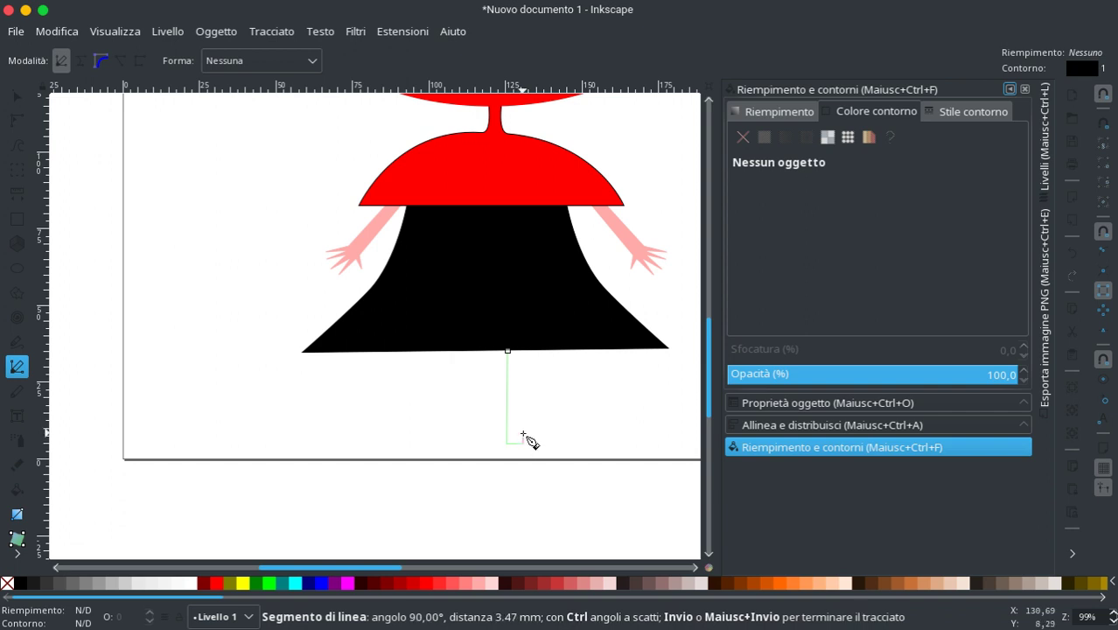
left_click(523, 433)
left_click(570, 432)
left_click(571, 421)
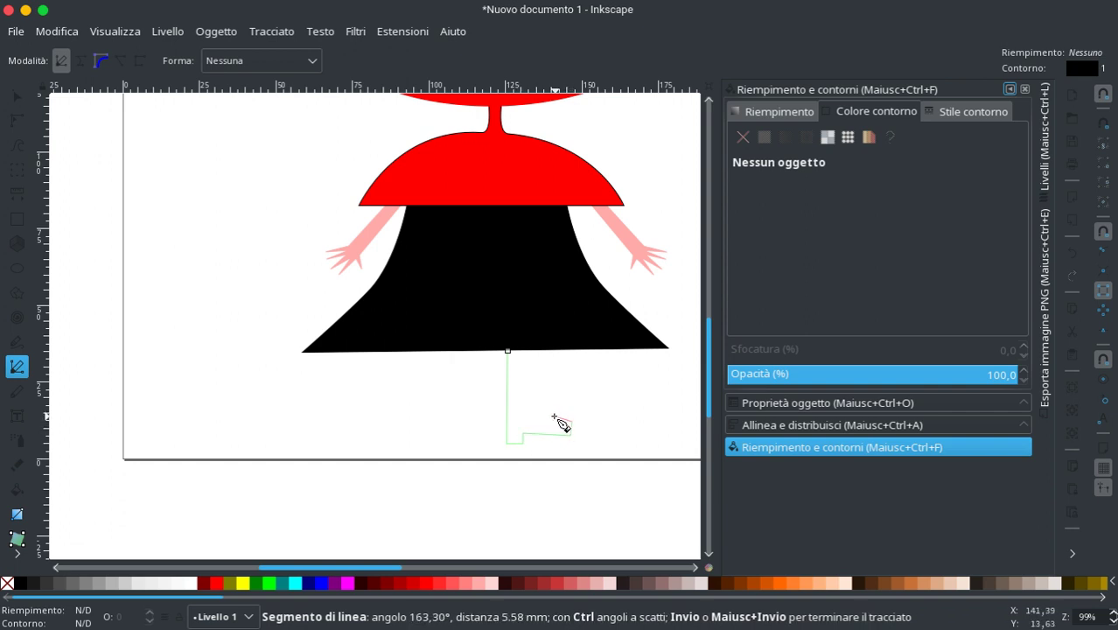
left_click(524, 418)
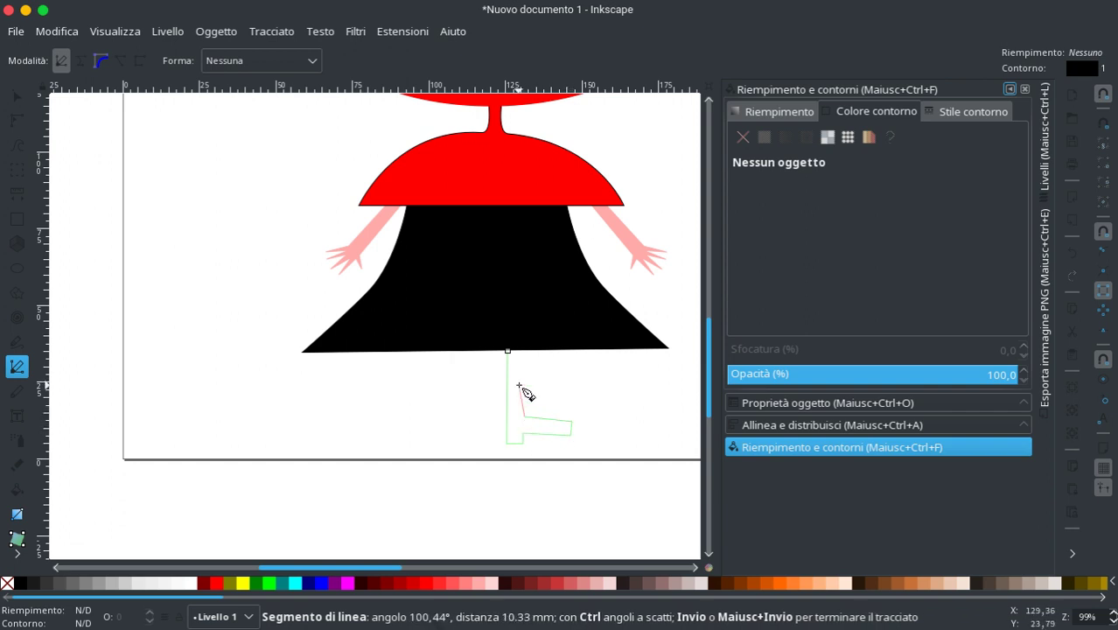
left_click(509, 352)
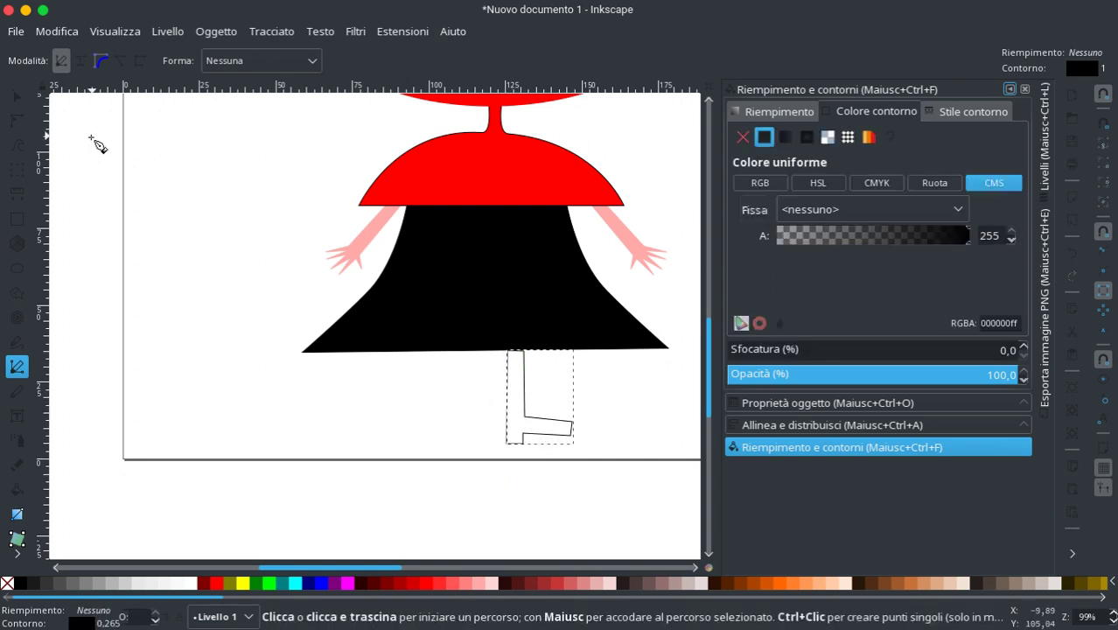
Step: Give the leg shape a red outline and red fill
right_click(220, 585)
left_click(274, 487)
right_click(219, 586)
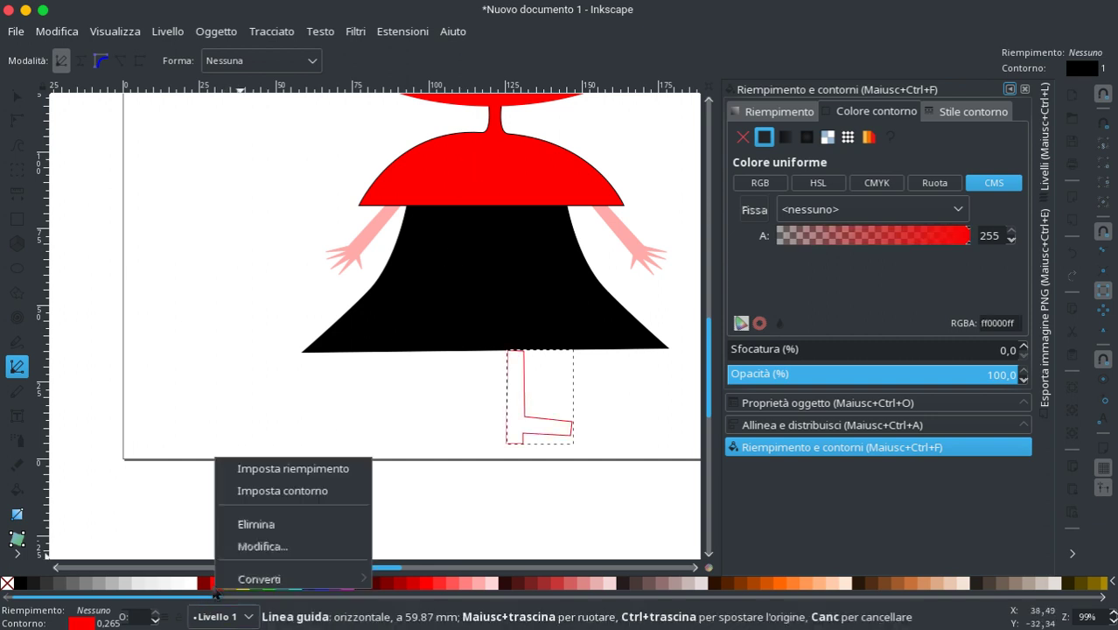
left_click(278, 473)
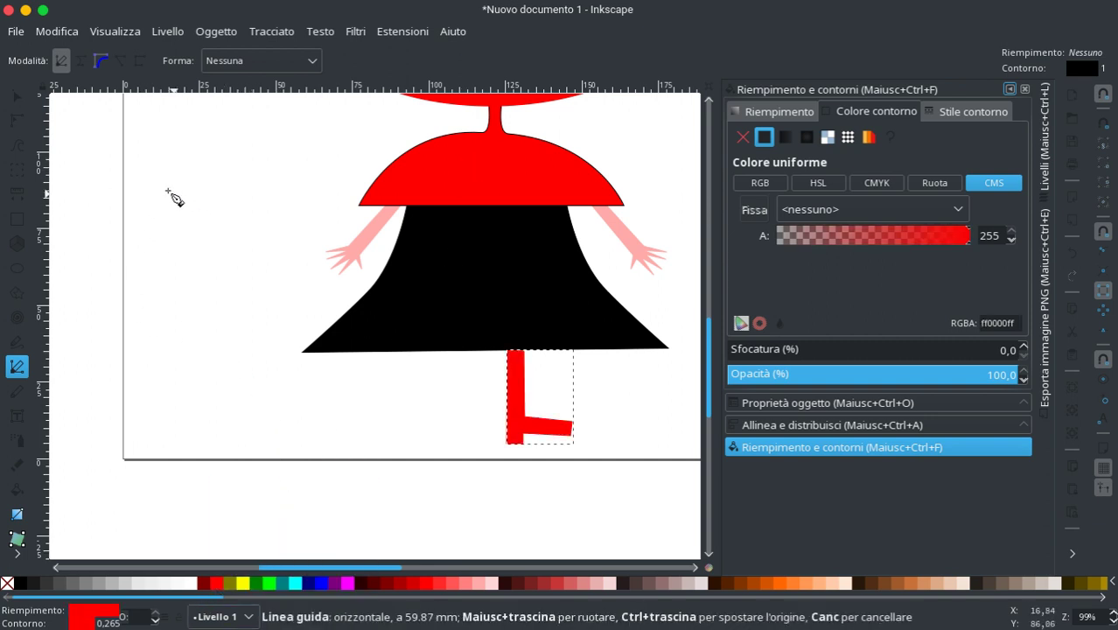
left_click(24, 121)
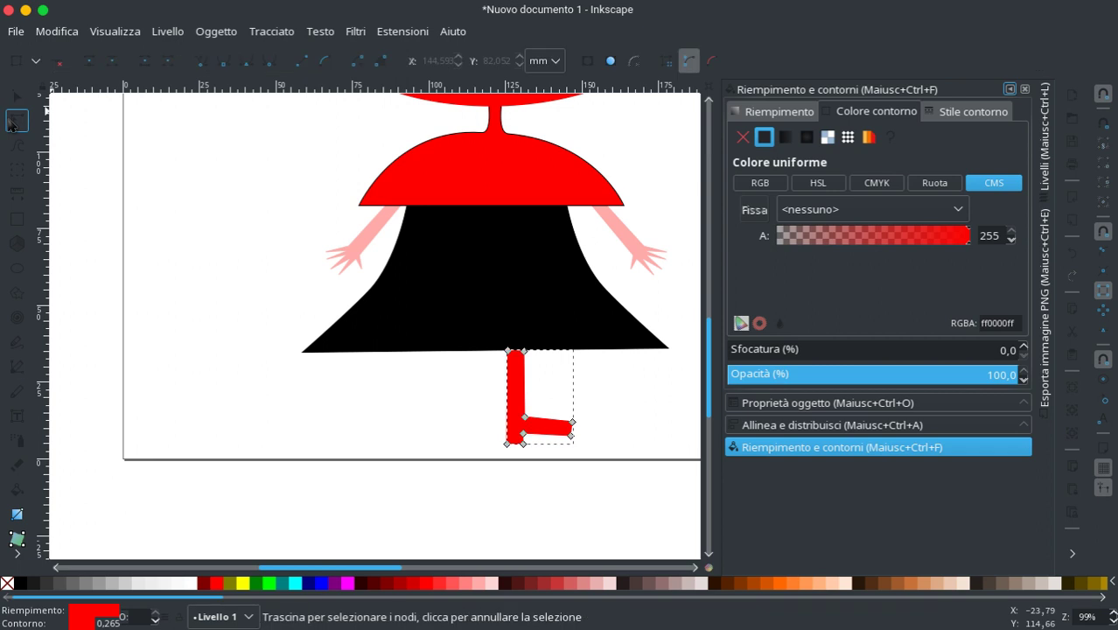
Step: Lengthen the foot by moving its end node down and make the toe node smooth
left_click(573, 424)
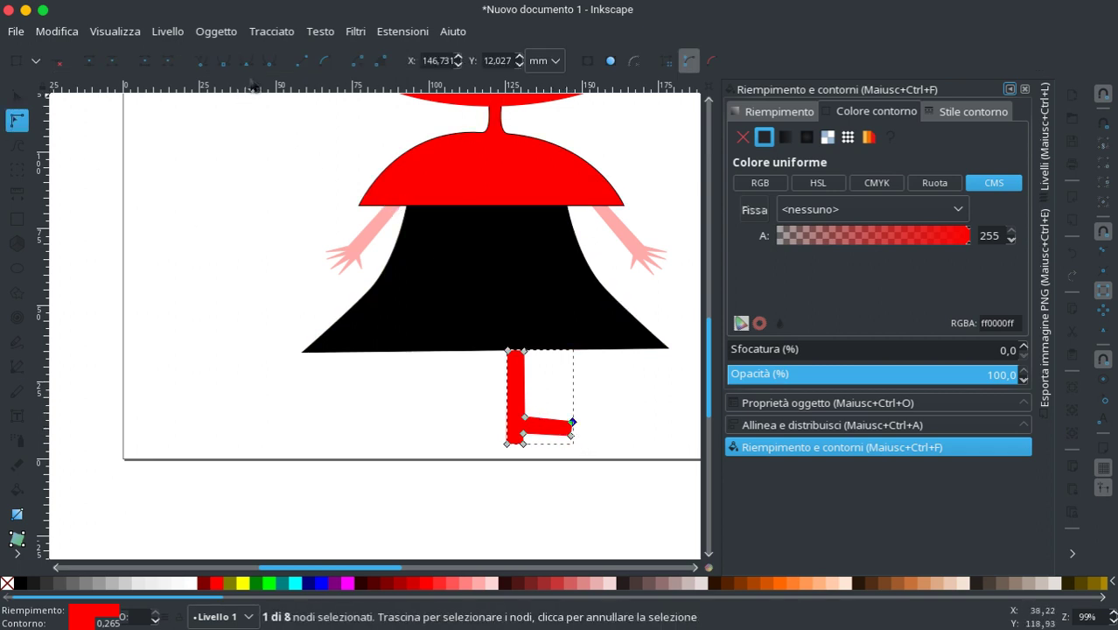
left_click_drag(571, 422, 570, 434)
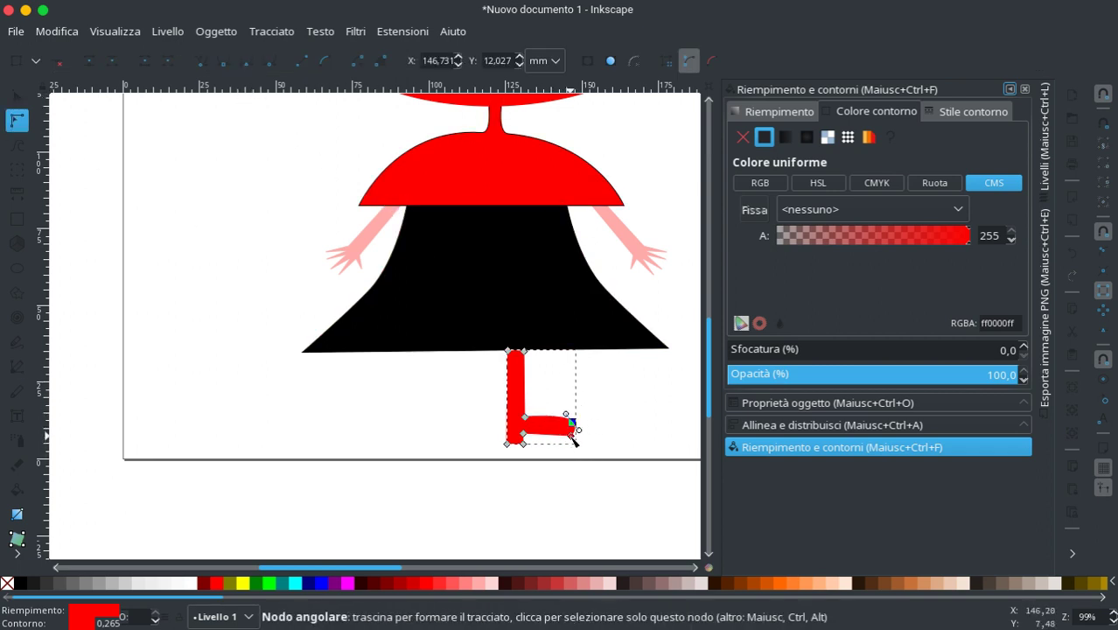
left_click(247, 71)
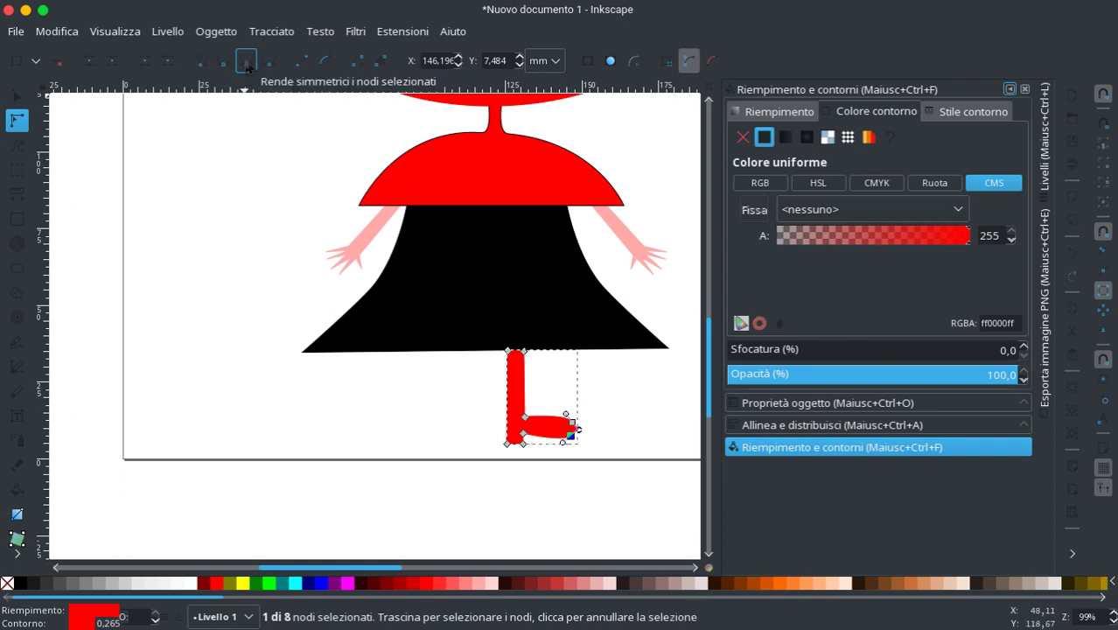
Step: Turn the inner ankle corner node into a smooth curve after undoing a trial reshape
left_click(524, 419)
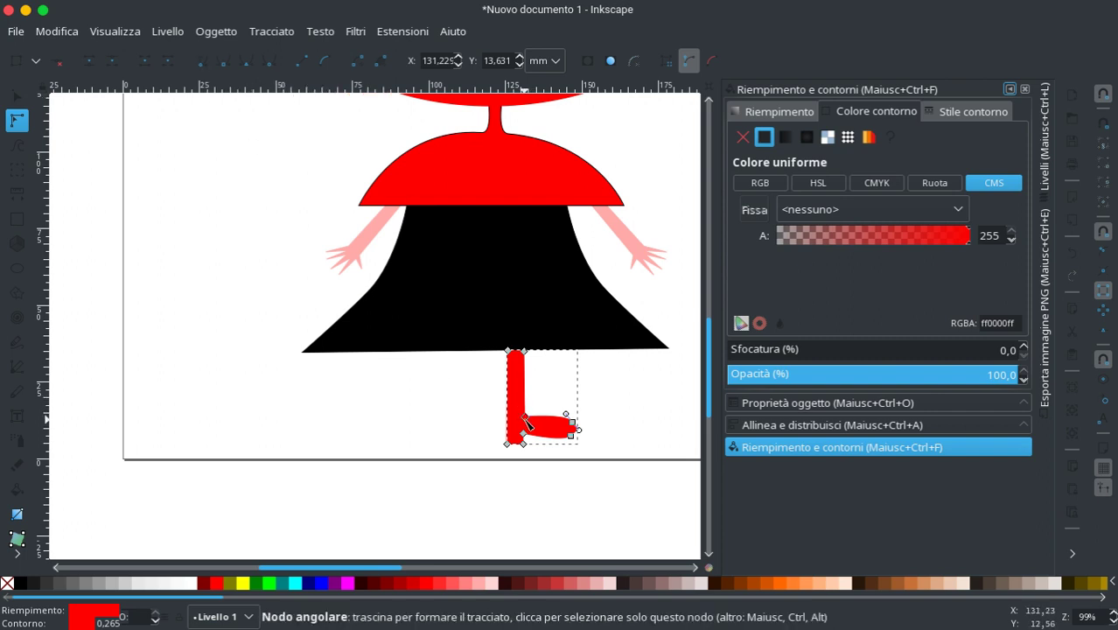
left_click_drag(525, 421, 523, 429)
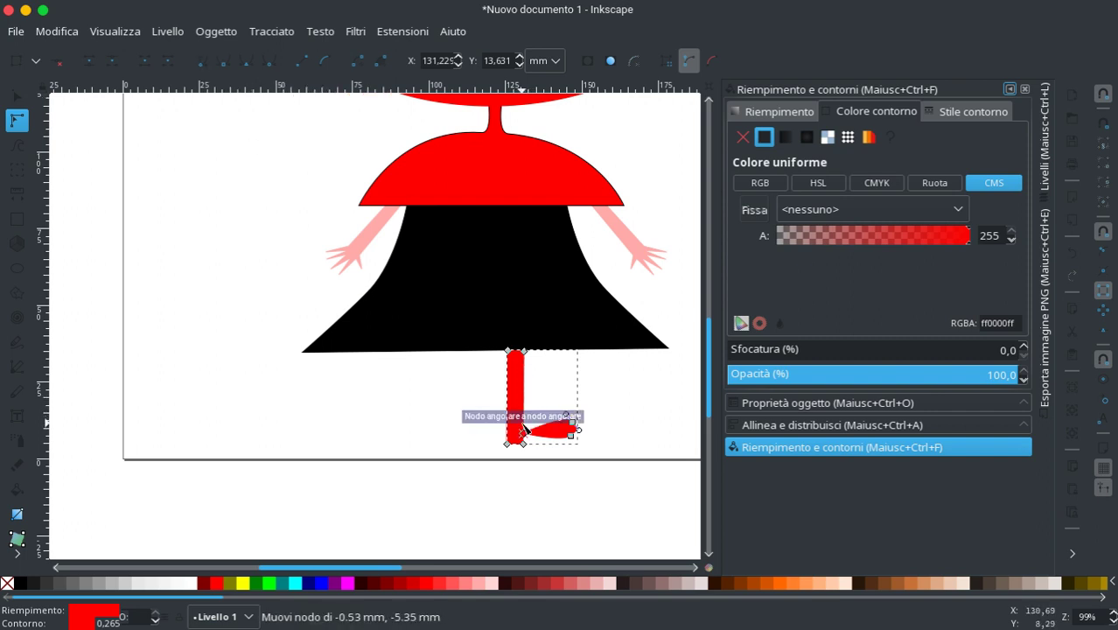
scroll(523, 430, "up", 4, "ctrl")
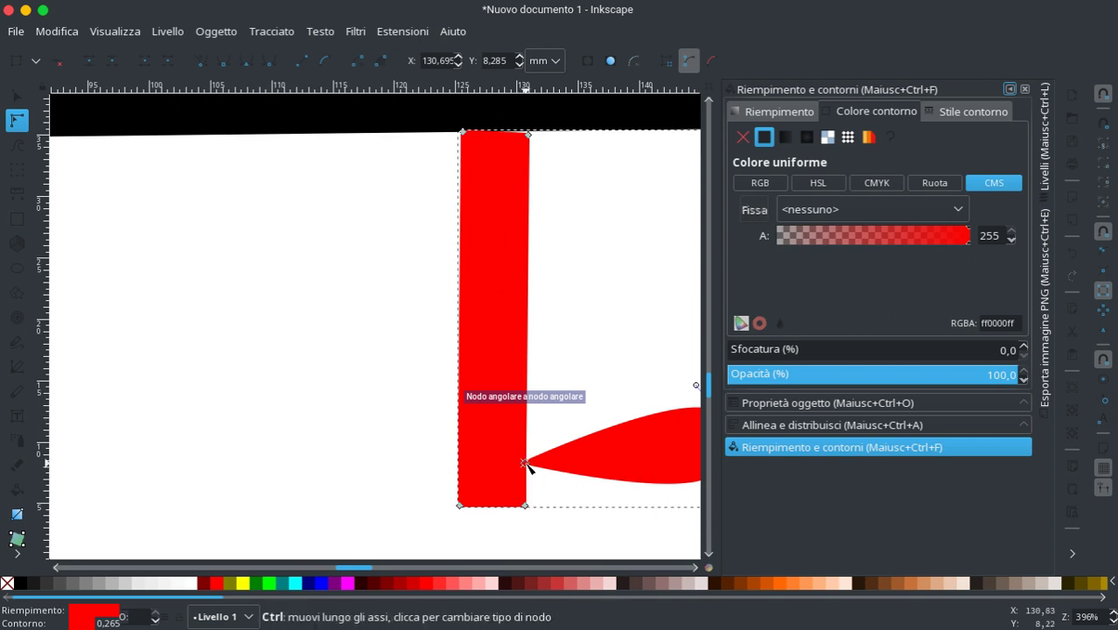
key("ctrl+z")
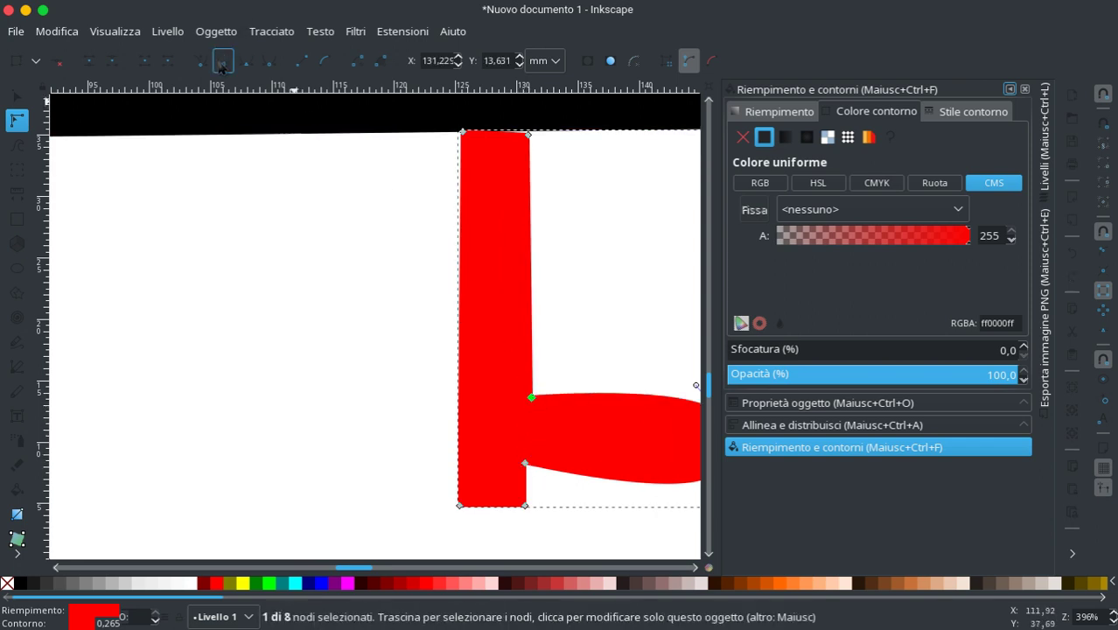
left_click(222, 63)
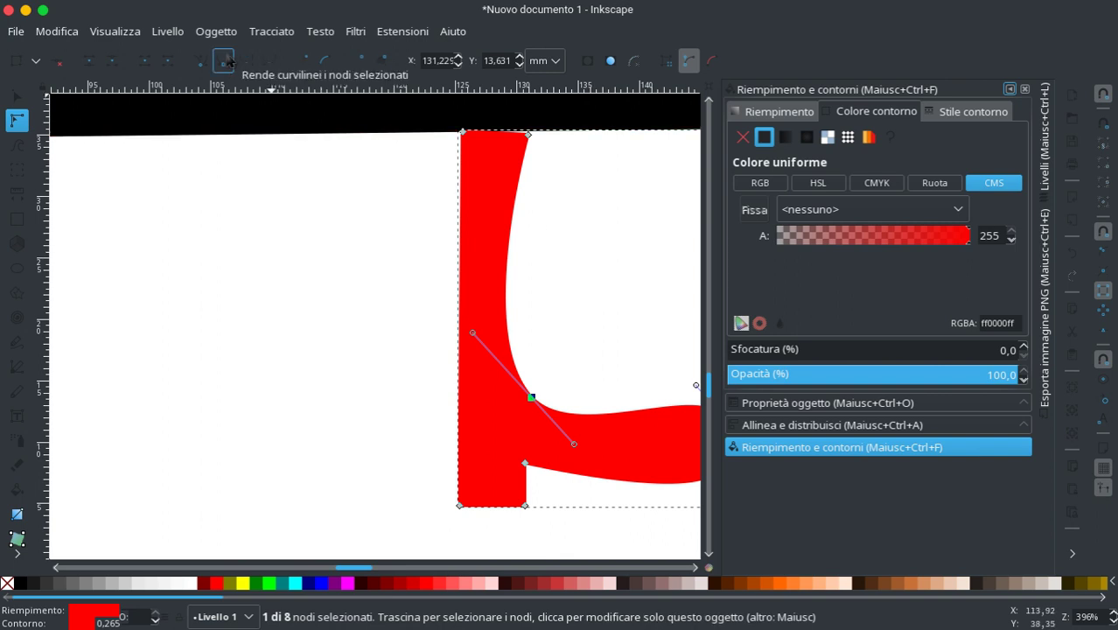
left_click(616, 293)
scroll(616, 293, "down", 2)
scroll(603, 308, "down", 1)
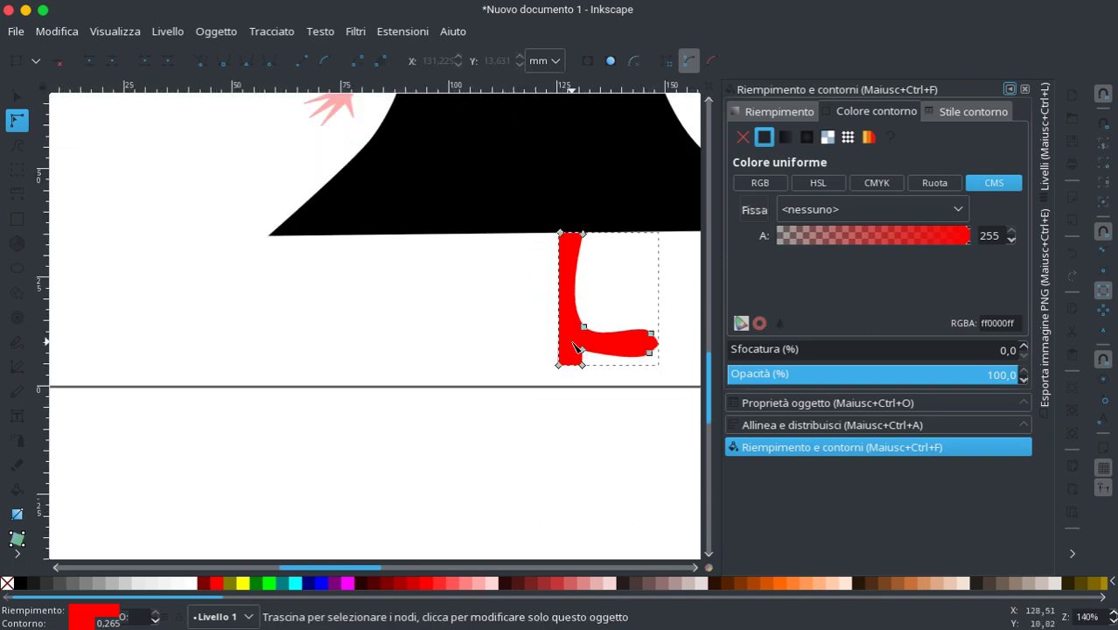
Step: Round off the boot's toe by adjusting the toe-end nodes and their curve handles
left_click(529, 332)
left_click(655, 349)
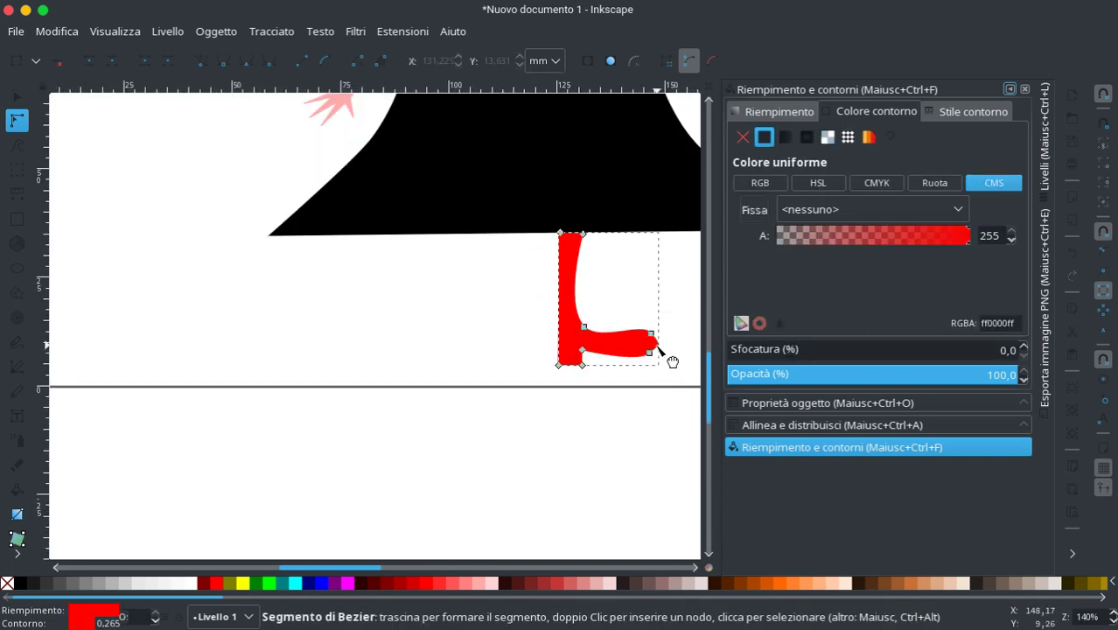
left_click(664, 356)
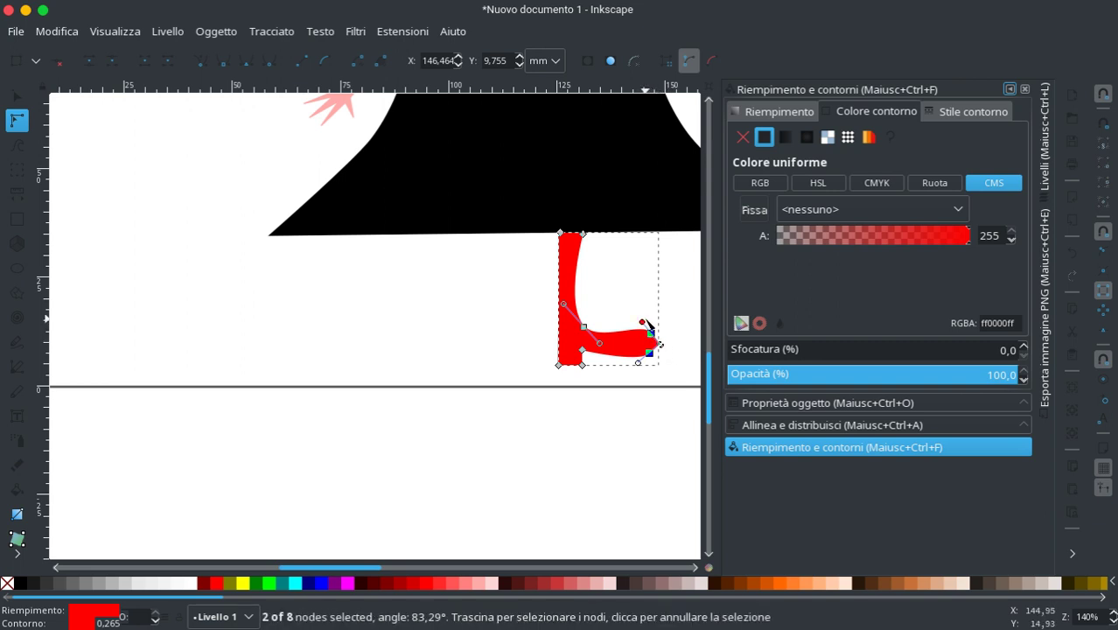
left_click_drag(645, 325, 650, 325)
scroll(658, 367, "up", 3)
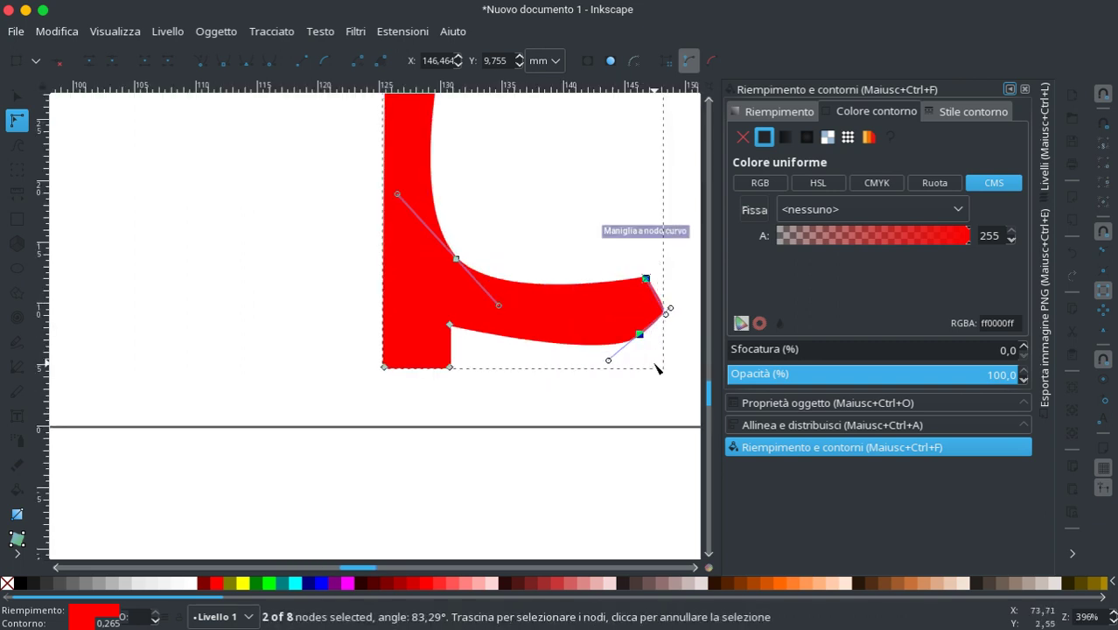
scroll(658, 367, "up", 1)
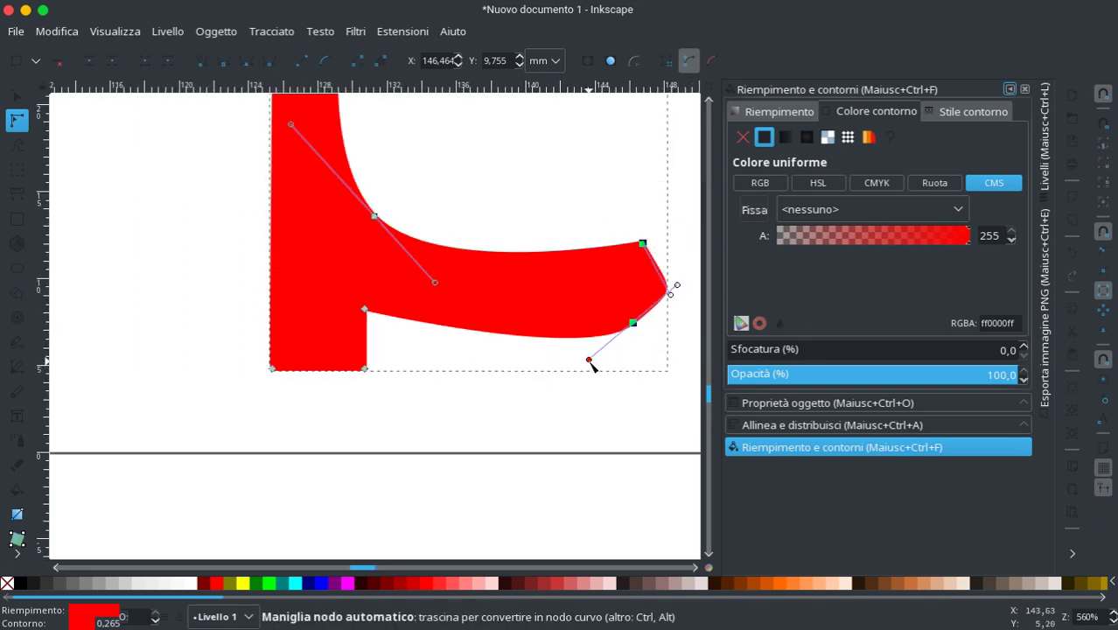
left_click_drag(589, 360, 586, 342)
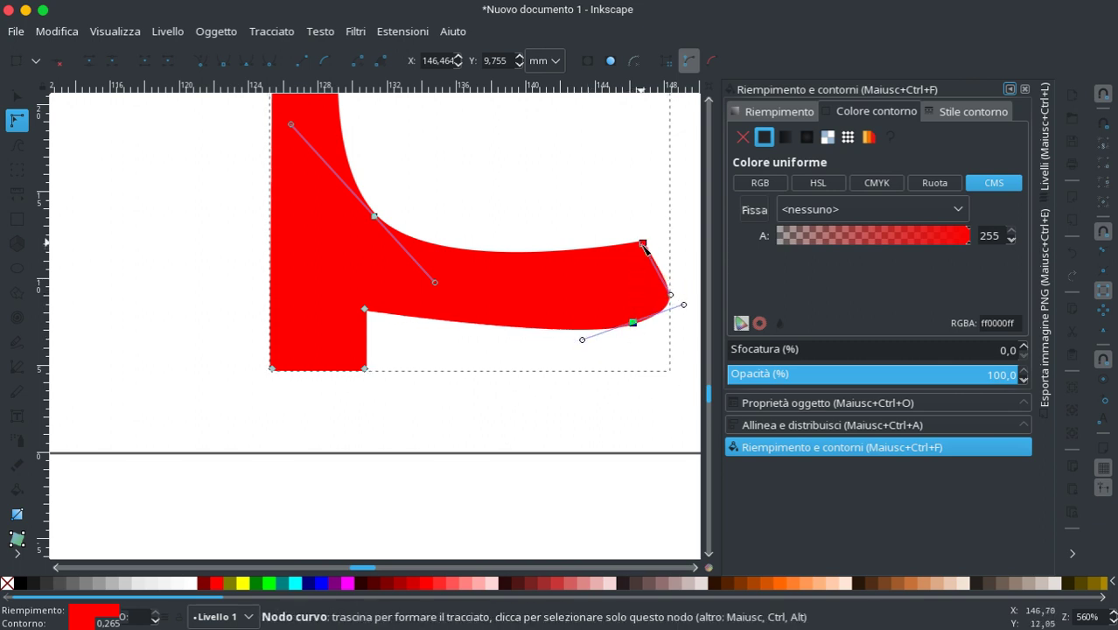
left_click_drag(643, 244, 624, 256)
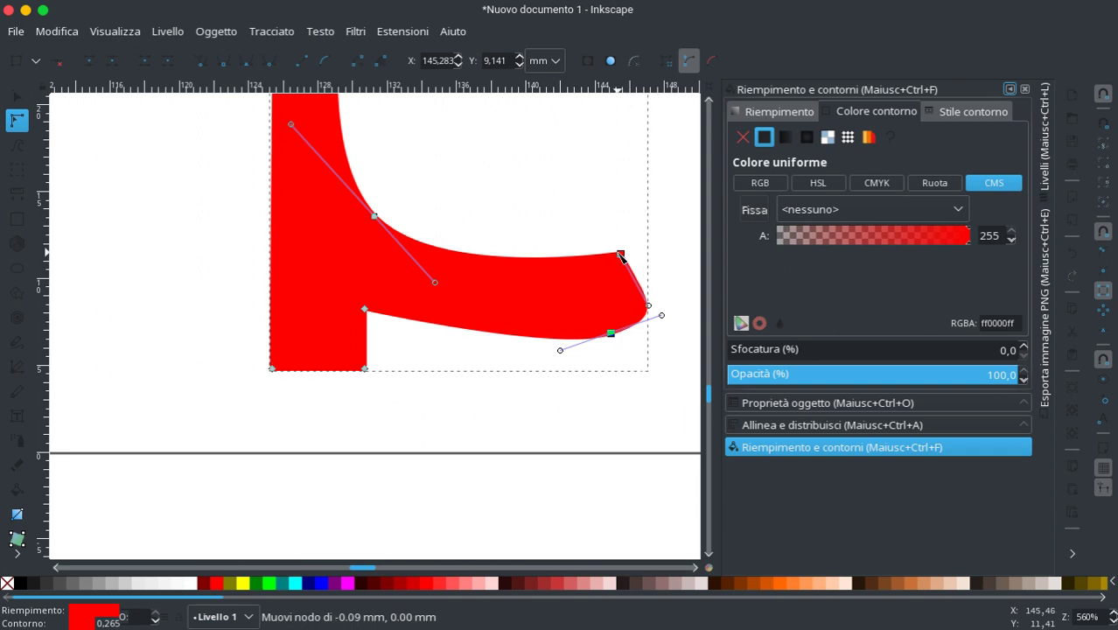
left_click_drag(648, 305, 648, 274)
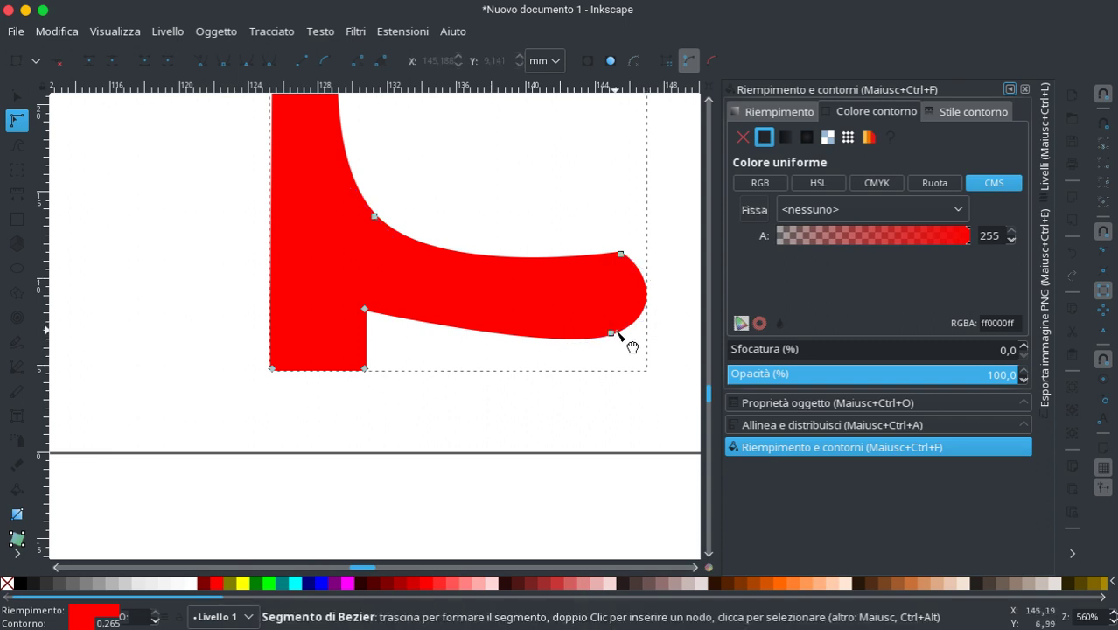
left_click(610, 334)
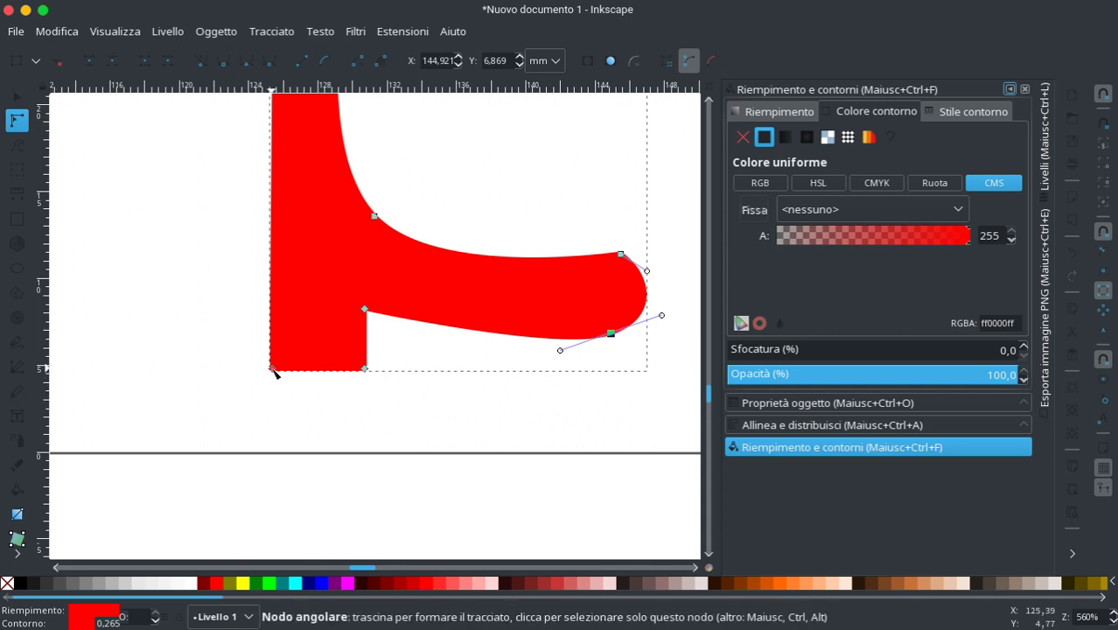
Step: Raise the heel's bottom nodes so the sole forms a small step
left_click_drag(271, 367, 270, 322)
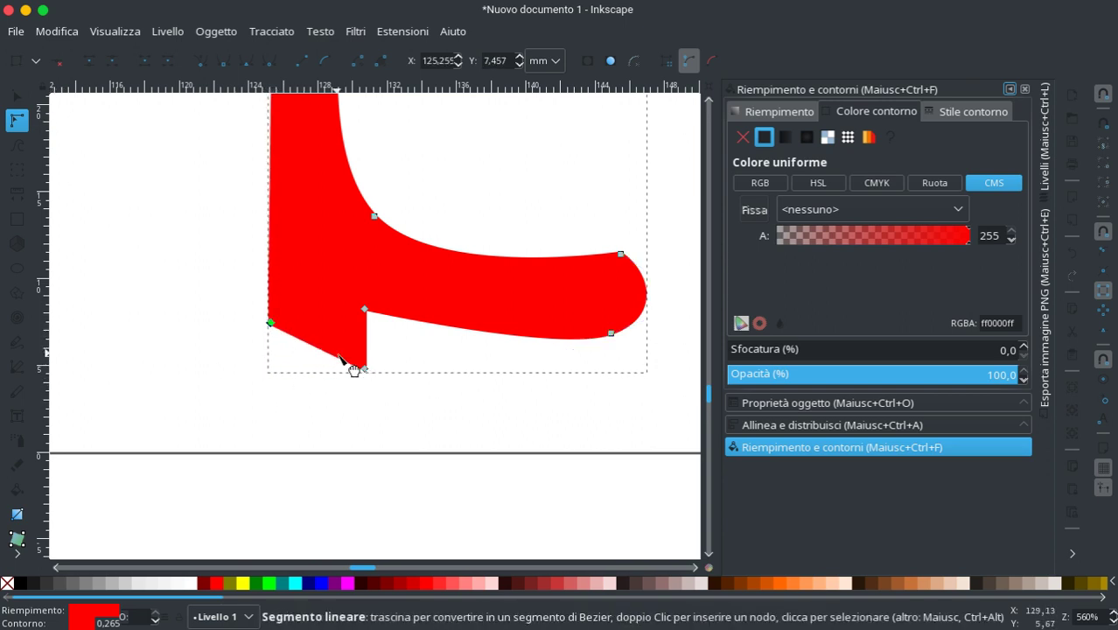
left_click_drag(363, 367, 364, 310)
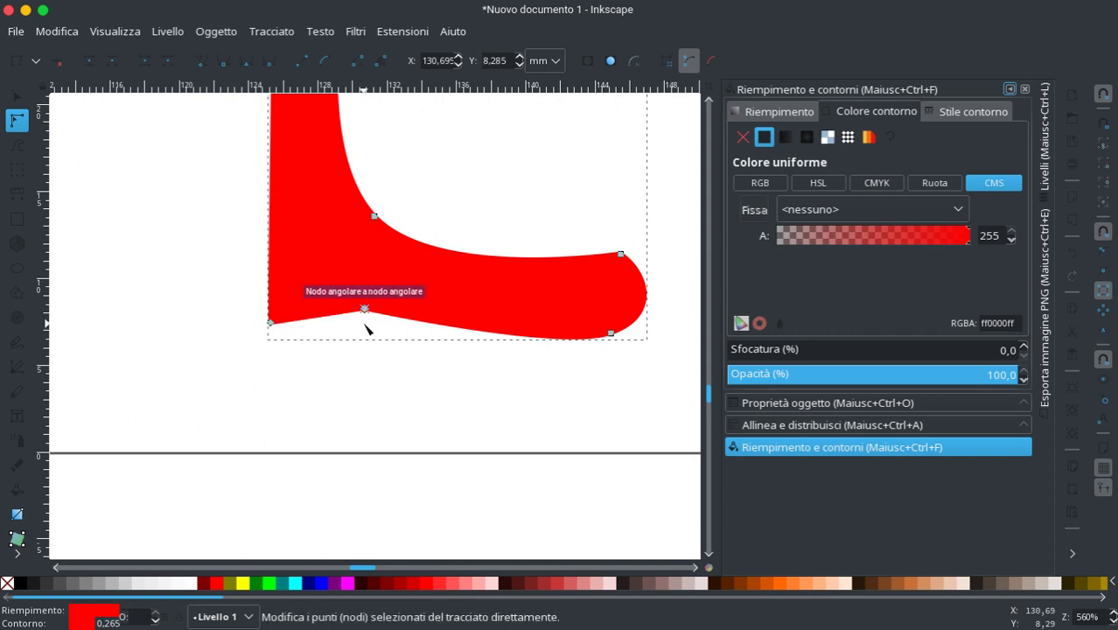
scroll(367, 327, "up", 1)
scroll(368, 328, "up", 2)
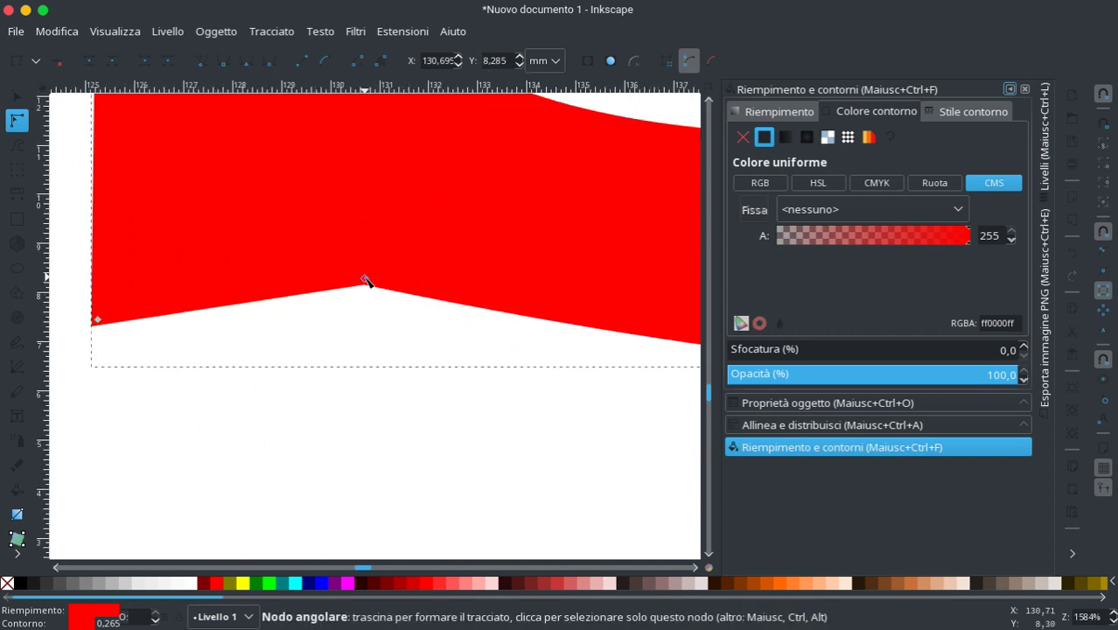
mouse_move(364, 279)
left_mouse_down()
mouse_move(373, 456)
mouse_move(367, 327)
left_mouse_up()
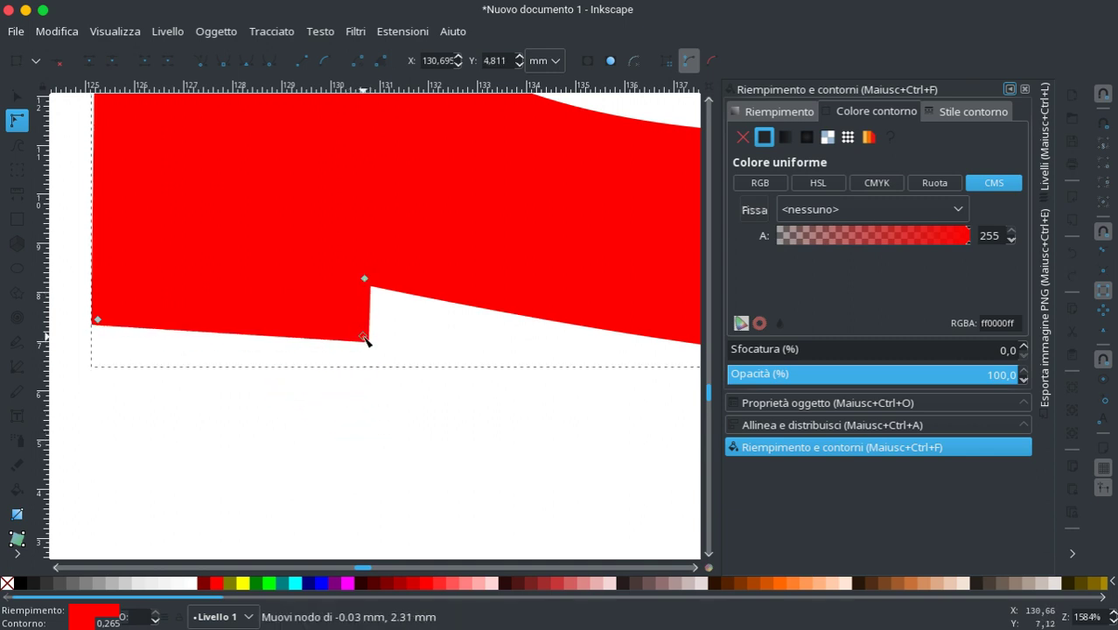
scroll(439, 407, "down", 3)
left_click(439, 406)
scroll(438, 412, "down", 2)
scroll(439, 413, "down", 3)
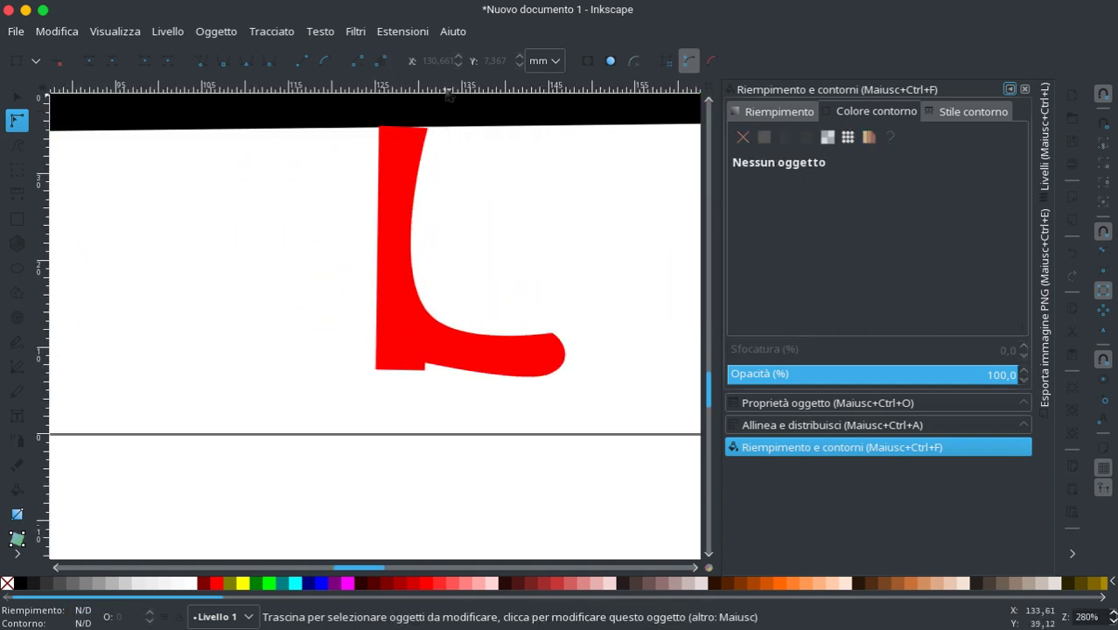
Step: Place a horizontal guide along the boot's sole, snapped to the heel corner
left_click_drag(447, 95, 421, 378)
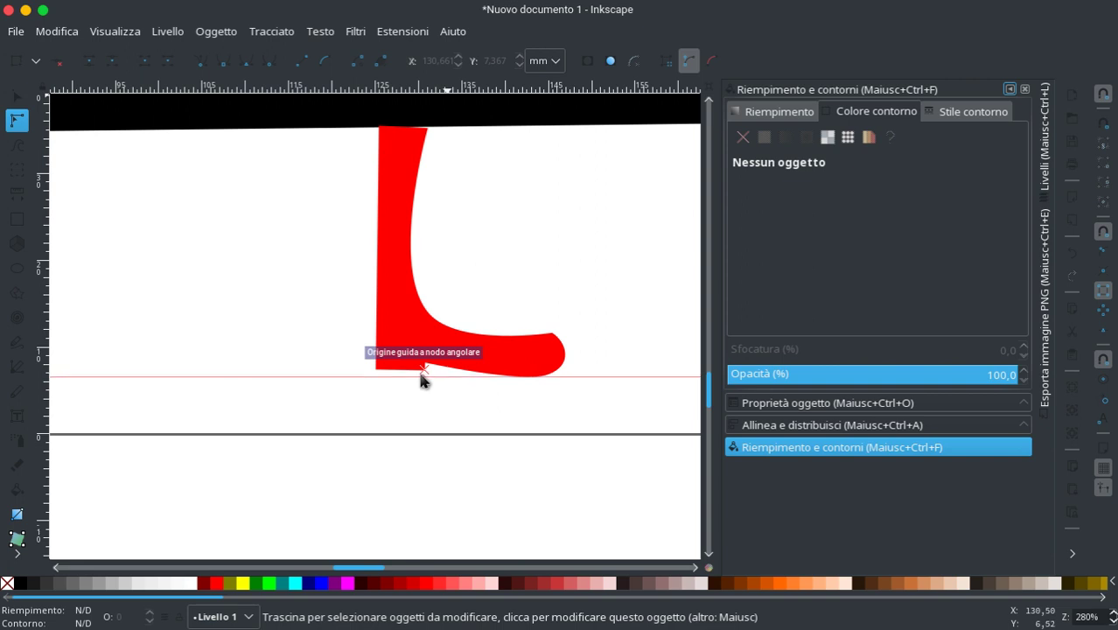
left_click_drag(421, 373, 423, 378)
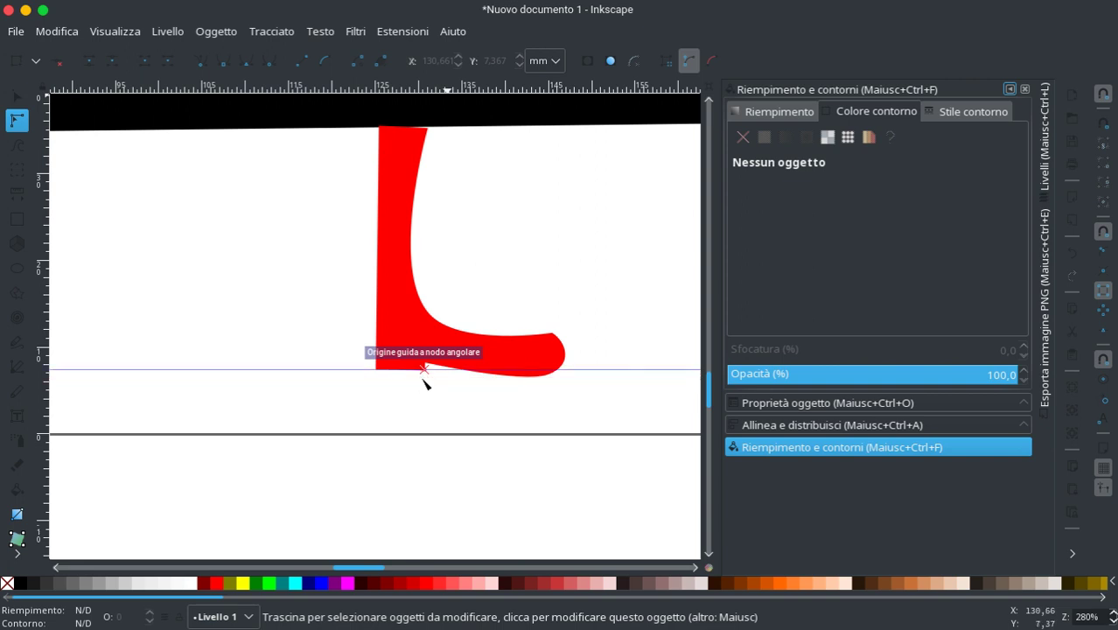
scroll(423, 383, "up", 4)
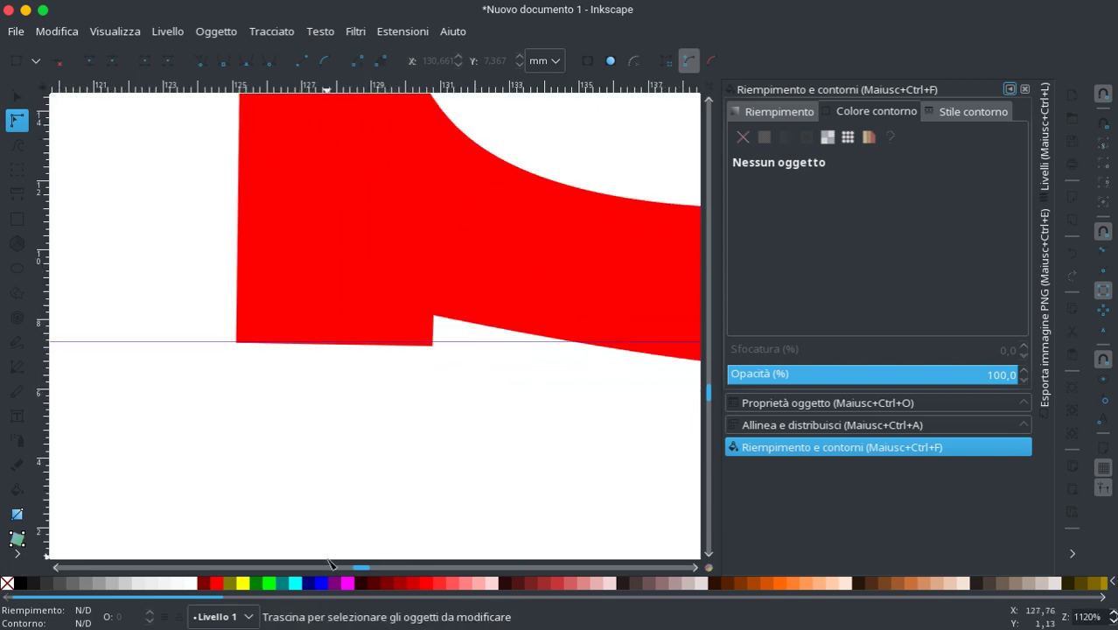
left_click_drag(363, 567, 368, 568)
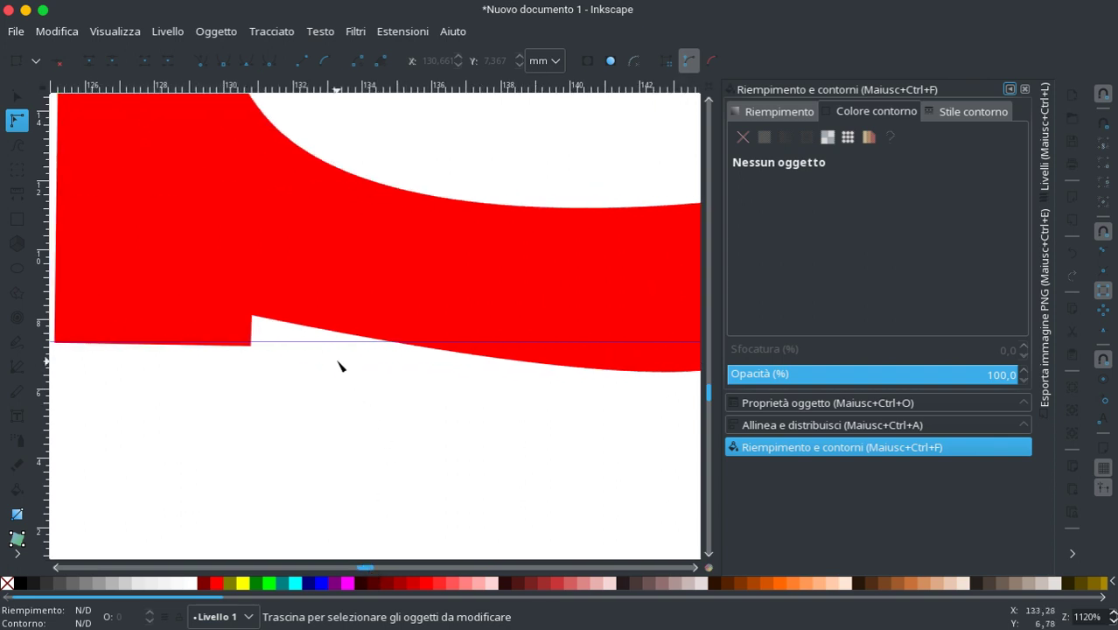
left_click_drag(342, 342, 350, 377)
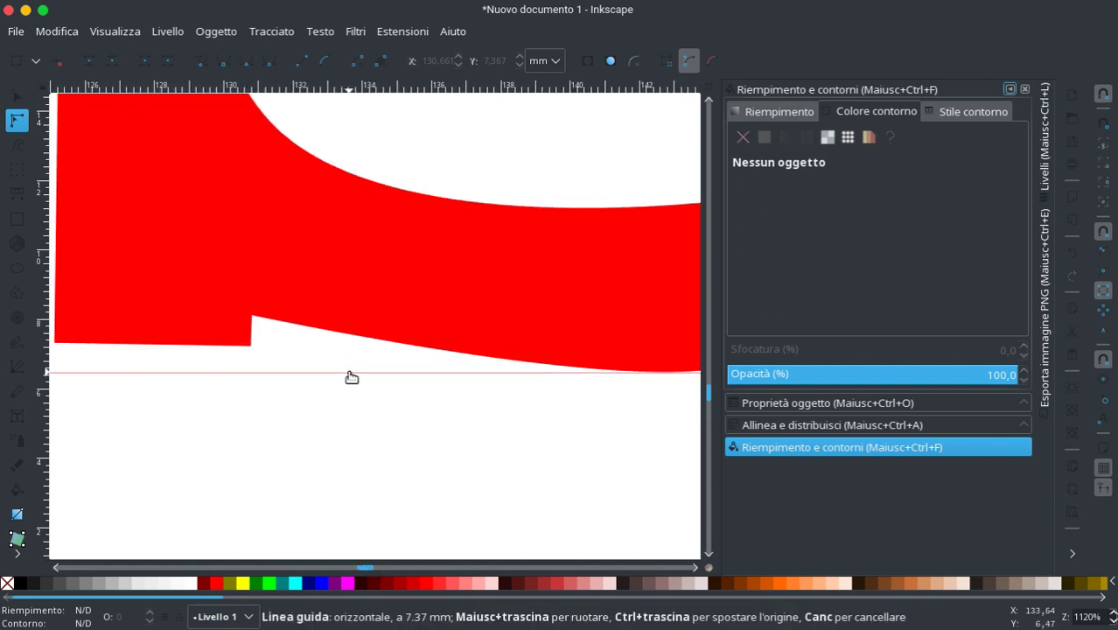
scroll(241, 382, "down", 1)
scroll(240, 377, "down", 1)
Step: Snap the heel corner and bottom-left corner nodes down onto the guide
left_click(245, 363)
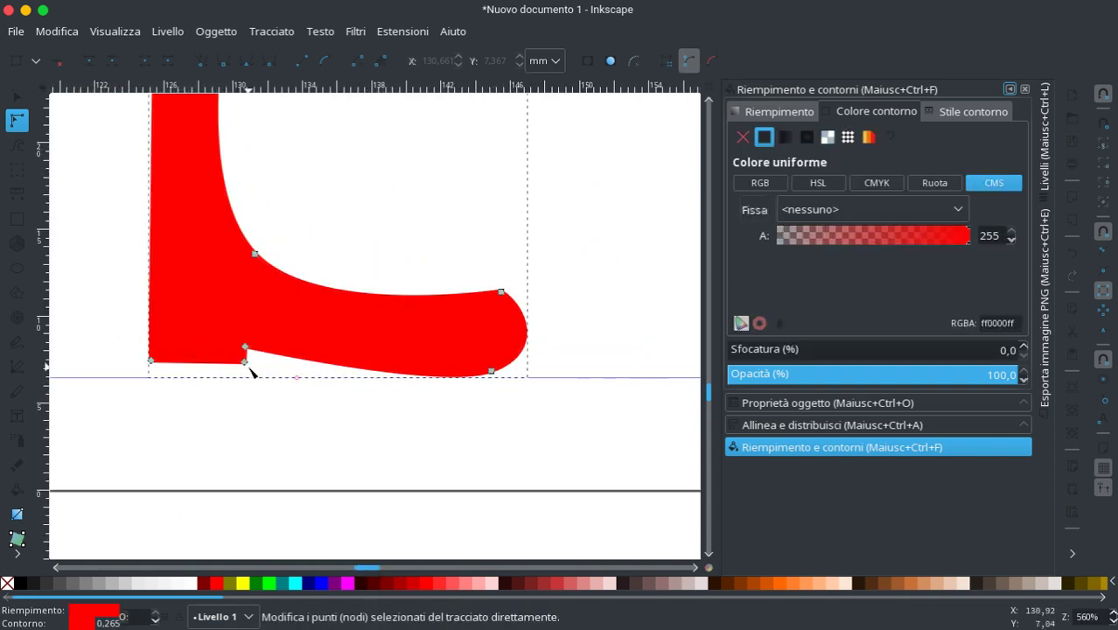
left_click_drag(245, 362, 246, 378)
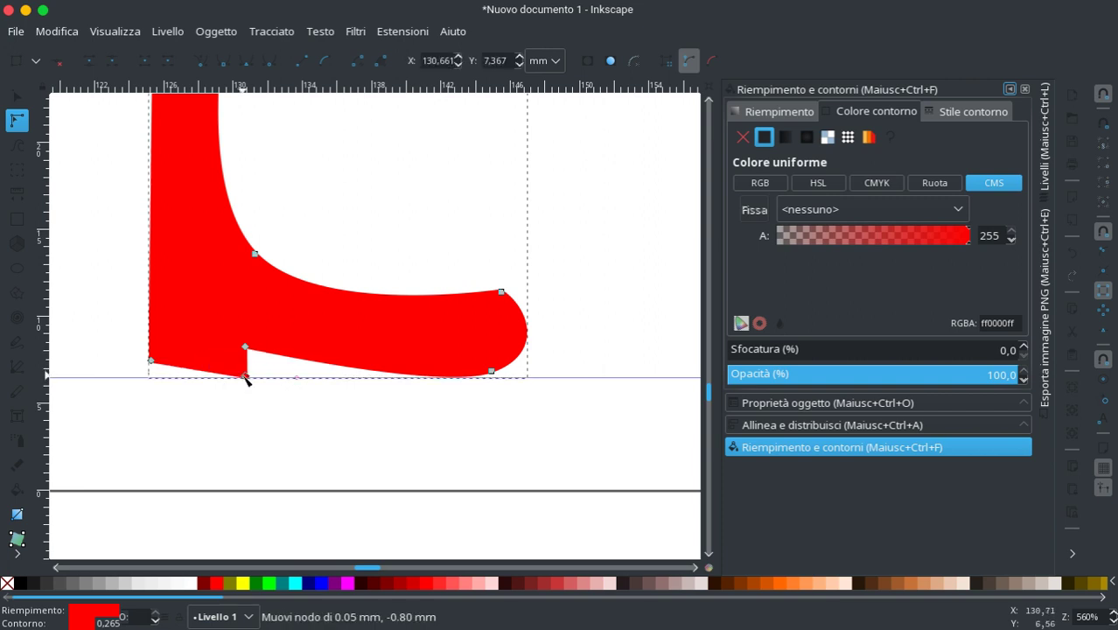
left_click_drag(151, 360, 151, 377)
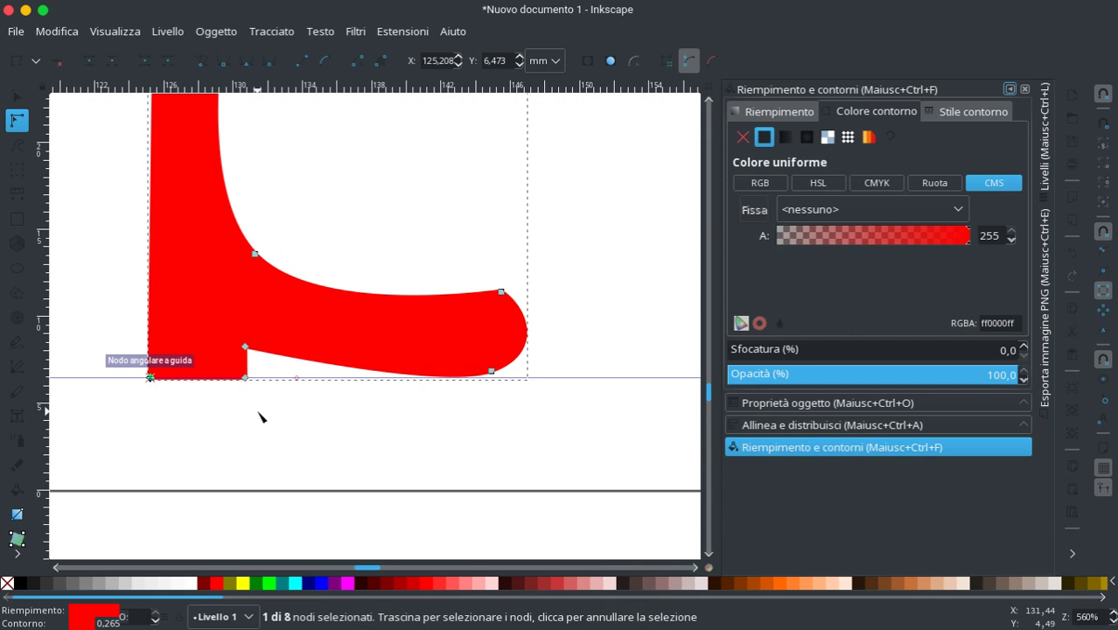
scroll(278, 409, "down", 2, "ctrl")
scroll(278, 409, "down", 1, "ctrl")
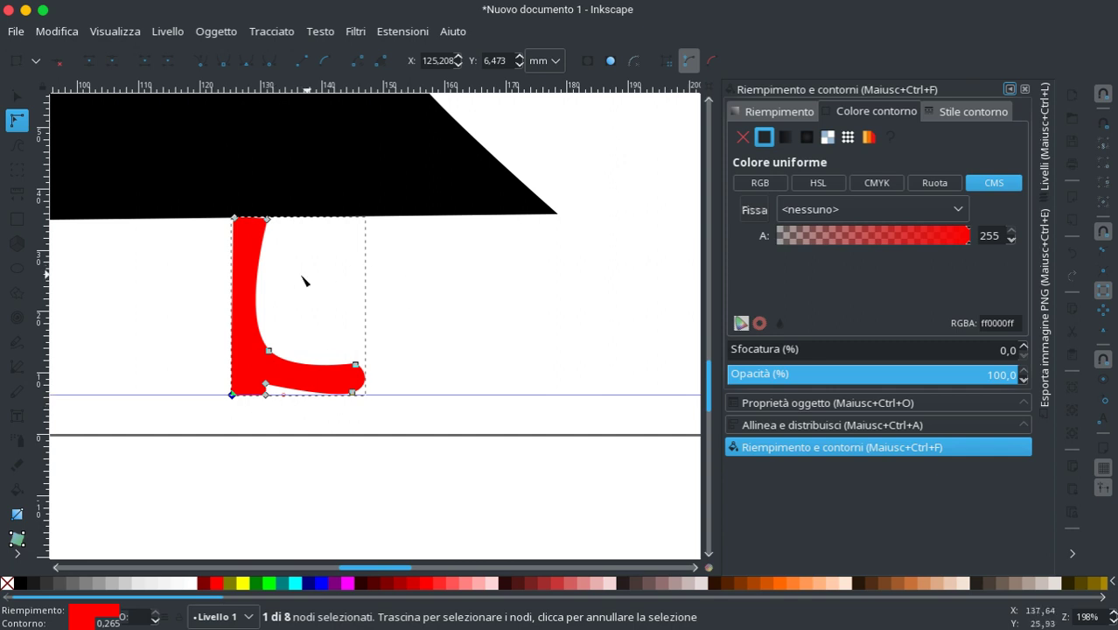
scroll(233, 262, "down", 2, "ctrl")
scroll(245, 280, "down", 1, "ctrl")
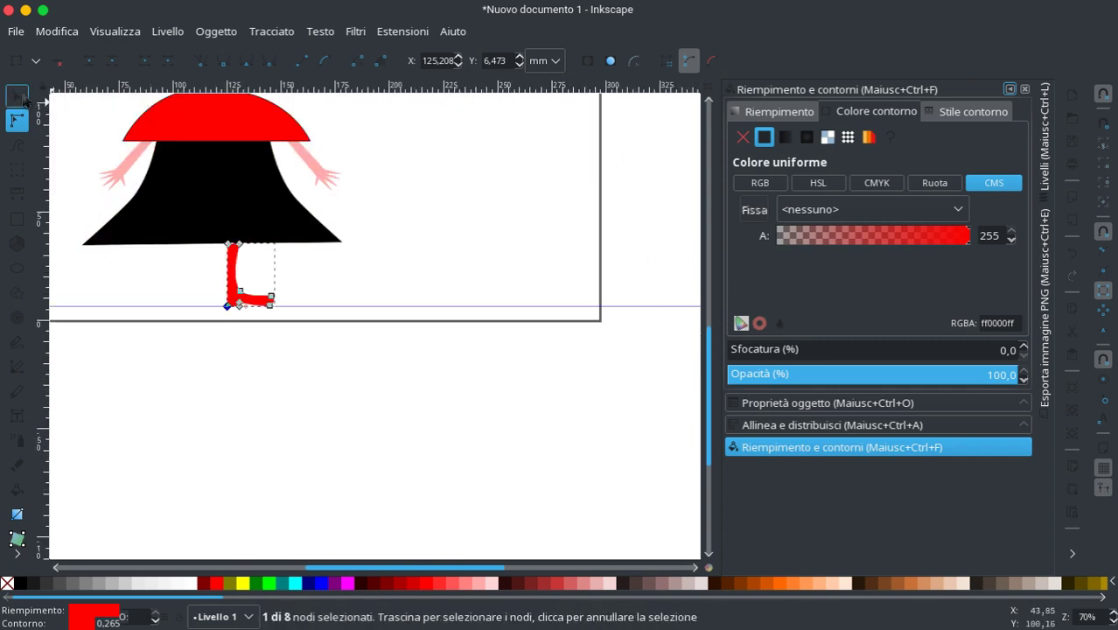
Step: Adjust the red boot's position with a drag and arrow-key nudges
left_click(23, 100)
left_click_drag(234, 268, 232, 256)
scroll(233, 256, "up", 2)
scroll(232, 256, "up", 2)
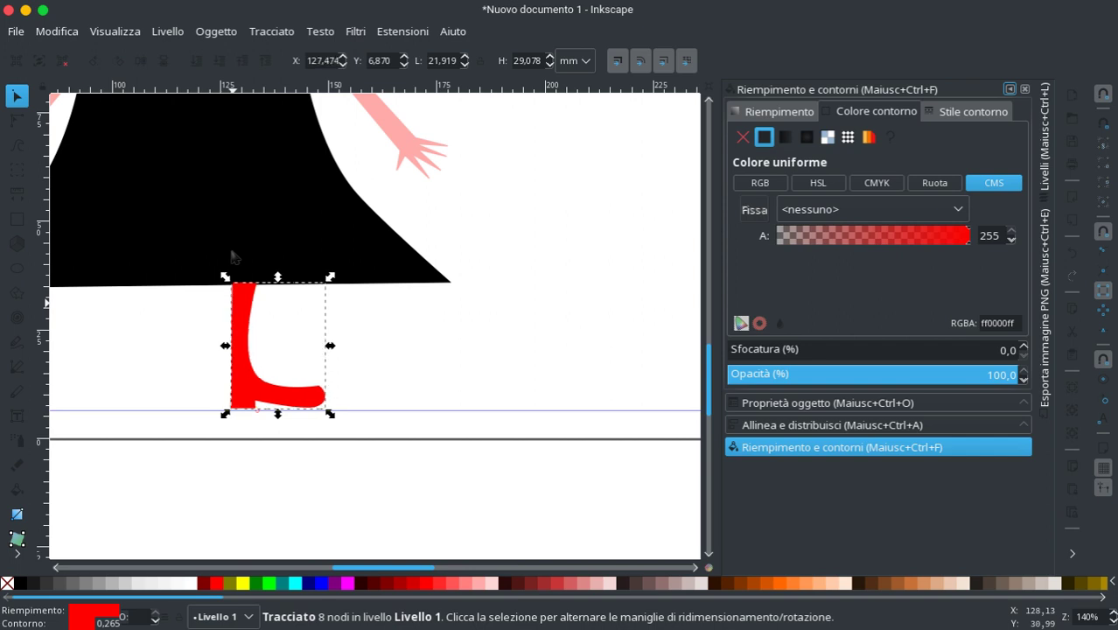
key("Left")
key("Left")
key("Up")
key("Up")
key("Left")
key("Left")
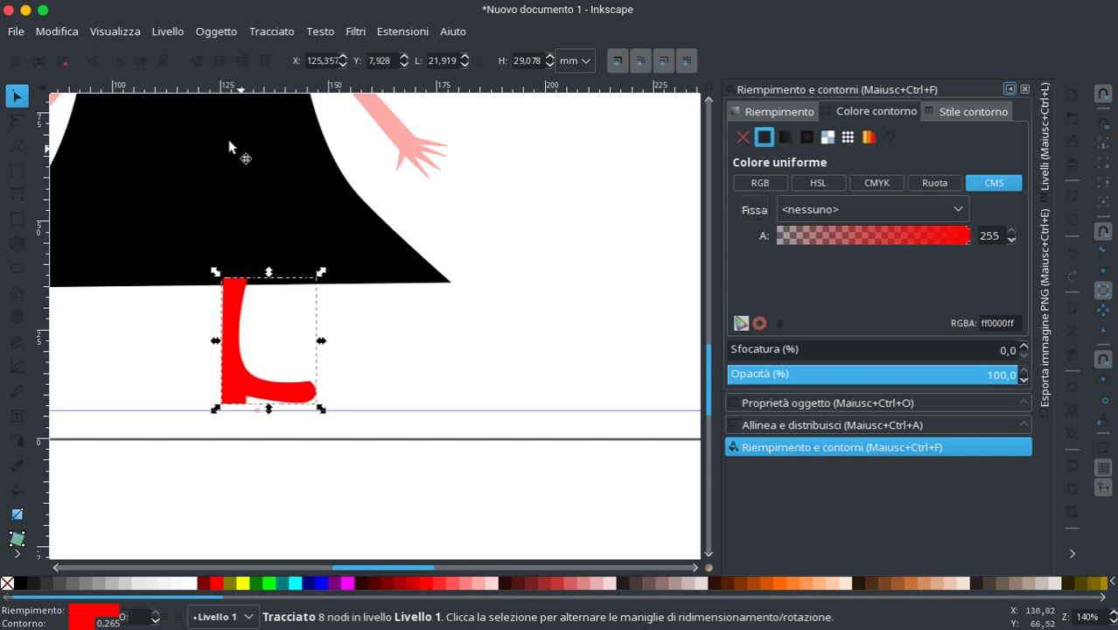
Step: Copy and paste the red boot and line the copy up with the original
key("ctrl+c")
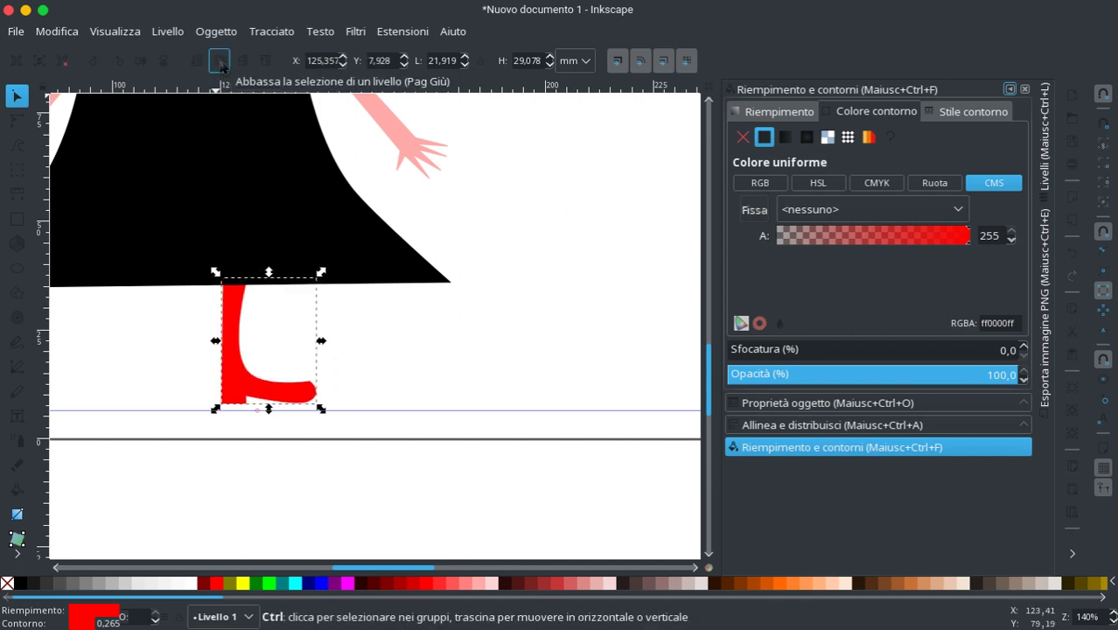
key("ctrl+v")
key("Down")
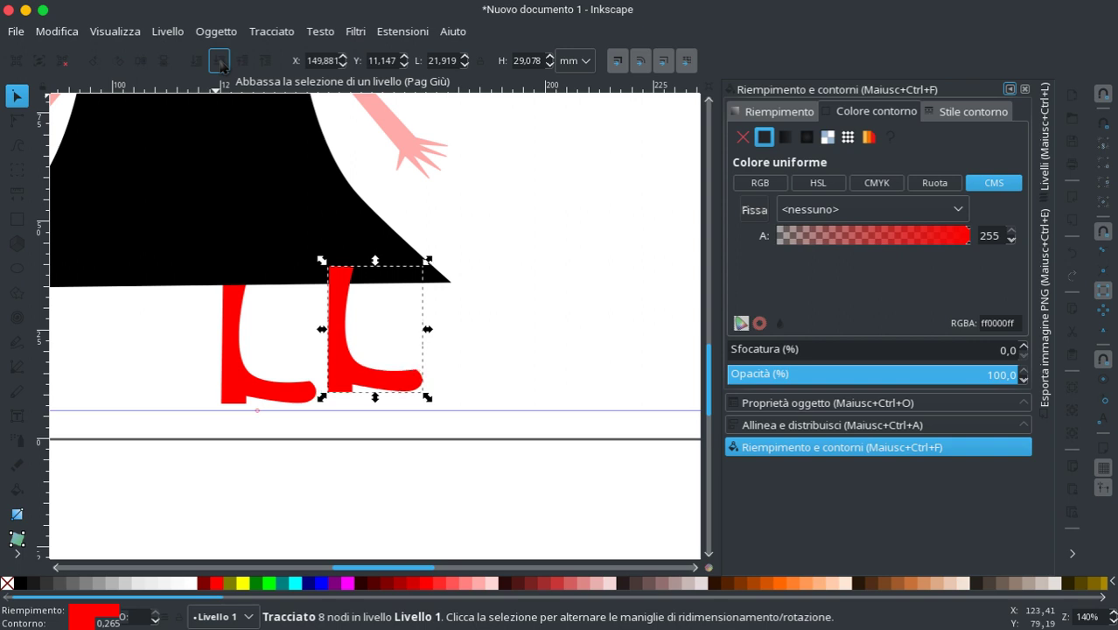
key("Up")
key("Up")
key("Left")
key("Left")
key("Left")
key("Left")
key("Left")
key("Left")
key("Left")
key("Left")
key("Left")
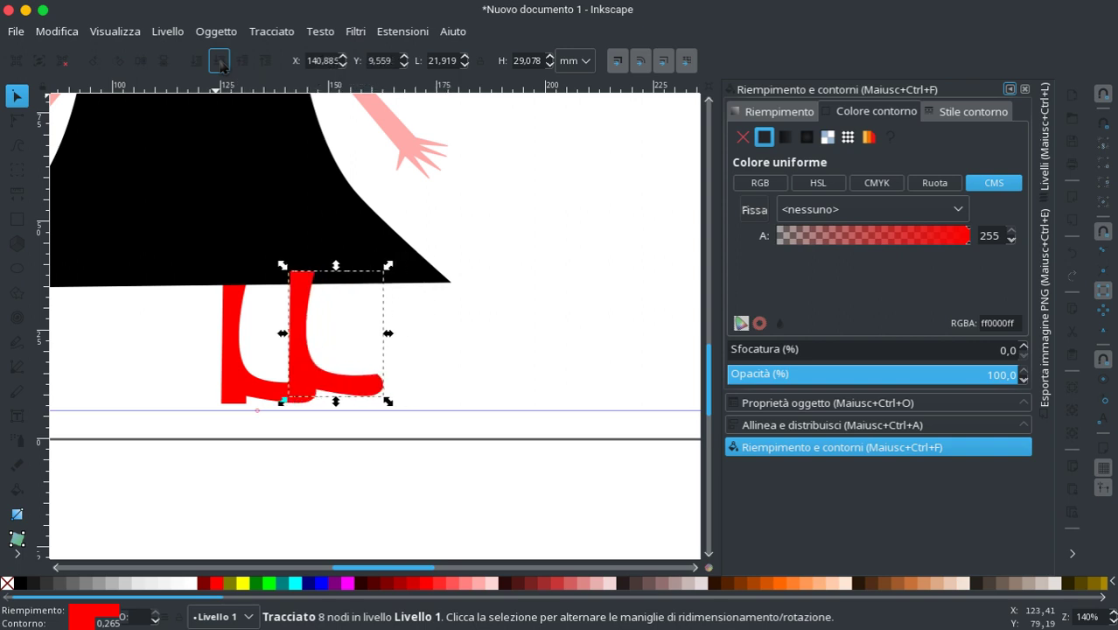
key("Left")
key("Left")
key("Left")
key("Left")
key("Left")
key("Left")
key("Left")
key("Down")
key("Down")
key("Down")
key("Left")
key("Left")
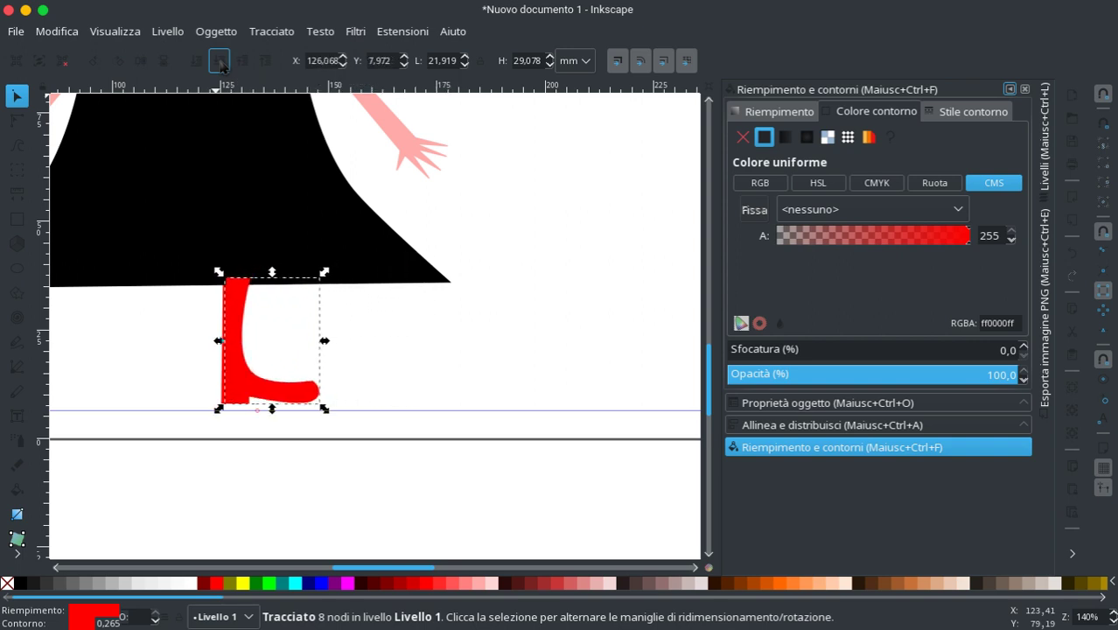
mouse_move(230, 7)
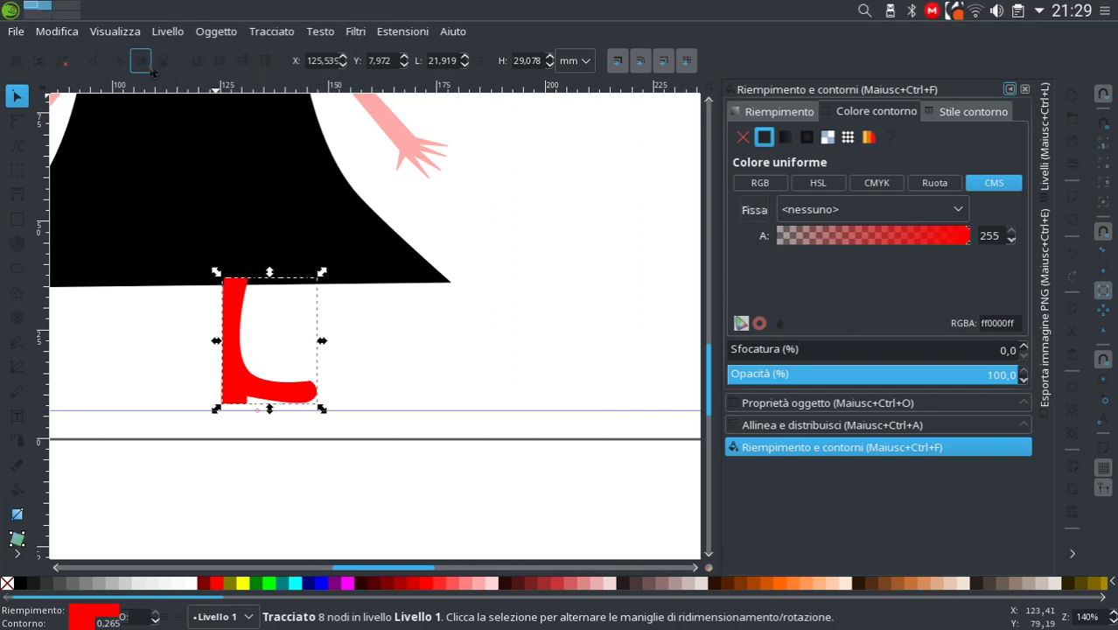
Step: Flip the boot copy horizontally and slide it left to form the second leg
left_click(142, 69)
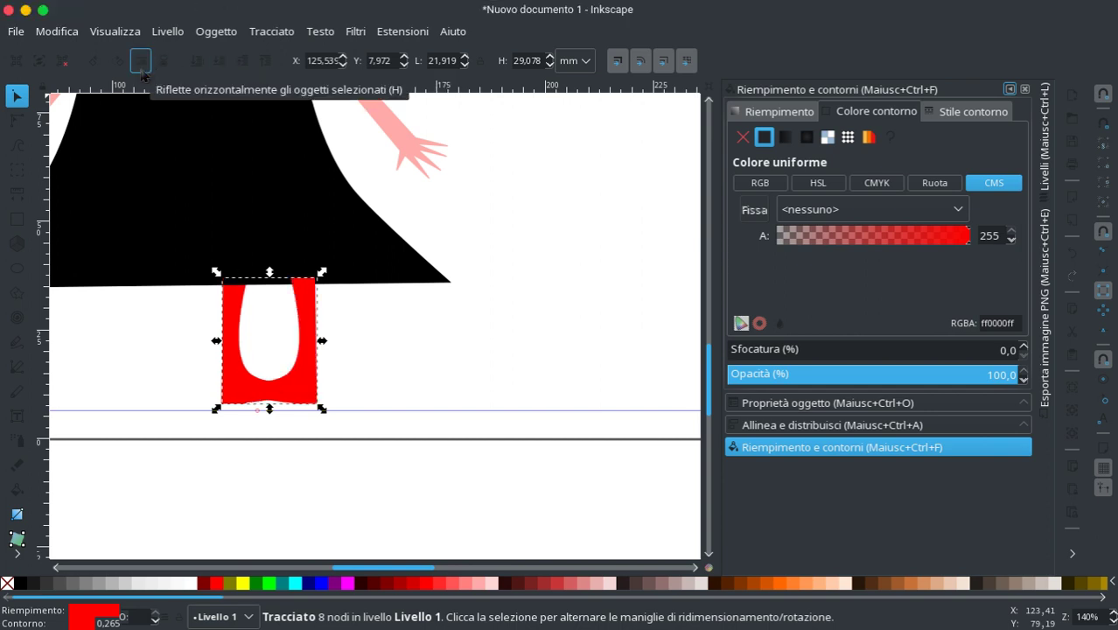
key("Left")
key("Left")
key("Left")
key("Left")
key("Left")
key("Left")
key("Left")
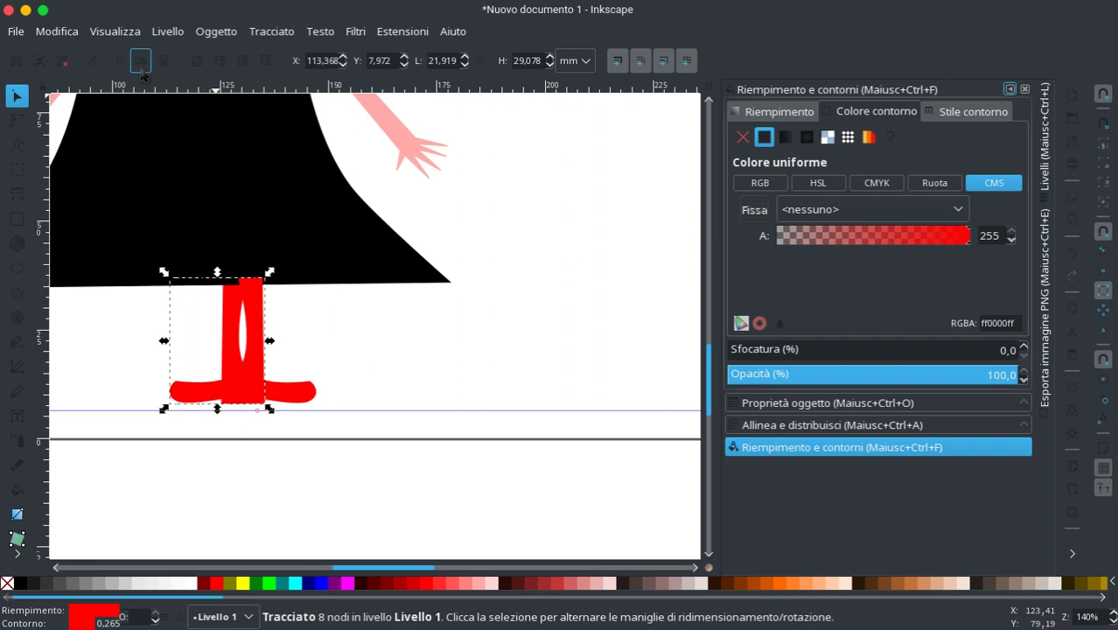
key("Left")
key("Left")
key("Left")
key("Left")
key("Left")
key("Left")
key("Left")
key("Left")
key("Left")
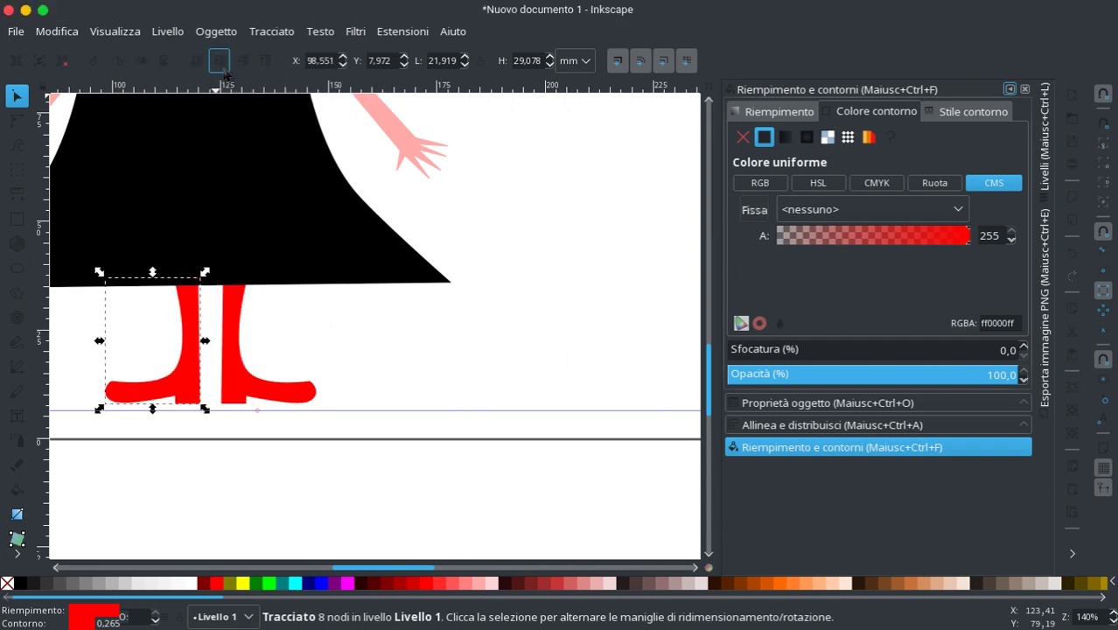
scroll(320, 293, "down", 2)
scroll(355, 319, "down", 2)
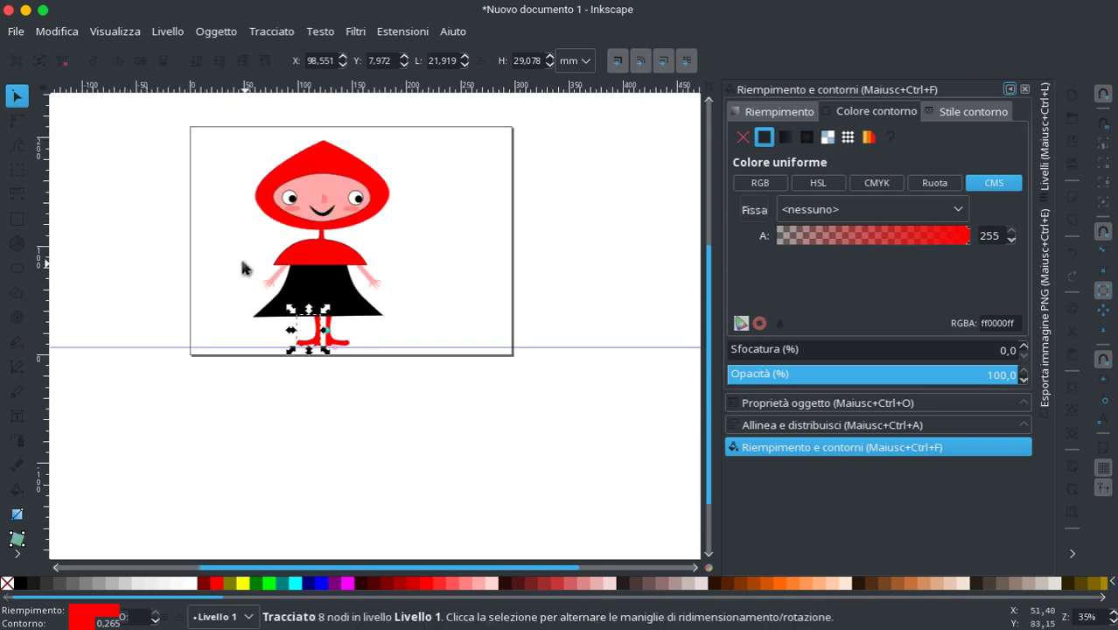
Step: Box-select both red legs and nudge them so the boots sit centred beneath the black dress
key("Escape")
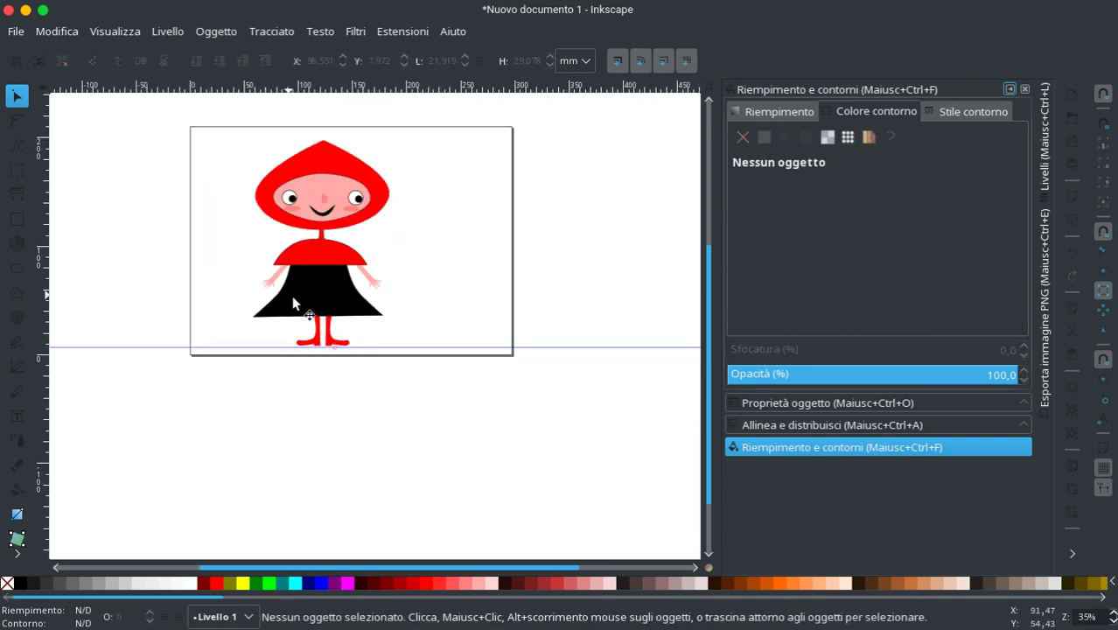
scroll(306, 325, "up", 1)
scroll(305, 326, "up", 1)
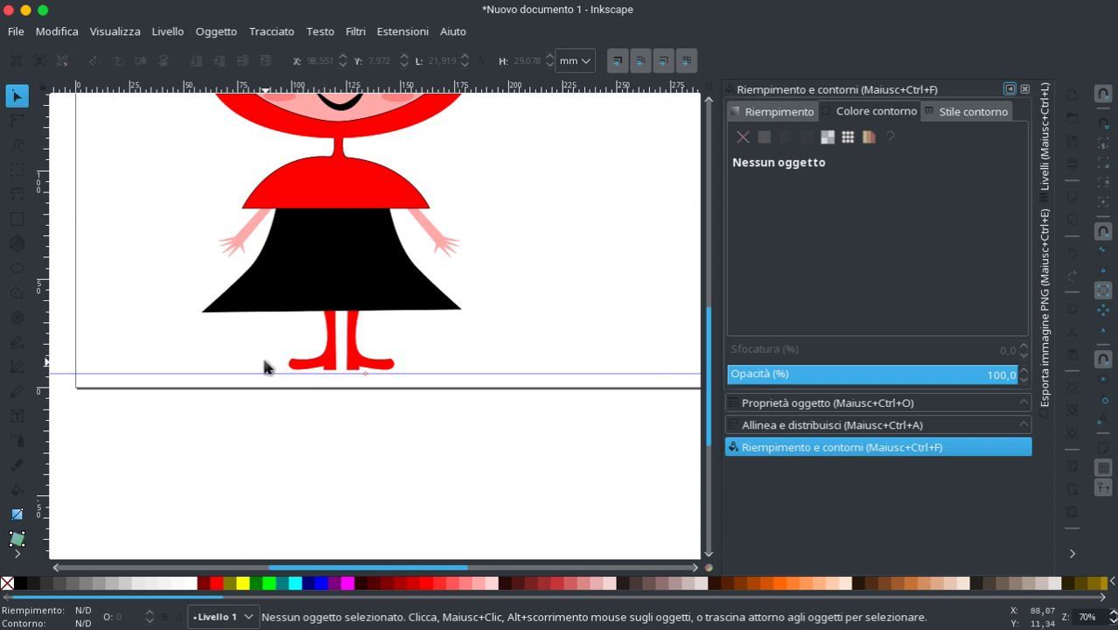
left_click_drag(278, 425, 411, 305)
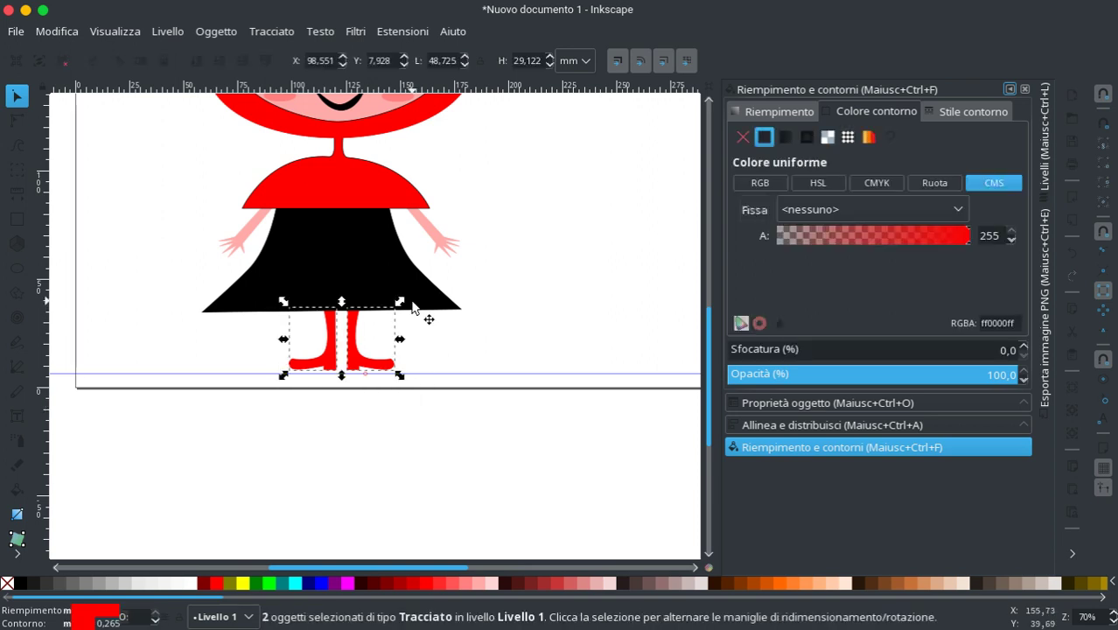
key("Left")
key("Left")
key("Left")
key("Left")
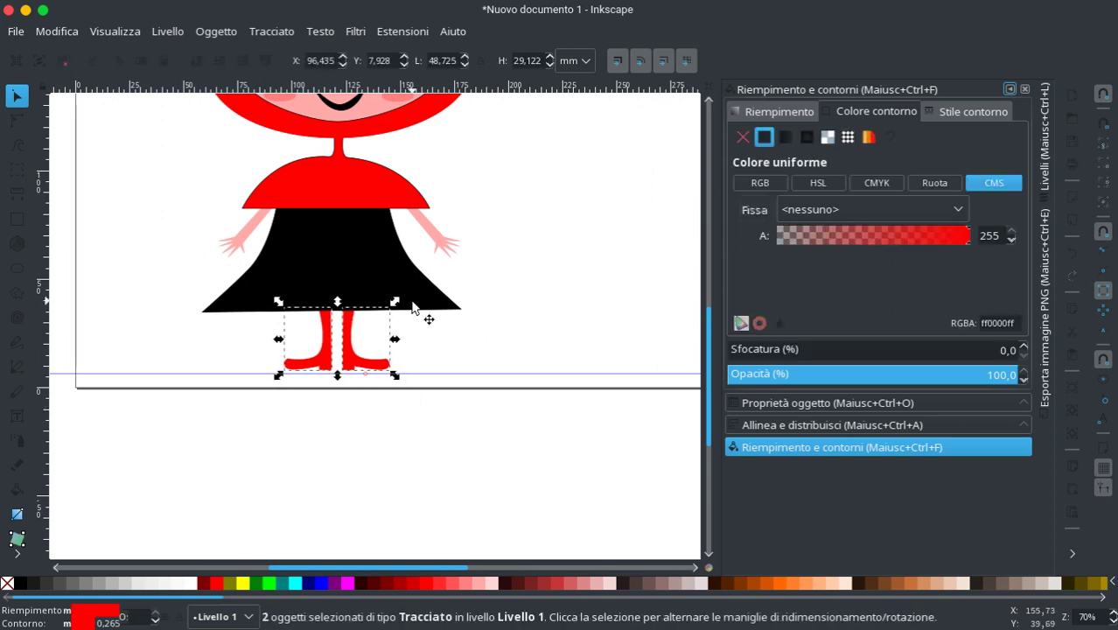
key("Right")
left_click(524, 248)
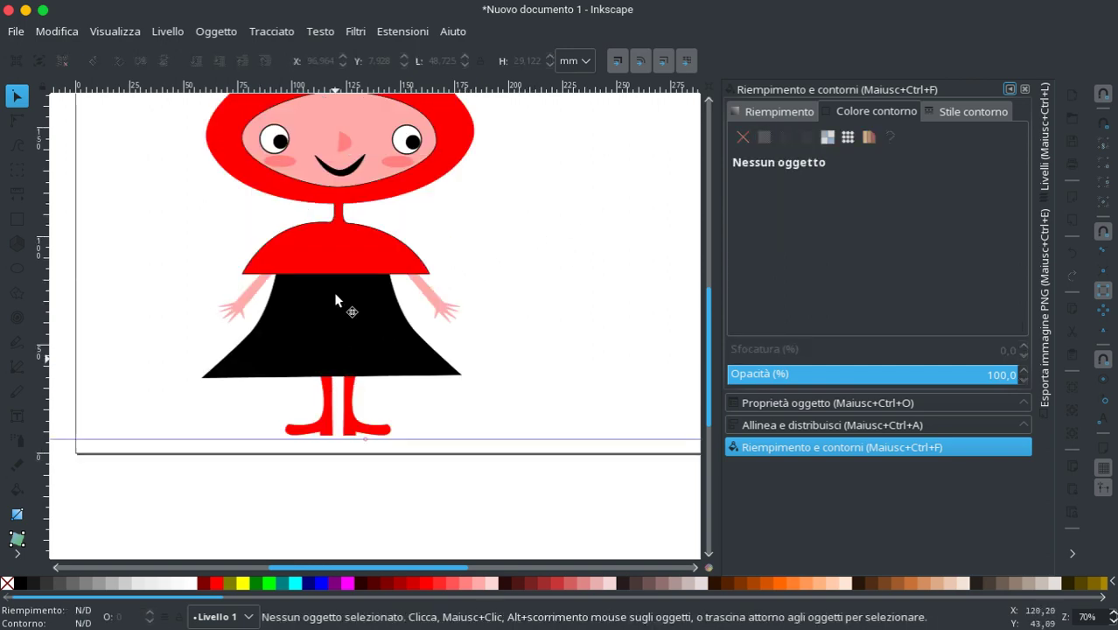
scroll(347, 297, "up", 3)
scroll(325, 244, "up", 3, "ctrl")
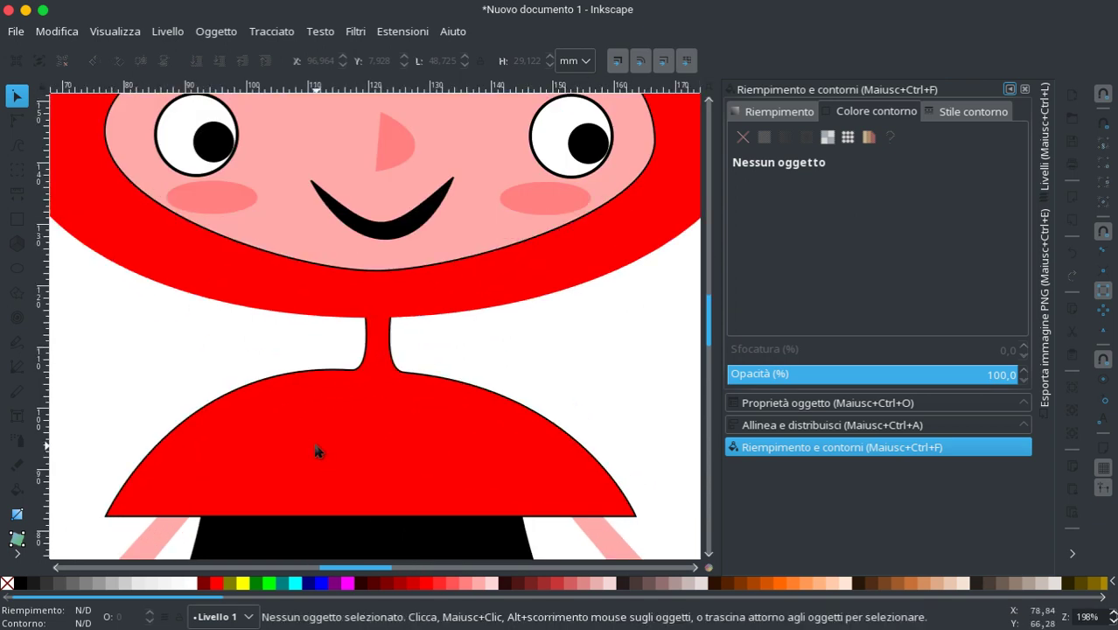
scroll(332, 428, "down", 3)
scroll(349, 419, "down", 1)
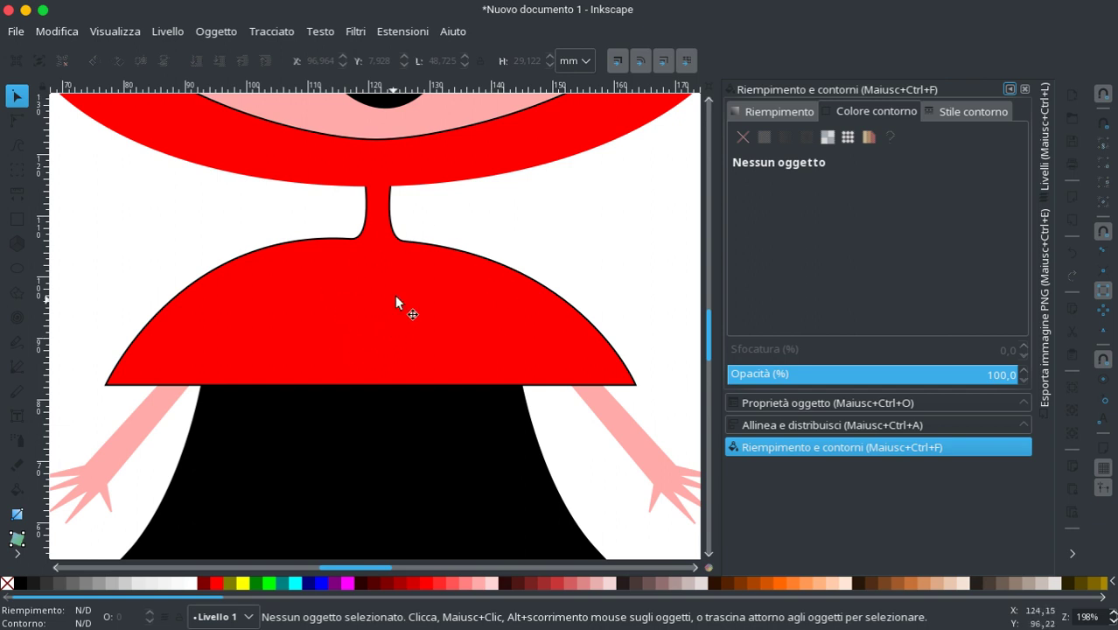
Step: Draw two crossing diagonal lines with the Pen tool on the cape below the neck
left_click(18, 369)
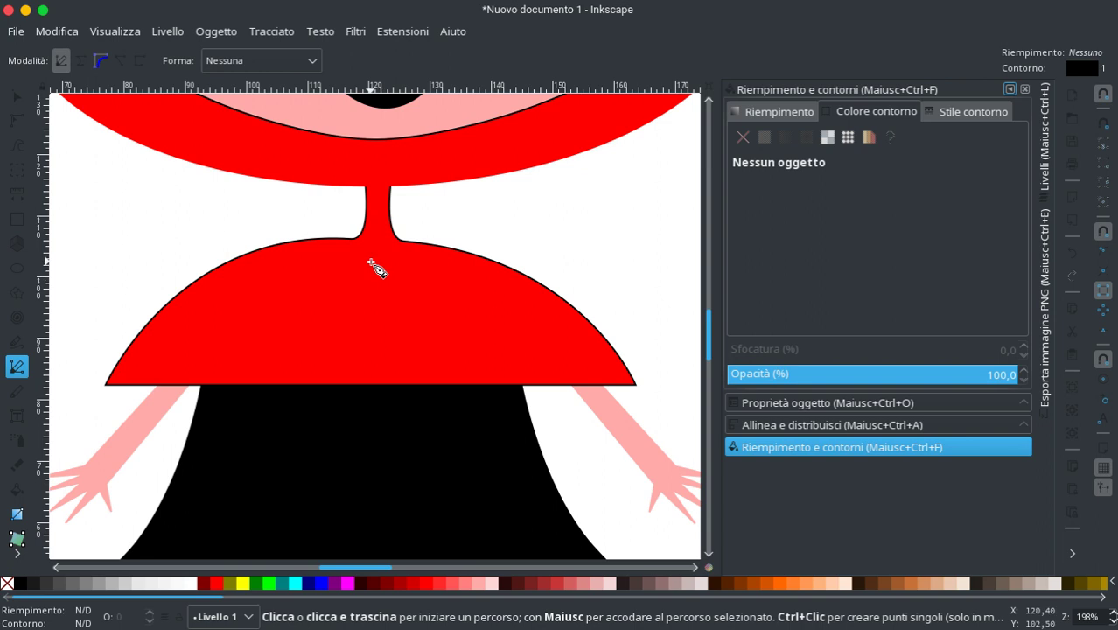
left_click_drag(370, 252, 394, 295)
double_click(385, 289)
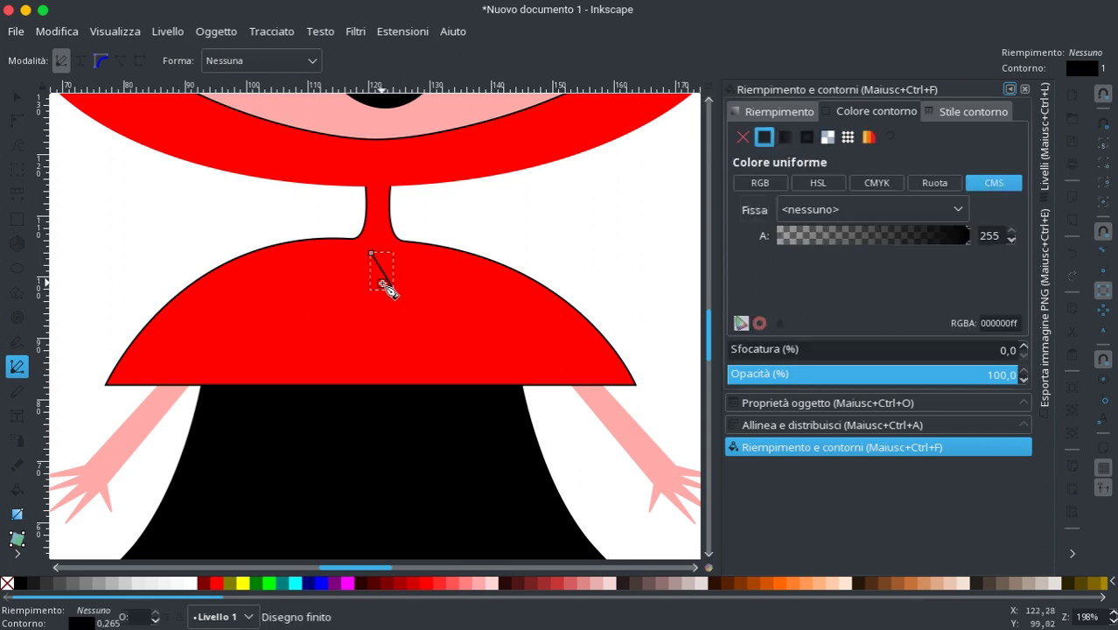
key("ctrl+z")
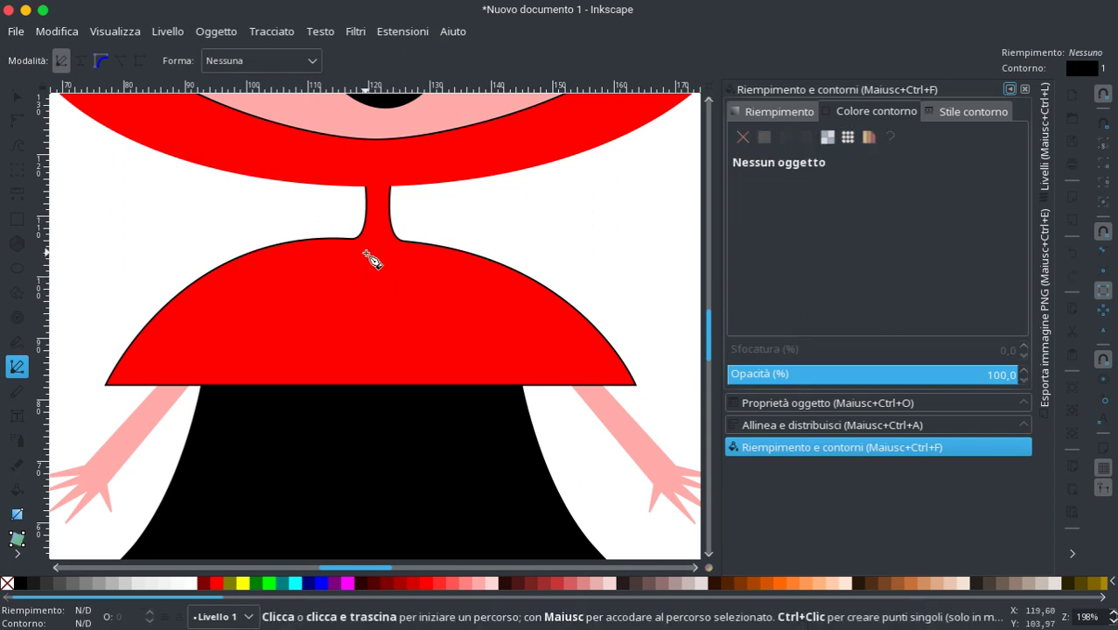
left_click_drag(366, 252, 399, 292)
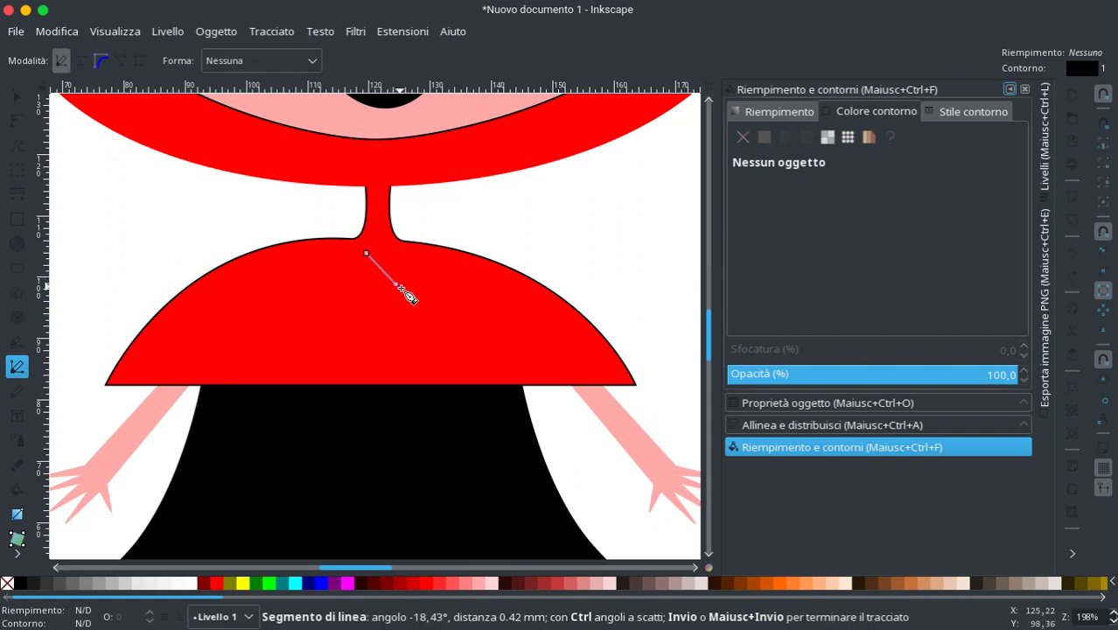
double_click(397, 283)
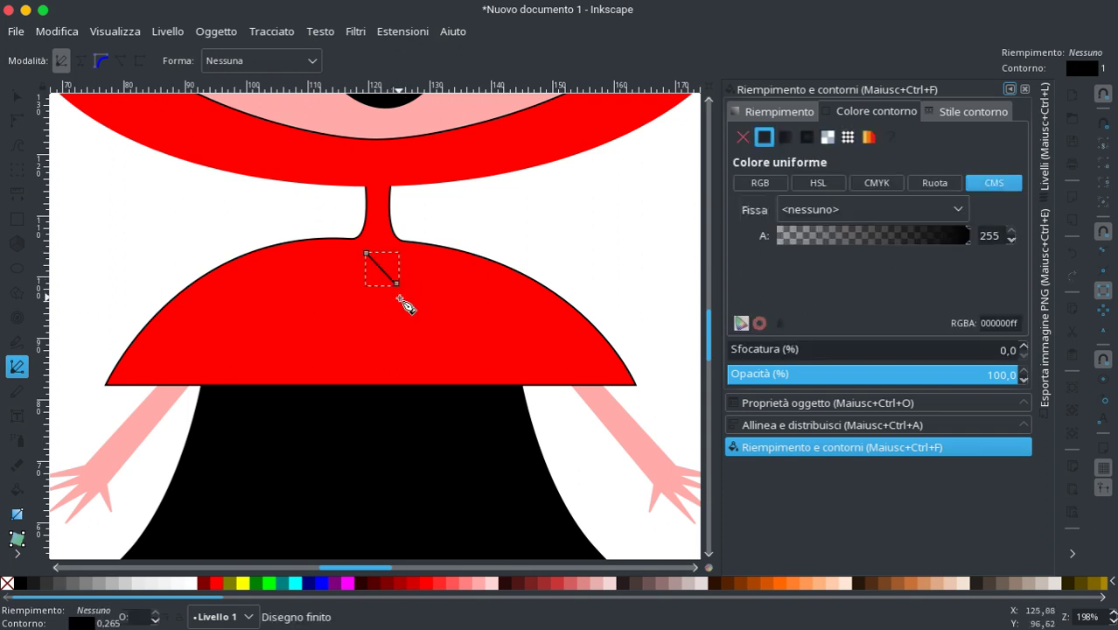
left_click_drag(397, 254, 365, 285)
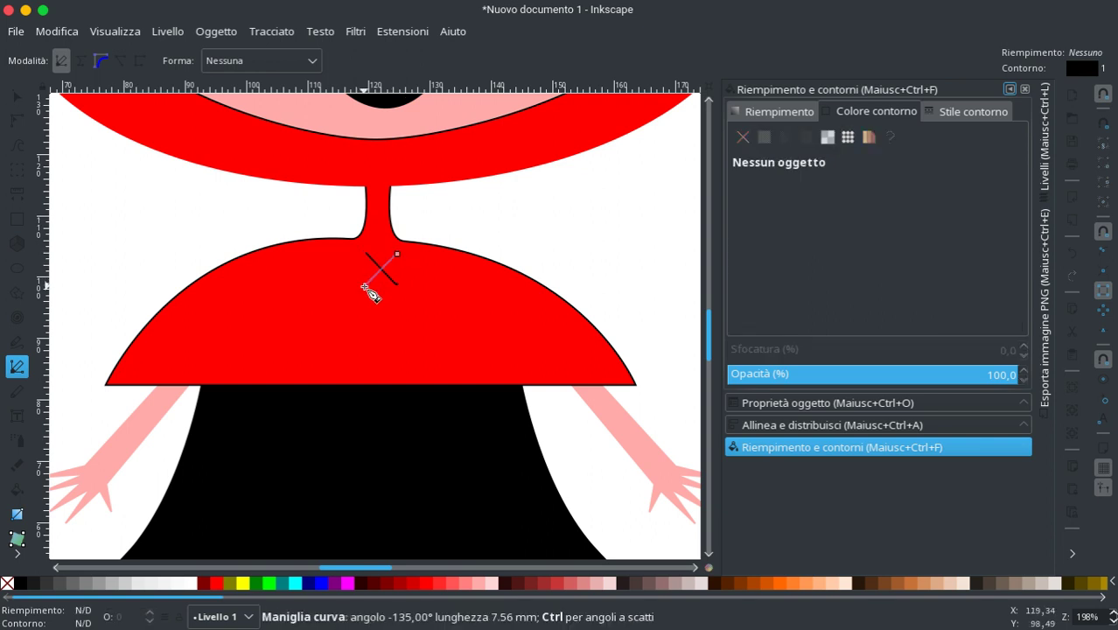
double_click(364, 286)
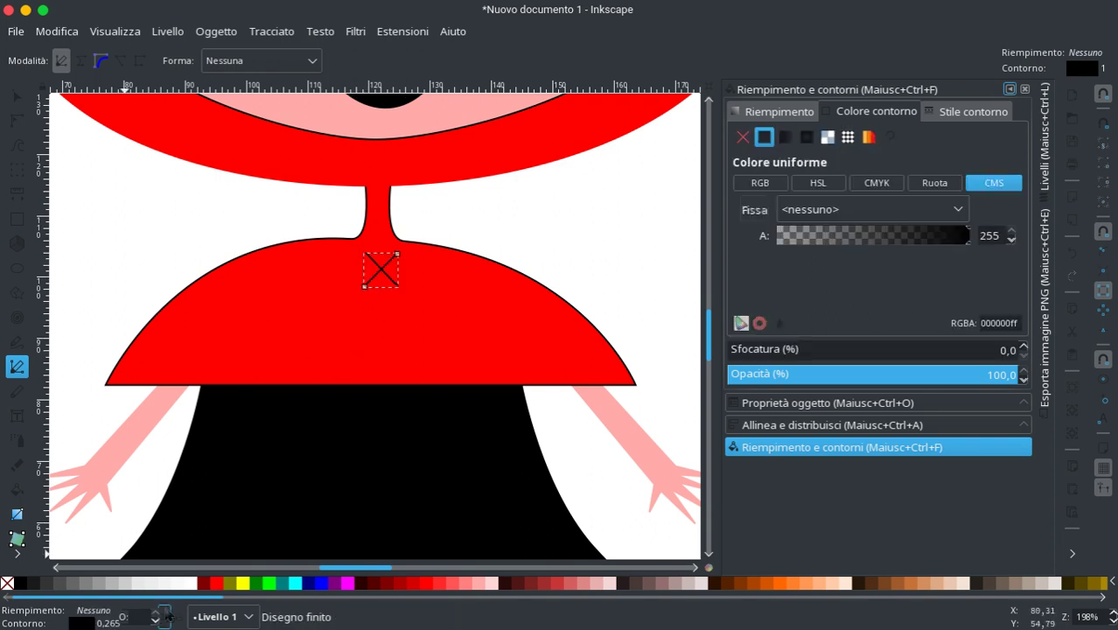
Step: Set both crossing strokes to white via the white swatch's Imposta contorno
right_click(192, 584)
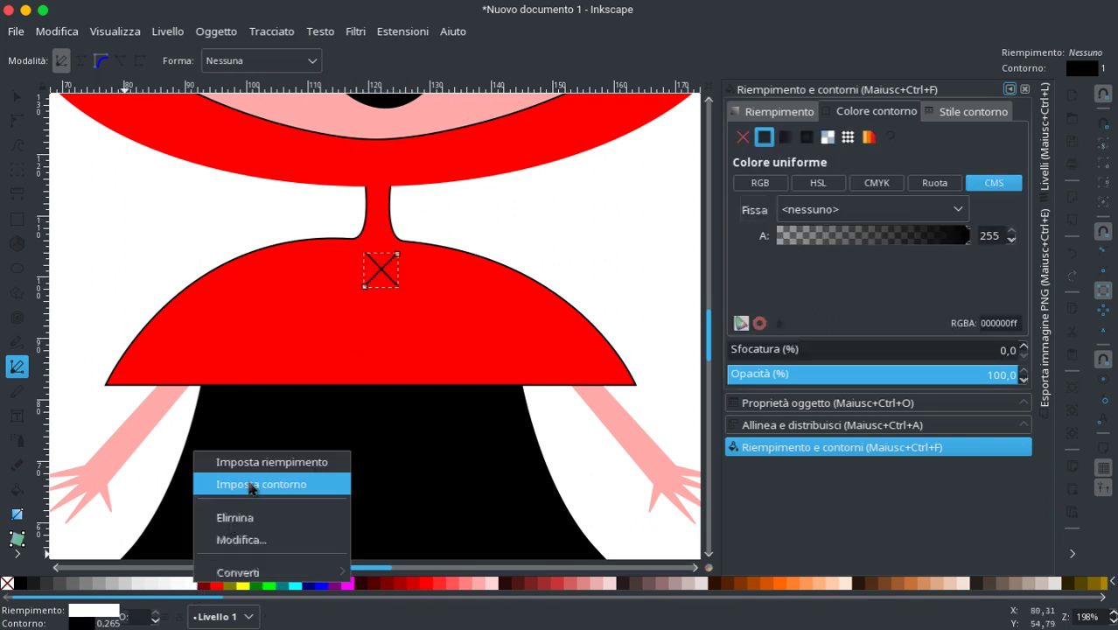
left_click(241, 487)
left_click(18, 95)
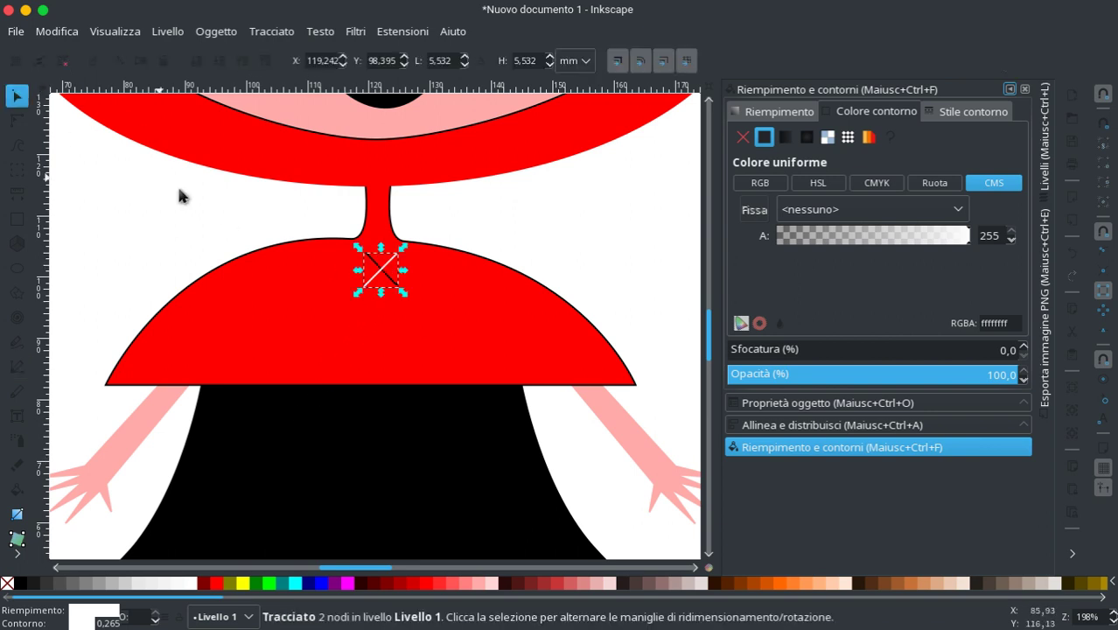
left_click(372, 257)
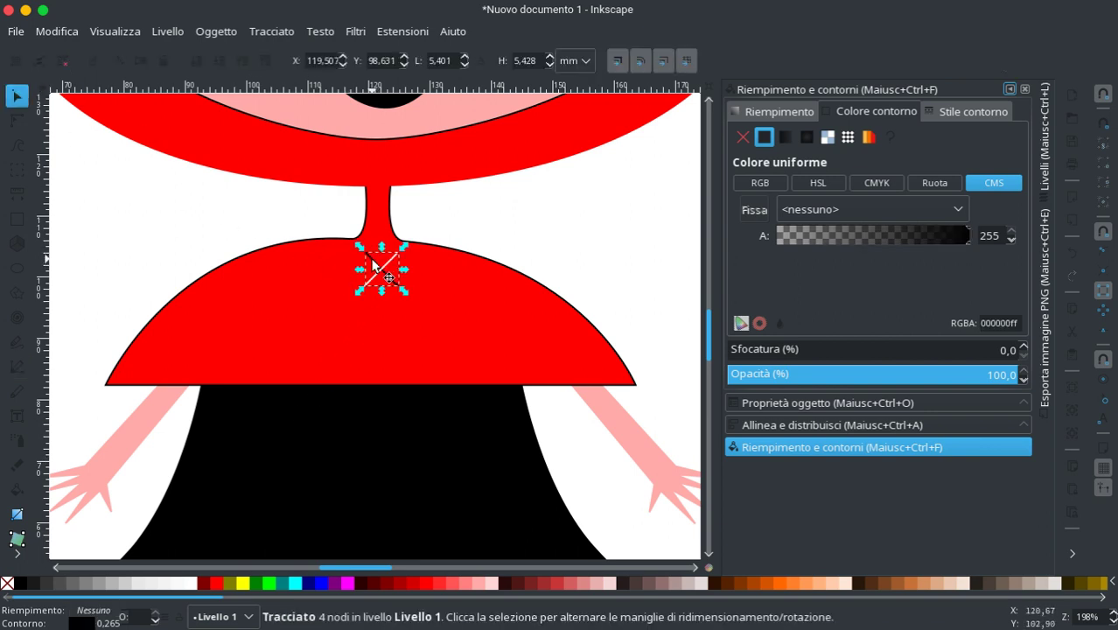
left_click(194, 583)
right_click(194, 583)
left_click(259, 489)
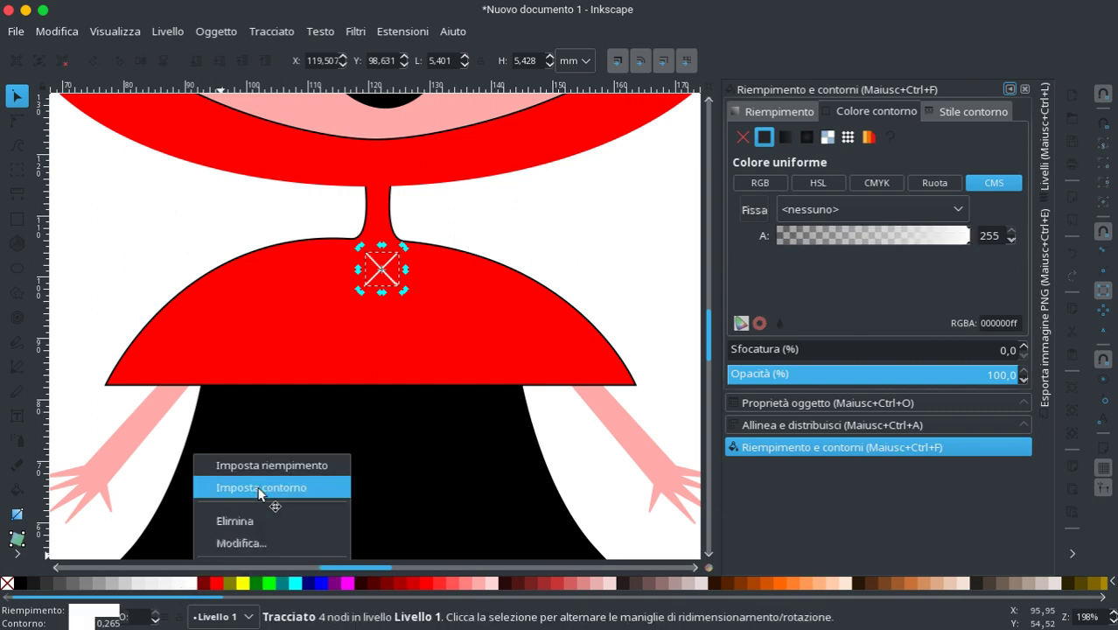
left_click(505, 234)
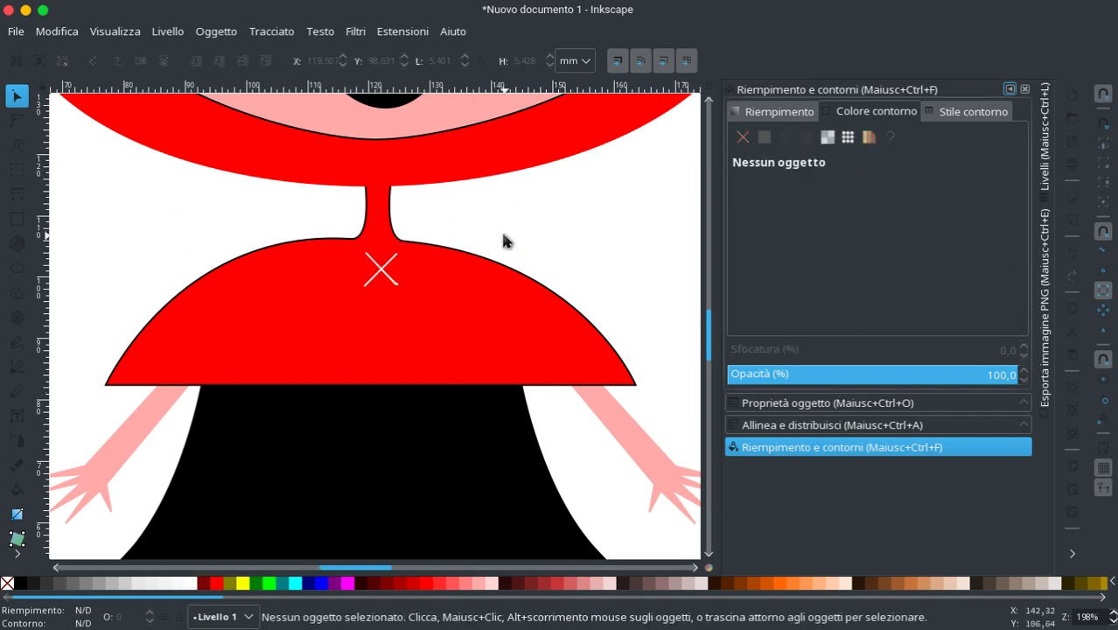
Step: Bend one stroke of the white X into a gentle curve with the node tool
left_click(19, 122)
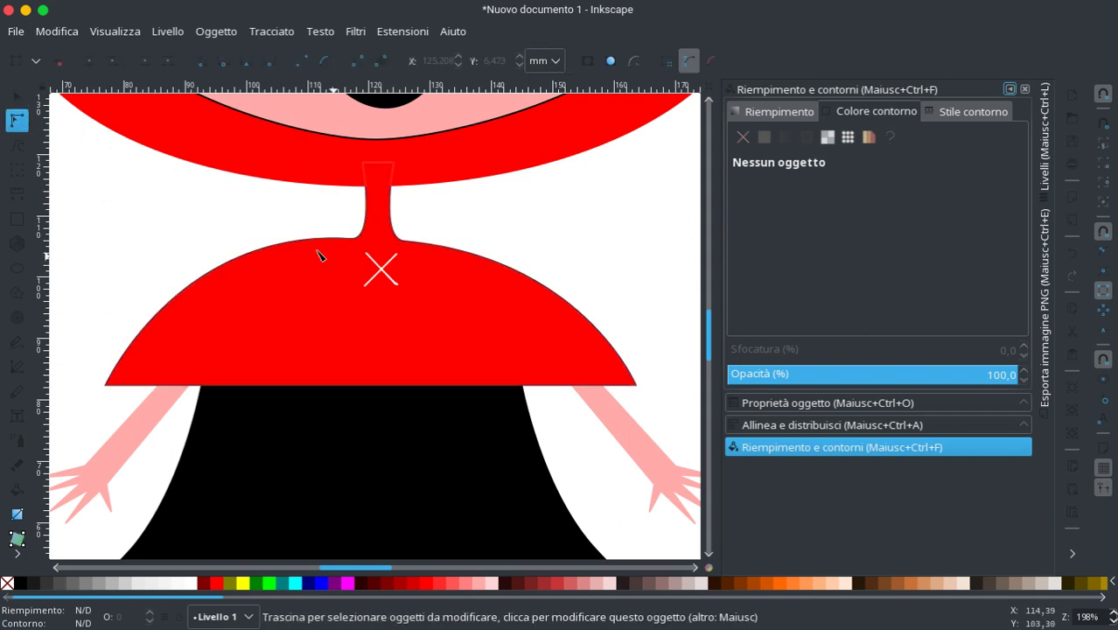
left_click(388, 276)
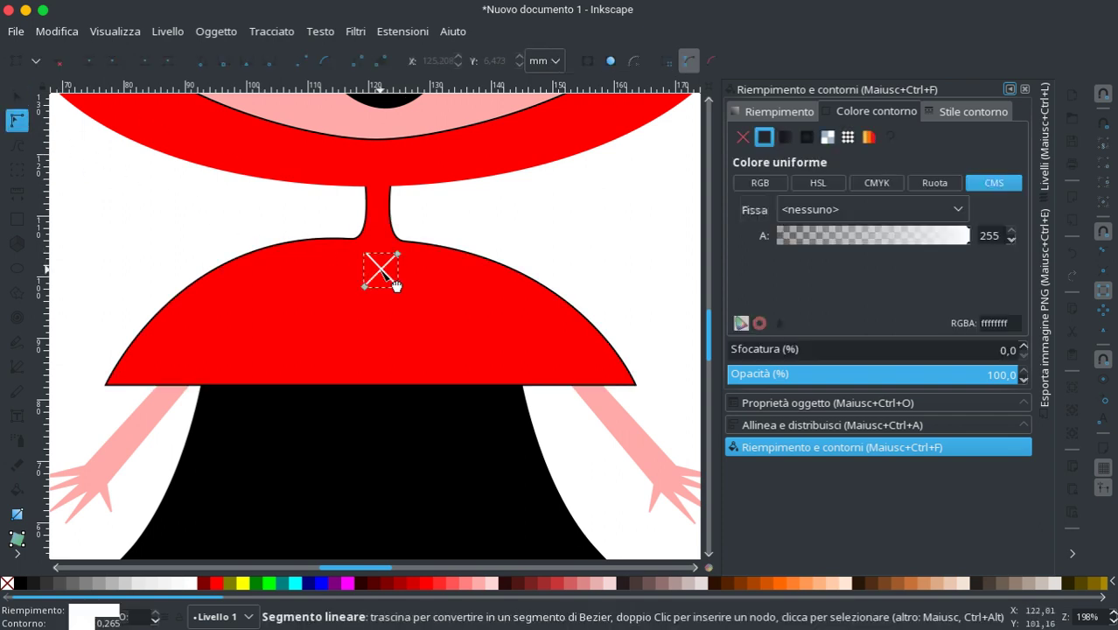
left_click_drag(394, 282, 389, 282)
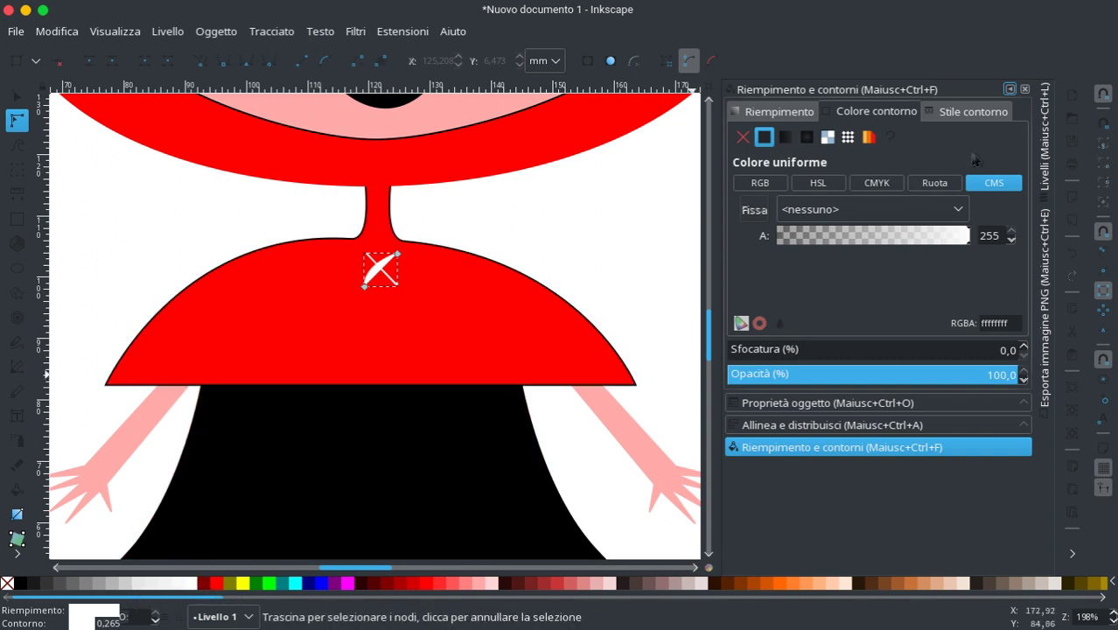
Step: Set the fill of both X curves to None and select the X path for grouping
left_click(791, 111)
left_click(739, 141)
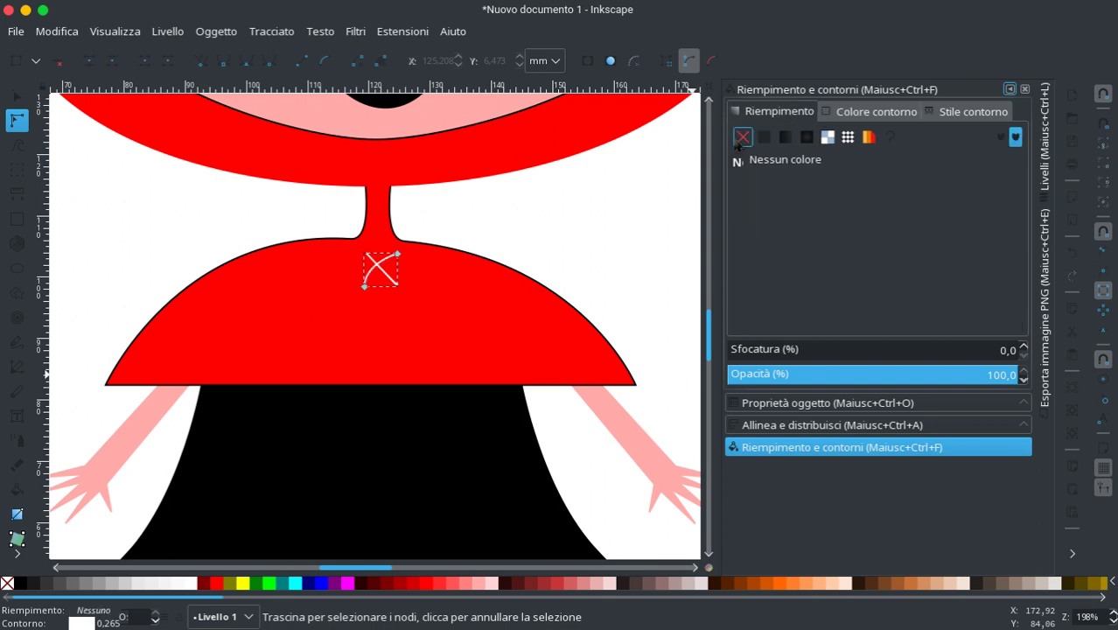
left_click(382, 270)
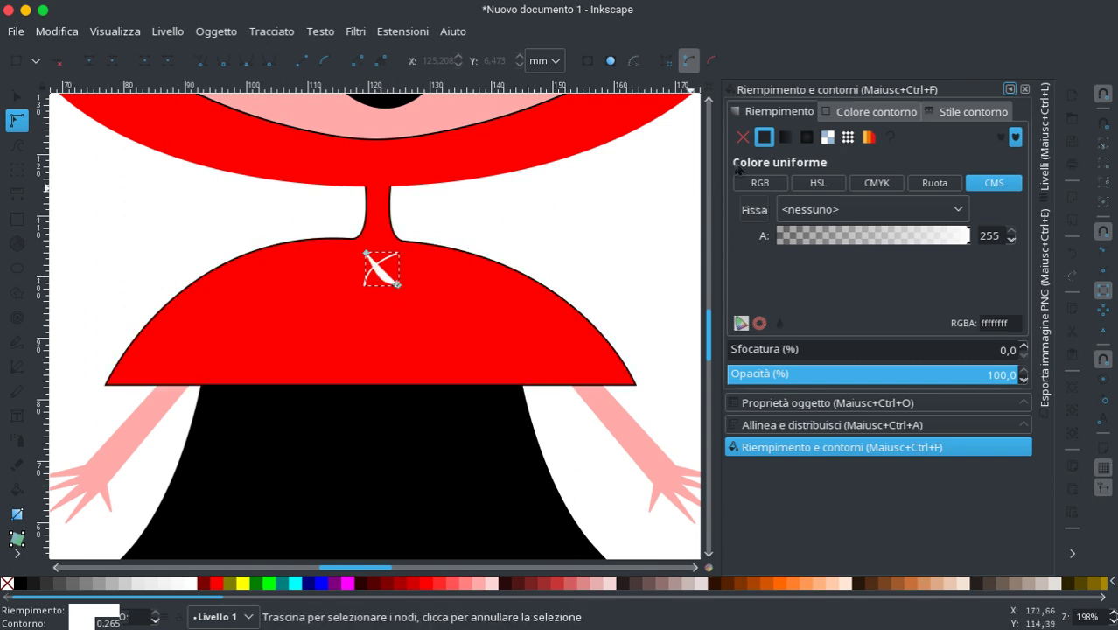
left_click(748, 139)
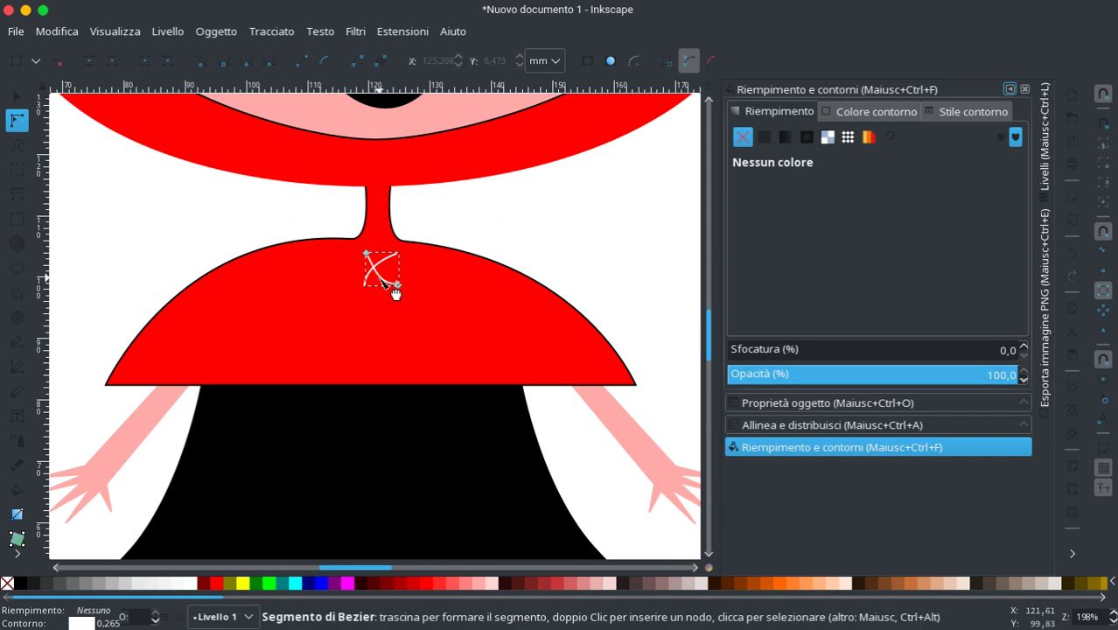
left_click_drag(395, 294, 394, 292)
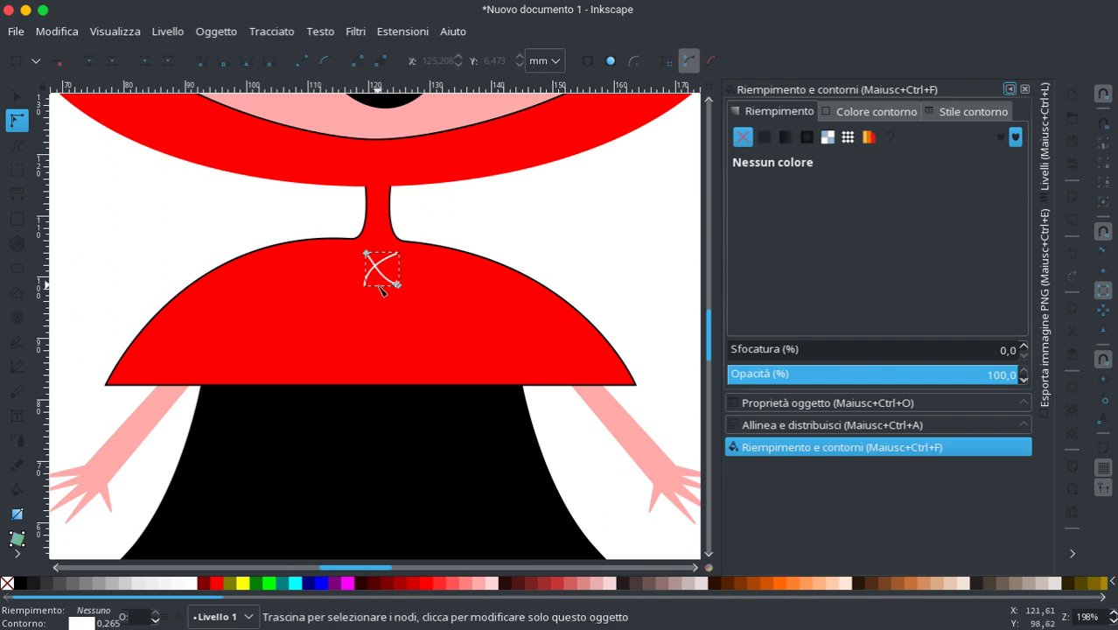
left_click(18, 97)
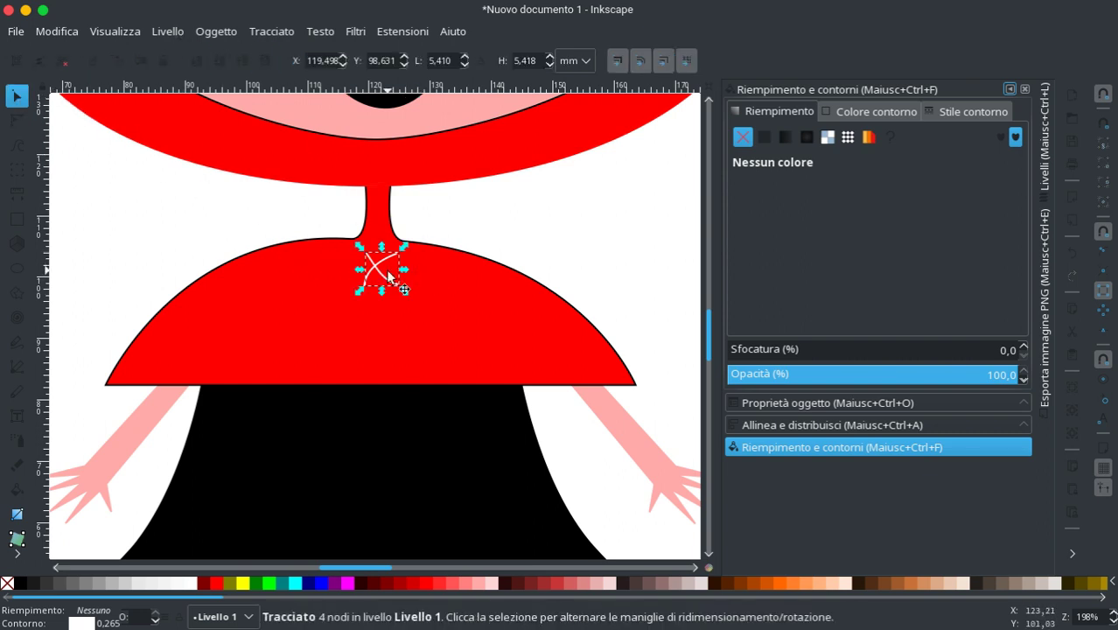
right_click(385, 274)
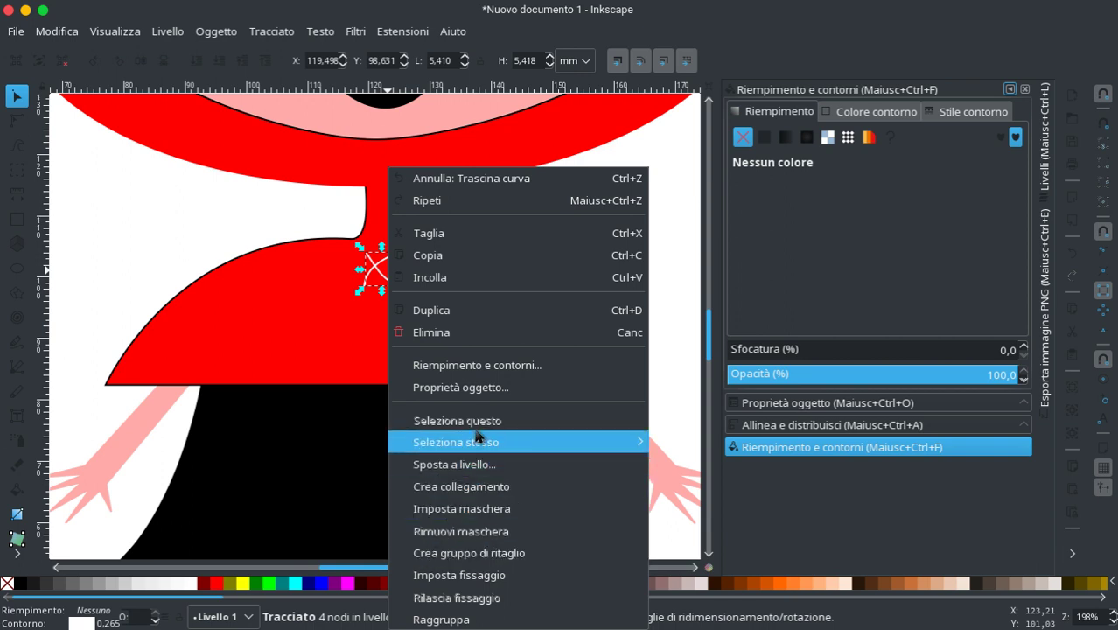
Step: Group both curves into one stitch, shrink it to about two-thirds, and move it down-left
mouse_move(456, 441)
left_click(454, 619)
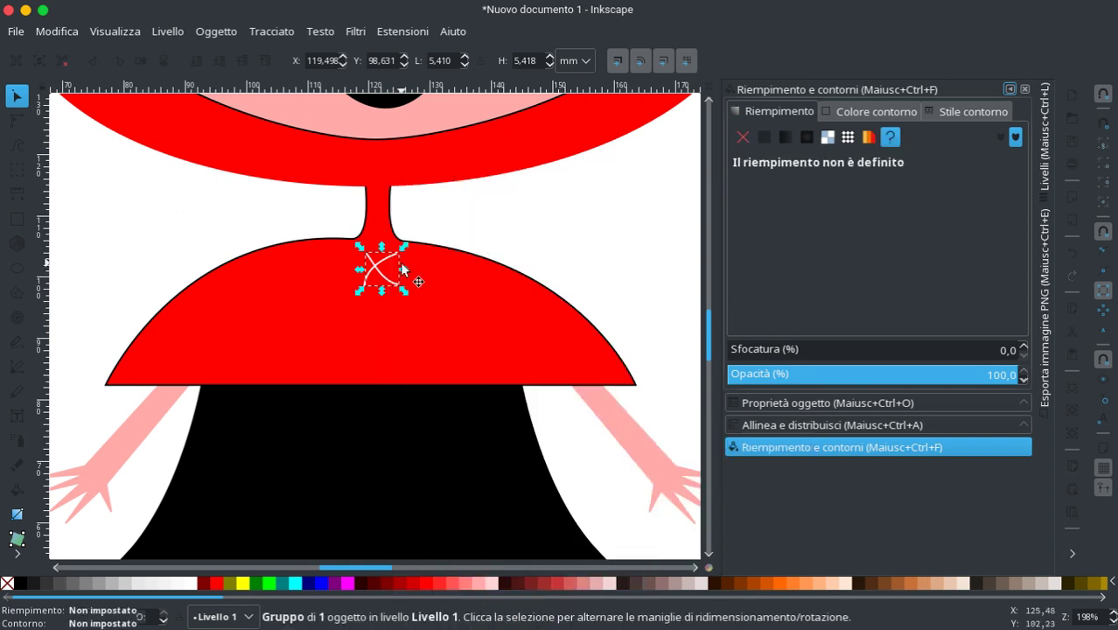
left_click_drag(405, 297, 399, 292)
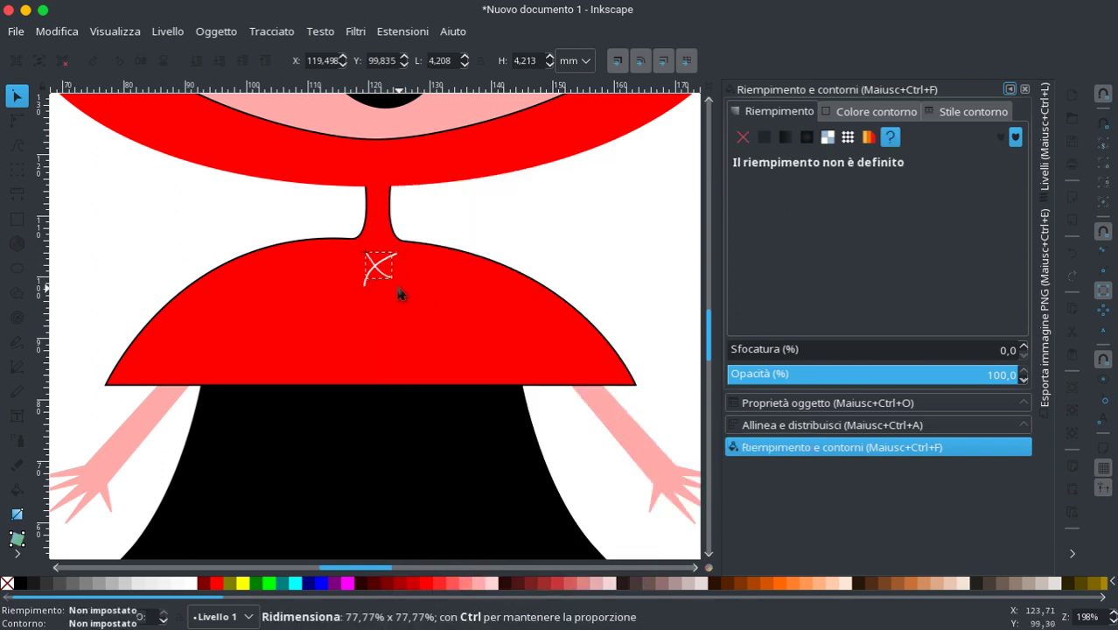
key("ctrl+z")
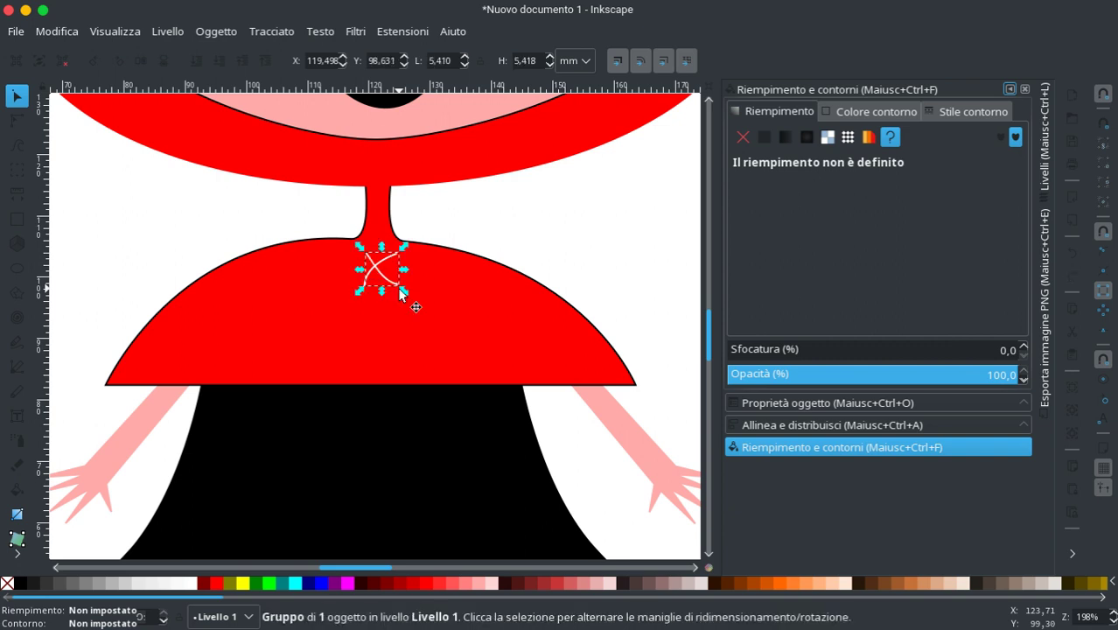
left_click(387, 285, "shift")
right_click(373, 263)
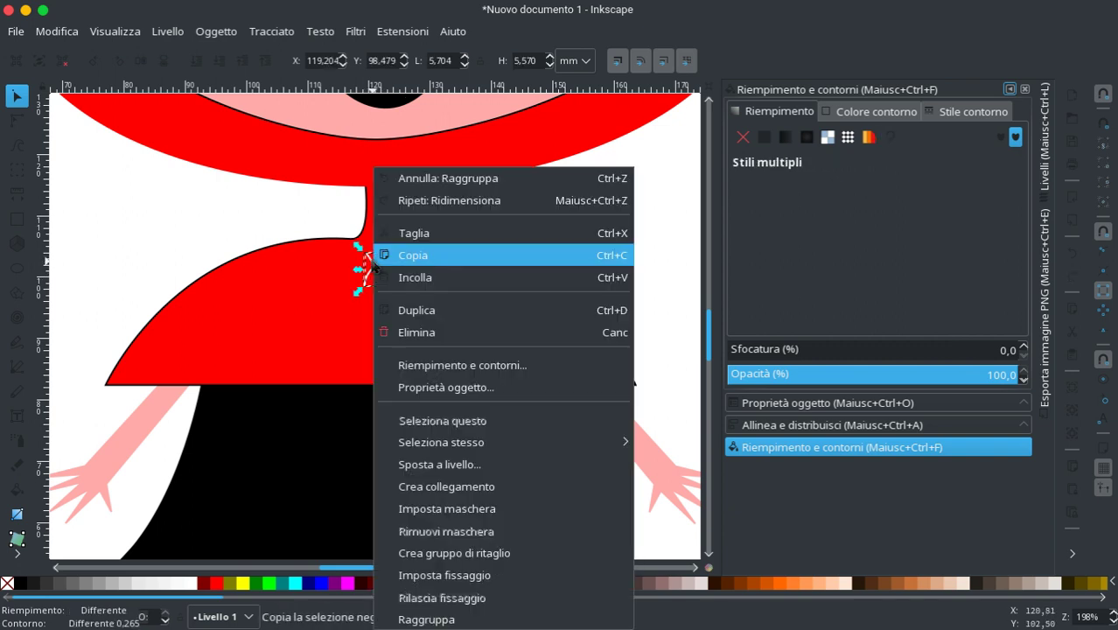
left_click(416, 619)
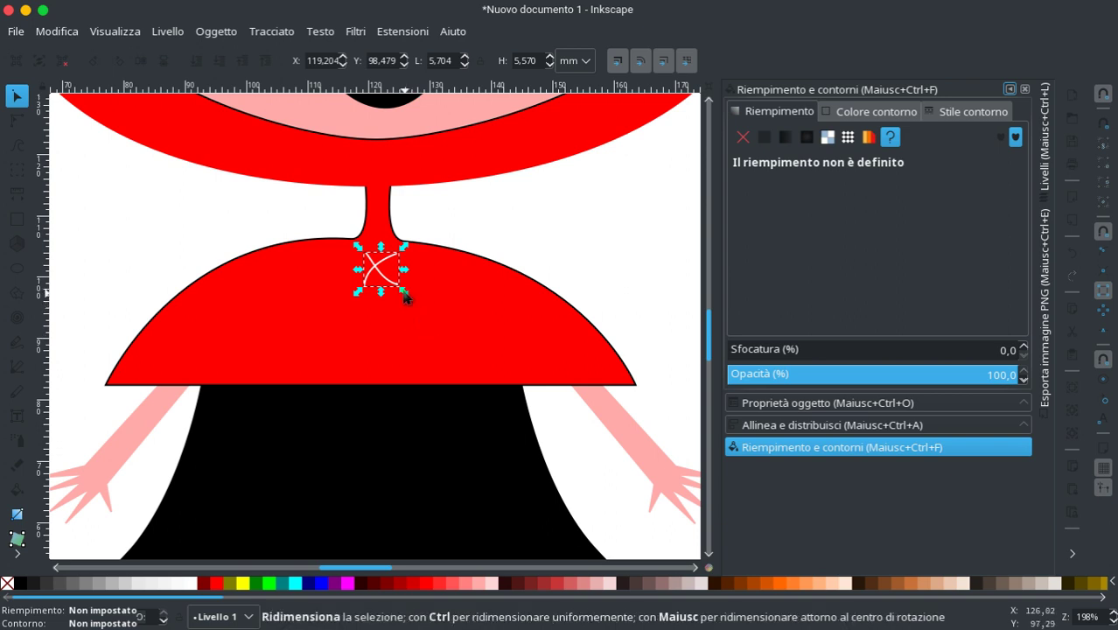
mouse_move(403, 293)
left_mouse_down()
mouse_move(391, 280)
mouse_move(367, 299)
left_mouse_up()
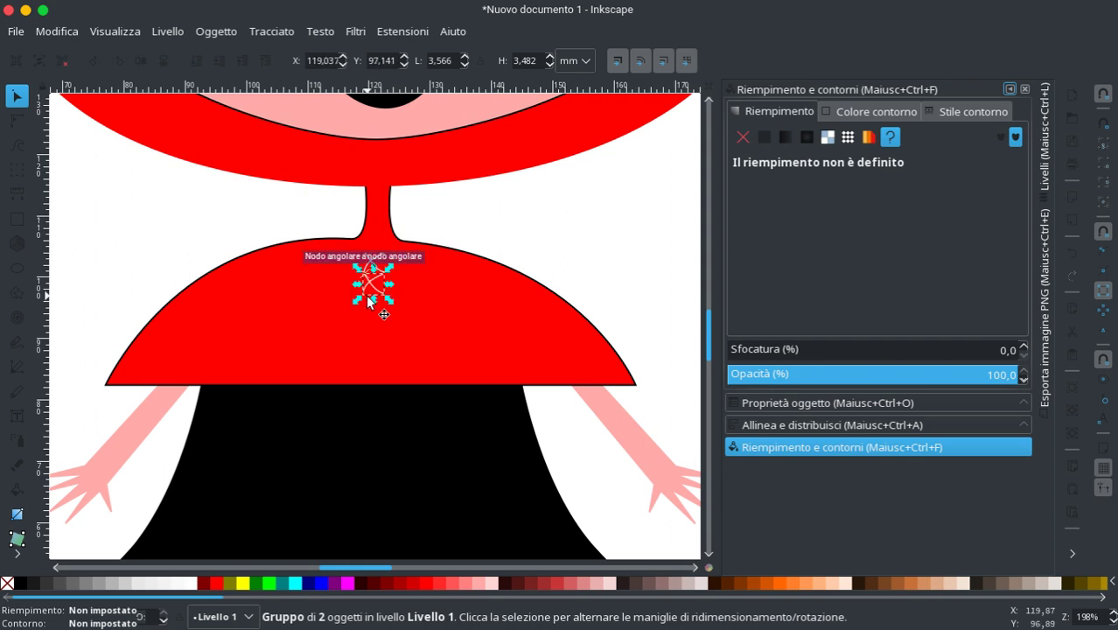
scroll(368, 299, "up", 2, "ctrl")
left_click_drag(367, 300, 367, 316)
Step: Duplicate the stitch with Ctrl+D and nudge the copies into a column down the cape
key("ctrl+d")
key("Down")
key("Down")
key("Down")
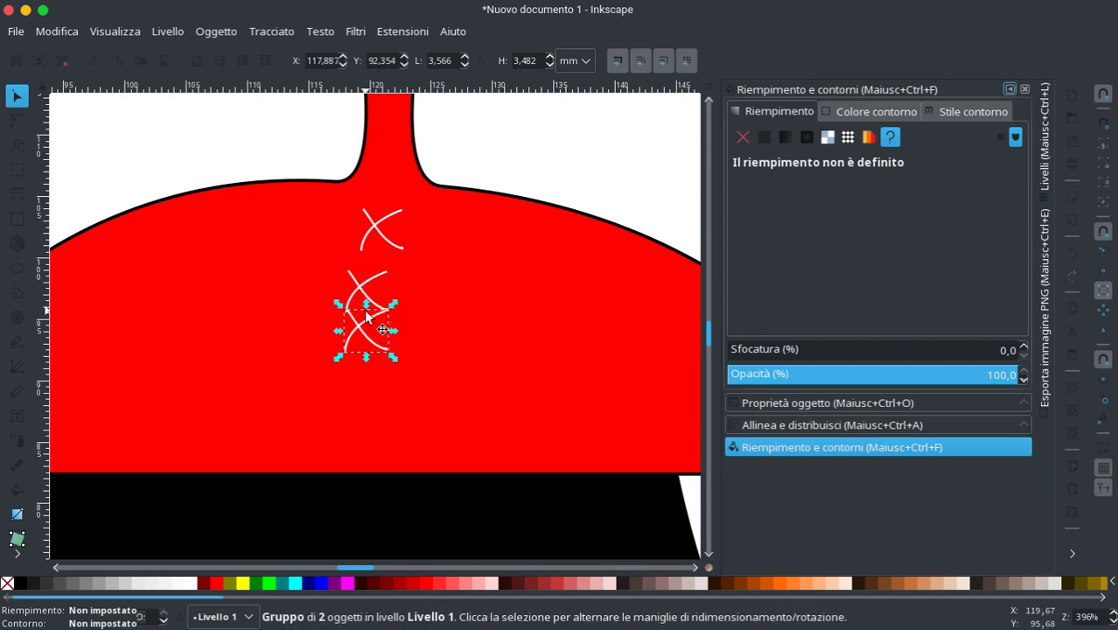
key("Down")
key("Down")
key("Down")
key("Down")
key("Left")
key("Left")
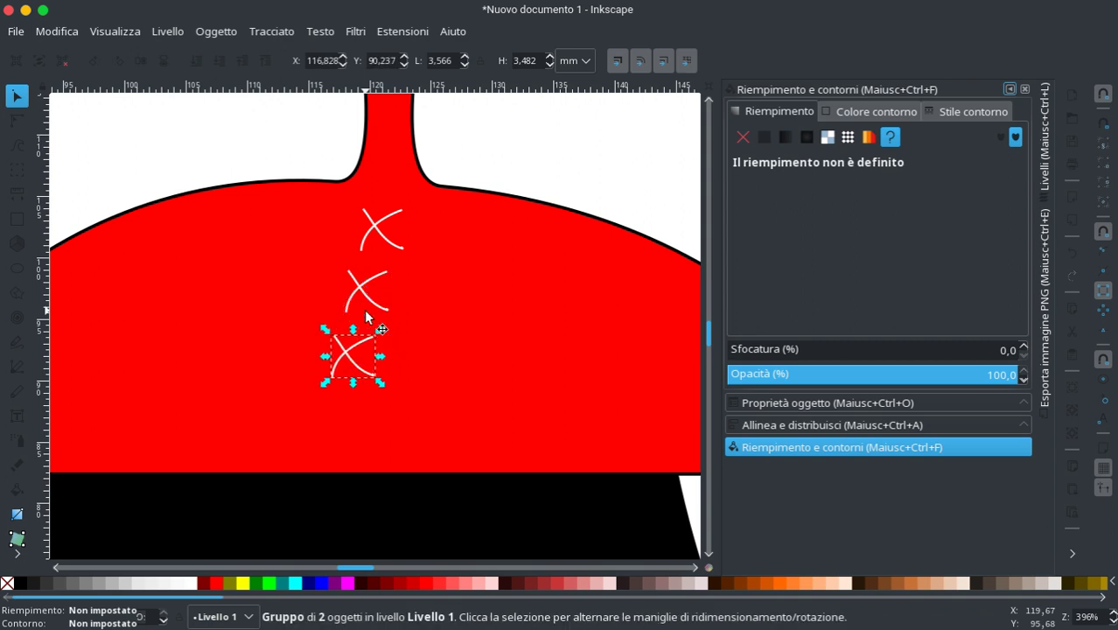
key("Up")
key("ctrl+d")
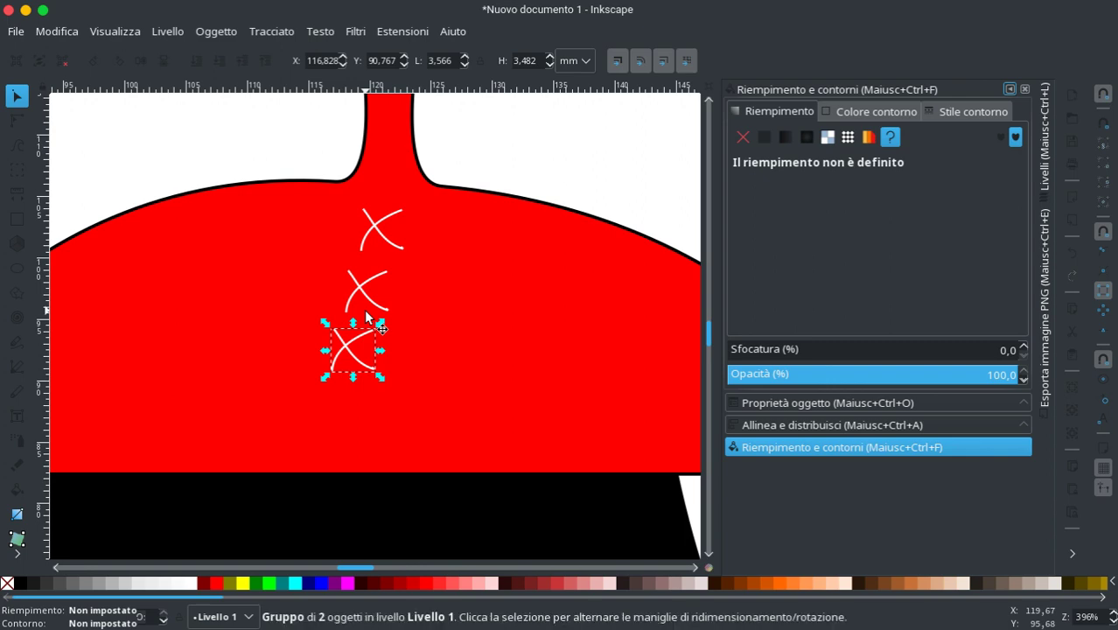
key("Up")
key("Up")
key("Up")
key("Right")
key("Right")
left_click_drag(365, 312, 336, 410)
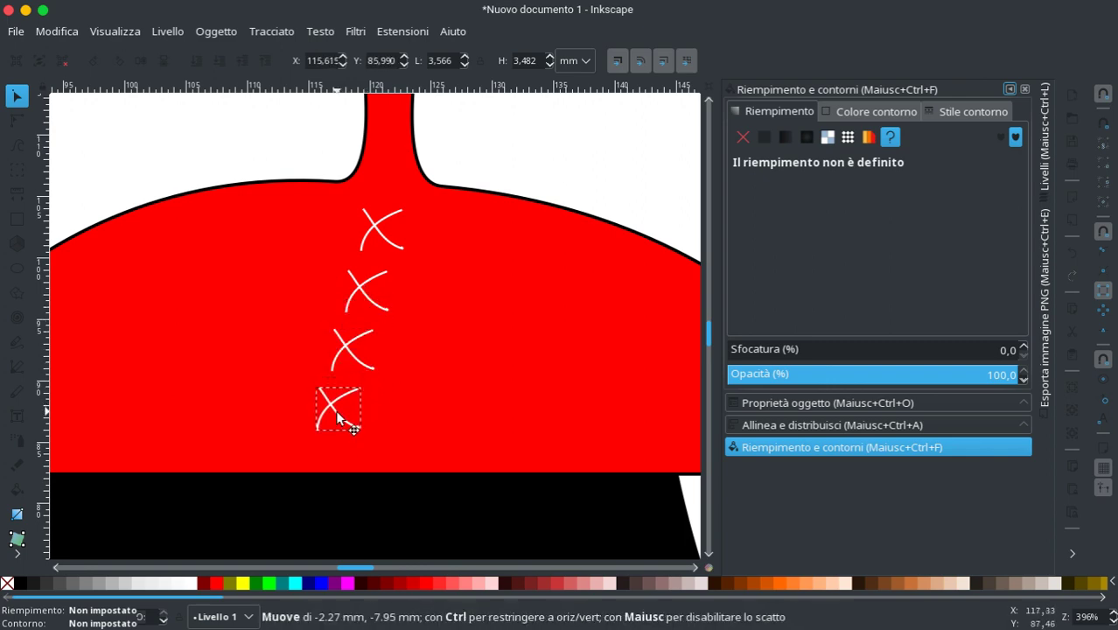
scroll(336, 410, "down", 5)
left_click(493, 400)
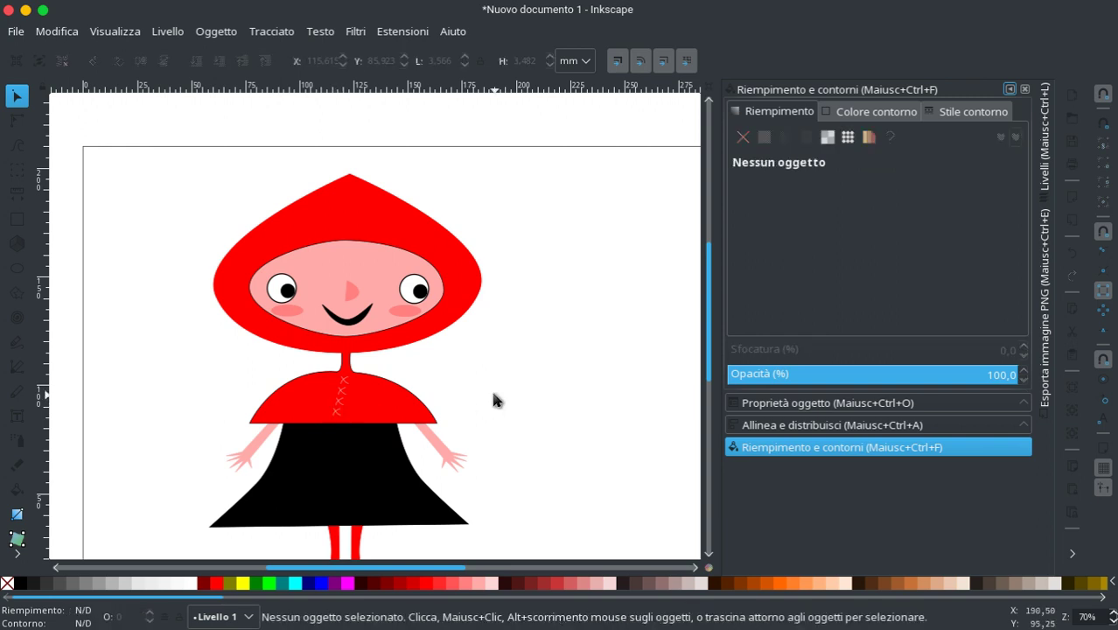
Step: Shift the lower stitches right and down so all four crosses are evenly spaced
left_click(341, 400)
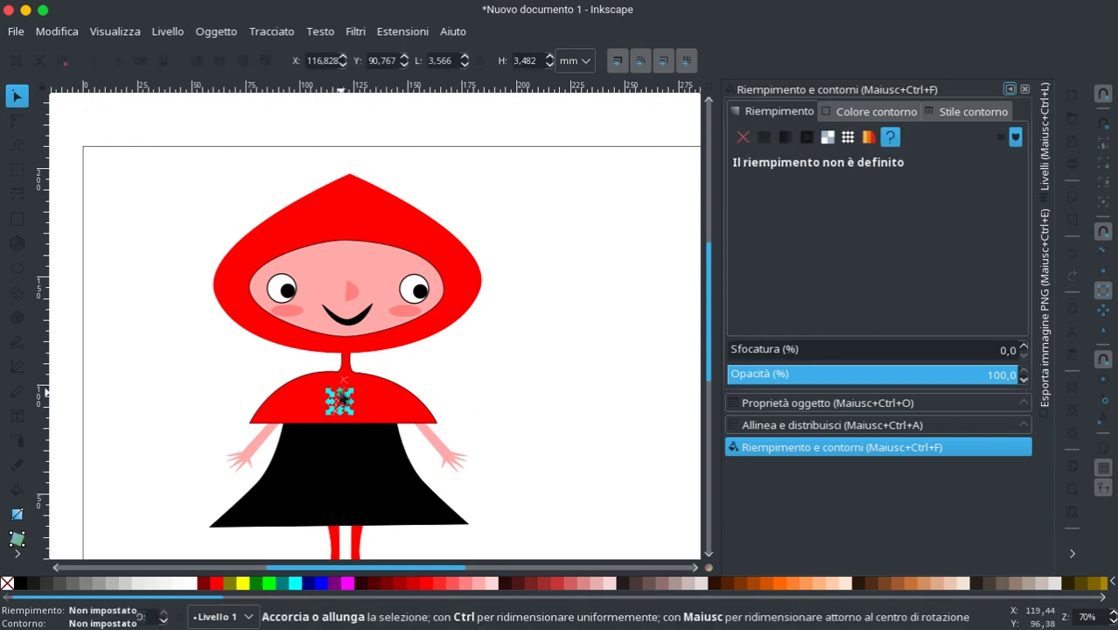
scroll(341, 400, "up", 3)
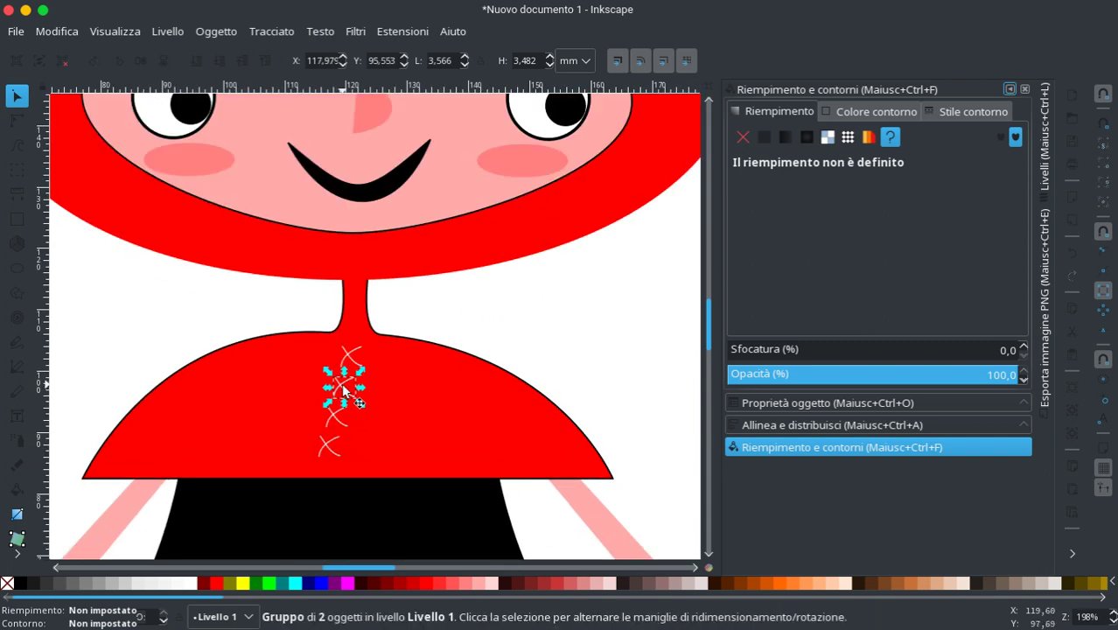
key("Right")
left_click_drag(344, 391, 333, 425)
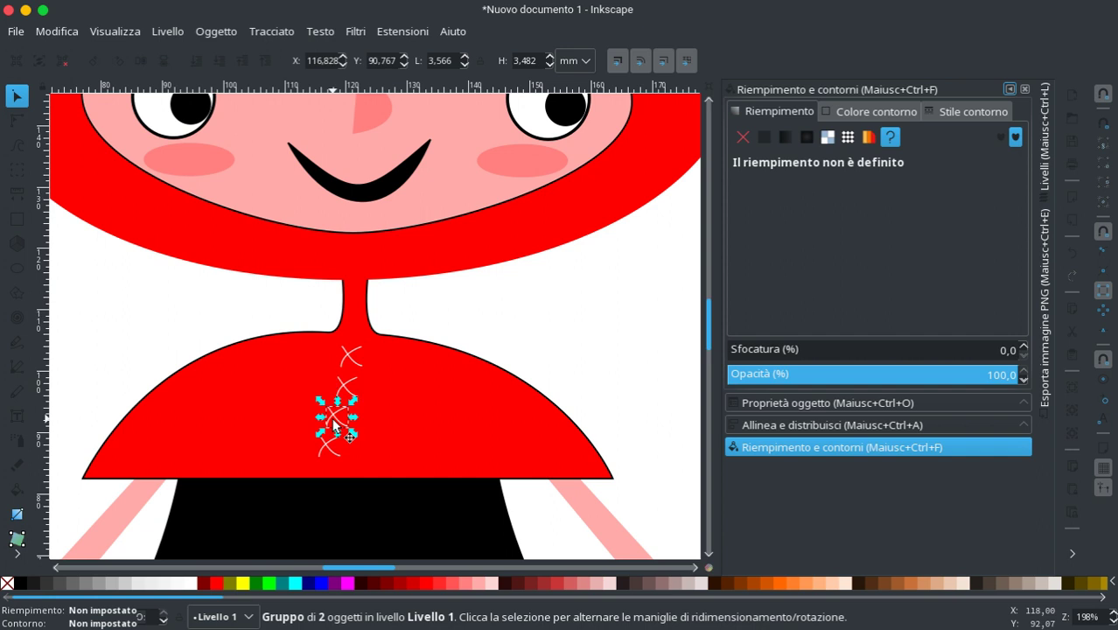
key("Right")
left_click_drag(333, 421, 326, 446)
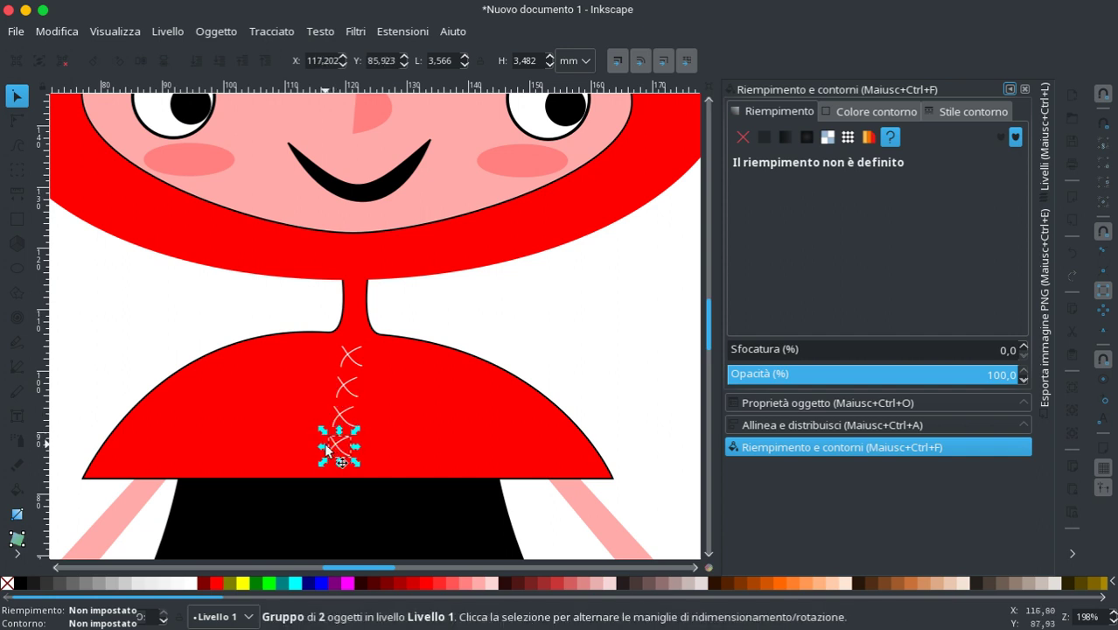
left_click(582, 341)
scroll(582, 342, "down", 4, "ctrl")
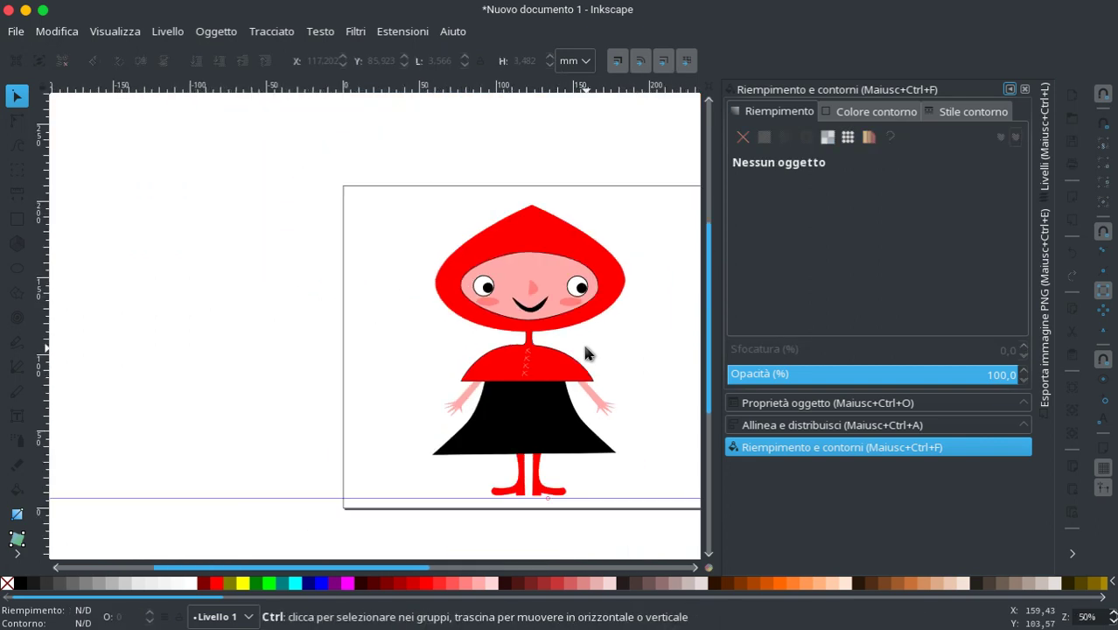
scroll(584, 347, "up", 1)
scroll(584, 347, "down", 1)
scroll(584, 347, "down", 2)
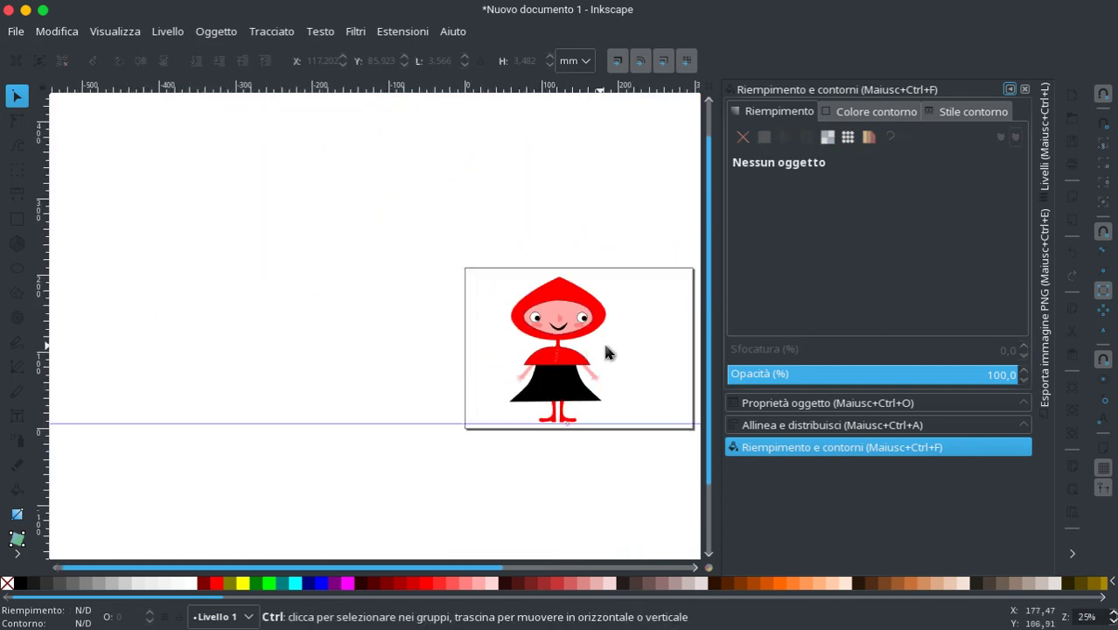
scroll(633, 346, "up", 1, "ctrl")
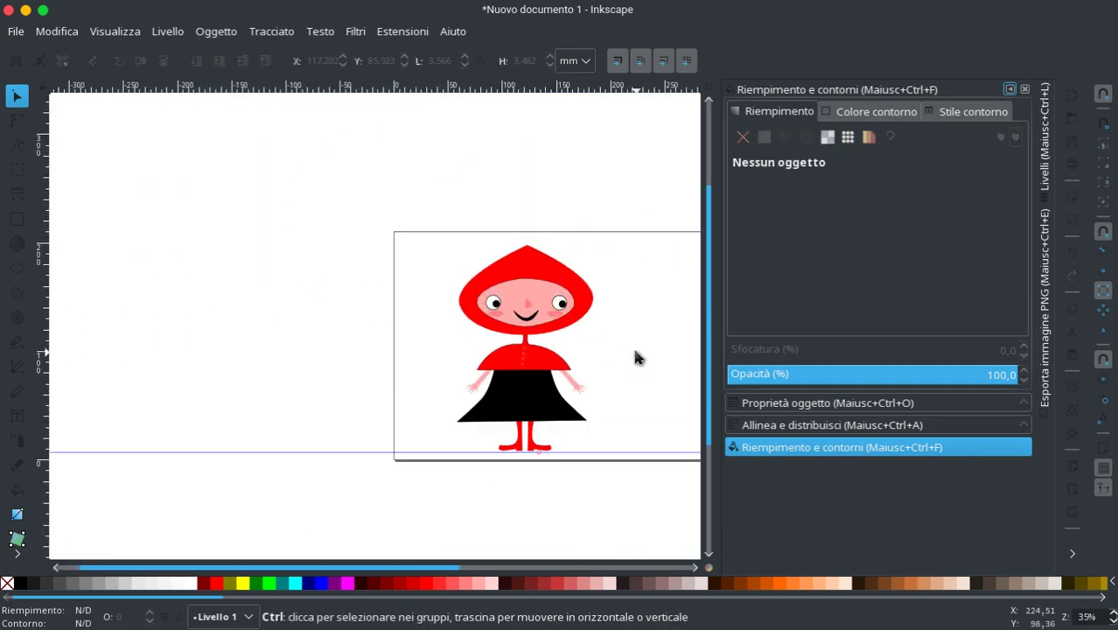
mouse_move(398, 205)
left_mouse_down()
mouse_move(435, 434)
mouse_move(619, 523)
left_mouse_up()
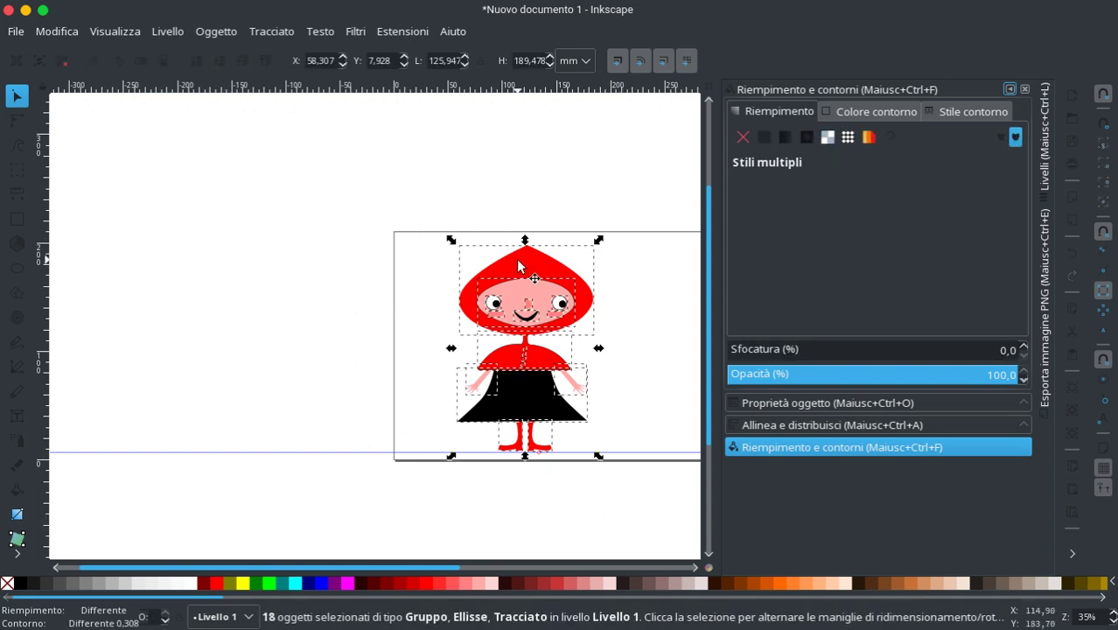
right_click(519, 167)
left_click(594, 619)
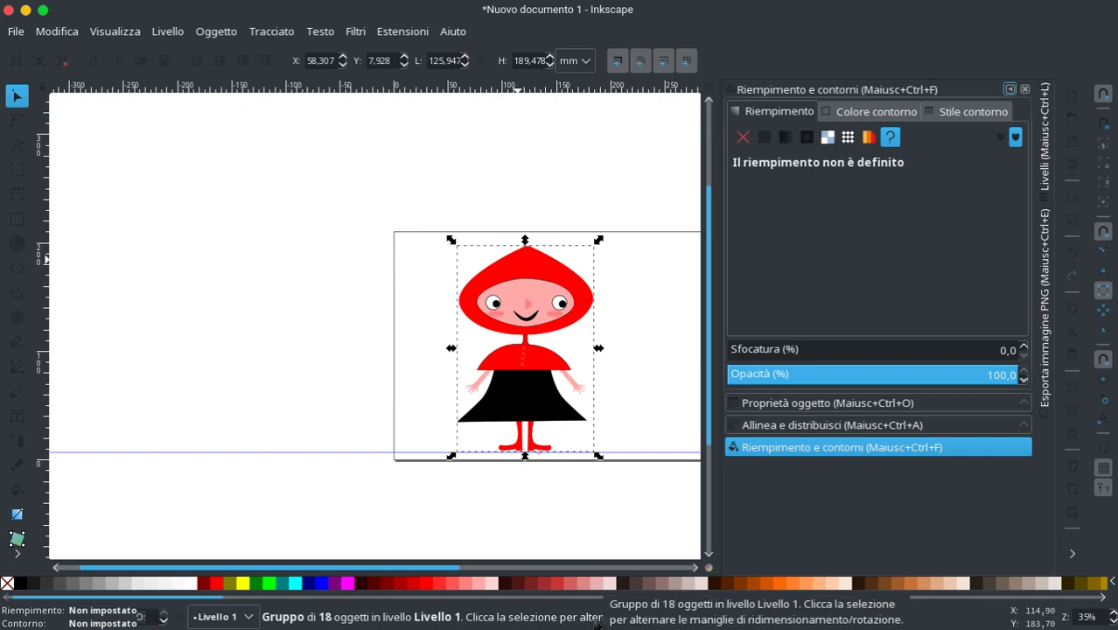
key("Left")
key("Left")
key("Left")
key("Left")
key("Left")
key("Left")
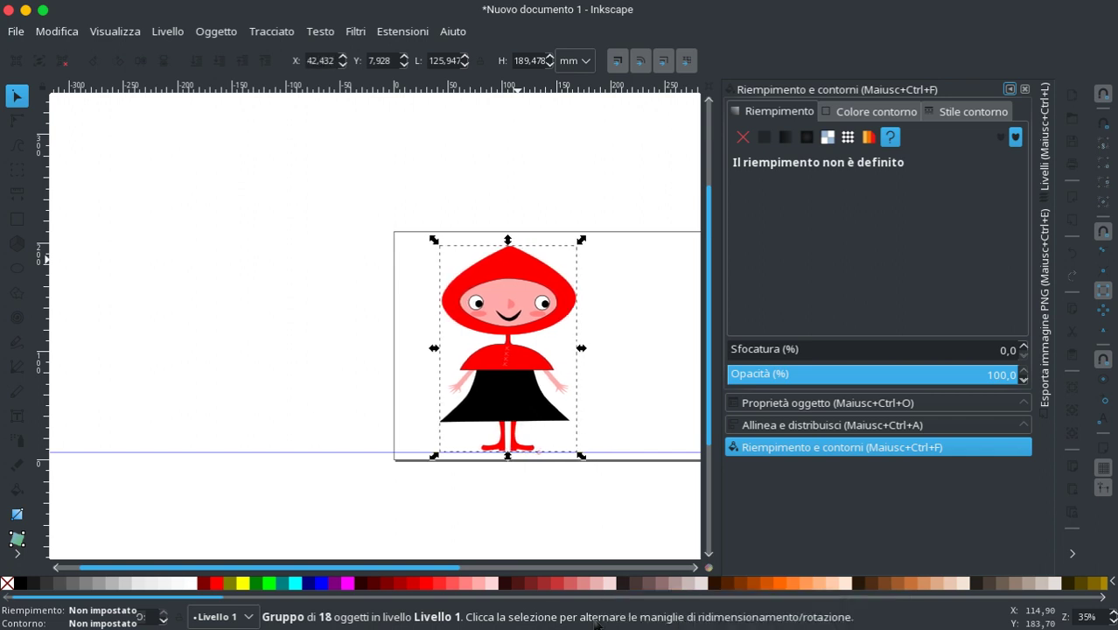
key("Left")
key("Left")
key("Left")
key("Left")
key("Left")
key("Left")
key("Left")
key("Left")
key("Left")
key("Left")
key("Left")
key("Left")
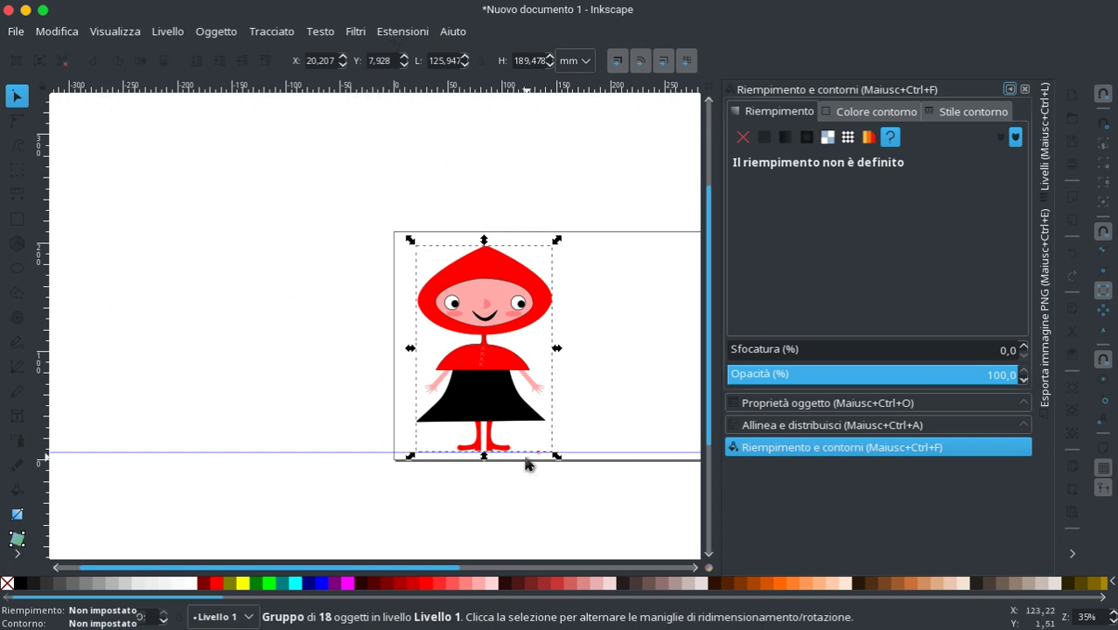
left_click_drag(418, 575, 495, 575)
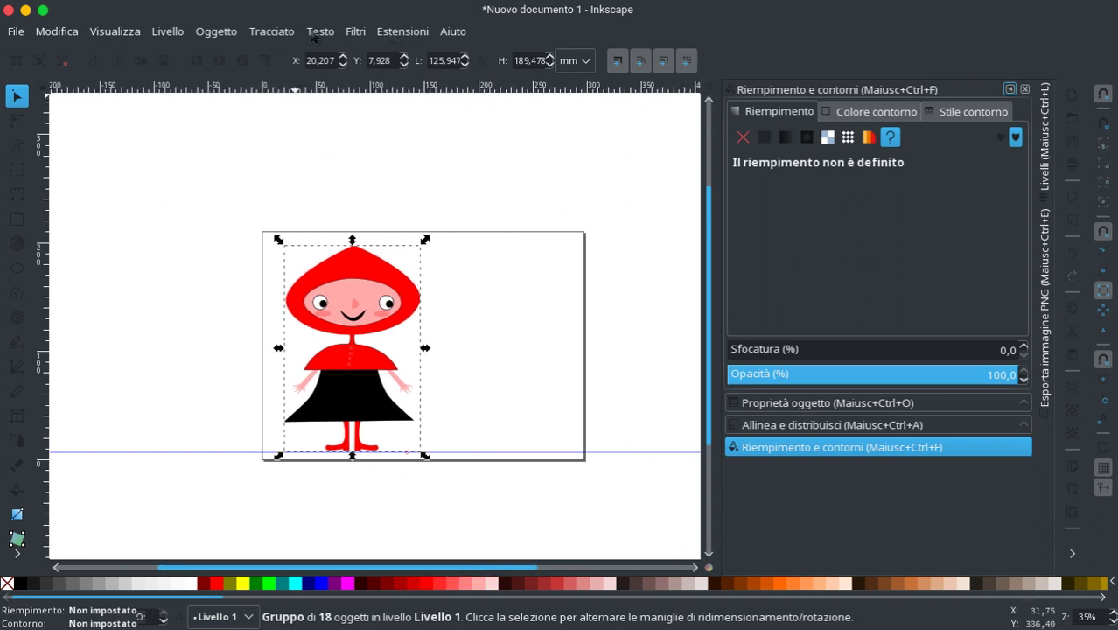
left_click(402, 33)
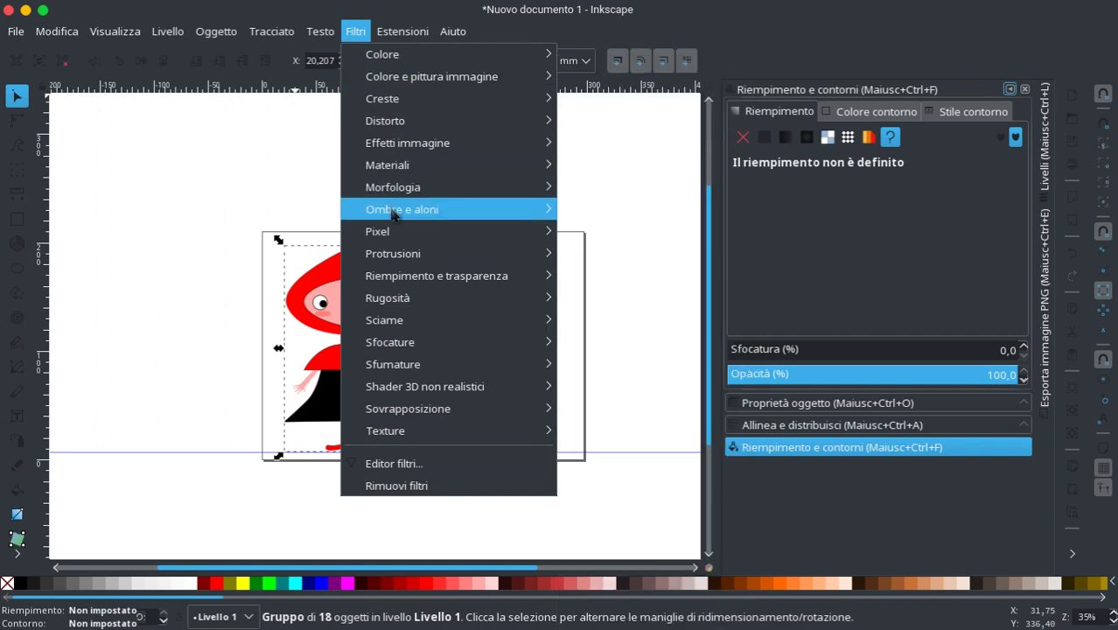
mouse_move(401, 209)
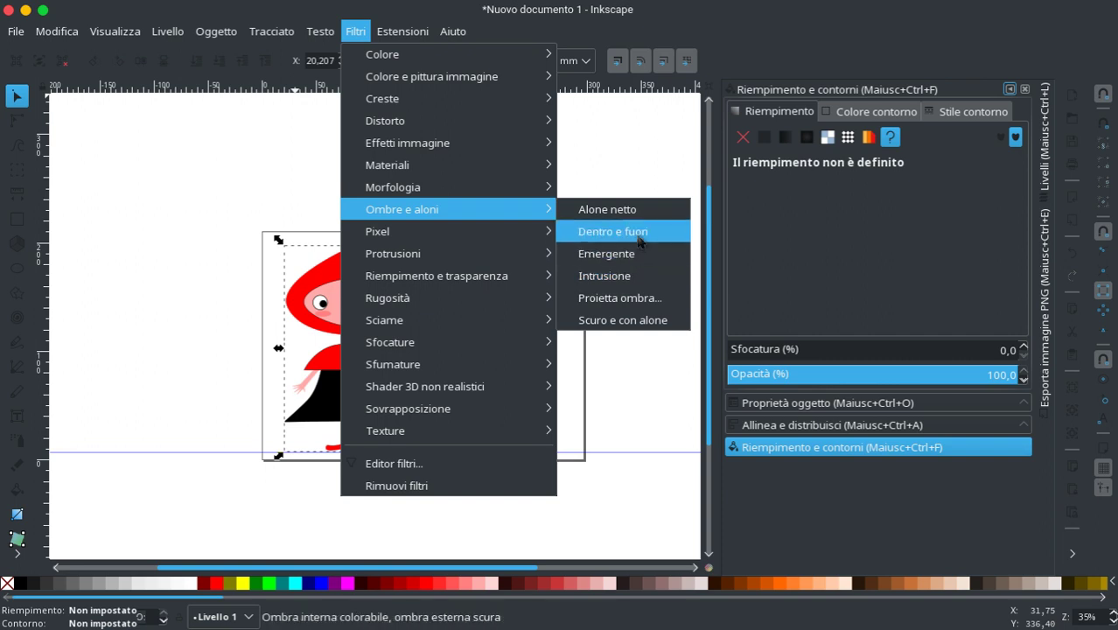
left_click(625, 301)
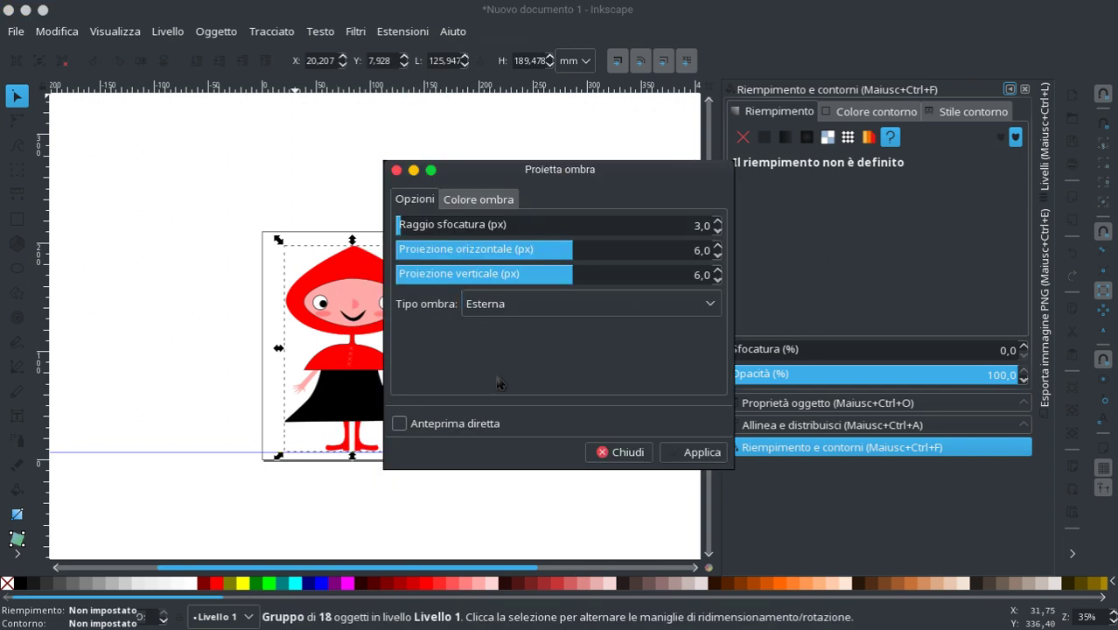
left_click(401, 424)
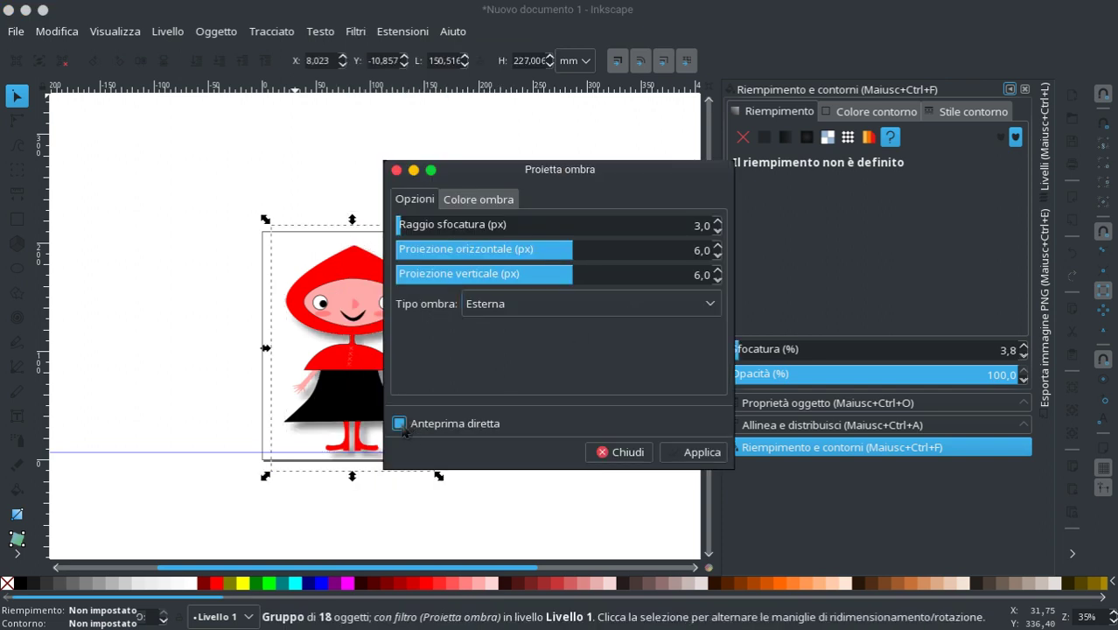
left_click(523, 304)
left_click(509, 403)
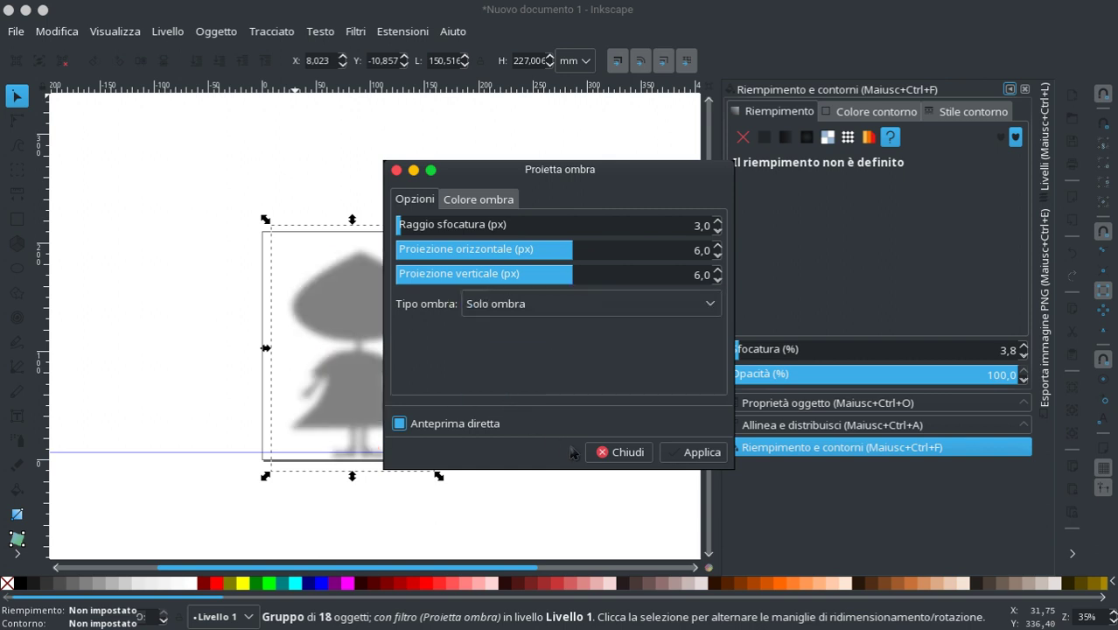
mouse_move(528, 177)
left_mouse_down()
mouse_move(762, 173)
mouse_move(609, 172)
left_mouse_up()
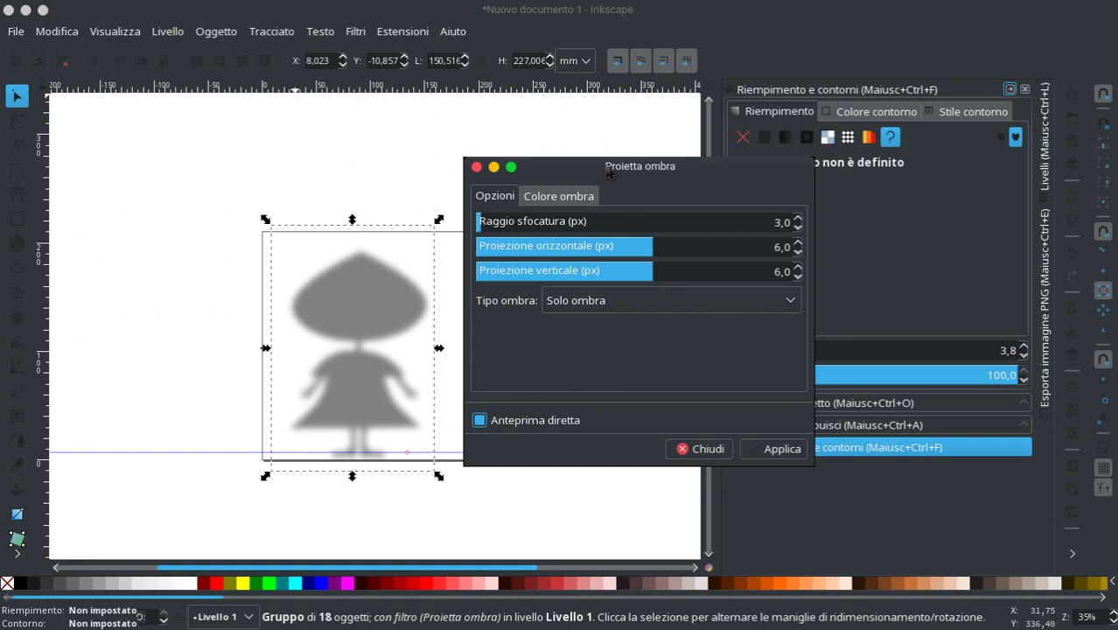
left_click(700, 447)
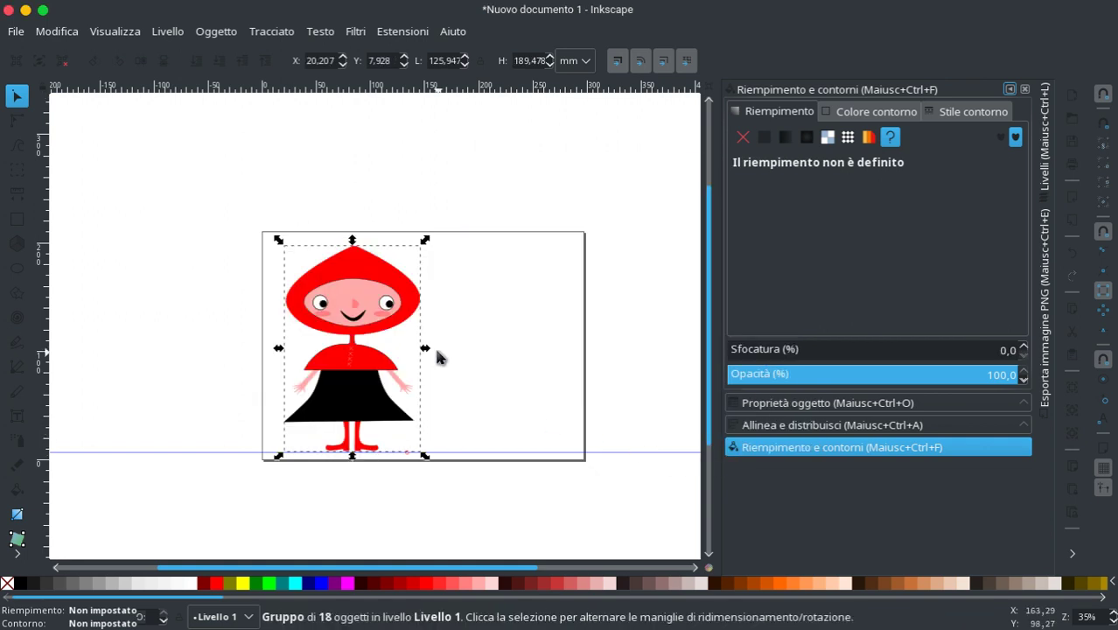
Step: Paste a copy of the figure and place it exactly over the original
key("ctrl+v")
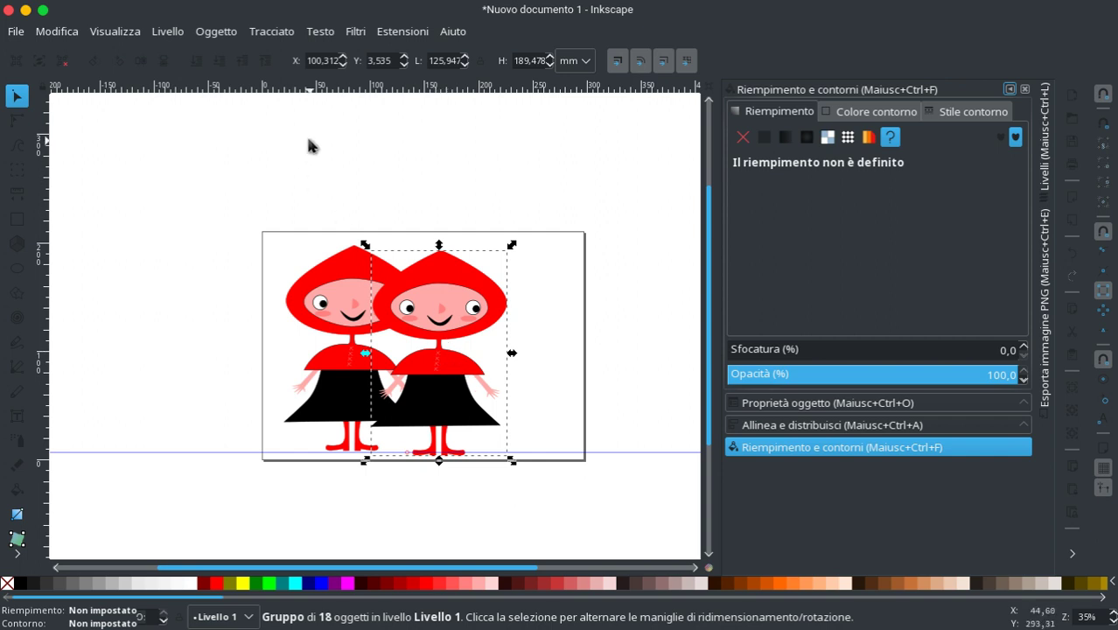
scroll(301, 145, "left", 2)
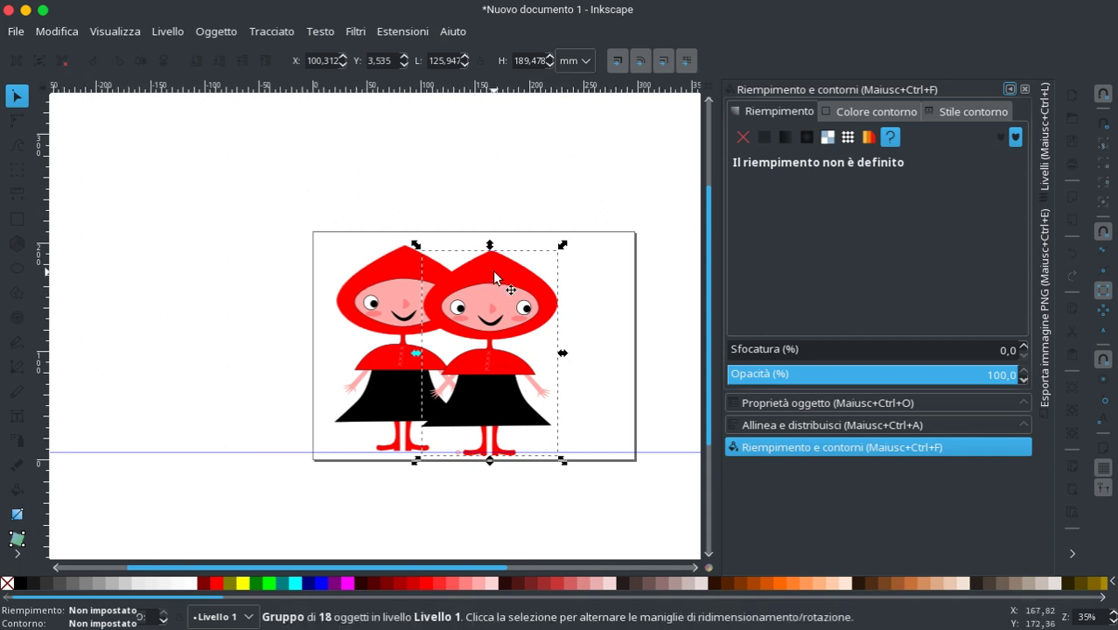
left_click_drag(487, 264, 404, 266)
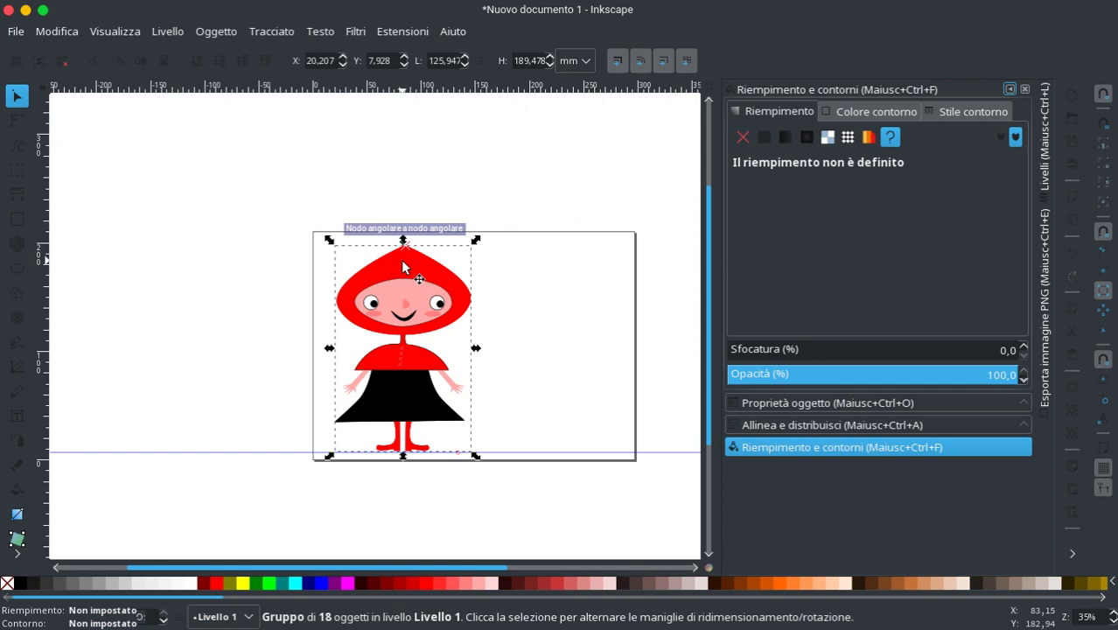
Step: Apply Proietta ombra with Solo ombra to the copy and set it slightly offset behind the figure
left_click(356, 32)
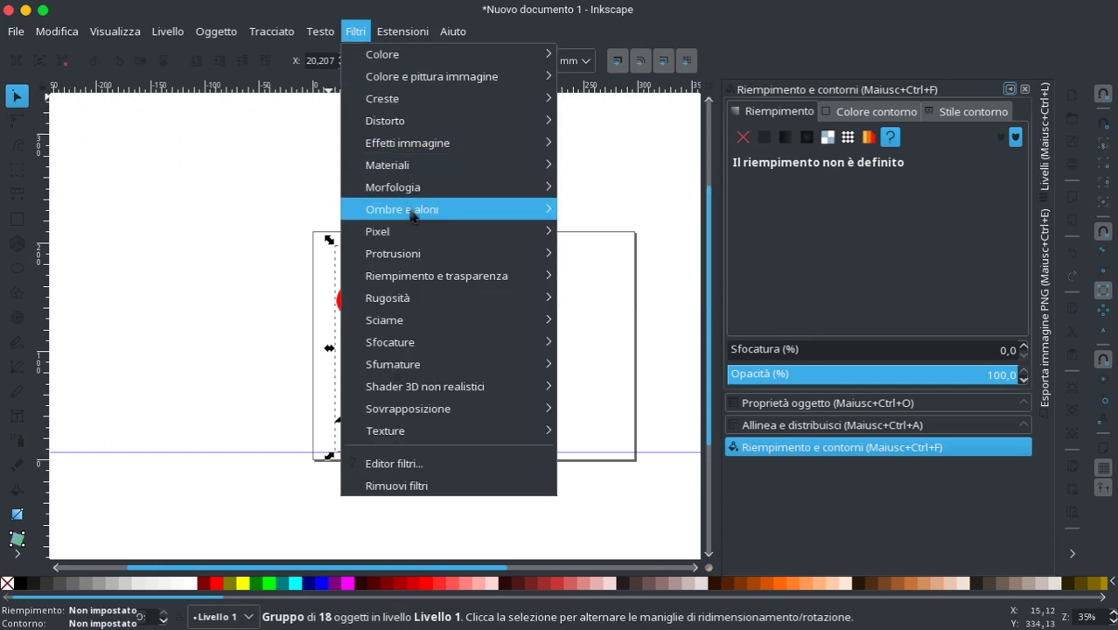
mouse_move(402, 209)
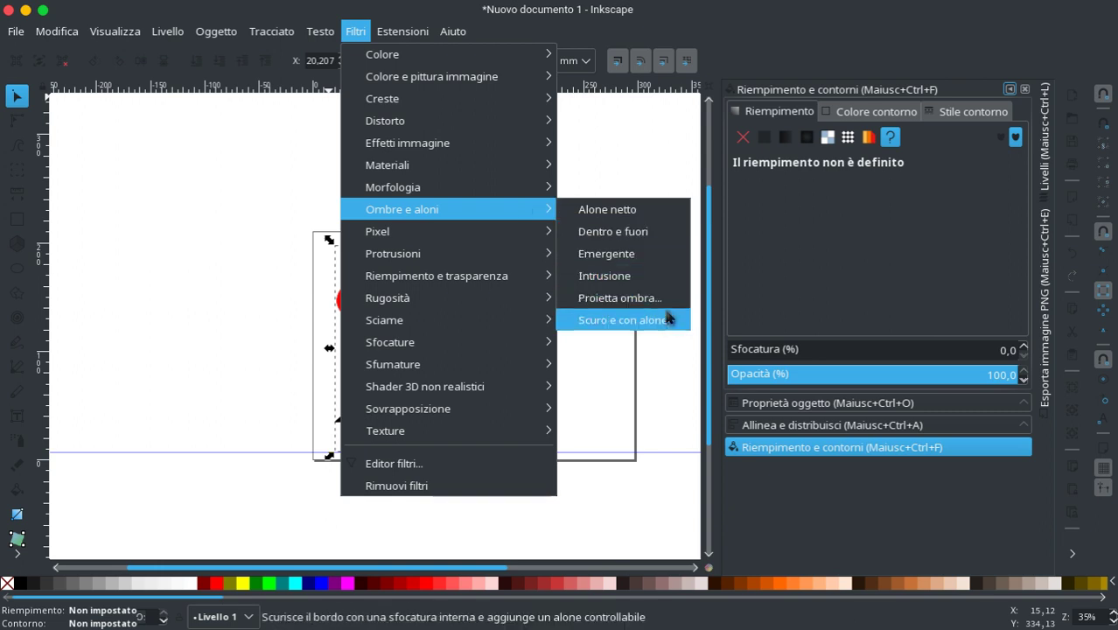
left_click(659, 307)
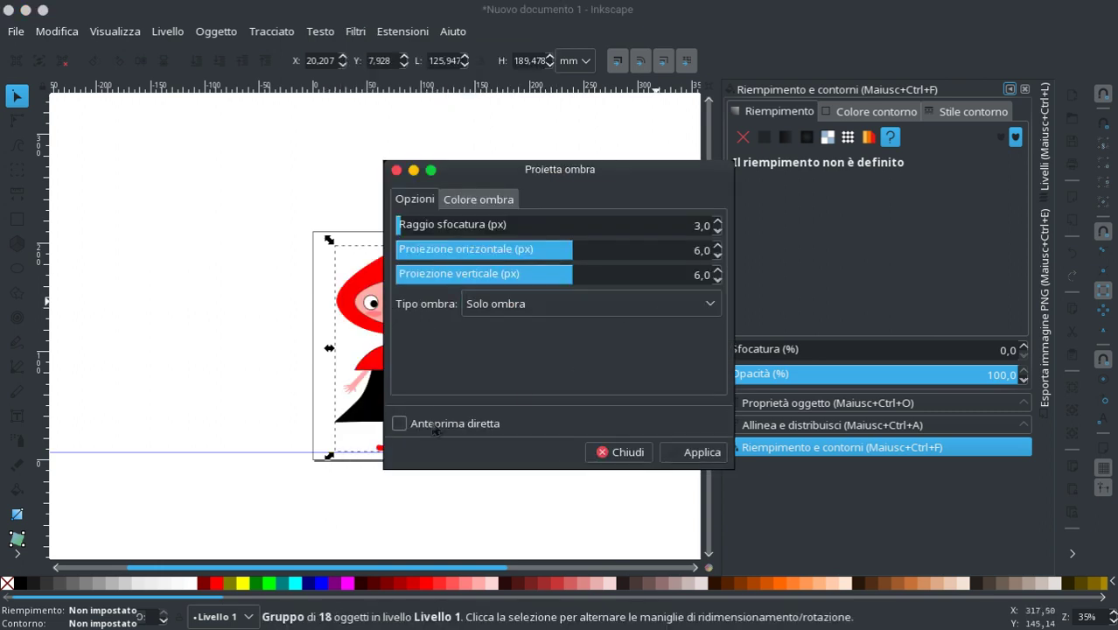
left_click(559, 302)
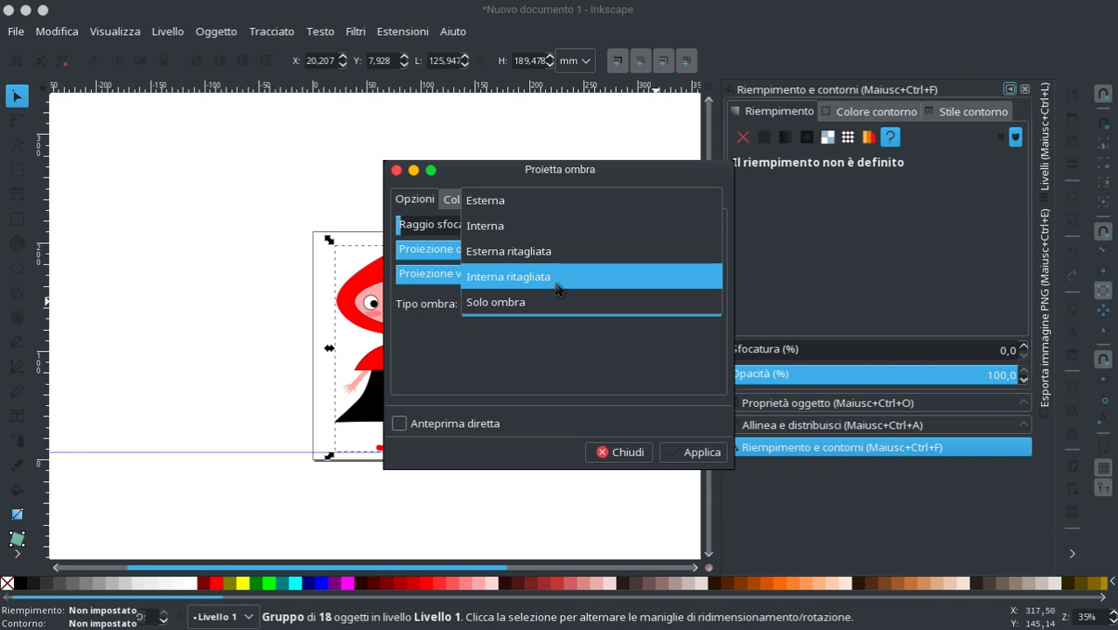
left_click(546, 302)
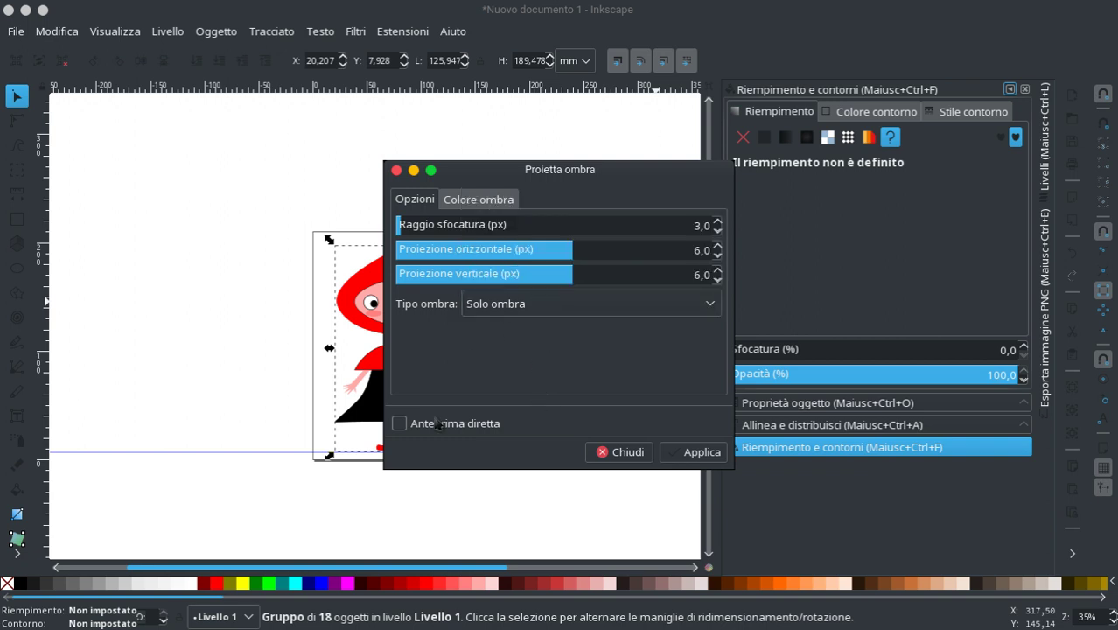
left_click(399, 423)
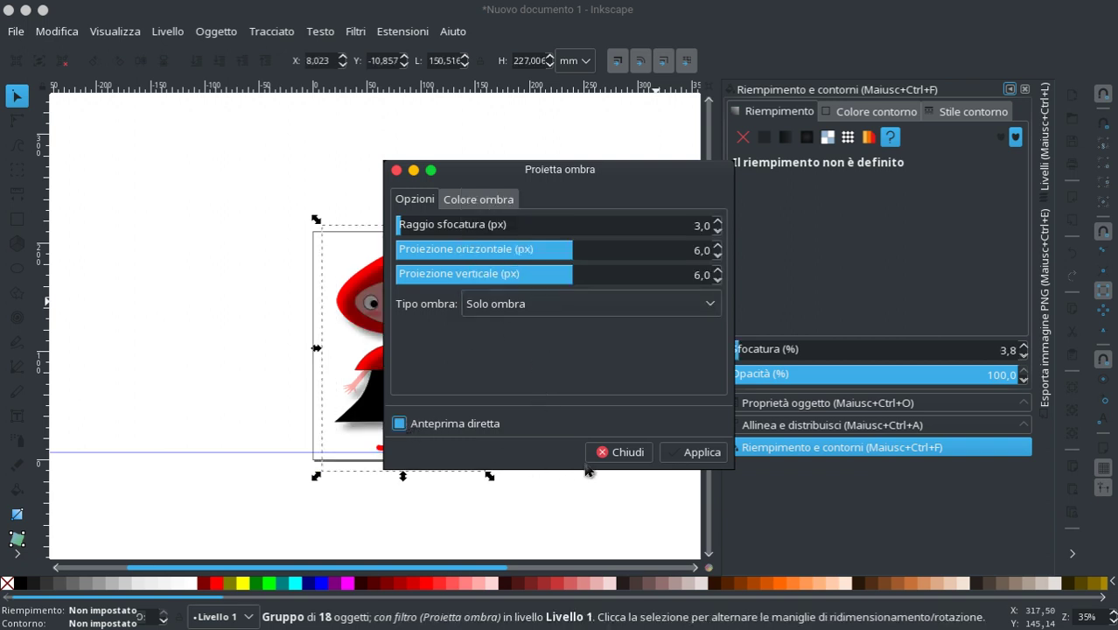
left_click(710, 453)
left_click(396, 170)
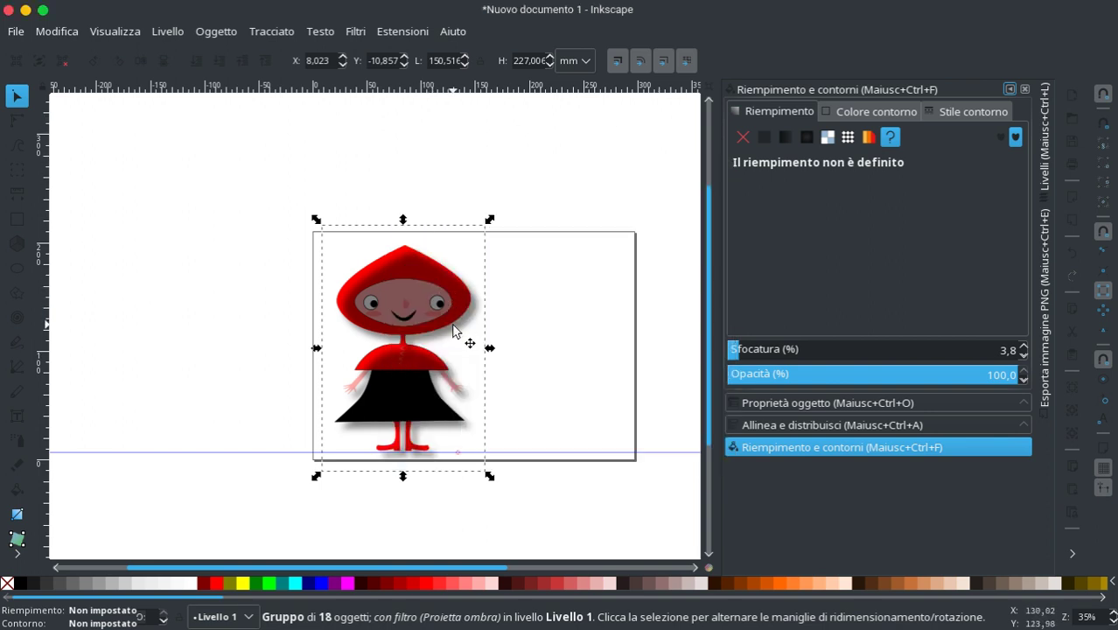
left_click_drag(453, 331, 589, 328)
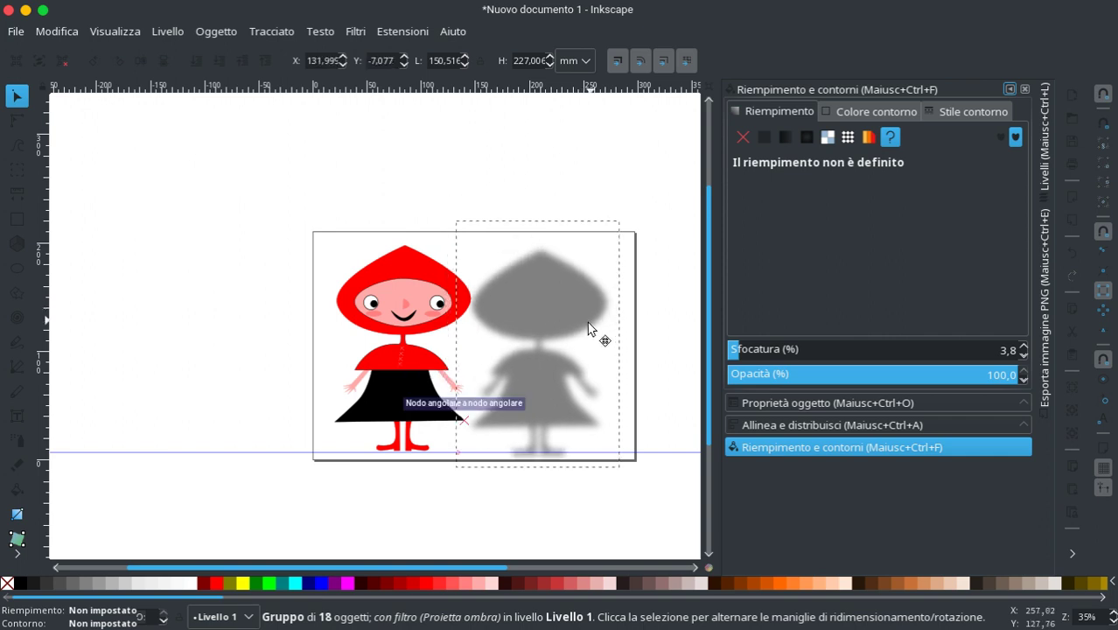
mouse_move(588, 329)
left_mouse_down()
mouse_move(516, 315)
mouse_move(451, 326)
mouse_move(462, 332)
left_mouse_up()
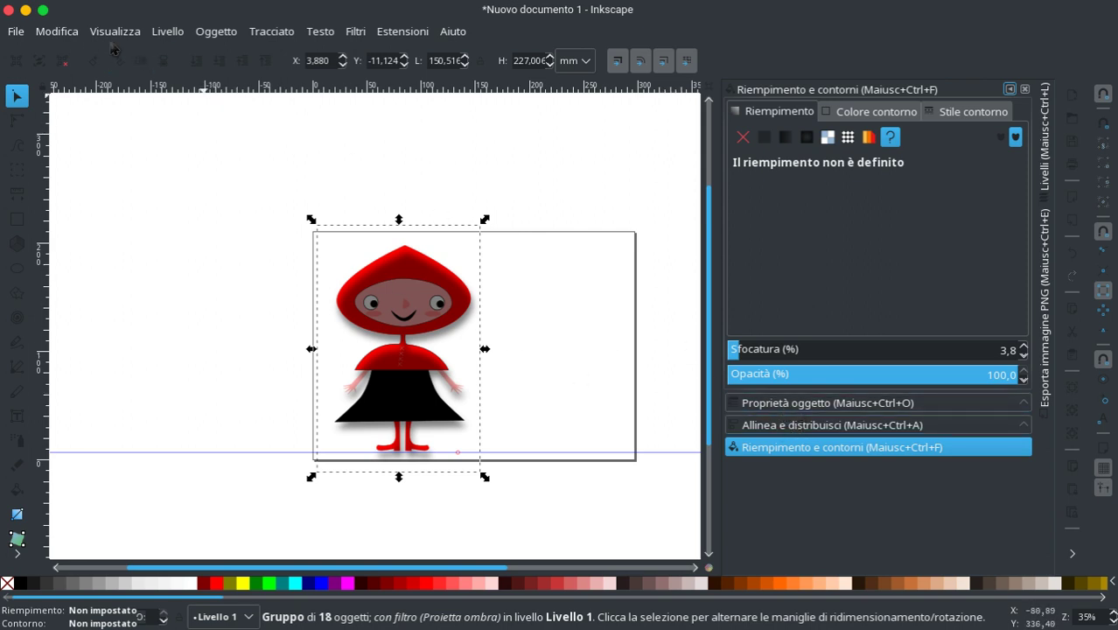
left_click(58, 35)
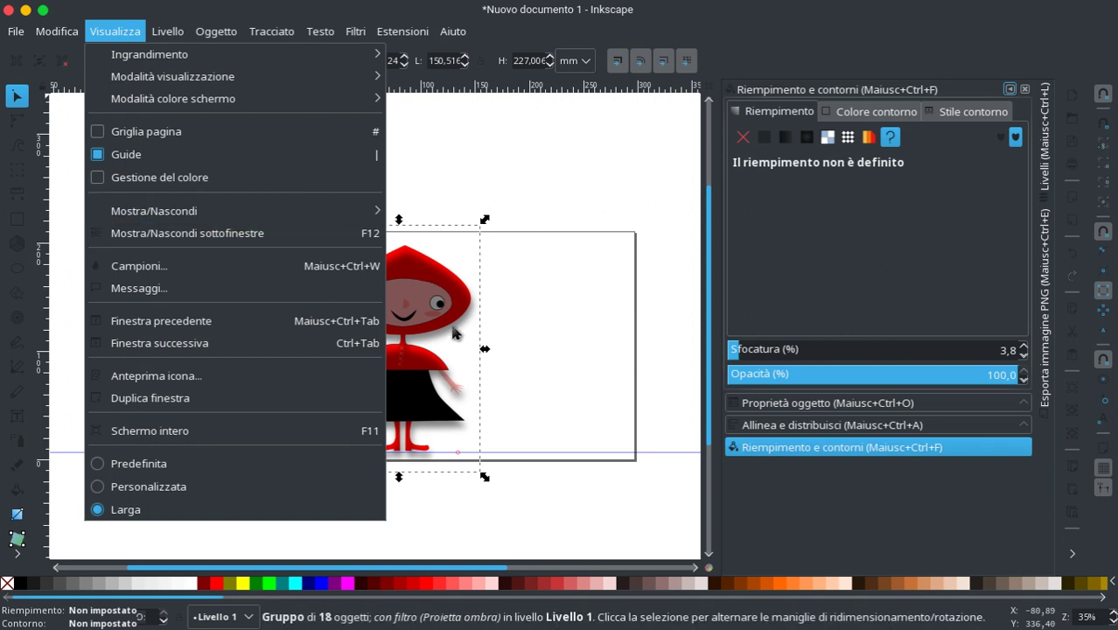
left_click(454, 334)
right_click(454, 333)
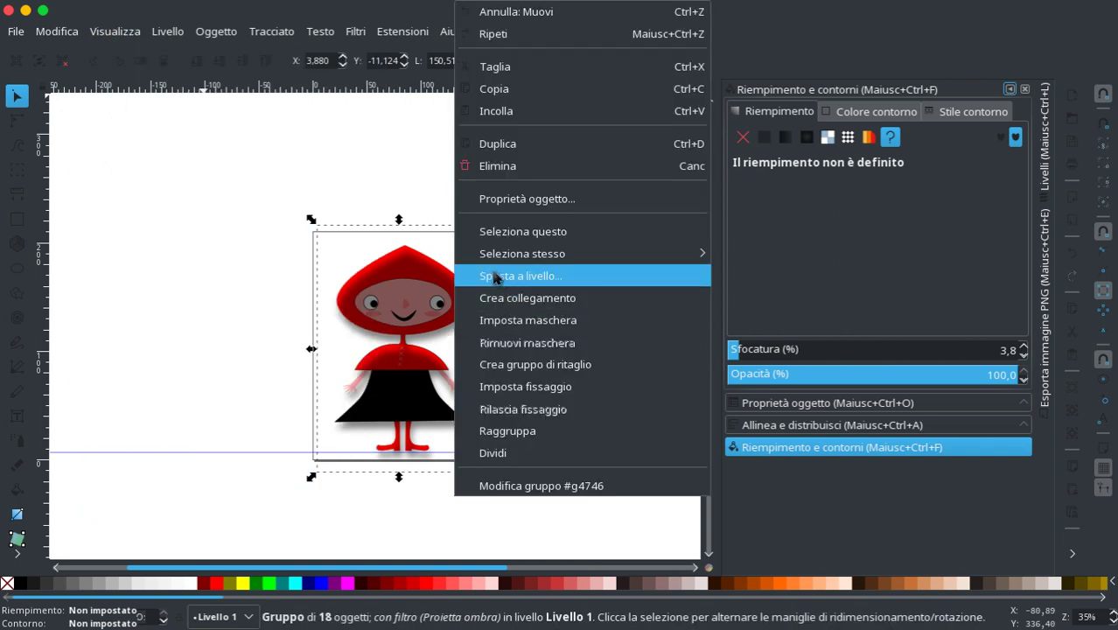
Step: Close the Proprietà oggetto, Allinea e distribuisci and Riempimento e contorni panels
left_click(855, 231)
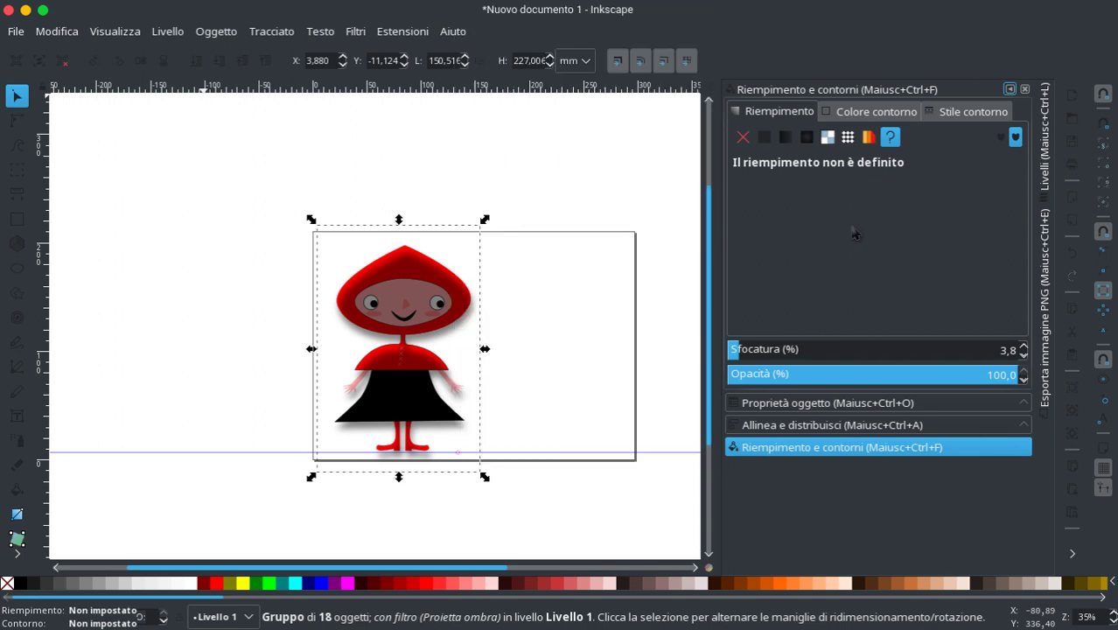
left_click(806, 408)
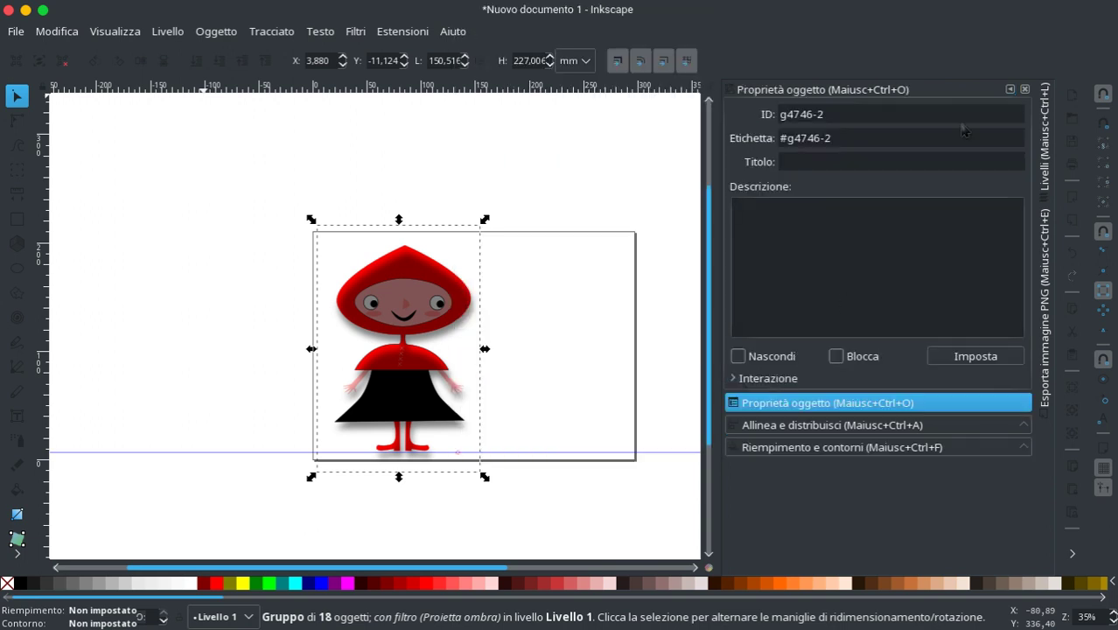
left_click(1026, 91)
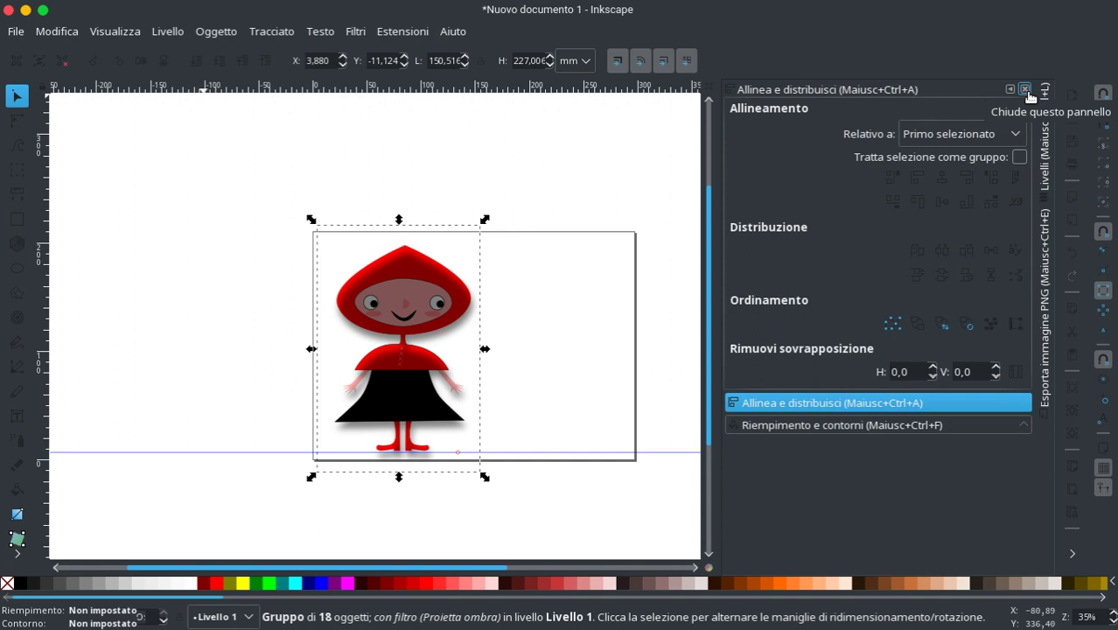
left_click(1026, 91)
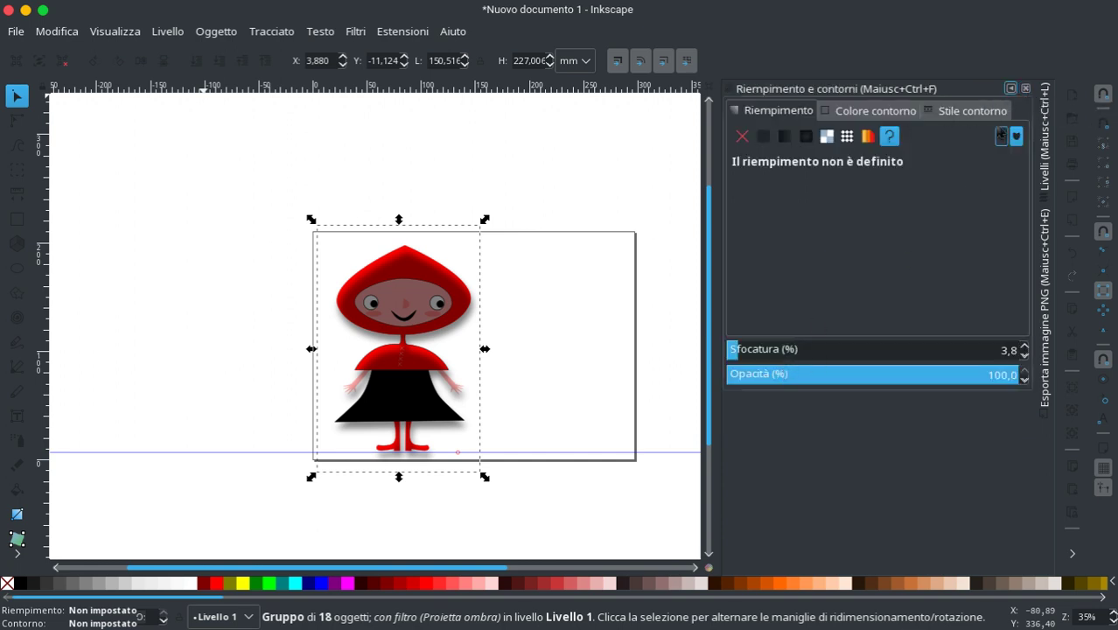
left_click(1026, 90)
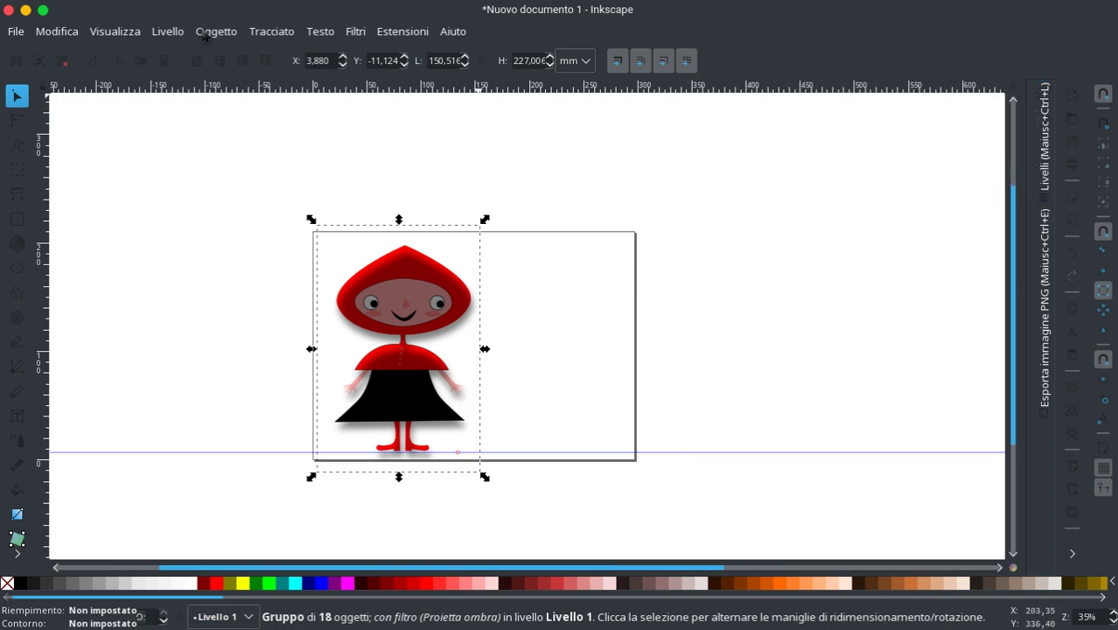
left_click(219, 33)
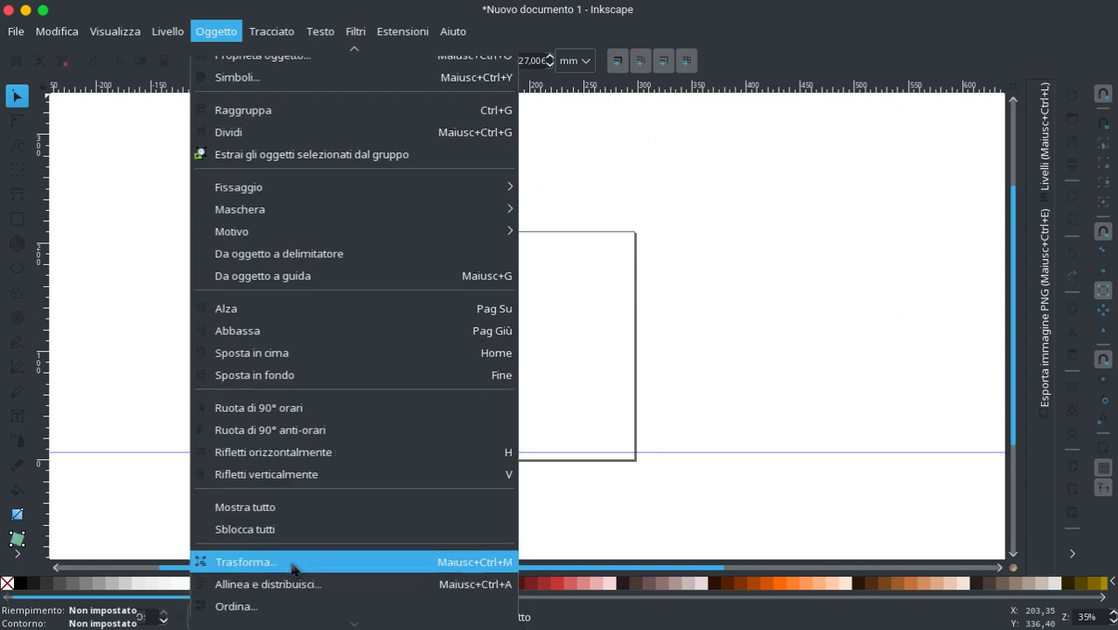
Step: Skew the shadow group horizontally by -10° eight times and move it to start at the feet
left_click(294, 565)
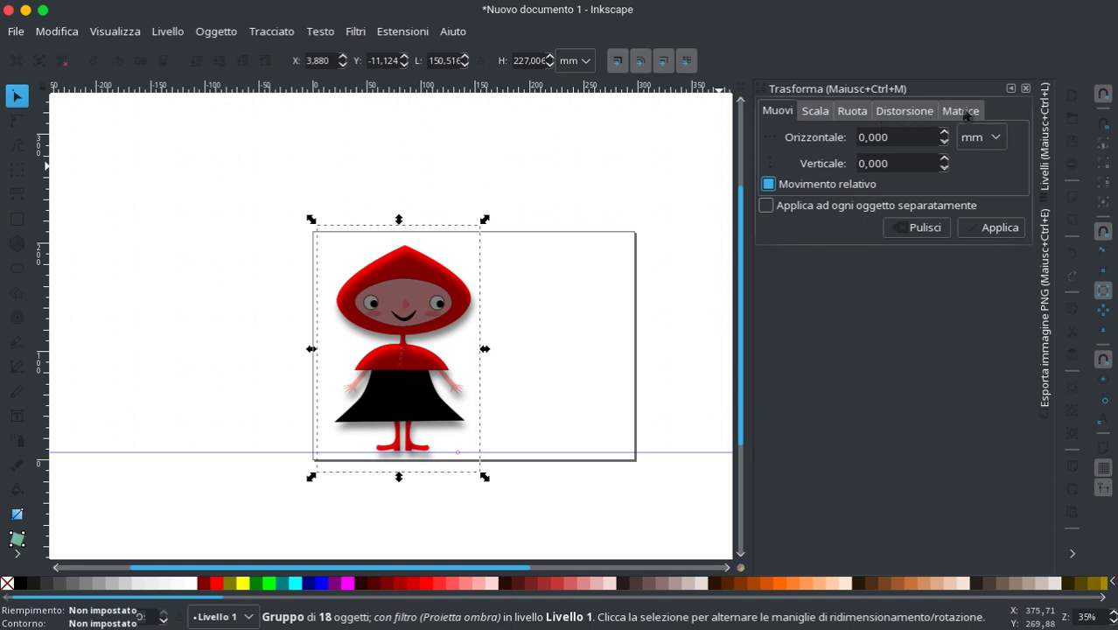
left_click(893, 116)
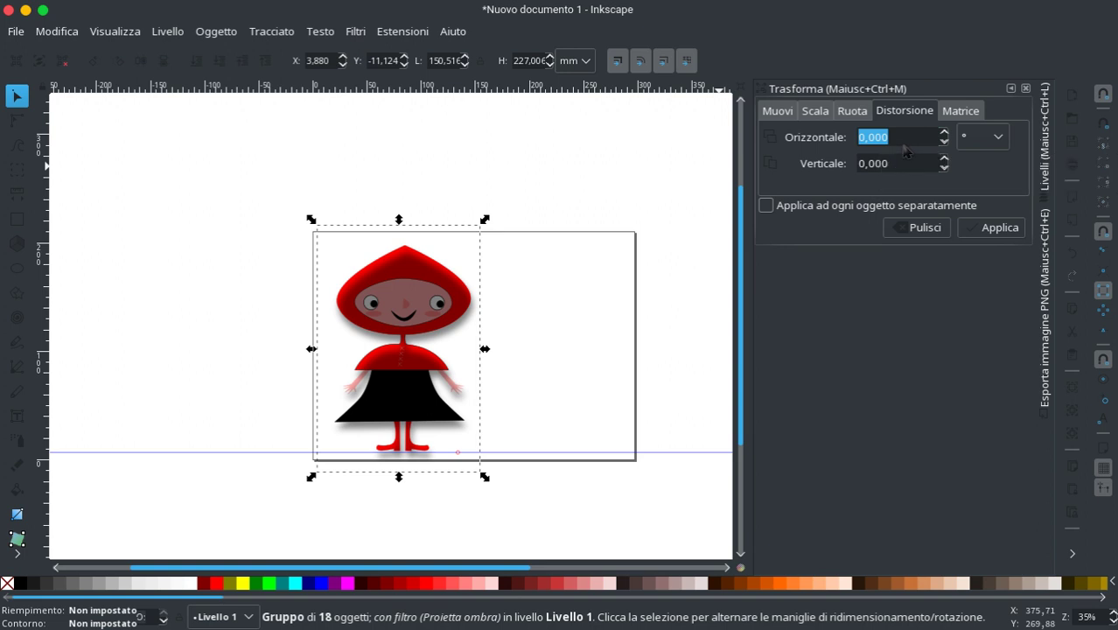
type("-10")
left_click(1003, 229)
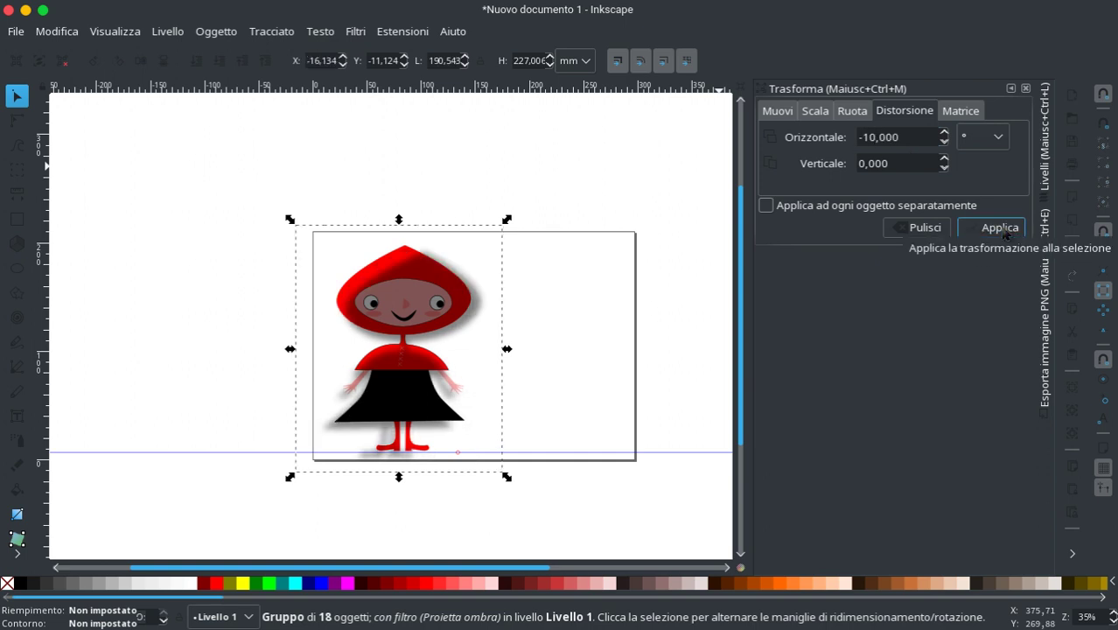
left_click(1003, 229)
left_click(1003, 229)
left_click(1003, 229)
left_click(1003, 229)
left_click(1003, 229)
left_click(1003, 229)
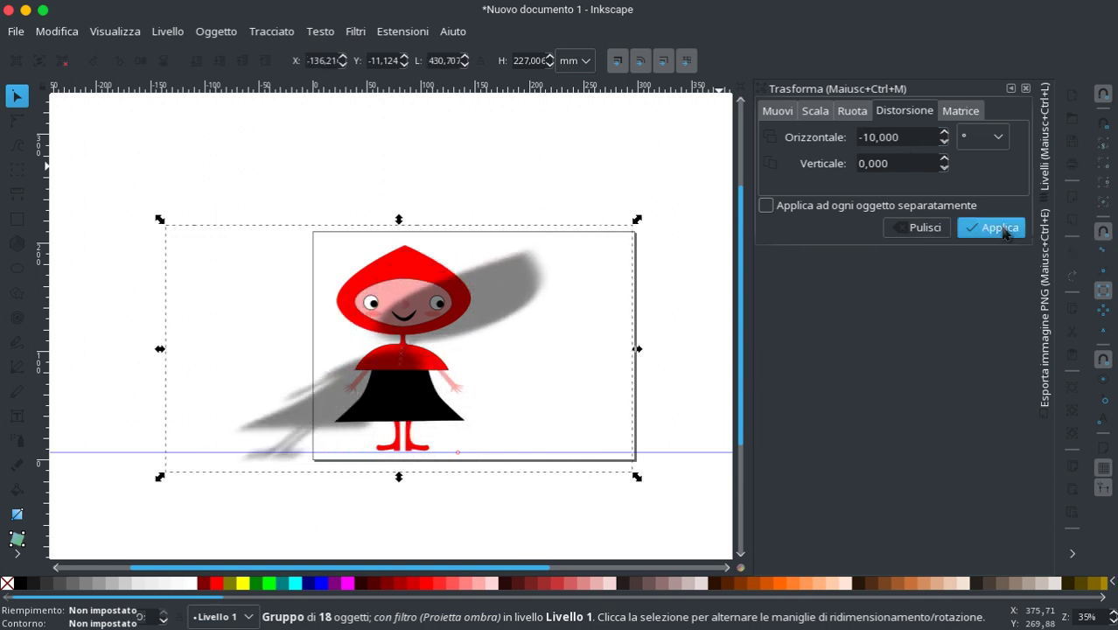
left_click(1003, 229)
left_click(1003, 230)
left_click(1003, 229)
left_click(1003, 229)
left_click(1003, 229)
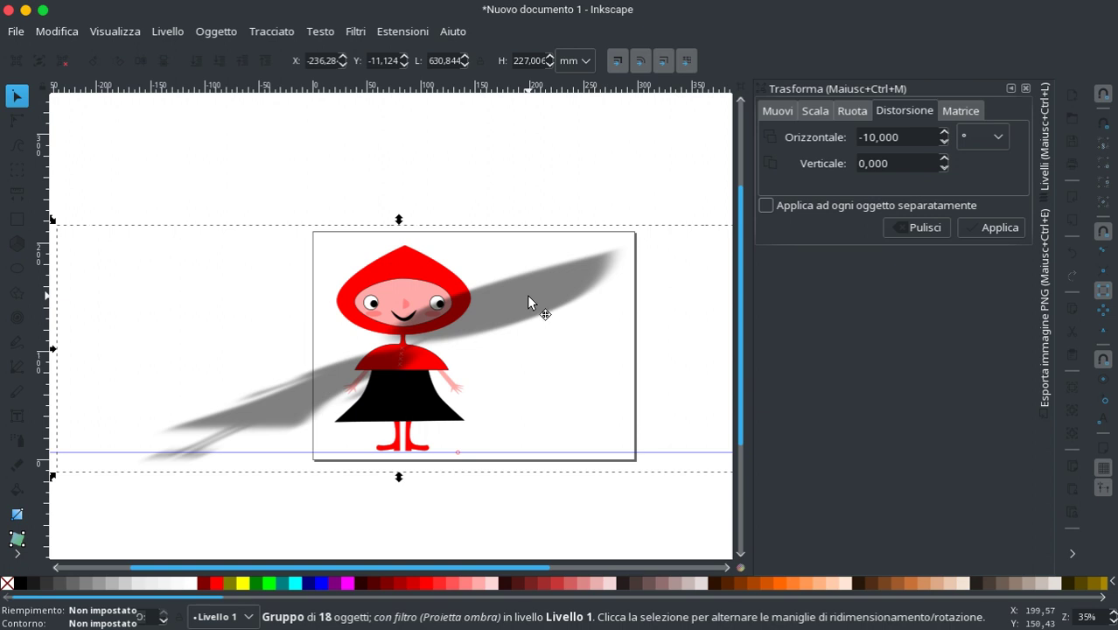
mouse_move(527, 297)
left_mouse_down()
mouse_move(543, 325)
mouse_move(515, 307)
mouse_move(440, 303)
mouse_move(486, 292)
mouse_move(476, 289)
left_mouse_up()
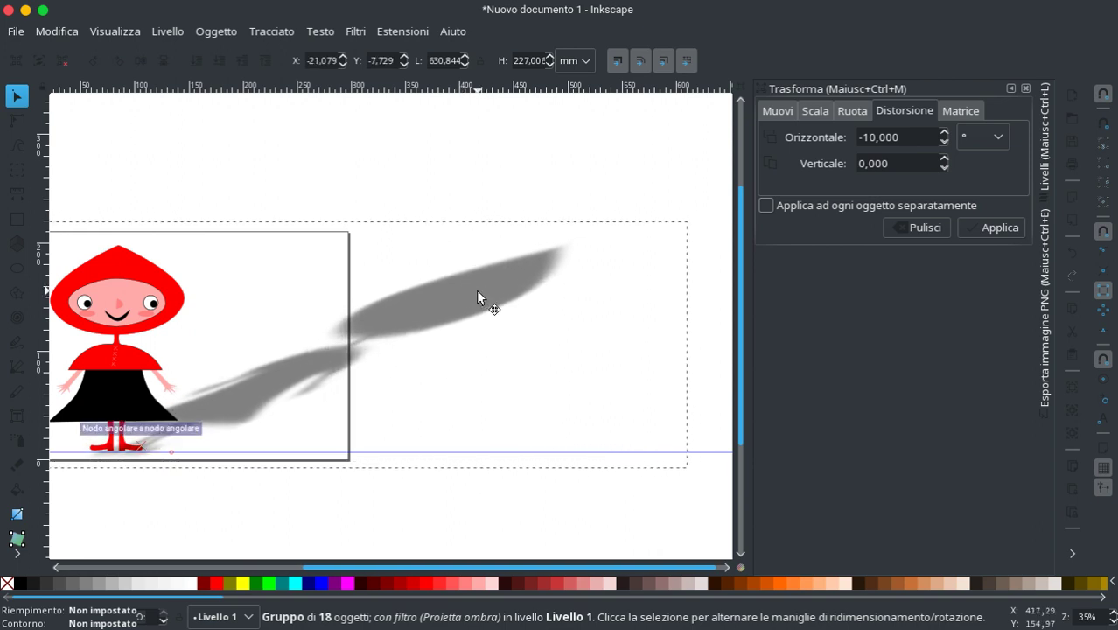
Step: Set the document page width to 500 mm with 210 mm height in Document Properties
scroll(475, 289, "down", 1, "ctrl")
scroll(476, 289, "down", 1, "ctrl")
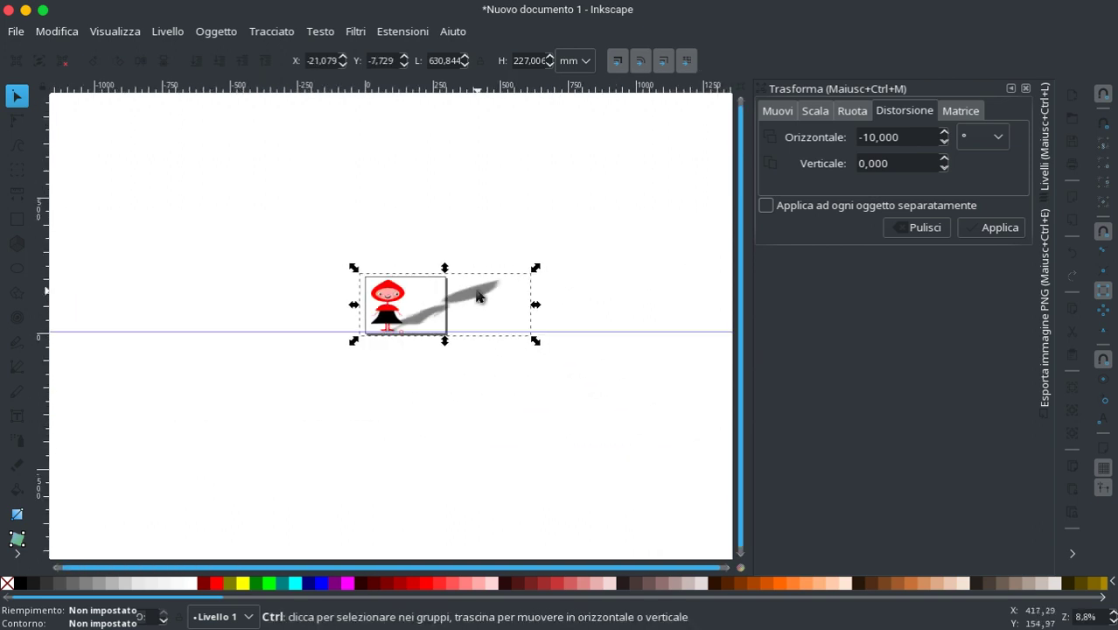
scroll(476, 289, "down", 1, "ctrl")
scroll(477, 295, "up", 1, "ctrl")
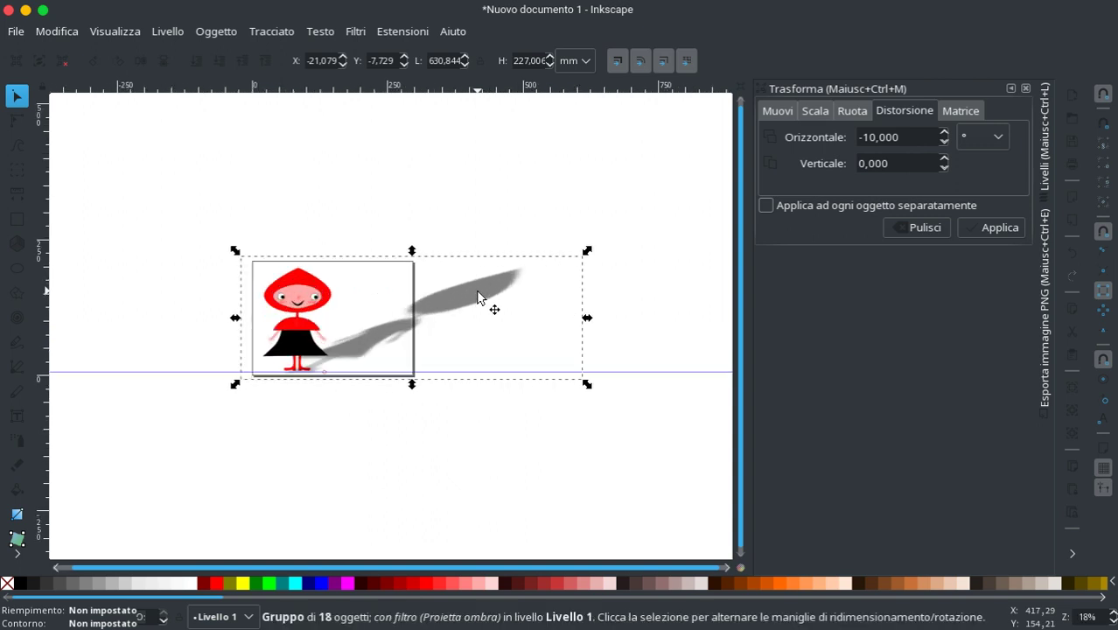
left_click(357, 271)
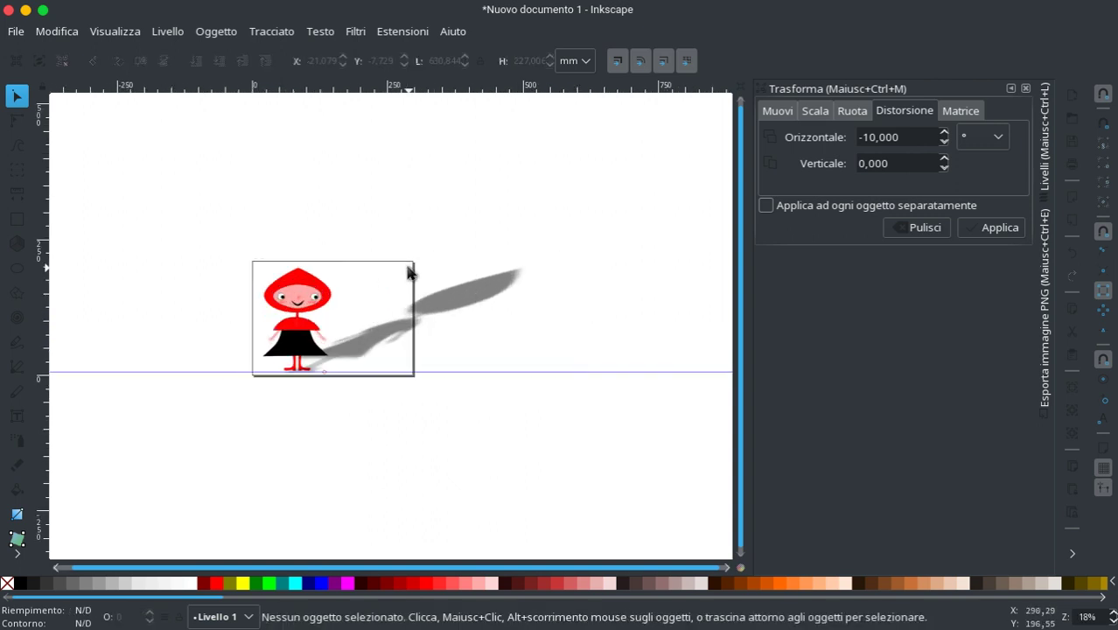
left_click(16, 32)
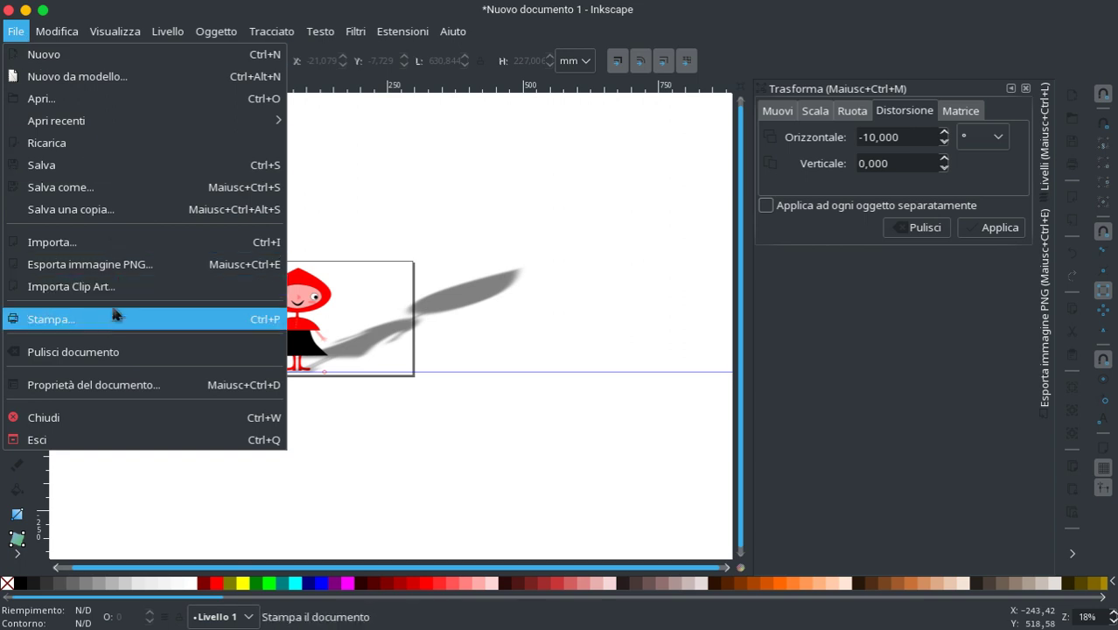
left_click(117, 382)
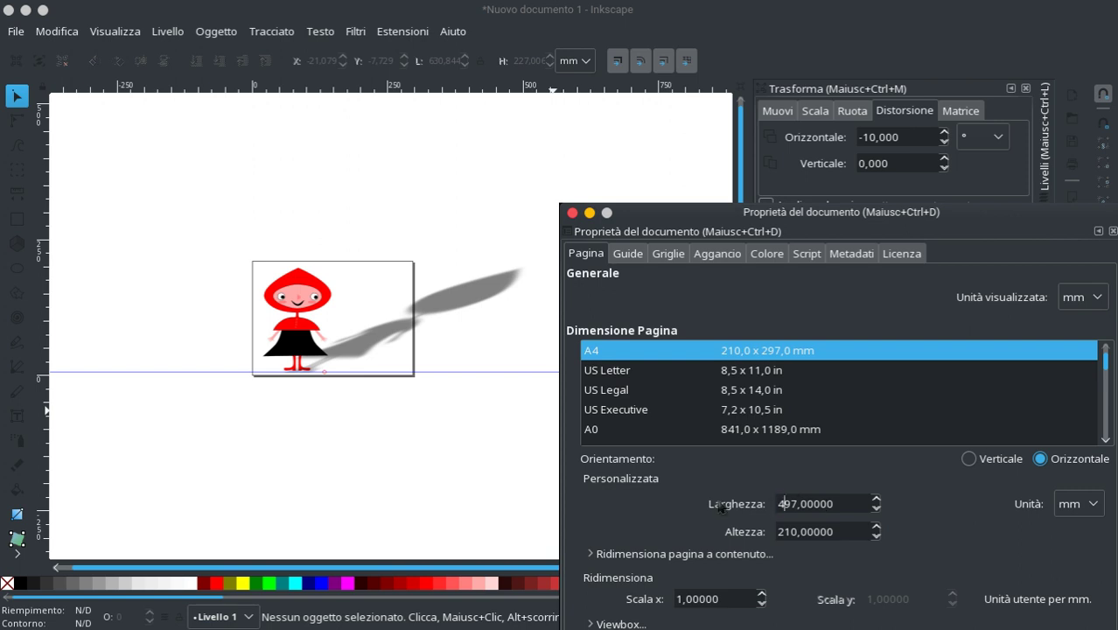
key("Tab")
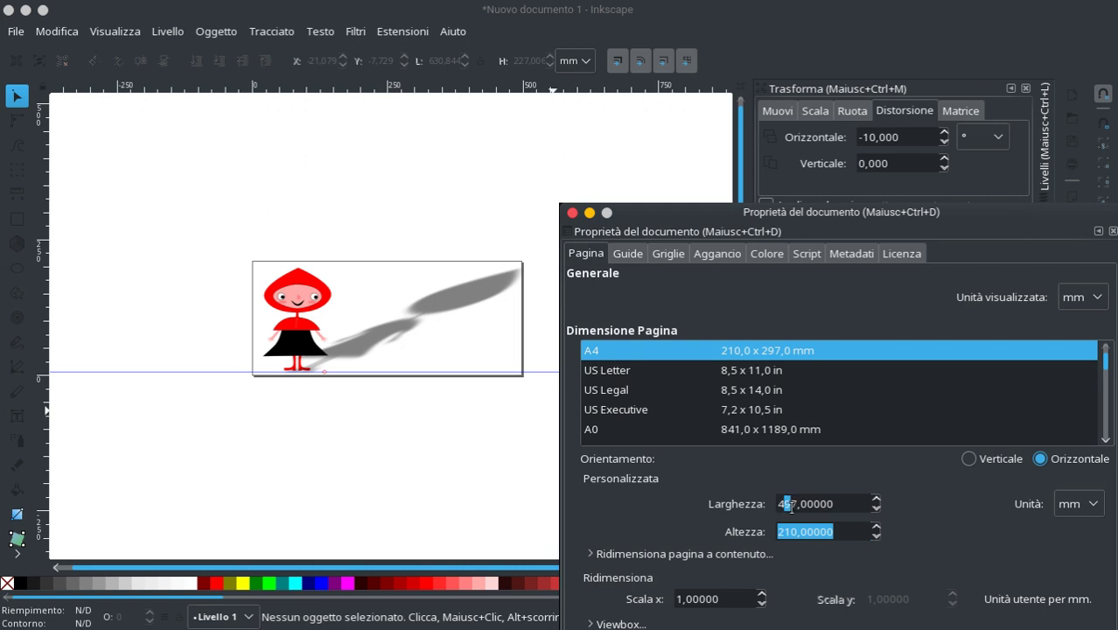
left_click(793, 506)
key("BackSpace")
key("BackSpace")
key("BackSpace")
type("50")
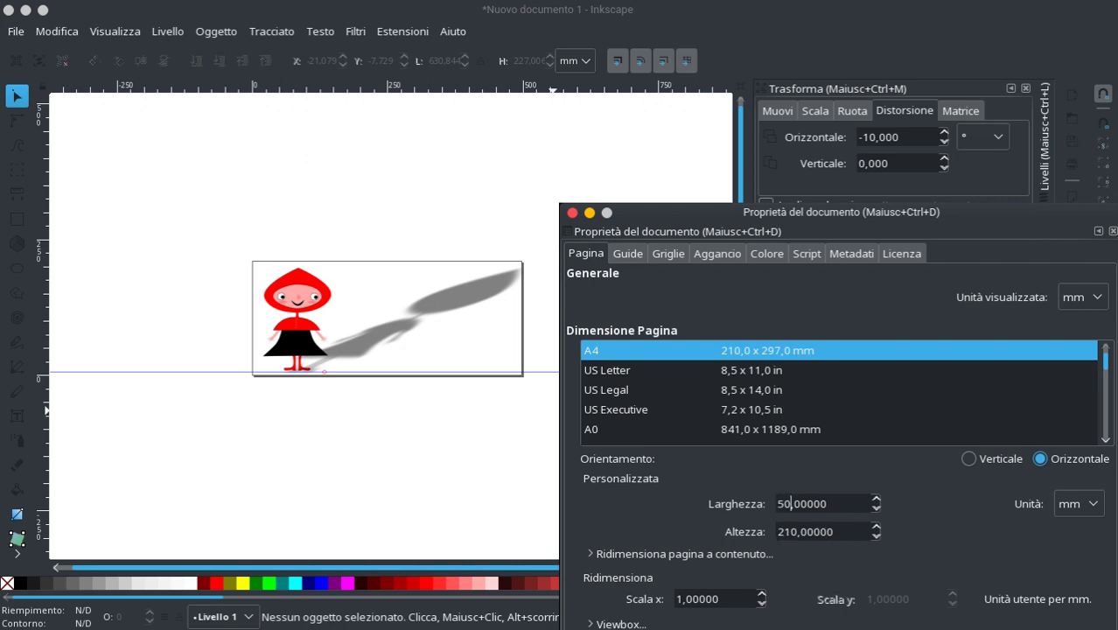
type("0")
key("Tab")
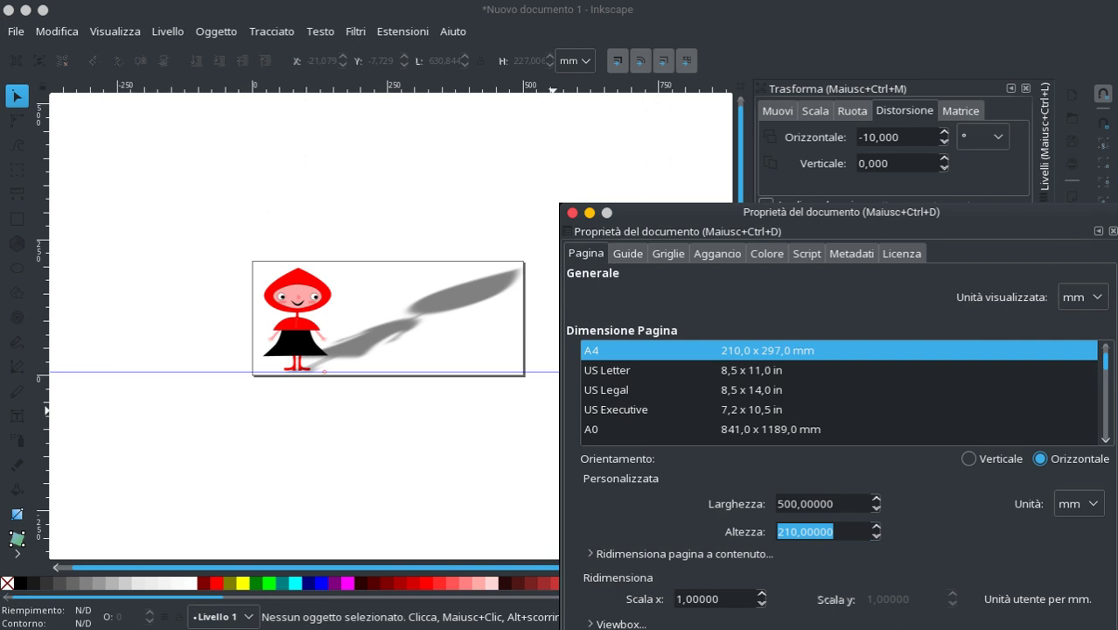
left_click(572, 212)
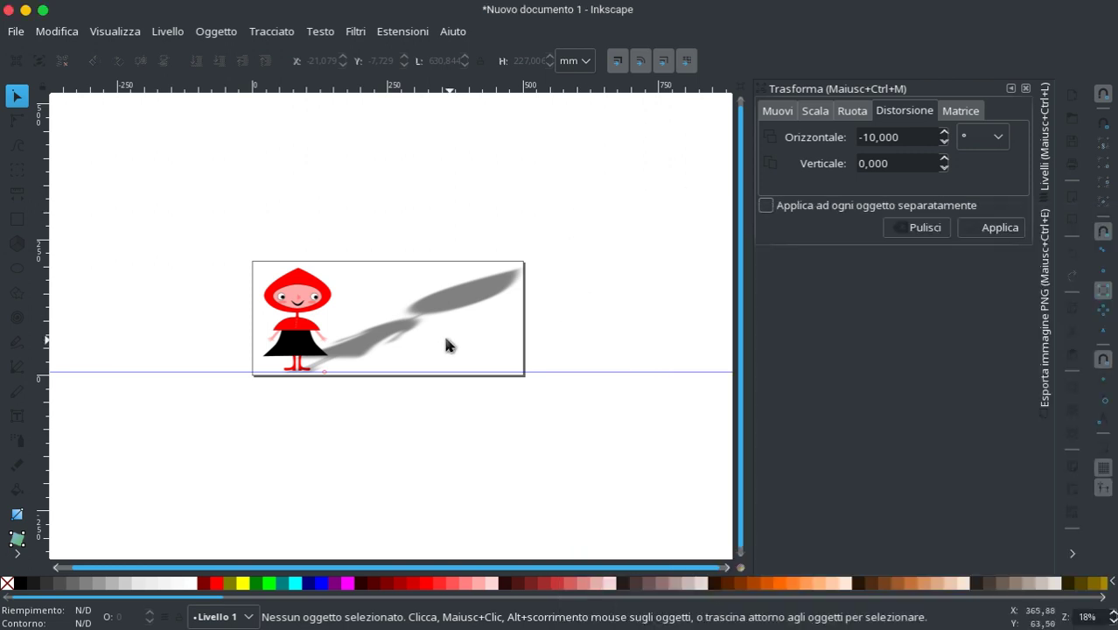
scroll(446, 346, "down", 3)
scroll(425, 335, "up", 3)
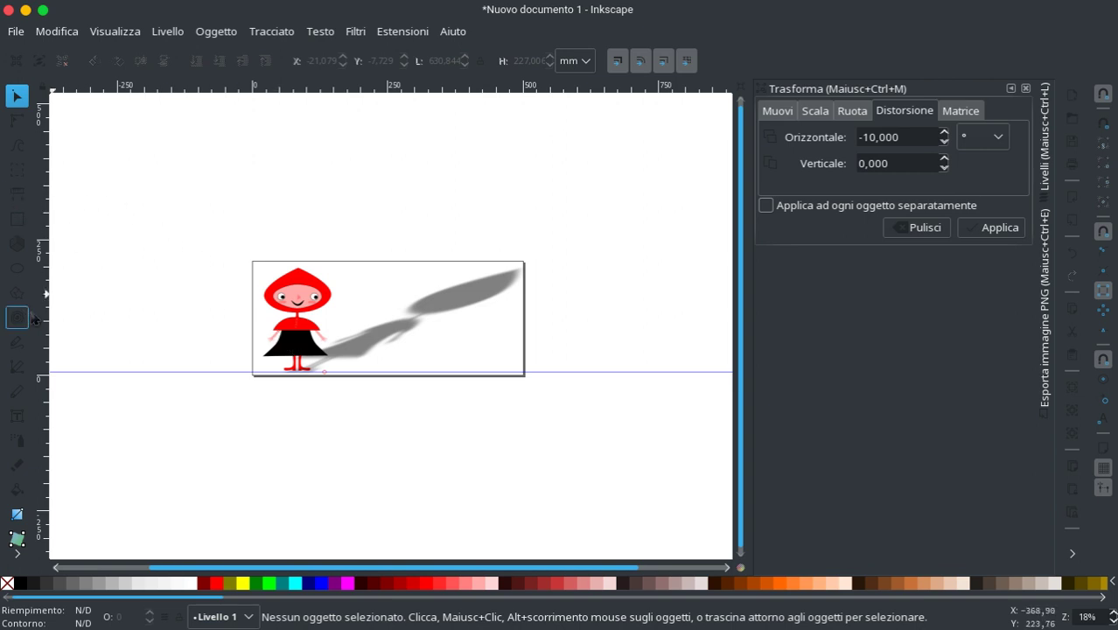
key("ctrl")
scroll(118, 294, "up", 1)
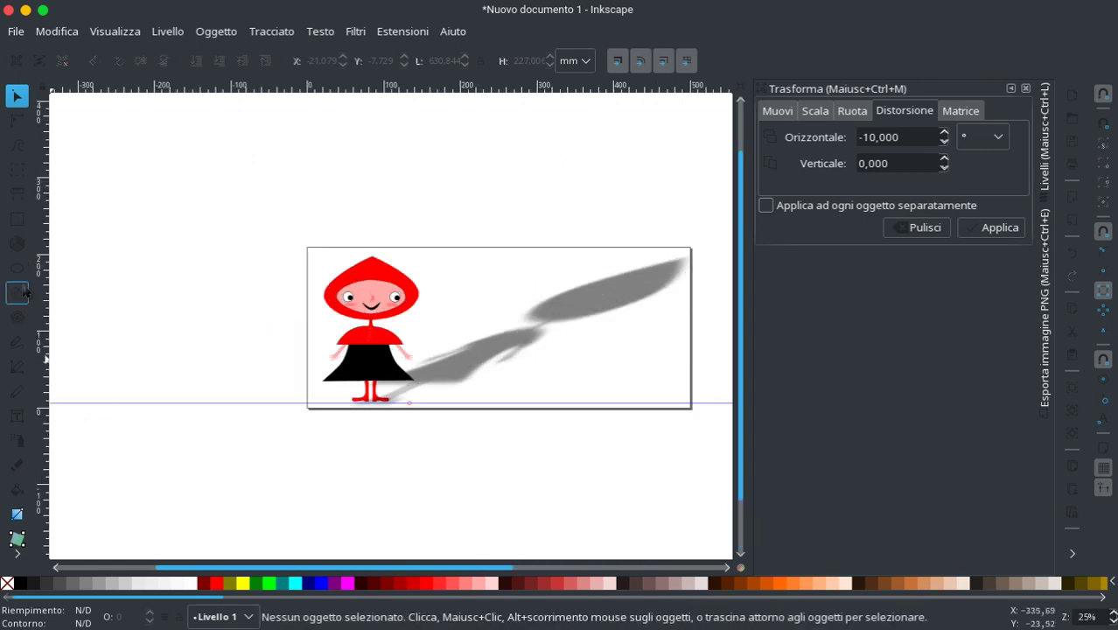
Step: Place a text insertion point above the shadow, keeping the sans-serif font
left_click(17, 416)
left_click(437, 266)
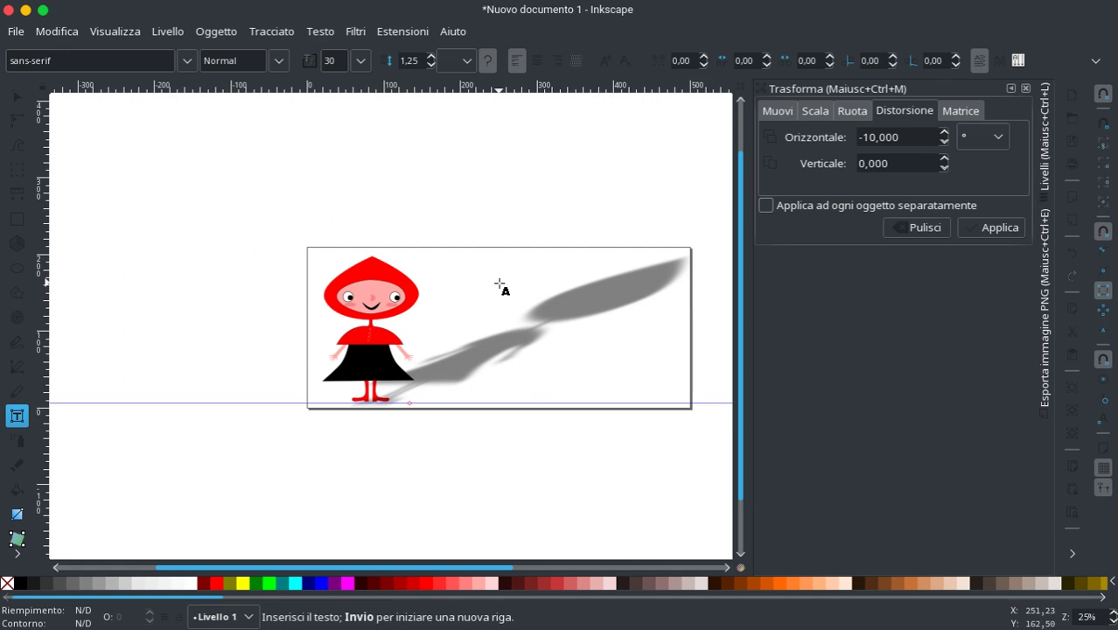
left_click(138, 62)
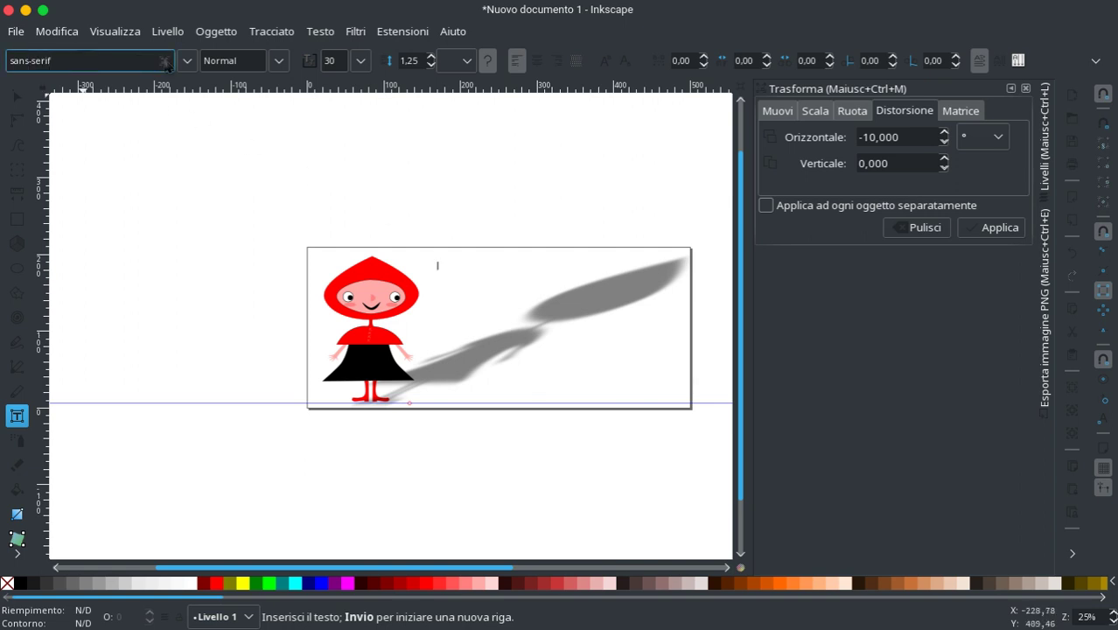
left_click(186, 60)
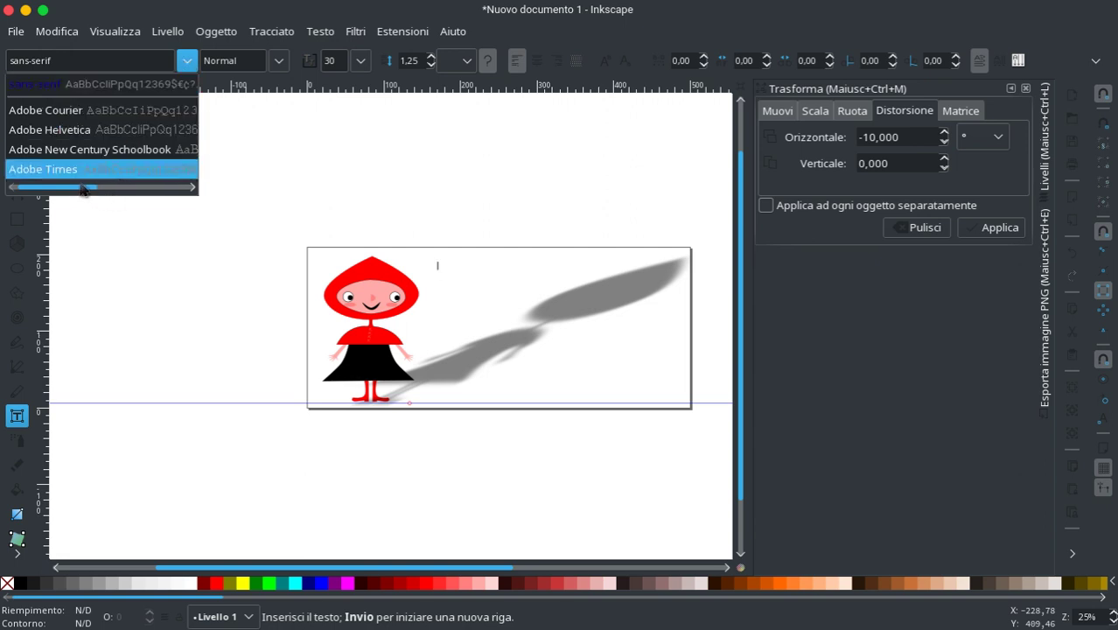
scroll(99, 186, "down", 3)
scroll(114, 187, "up", 3)
left_click(104, 57)
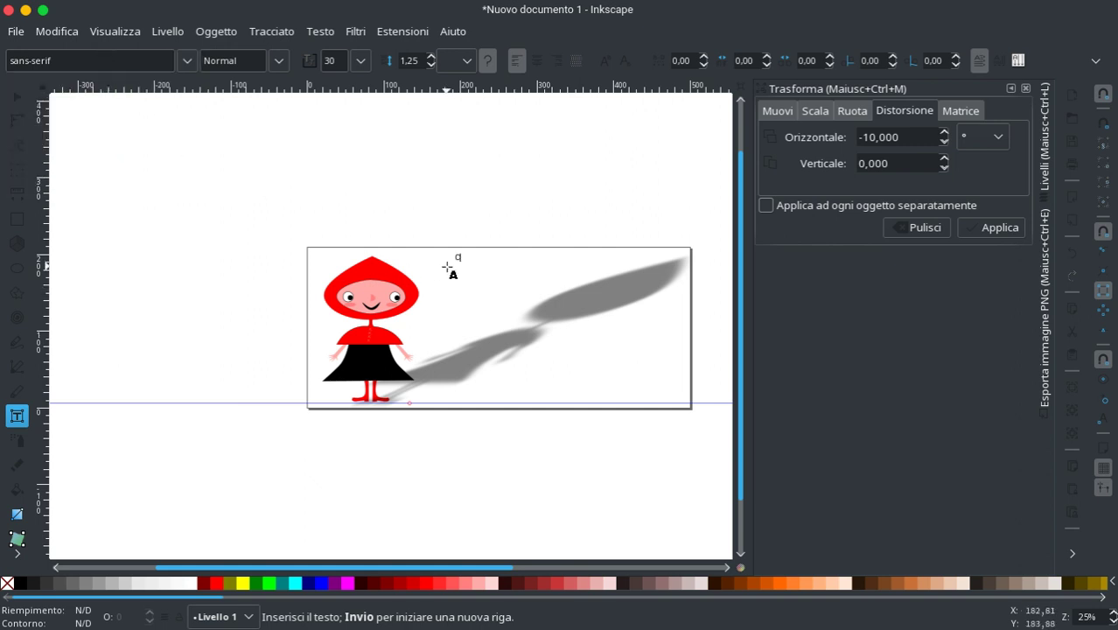
Step: Type the title 'Cappuccetto Rosso' beside the hood and set its font size to 60
left_click(447, 266)
type("cce")
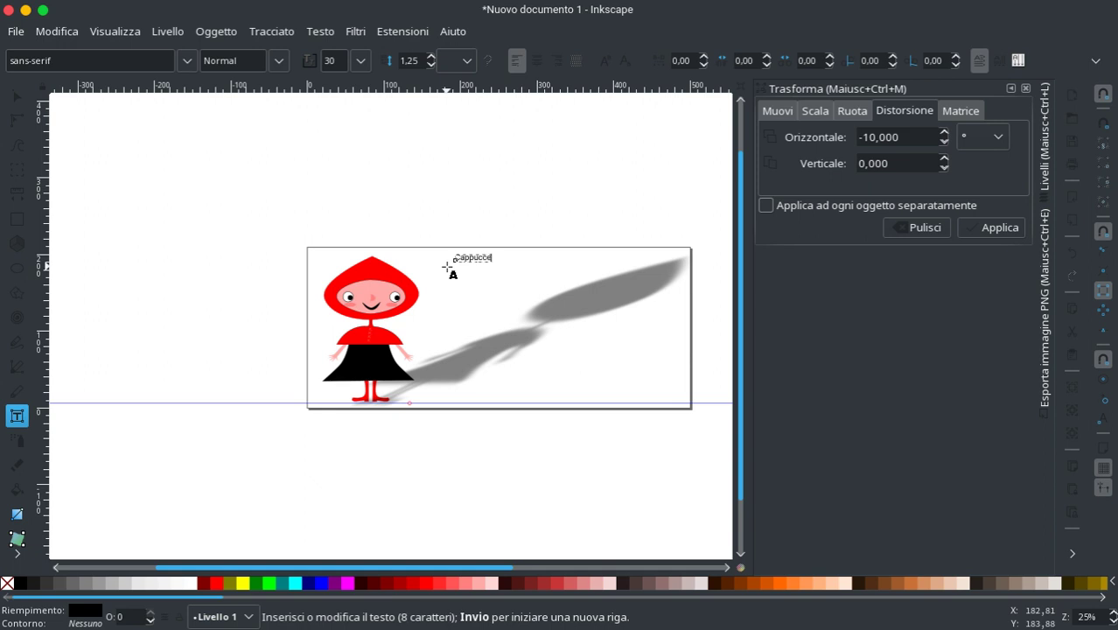
type("tto Rosao")
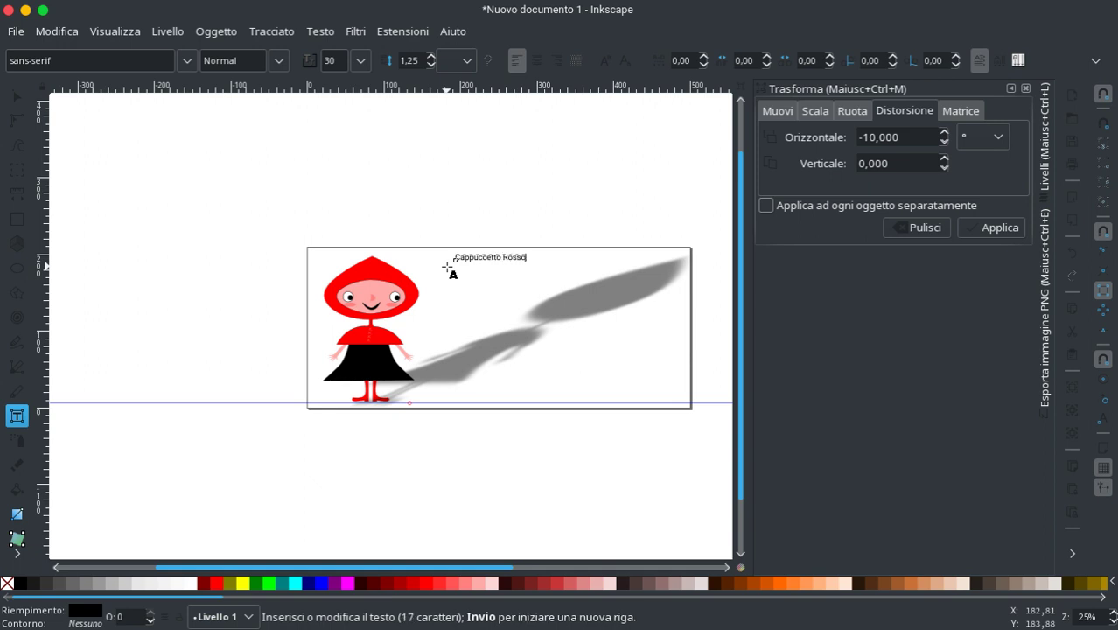
key("ctrl+a")
double_click(341, 59)
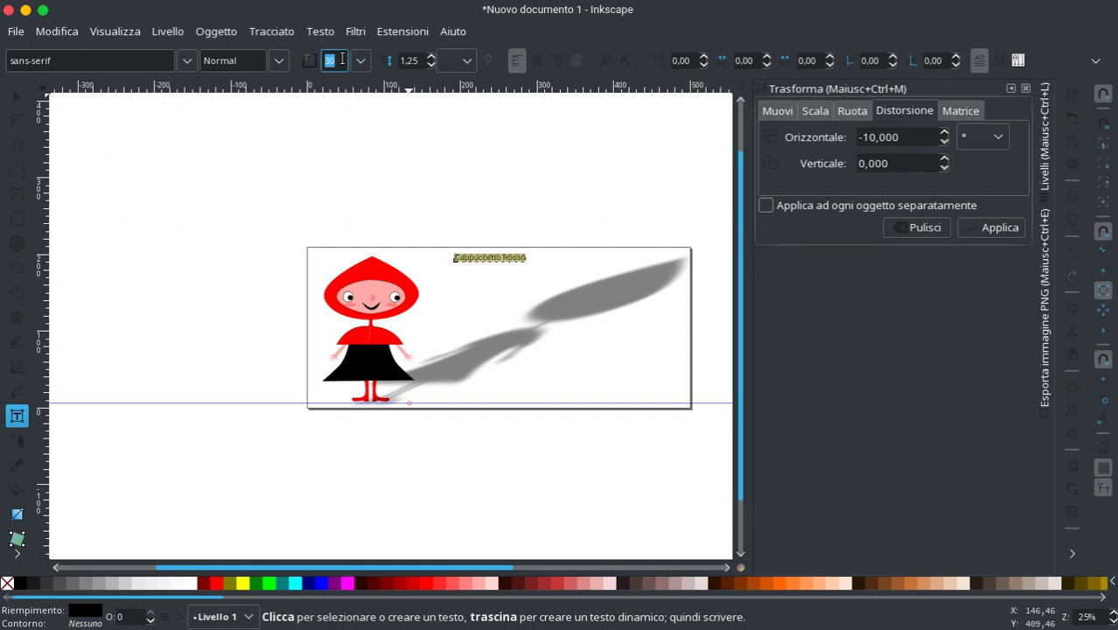
type("60")
key("Return")
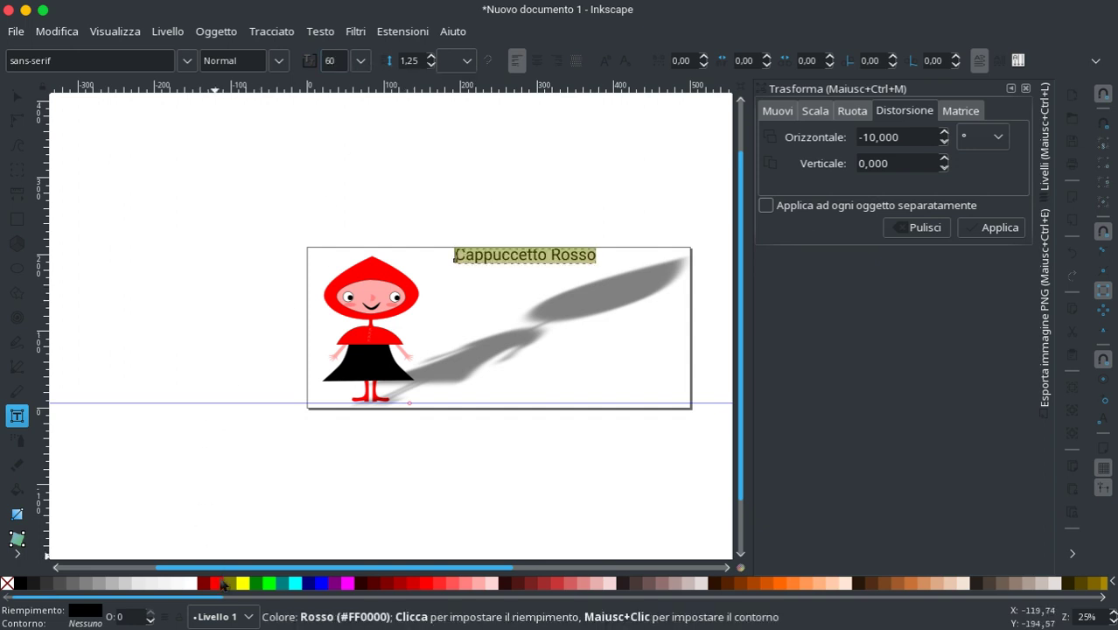
Step: Give the title a red stroke and red fill and move it above the shadow
right_click(223, 584)
left_click(289, 482)
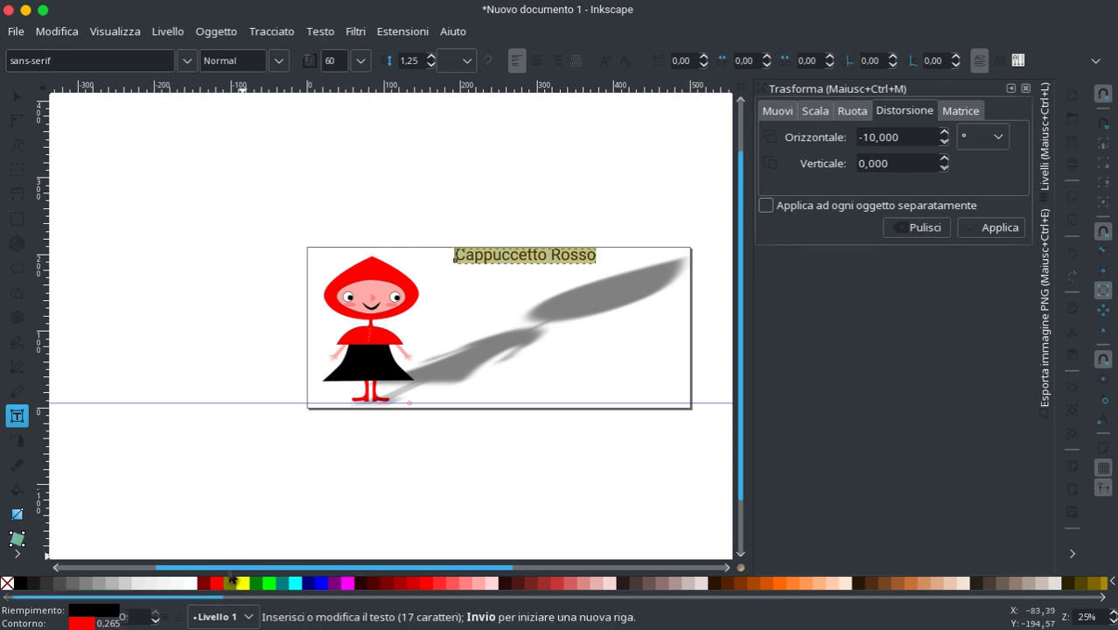
right_click(217, 583)
left_click(292, 466)
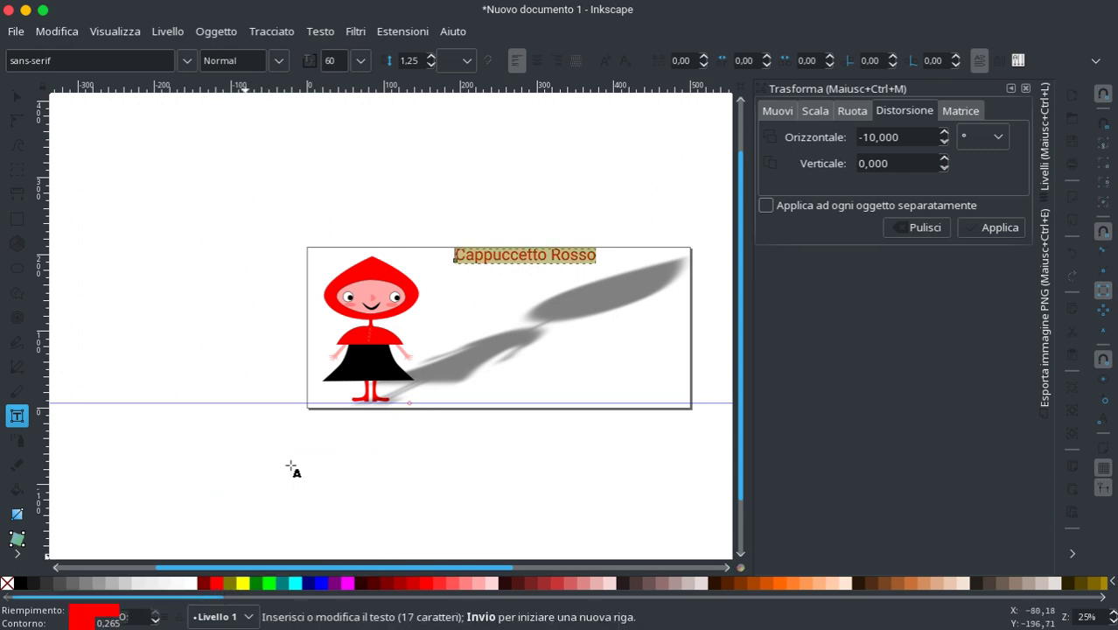
left_click(15, 96)
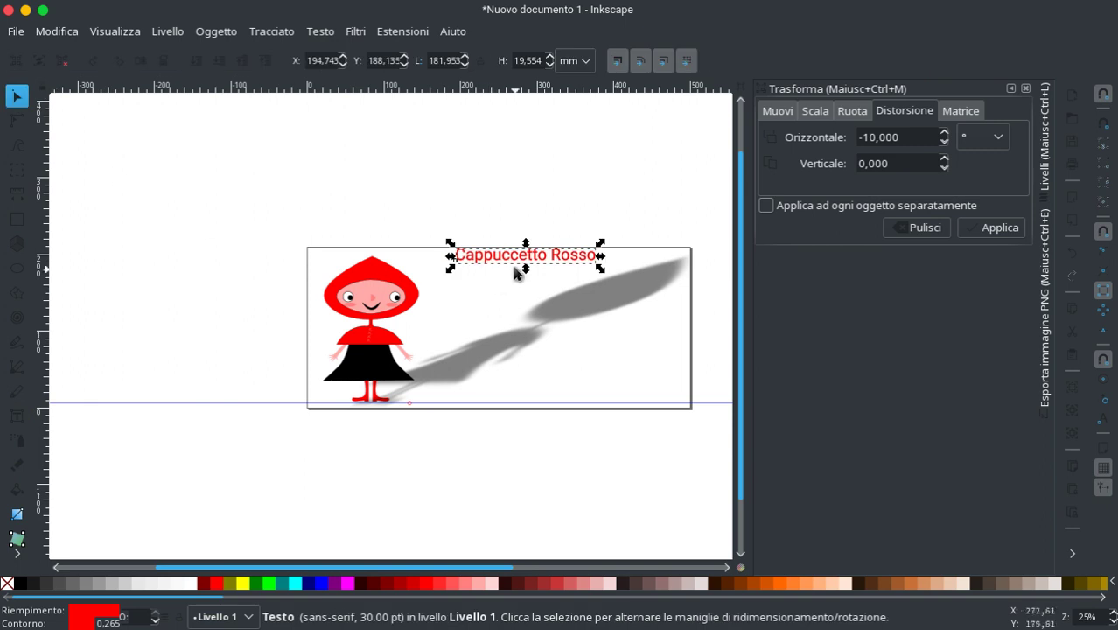
left_click_drag(515, 272, 482, 278)
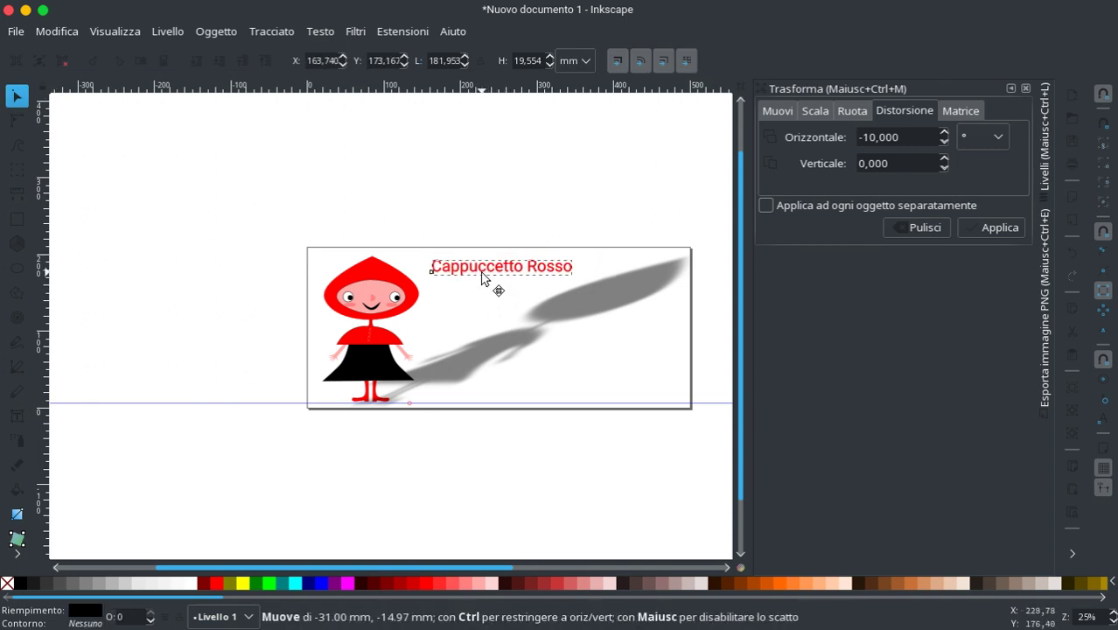
left_click(626, 408)
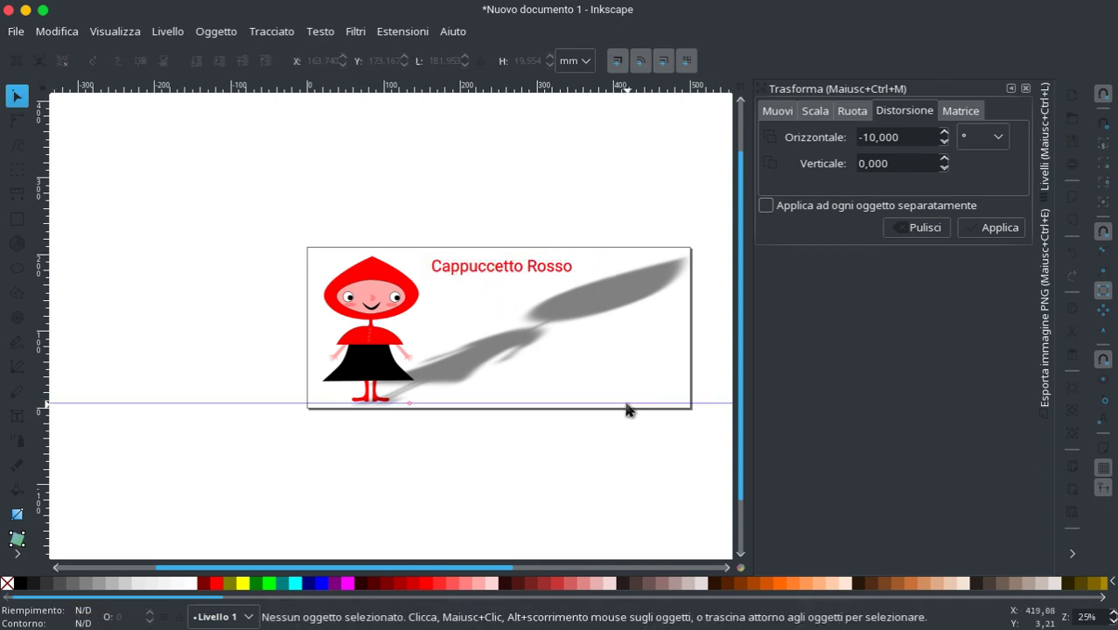